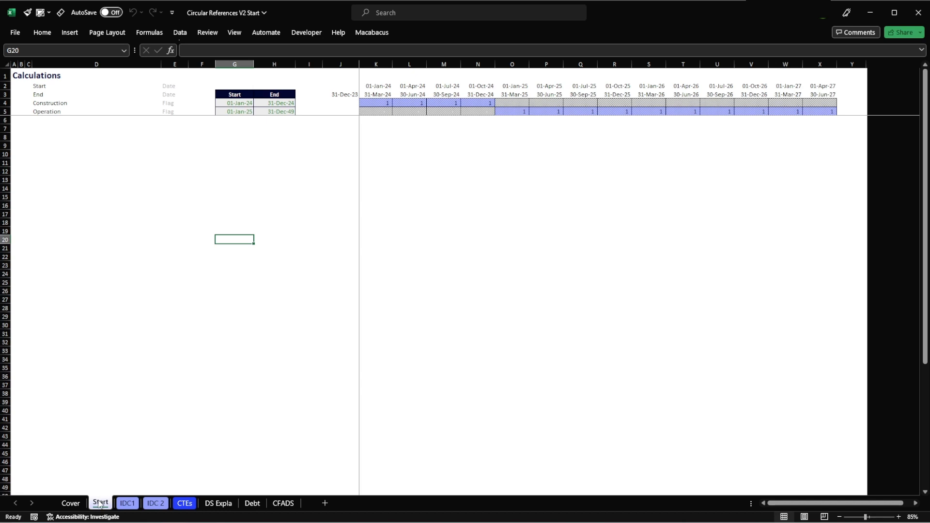
Duplicate the Start sheet, placing the copy before CTEs, and rename it Debt Sculpting.
click(118, 479)
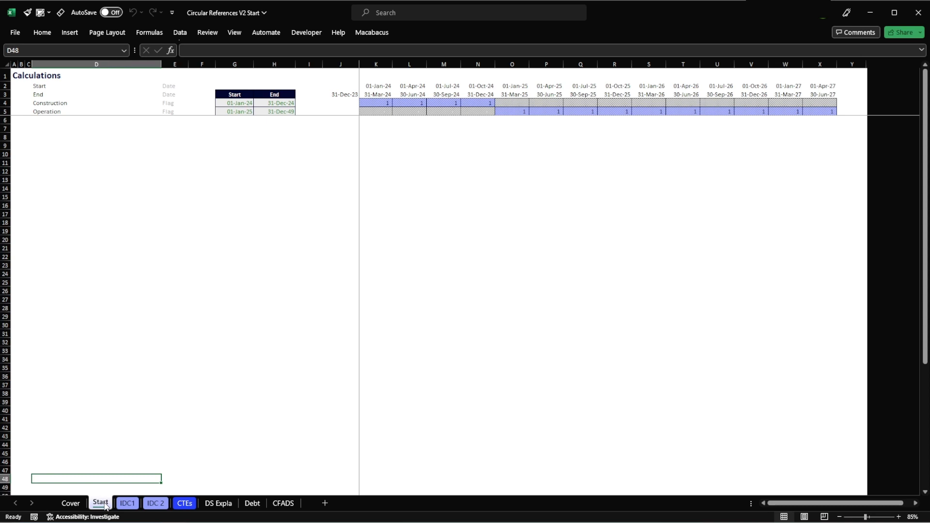
drag(105, 505, 177, 504)
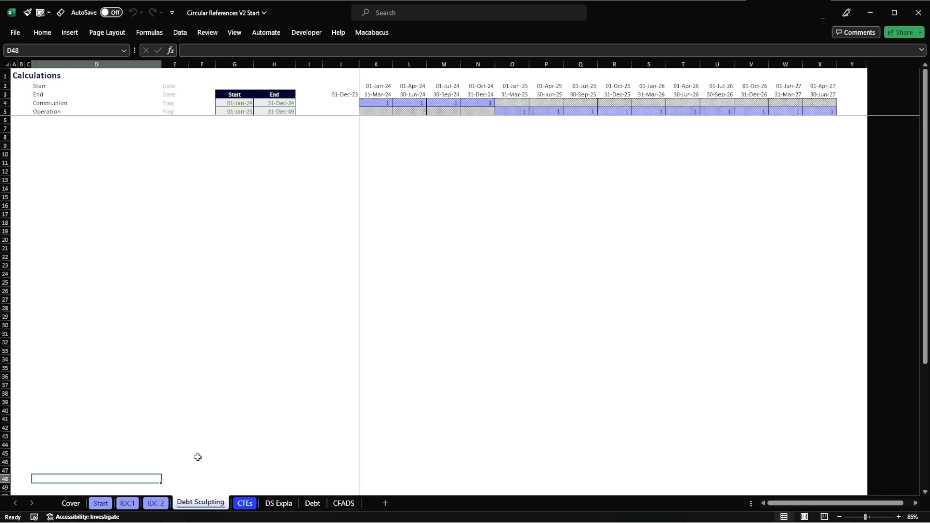
key(Return)
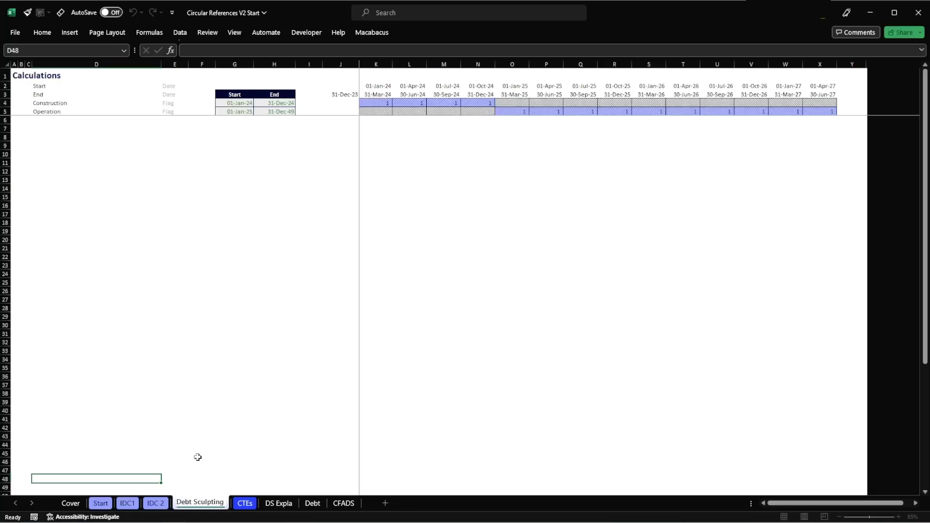
Change the sheet title in cell A1 to "Debt Sculpting".
click(18, 74)
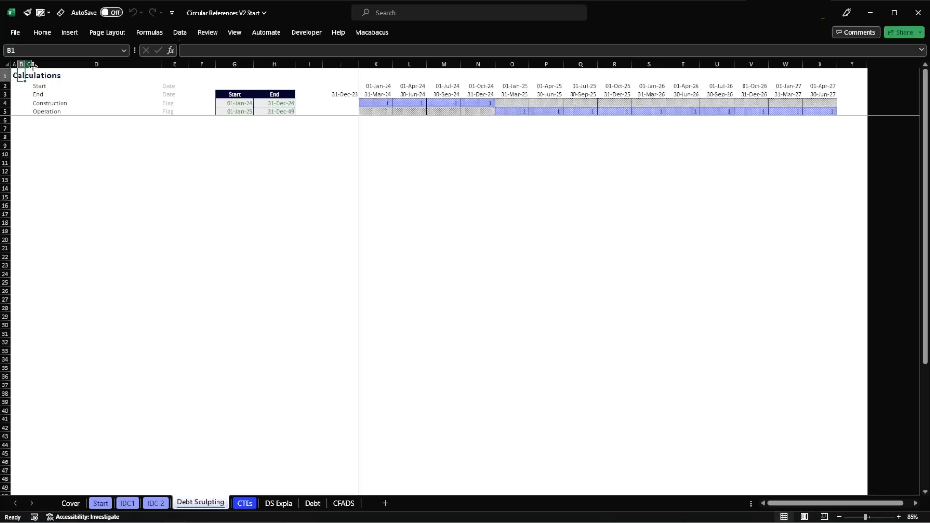
text(Debt Sculpoti)
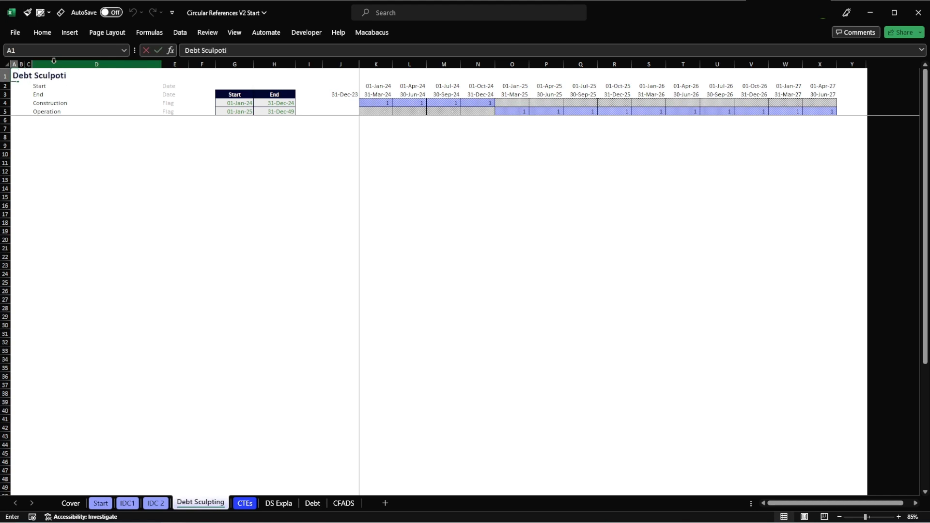
key(BackSpace)
key(BackSpace)
text(int)
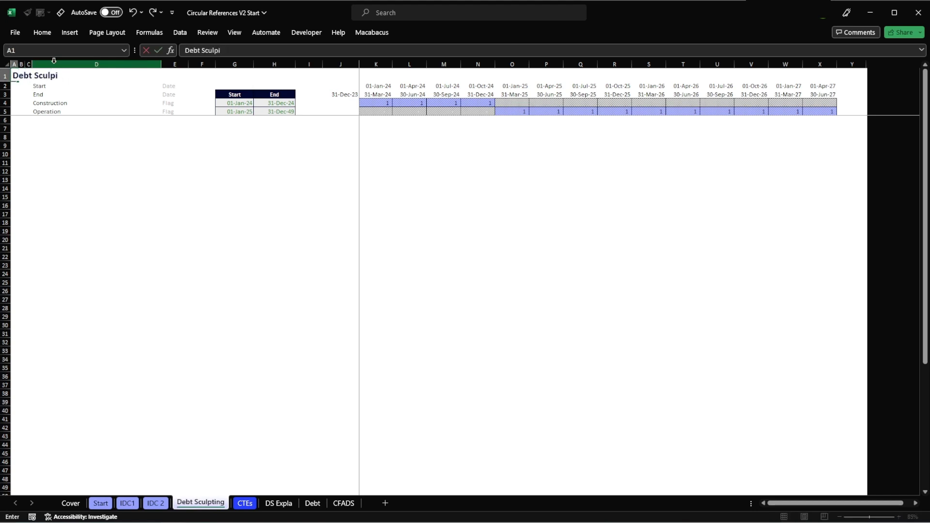
key(BackSpace)
key(BackSpace)
key(BackSpace)
key(BackSpace)
text(pting)
key(ctrl+Return)
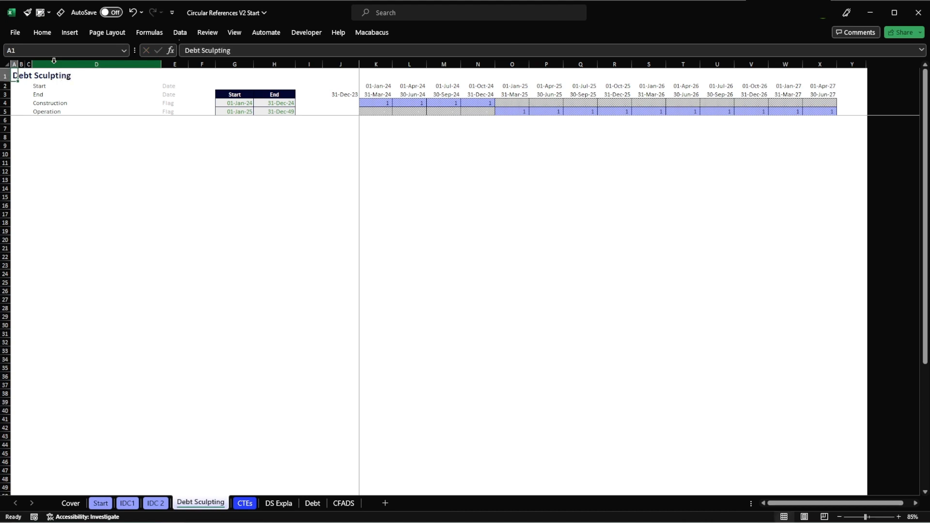
Copy the Debt Sculpting title from A1 into cell A7.
key(ctrl+c)
key(Down)
key(Down)
key(Down)
key(Down)
key(Down)
key(Down)
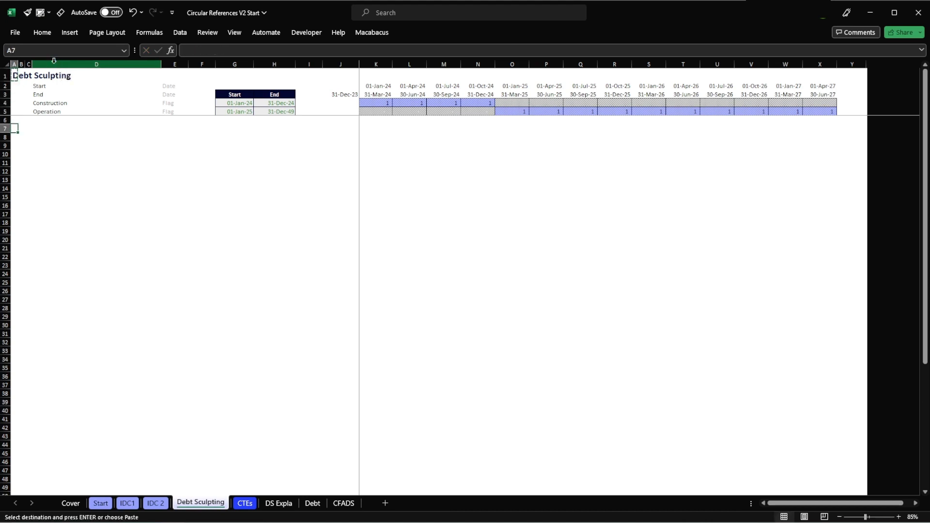
key(Return)
key(Down)
key(Right)
key(Right)
key(Right)
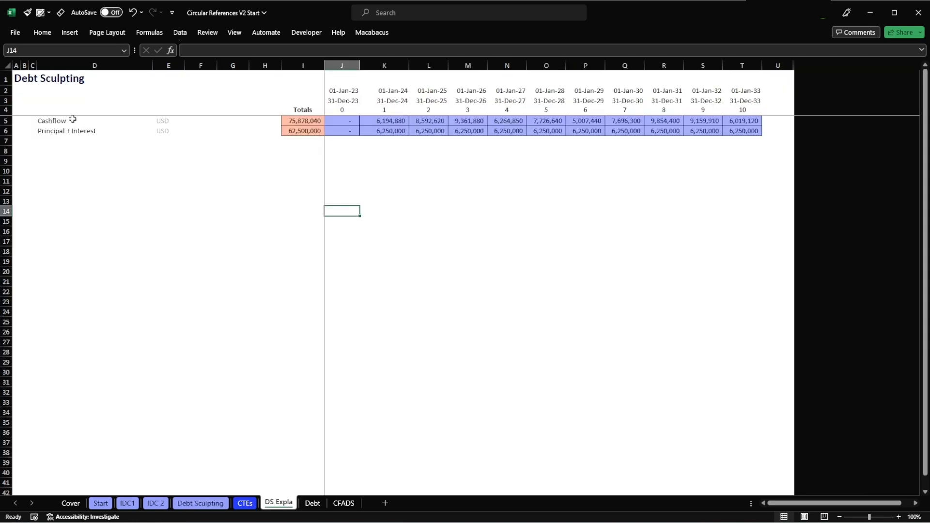
Examine the Cashflow and Principal + Interest rows on the DS Expla sheet across all periods.
drag(71, 121, 739, 123)
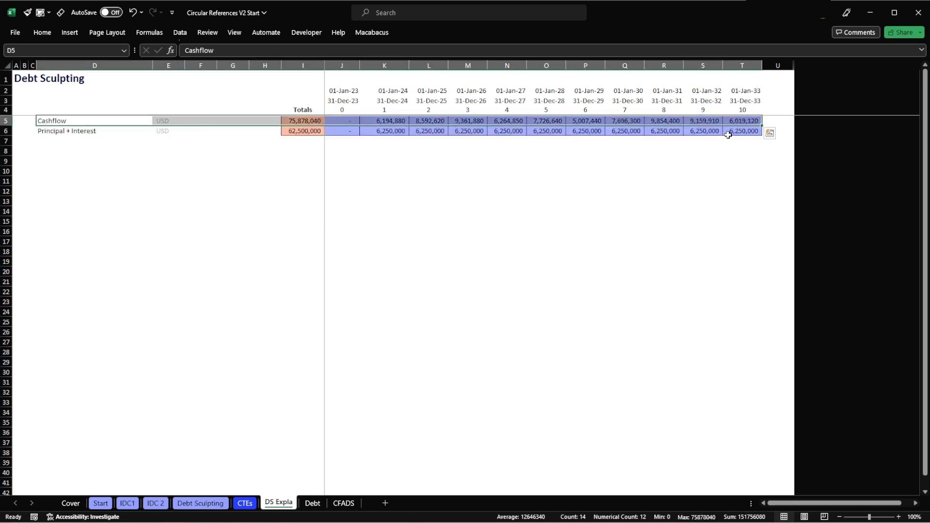
click(733, 131)
key(ctrl+shift+Left)
key(ctrl+shift+Left)
key(ctrl+shift+Left)
key(Down)
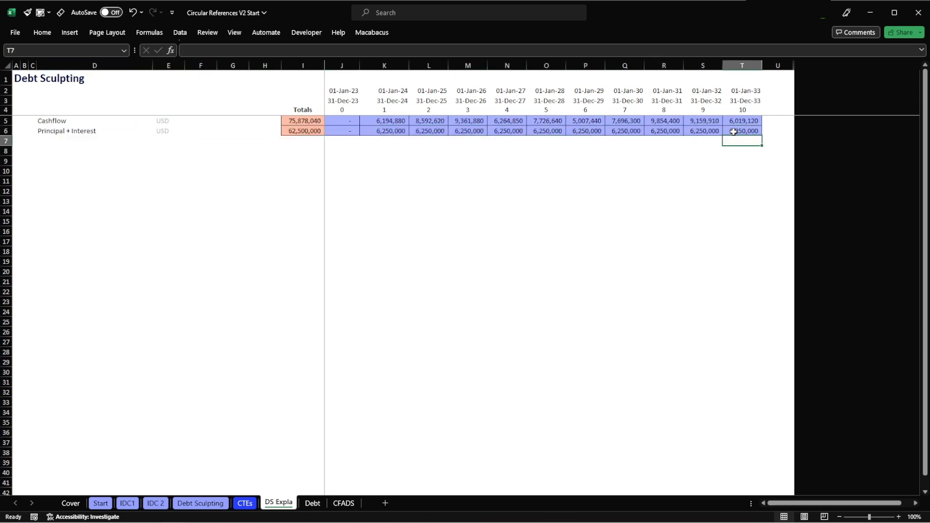
key(Up)
key(ctrl+shift+Left)
key(ctrl+shift+Left)
key(ctrl+shift+Left)
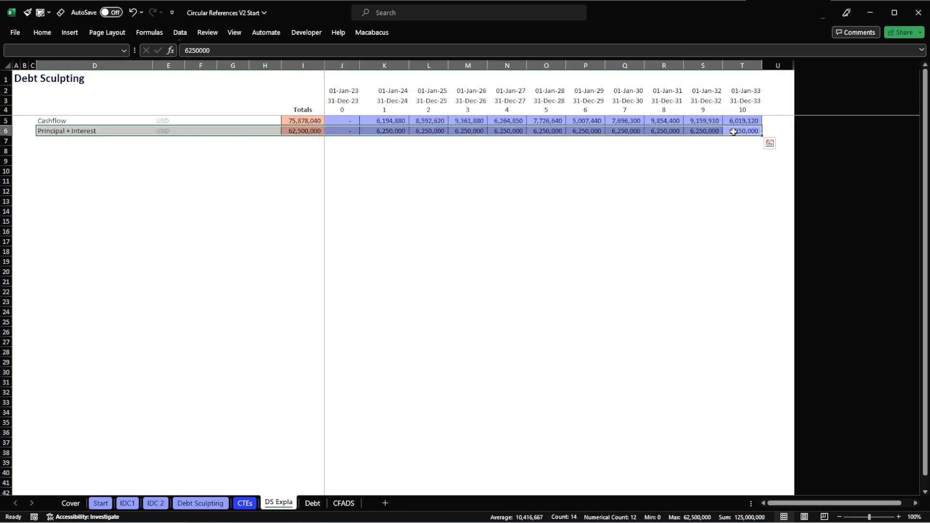
click(416, 154)
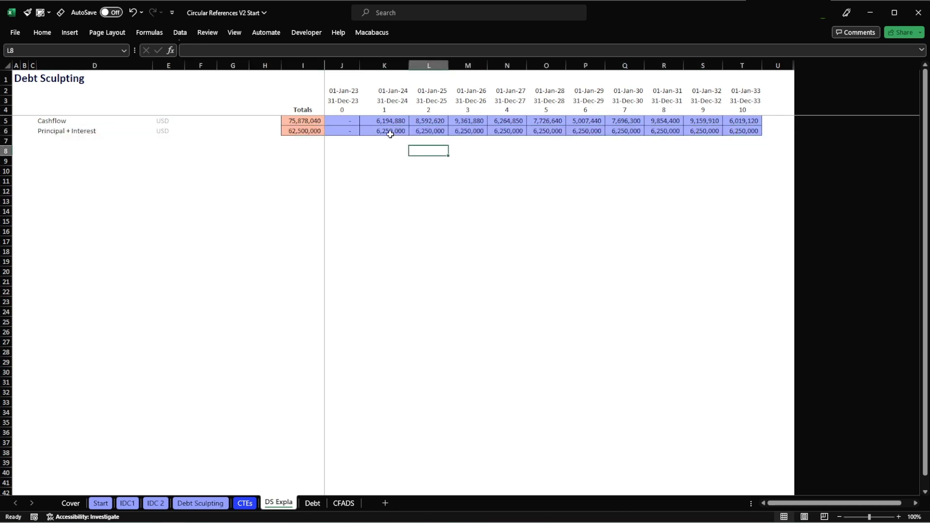
double_click(391, 134)
drag(390, 134, 434, 140)
key(Escape)
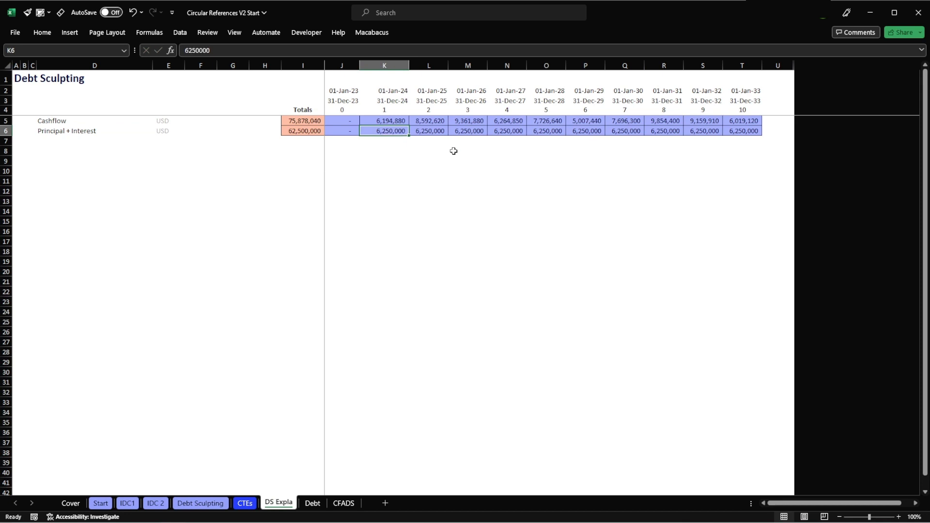
Insert a clustered column chart of the Cashflow and Principal + Interest values in K5:T6 and enlarge it to span columns J to T.
key(Right)
key(Right)
key(Right)
key(ctrl+Right)
key(shift+Up)
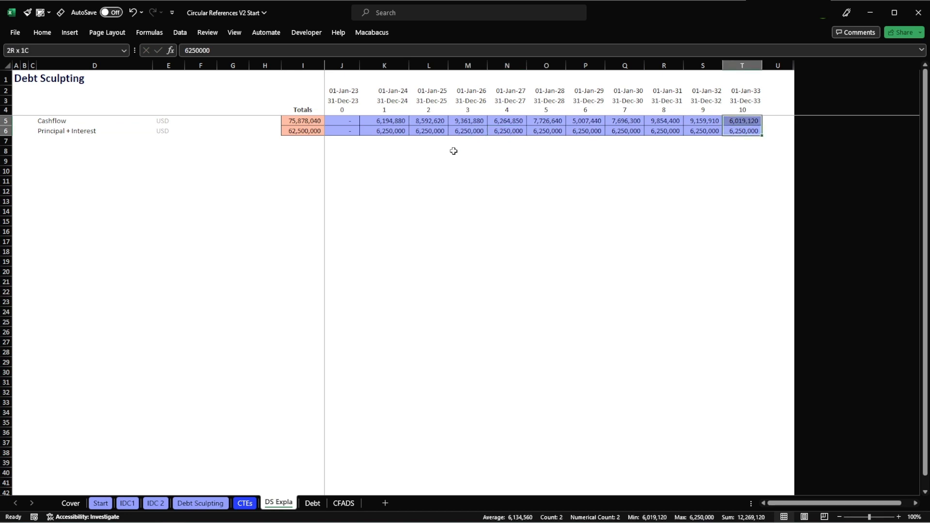
key(ctrl+shift+Left)
key(shift+Right)
key(shift+Right)
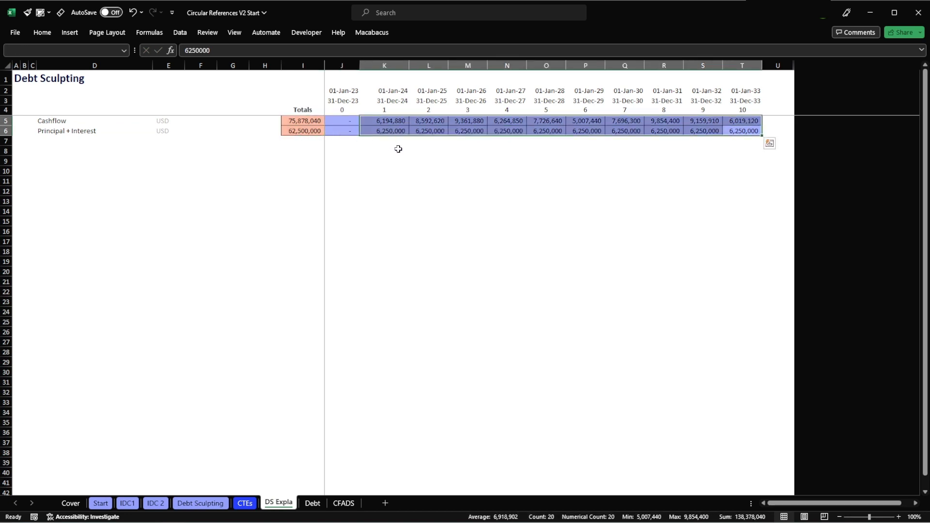
key(alt+F1)
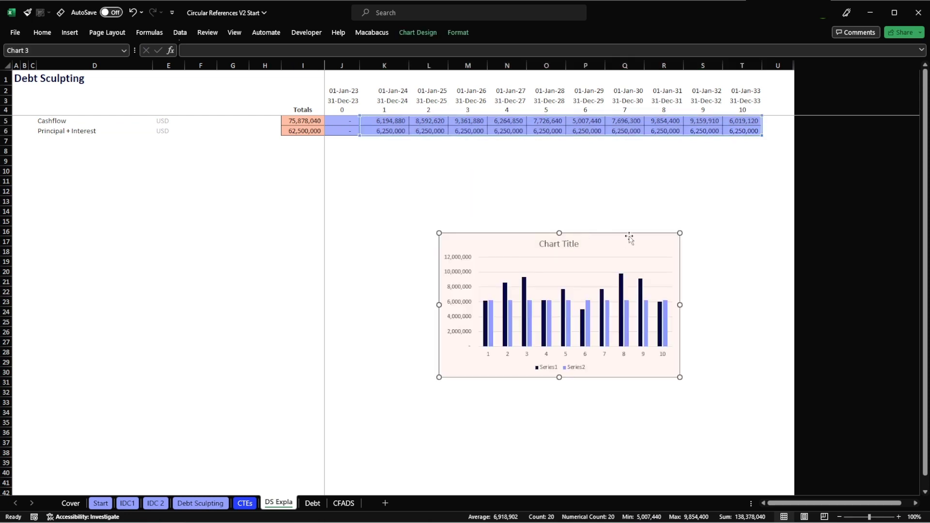
key(Delete)
key(alt+F1)
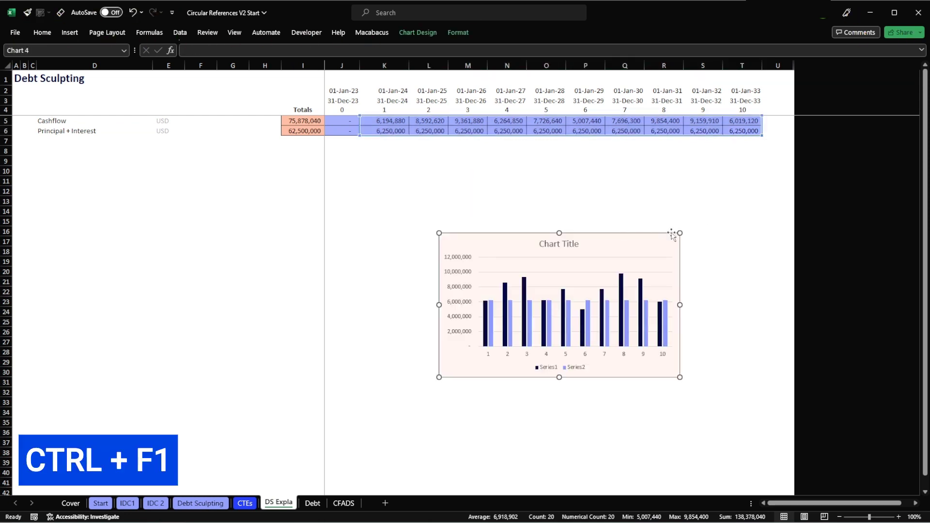
drag(680, 233, 765, 161)
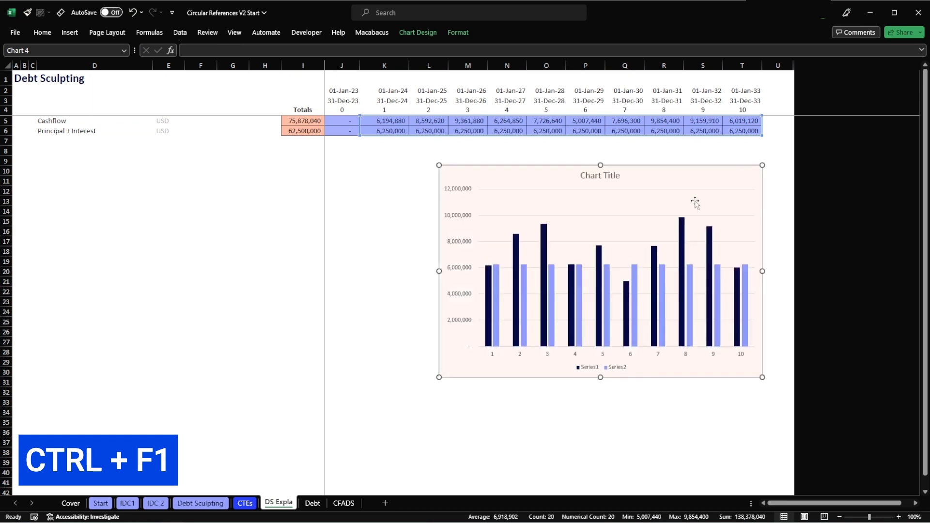
drag(439, 377, 339, 476)
Change the chart's Principal + Interest series (Series2) to a Line, keeping the cashflow series as clustered columns.
click(481, 340)
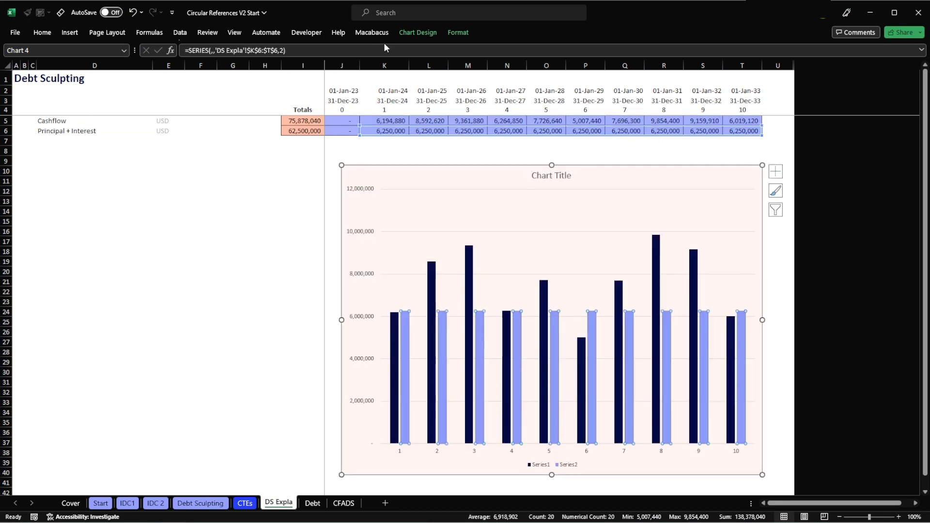
click(408, 33)
click(564, 57)
click(502, 355)
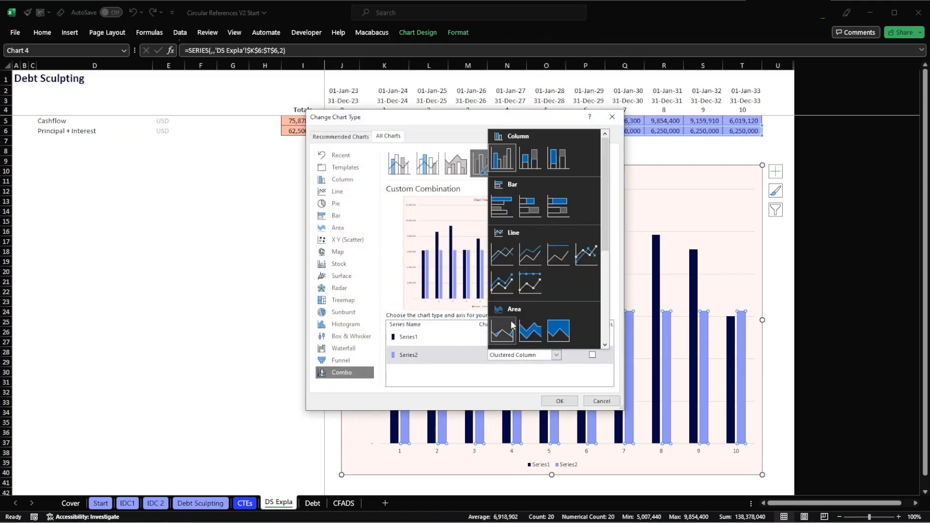
click(501, 256)
click(557, 403)
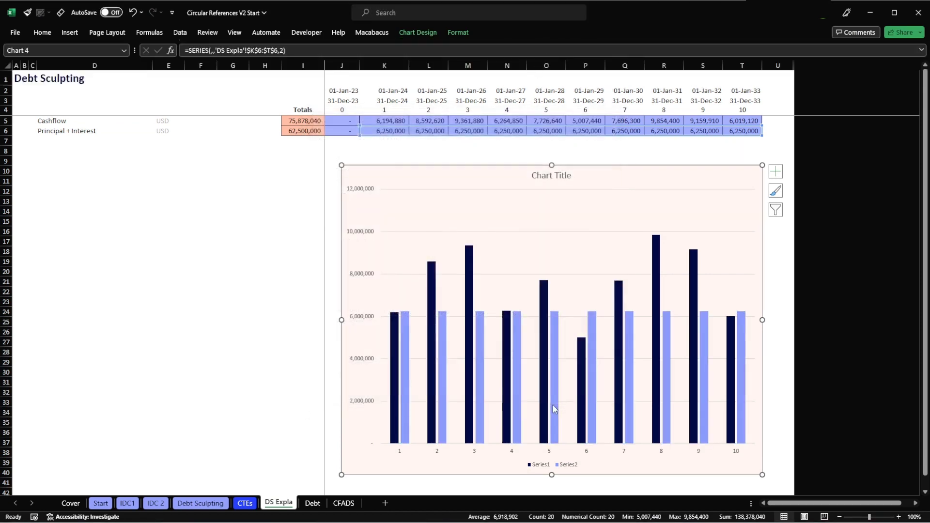
click(400, 151)
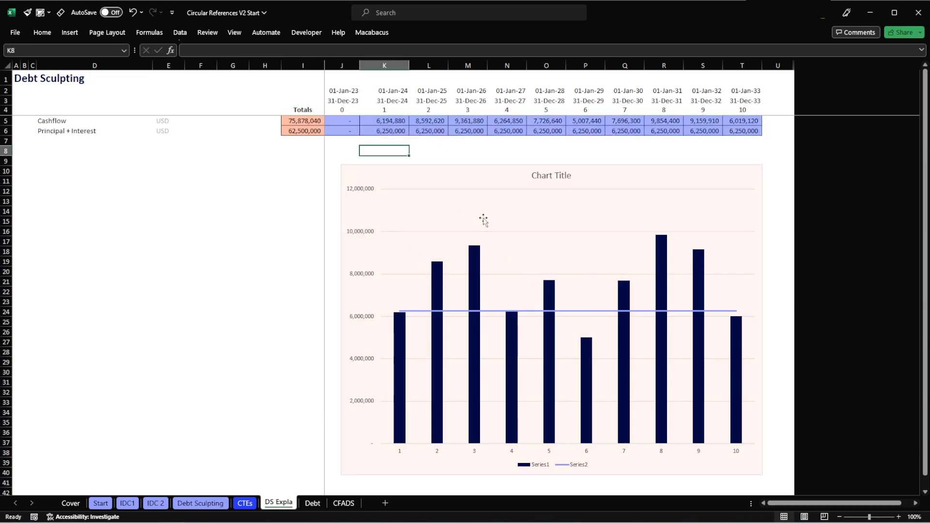
Compare the yearly cashflow columns with the flat debt payment line in the chart, checking periods 1, 6 and 8.
click(473, 261)
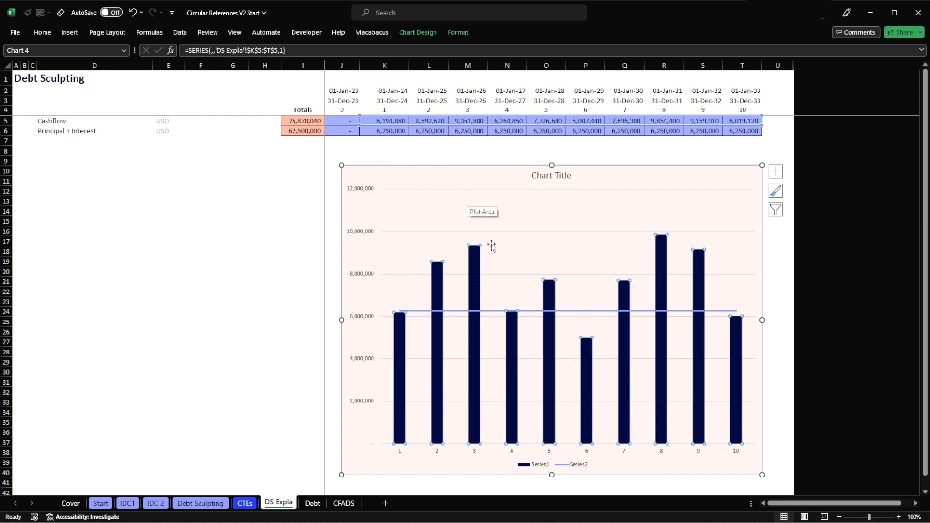
mouse_move(587, 346)
mouse_move(667, 246)
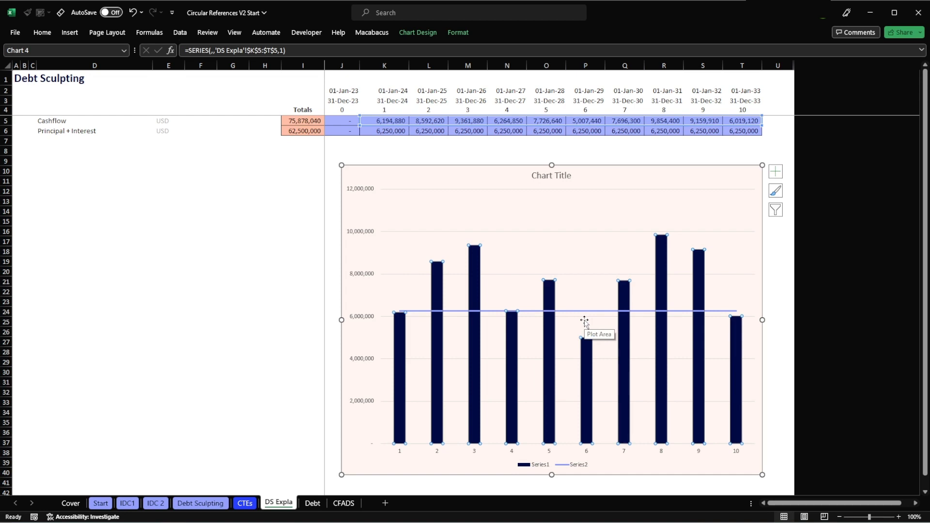
click(479, 151)
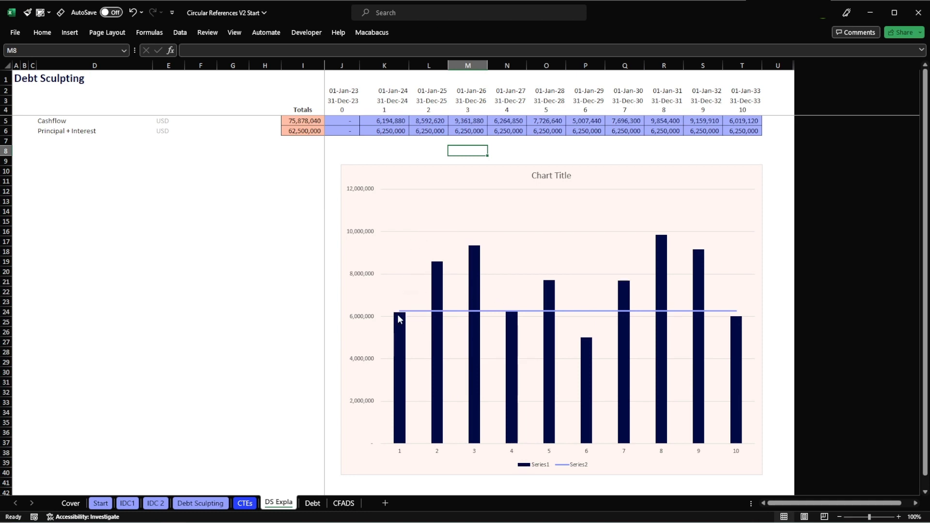
mouse_move(400, 319)
mouse_move(590, 350)
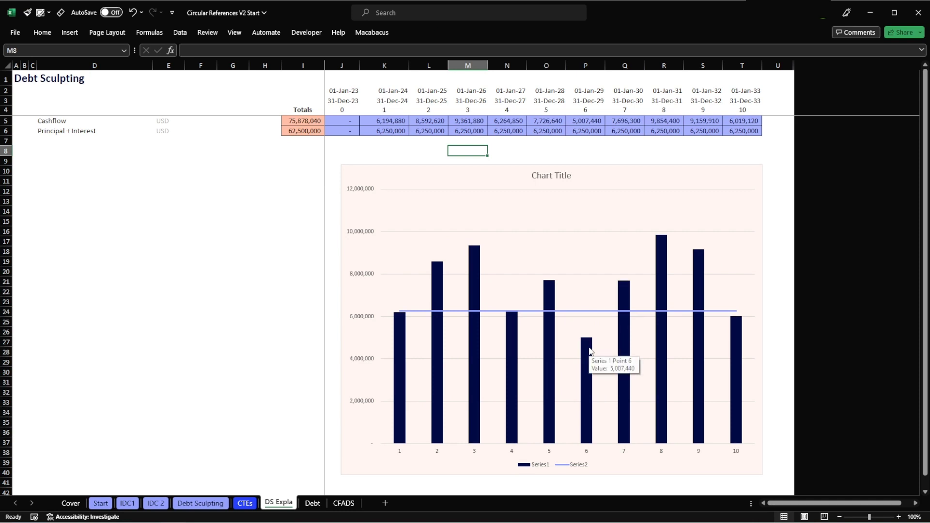
mouse_move(662, 254)
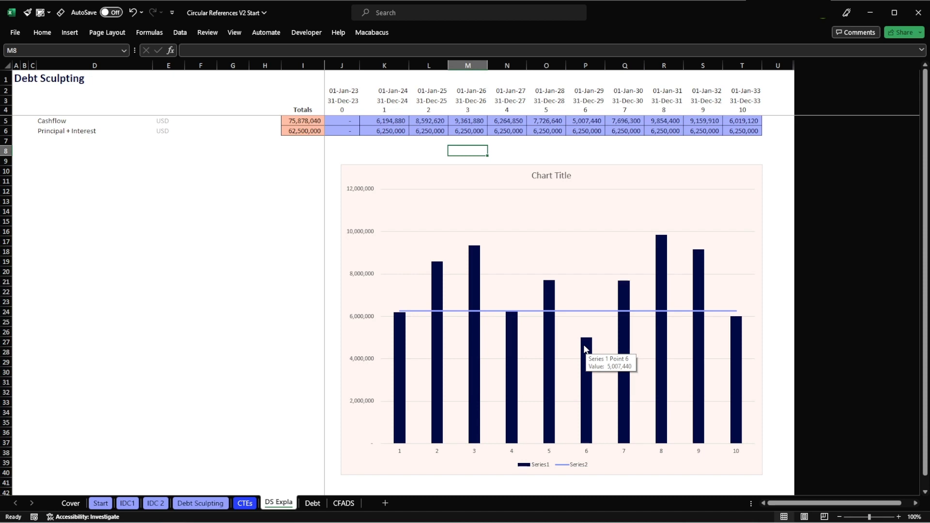
Shorten the chart so it starts at row 12, and label row 8 "Debt Service Coverage Ratio (DSCR)" with unit x.
click(576, 170)
drag(555, 165, 553, 192)
click(54, 148)
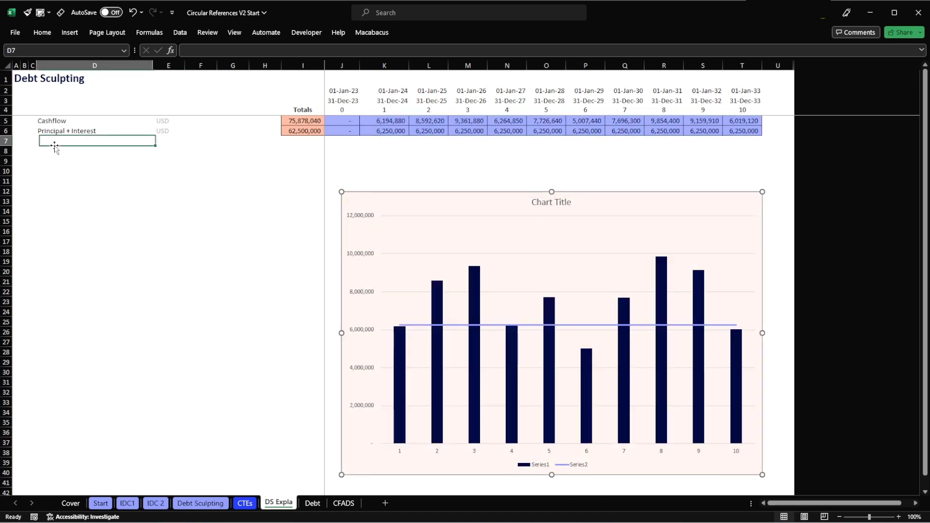
text(Debt Service C)
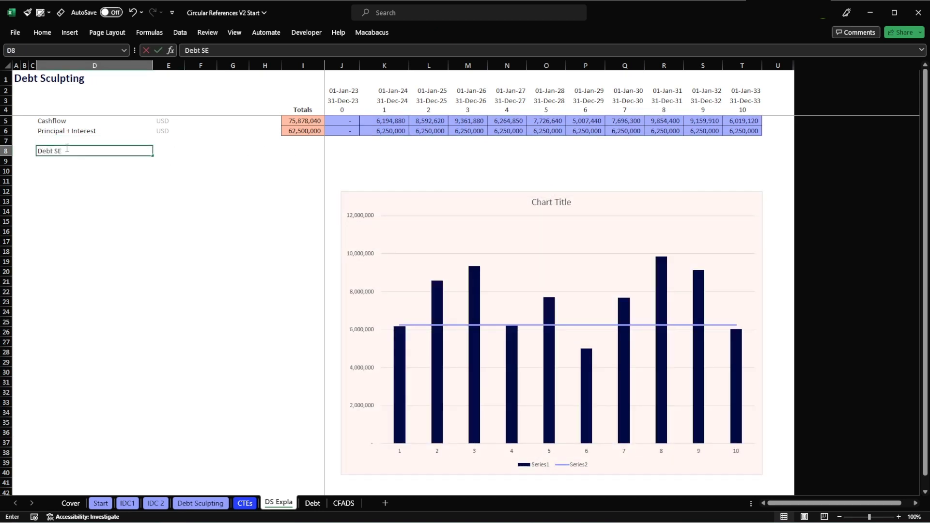
text(overag)
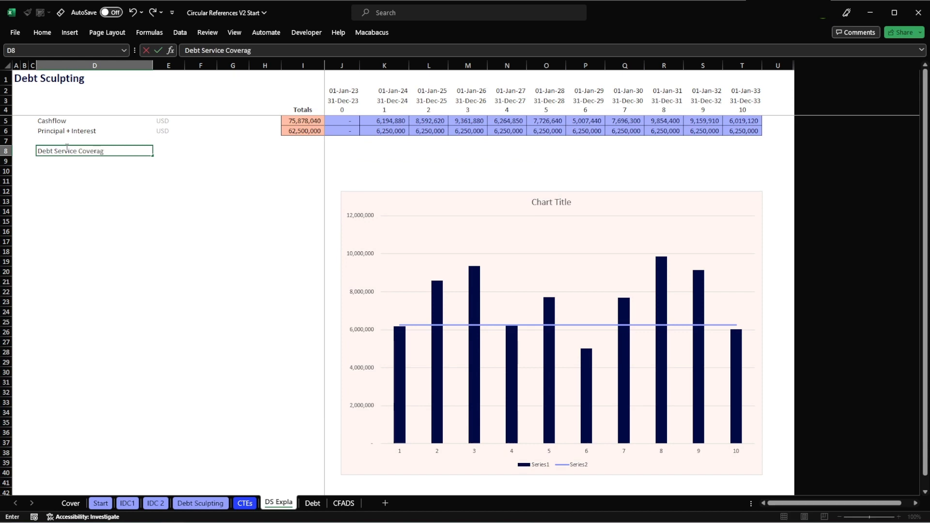
text(e Ratio (DSCR)
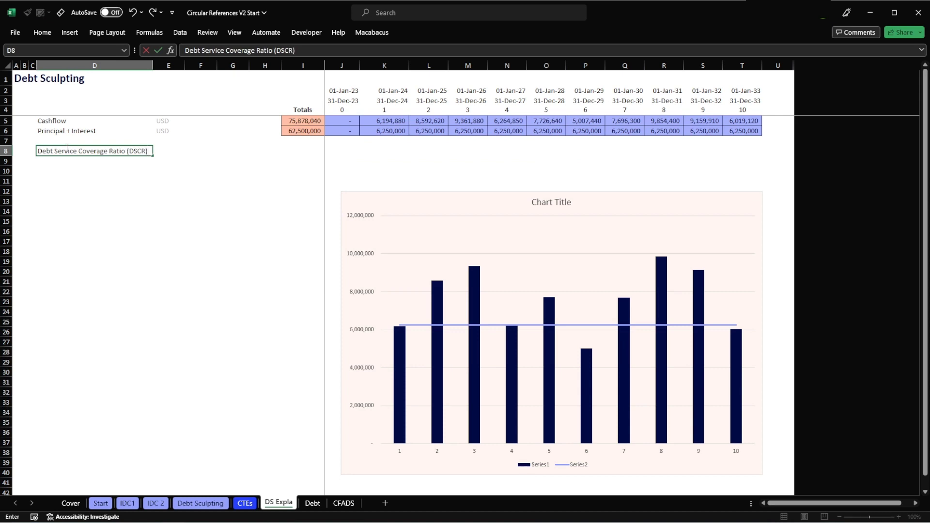
key(Tab)
text(x)
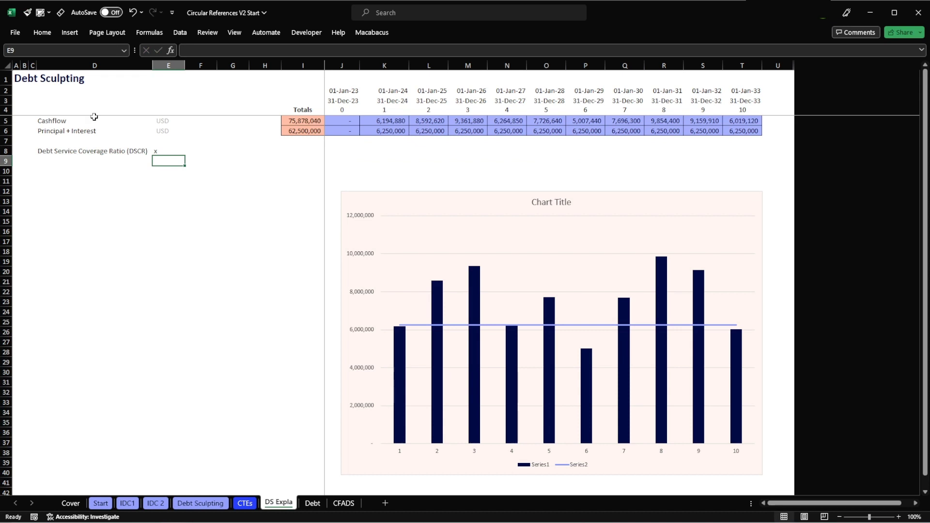
key(ctrl+Return)
Enter a DSCR of 1.3 for period 1 in cell K8.
key(Right)
key(Right)
key(Right)
key(Right)
key(Right)
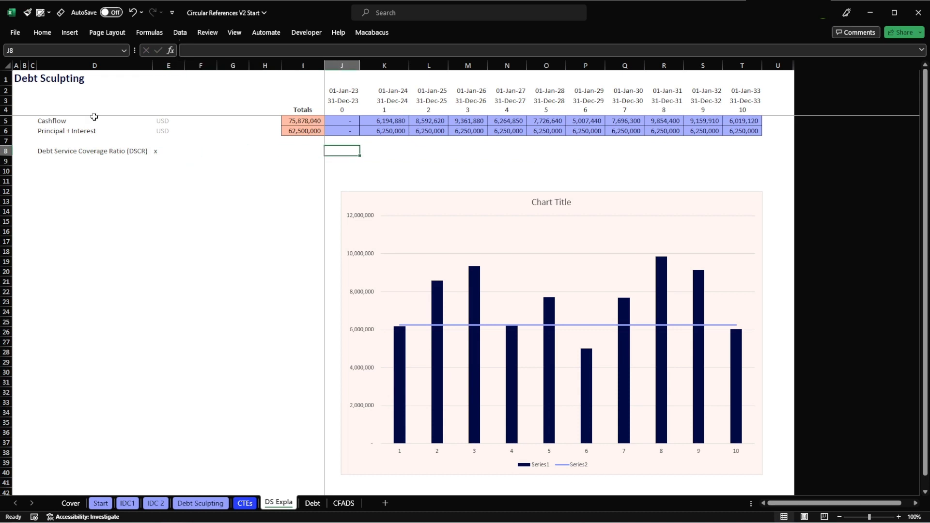
key(Right)
text(1)
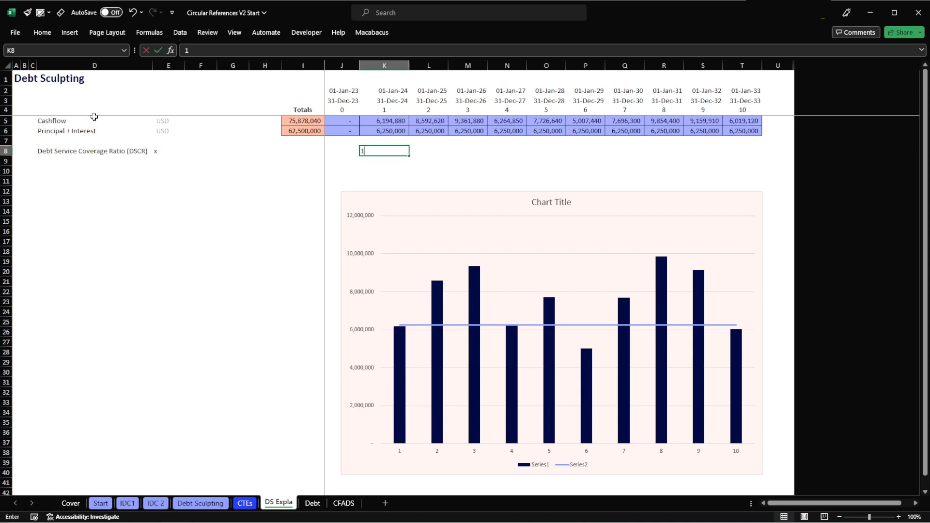
text(.3)
key(Return)
Copy the period 1 DSCR across the remaining periods through T8.
key(Up)
key(ctrl+c)
key(ctrl+shift+Right)
key(shift+Left)
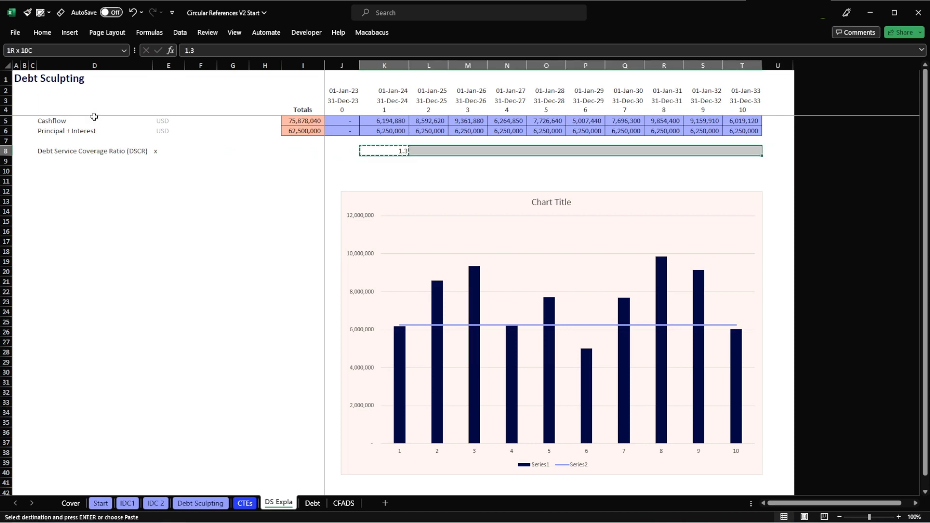
key(Return)
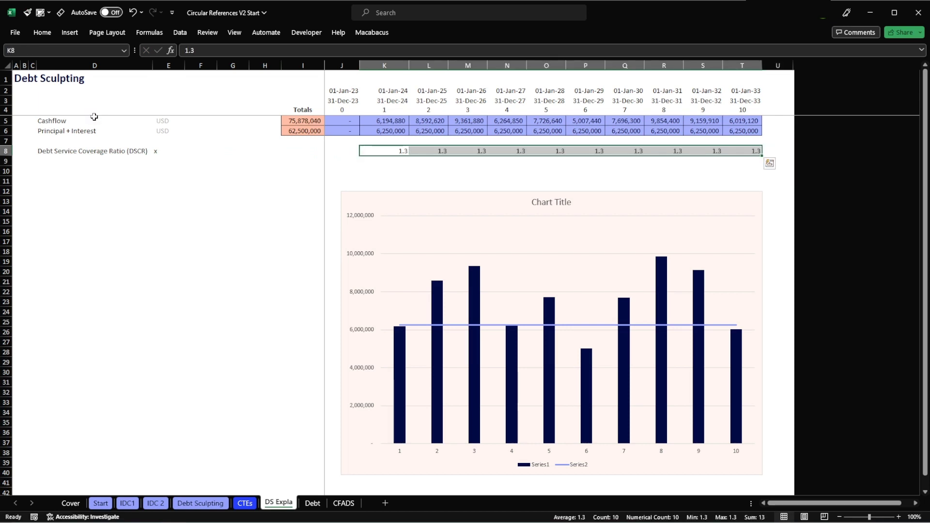
Label row 10 "Max Debt" in column D and give it the unit USD in column E.
key(Down)
key(Left)
key(Left)
key(Left)
key(Left)
key(Left)
key(Left)
key(Down)
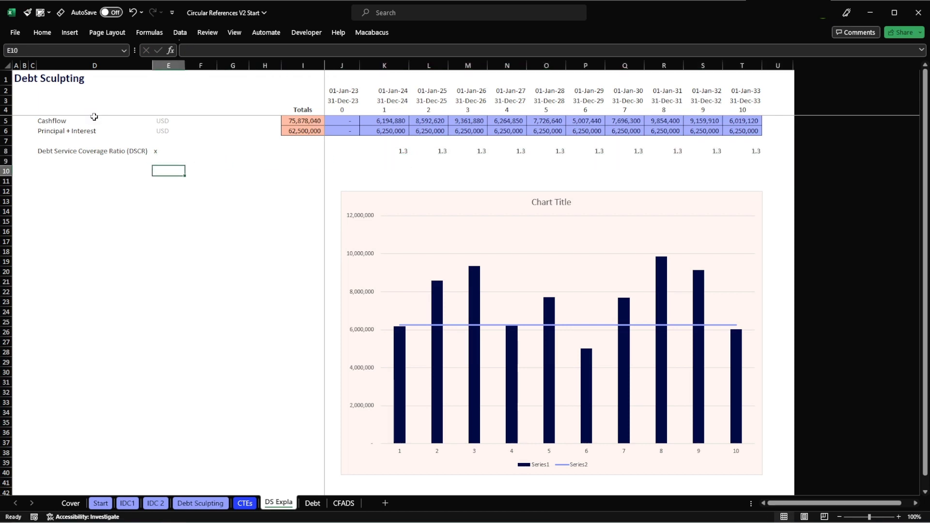
key(Left)
key(Left)
key(Right)
text(Max)
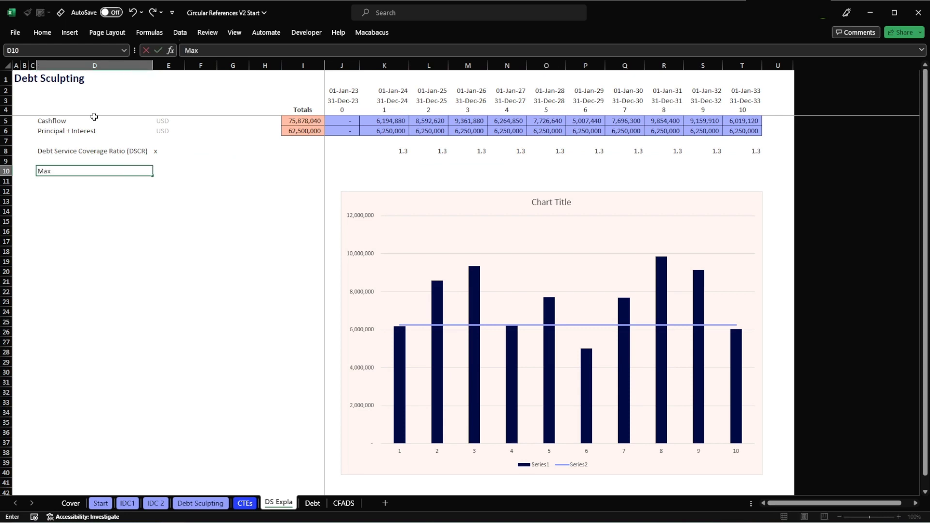
text( Debt)
key(Right)
key(Right)
key(Left)
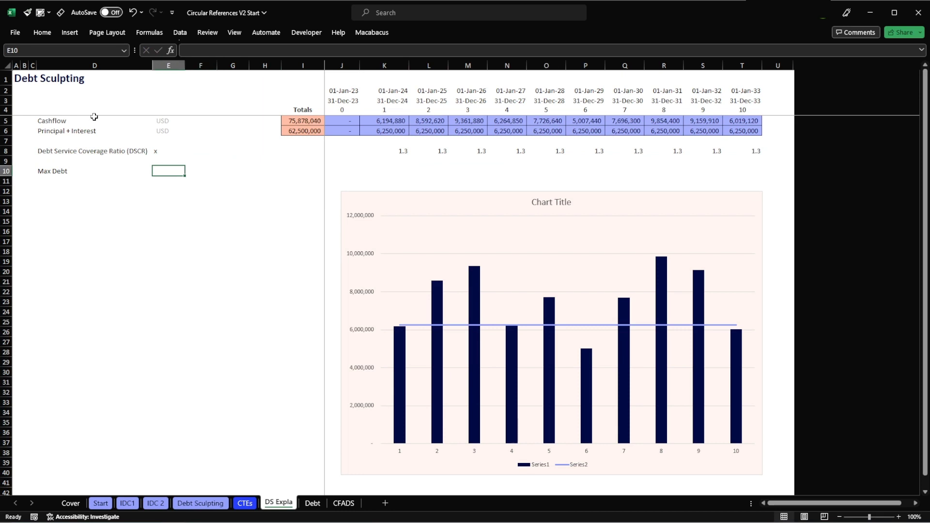
text(USD)
Calculate period 1 Max Debt in K10 by dividing cashflow by the DSCR, using =K5/K8.
key(Right)
key(Right)
key(Right)
key(Right)
key(Right)
key(Right)
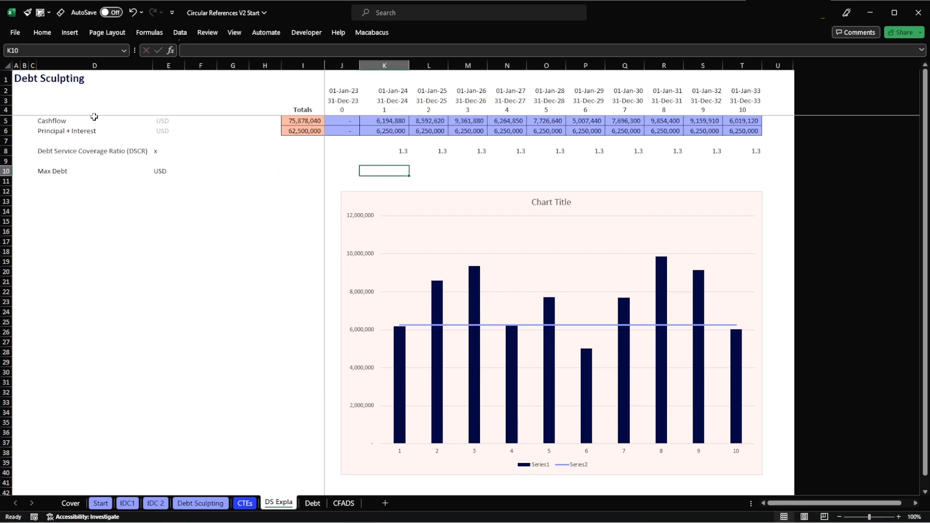
text(=)
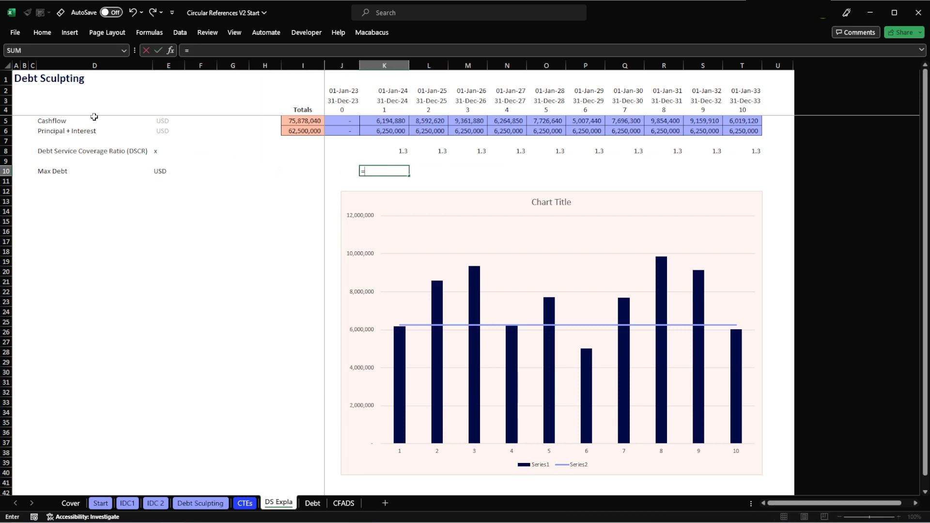
key(Up)
key(Up)
key(Up)
key(Up)
key(Up)
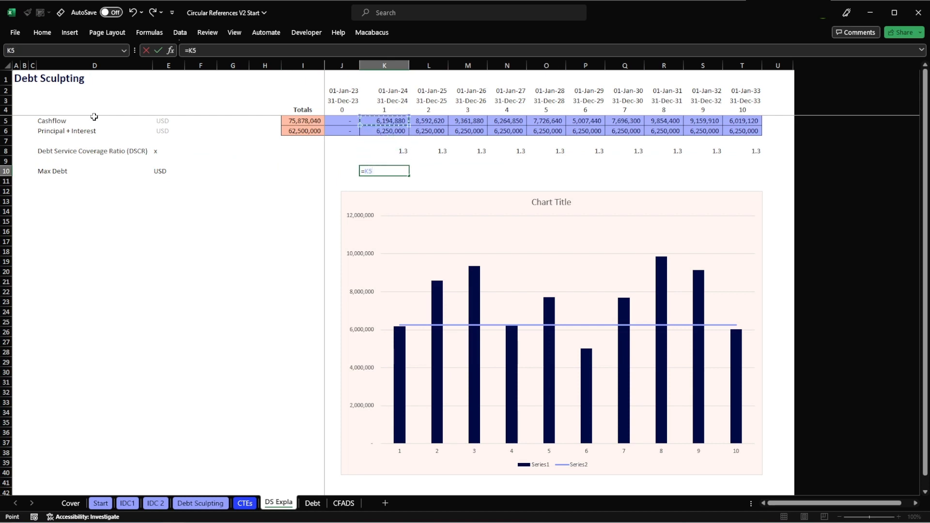
text(/)
key(Up)
key(Up)
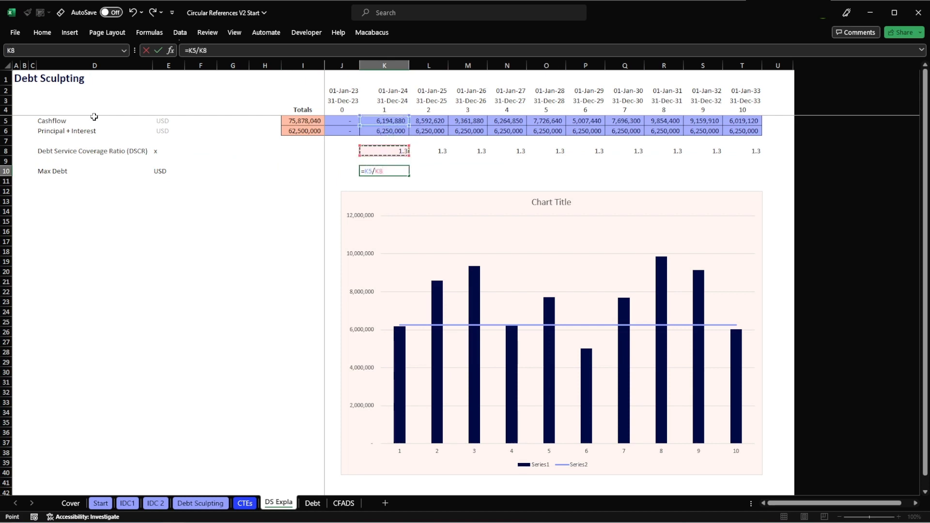
key(Return)
Copy the Max Debt formula from K10 across to T10 and apply the #_Comma[0] cell style to the row.
key(Up)
key(ctrl+c)
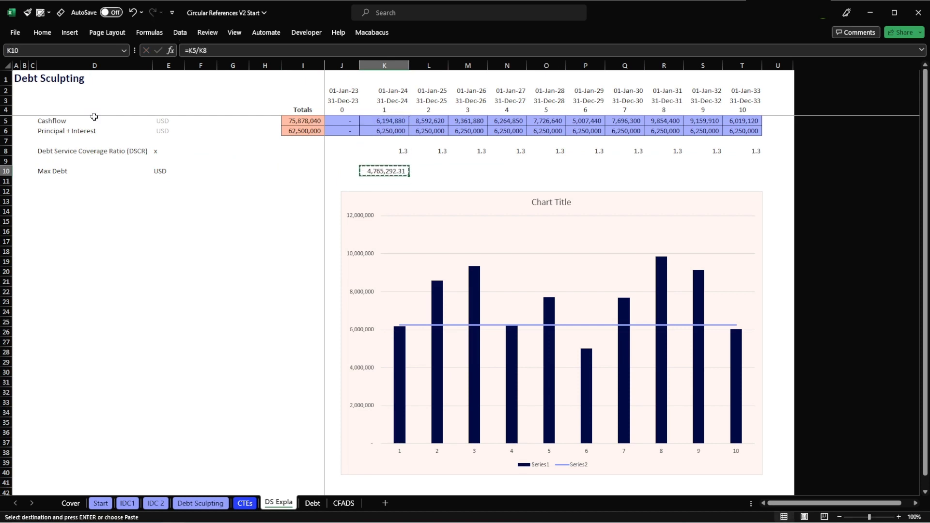
key(shift+Right)
key(shift+Right)
key(shift+Right)
key(shift+Right)
key(shift+Right)
key(shift+Right)
key(shift+Right)
key(shift+Right)
key(shift+Right)
key(shift+Right)
key(shift+Left)
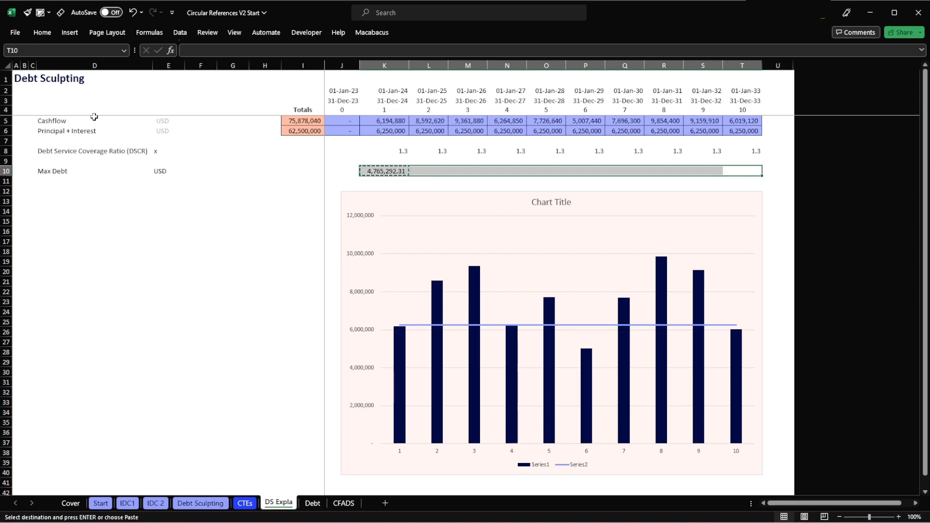
key(Return)
click(43, 12)
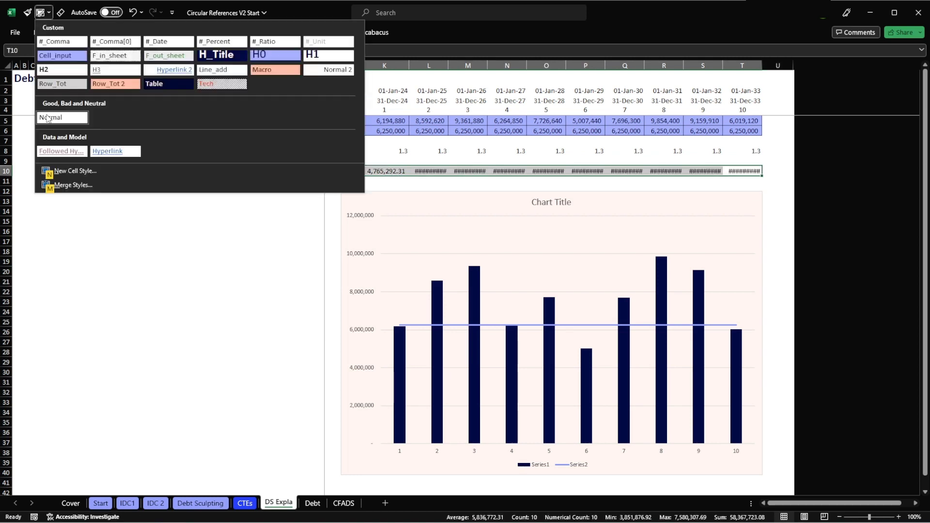
click(112, 40)
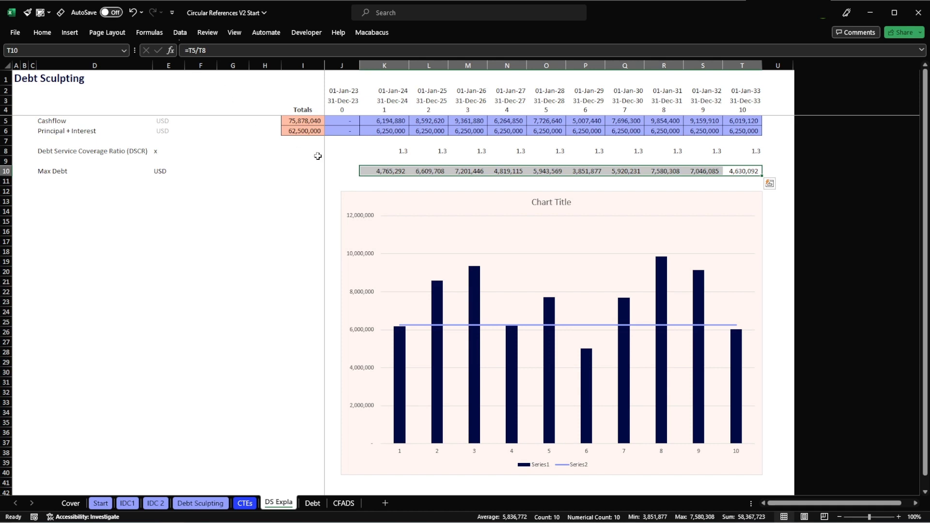
Copy the Principal + Interest total in I6 to I10 to total the Max Debt row.
click(301, 131)
key(ctrl+c)
key(Down)
key(Down)
key(Down)
key(Down)
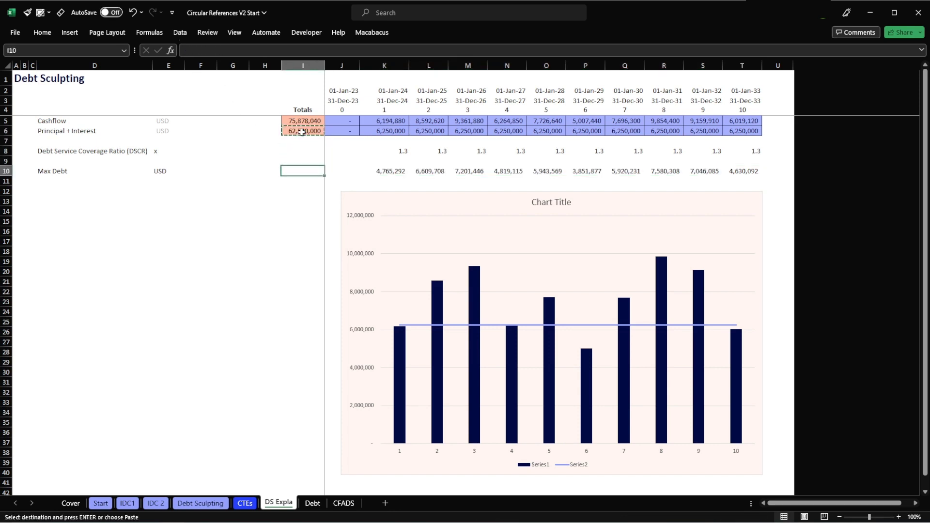
key(Return)
Compare the Principal + Interest total with the Max Debt total, and review the DSCR row between them.
click(301, 132)
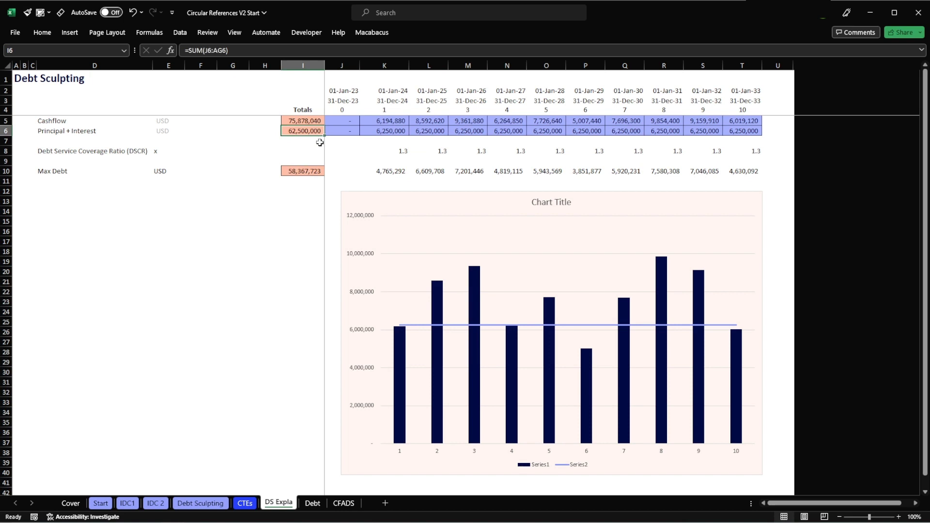
click(295, 172)
click(6, 150)
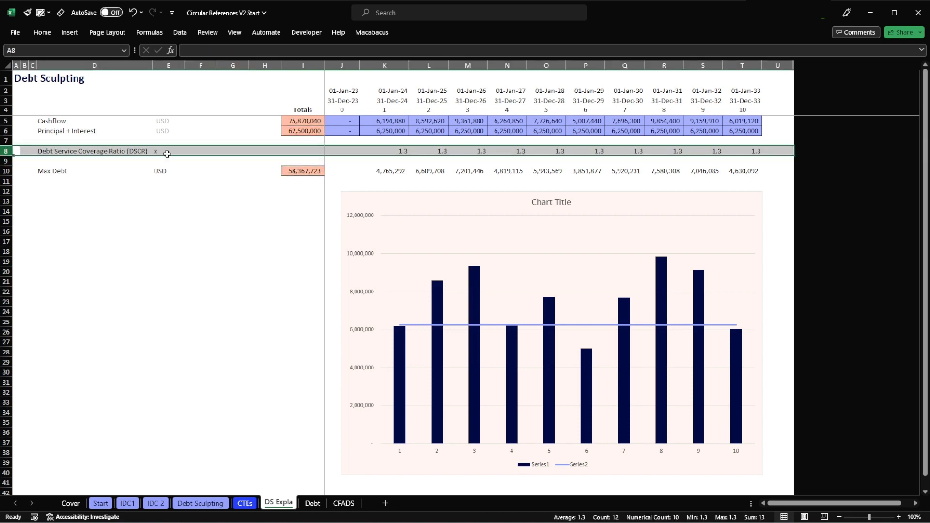
click(301, 171)
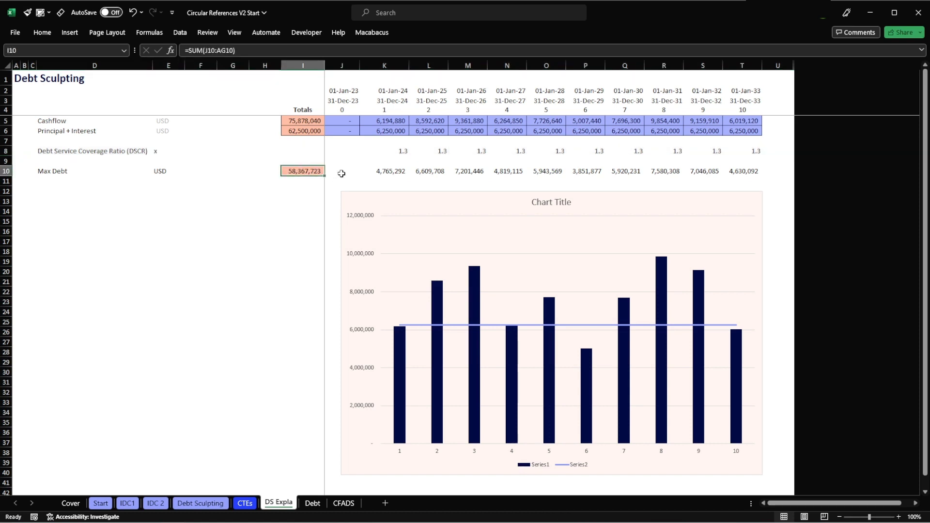
Change the chart's line series source from the Principal + Interest row to the Max Debt values in K10:T10.
click(457, 330)
click(456, 326)
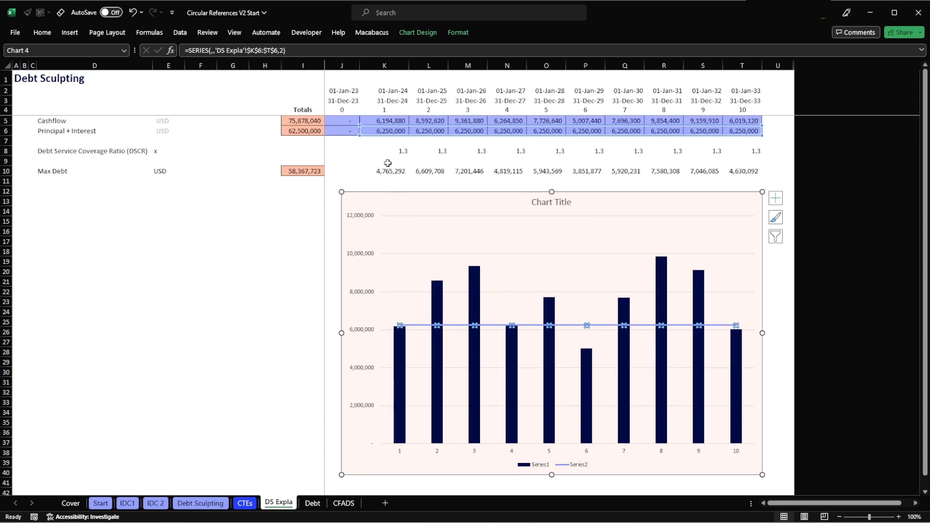
drag(377, 138, 382, 175)
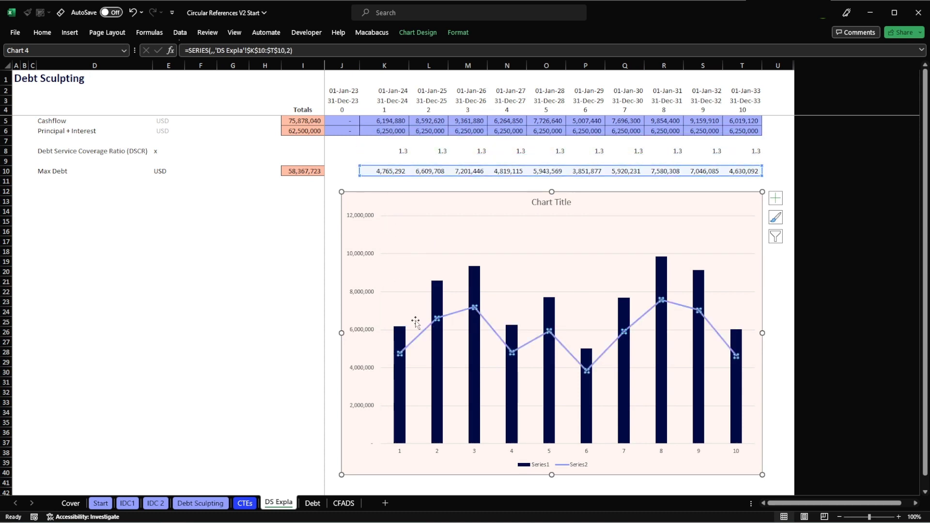
click(337, 173)
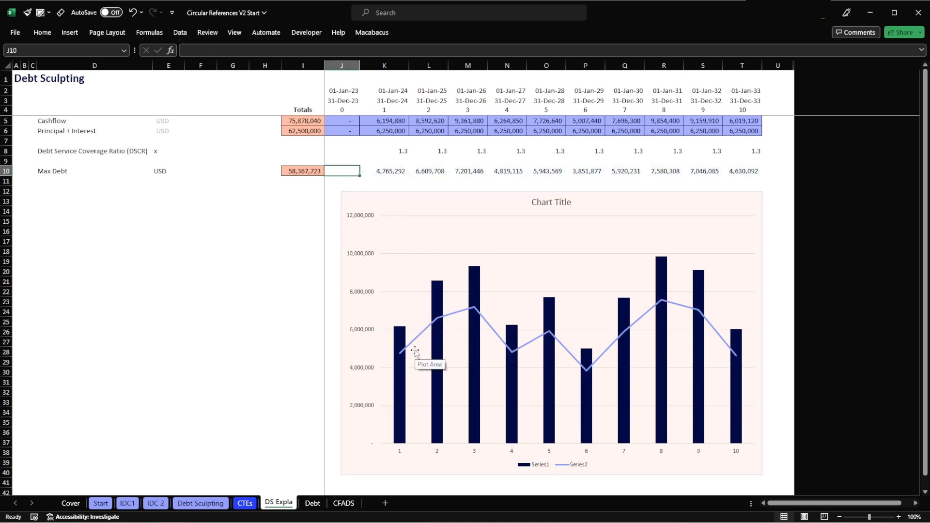
Examine the chart's debt line and compare the Max Debt values with the Cashflow and Principal + Interest rows.
mouse_move(413, 344)
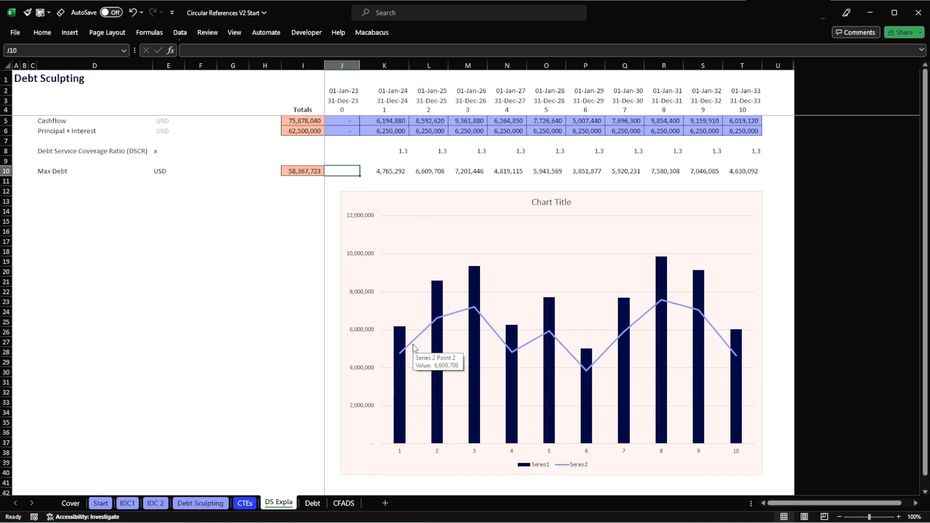
key(Right)
key(ctrl+shift+Right)
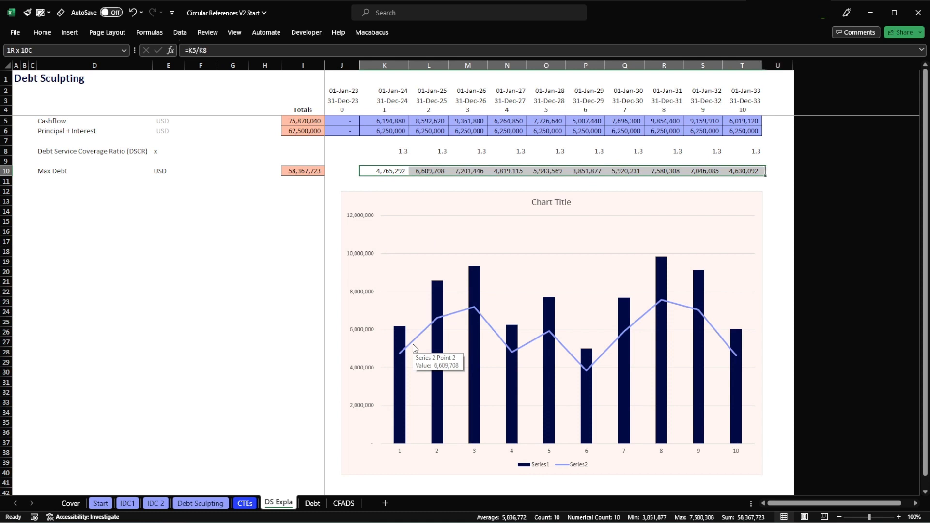
drag(400, 127, 733, 119)
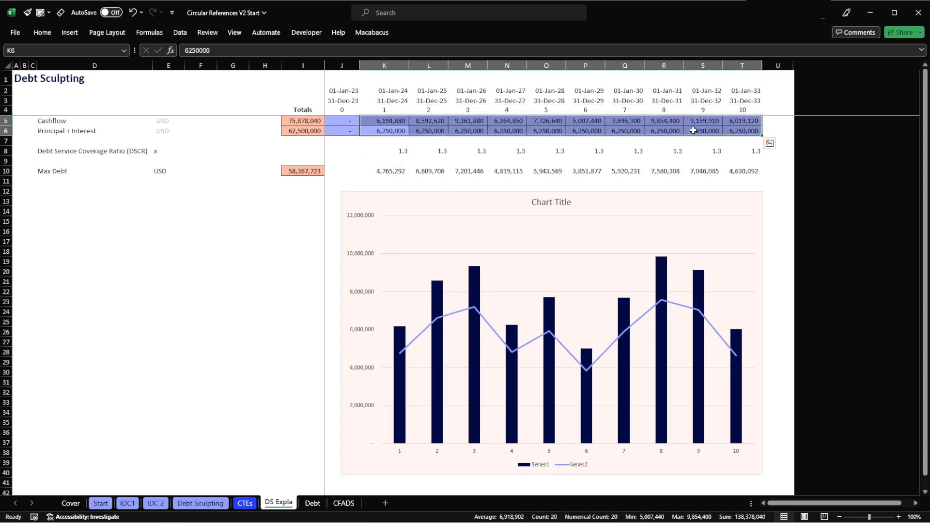
click(547, 131)
drag(404, 121, 744, 121)
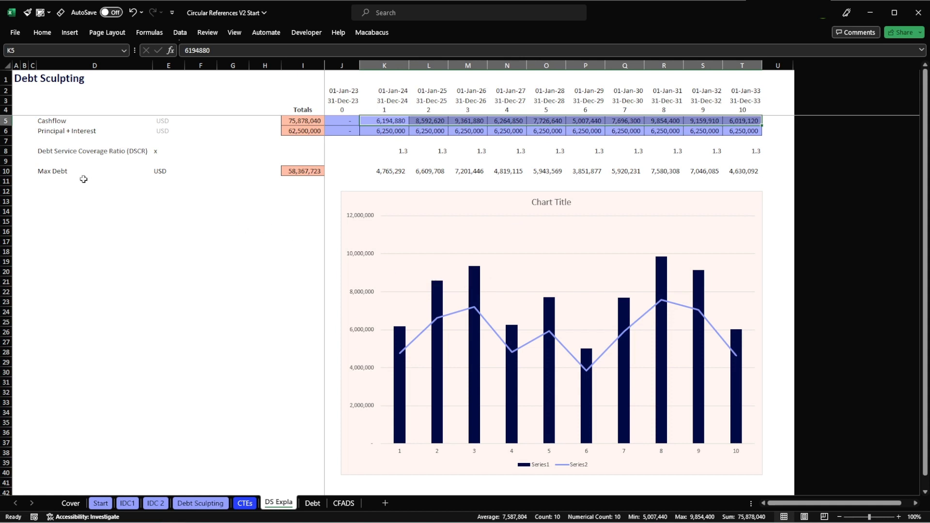
Extend the row 10 label in D10 to read "Max Debt (principal + interest)".
click(67, 151)
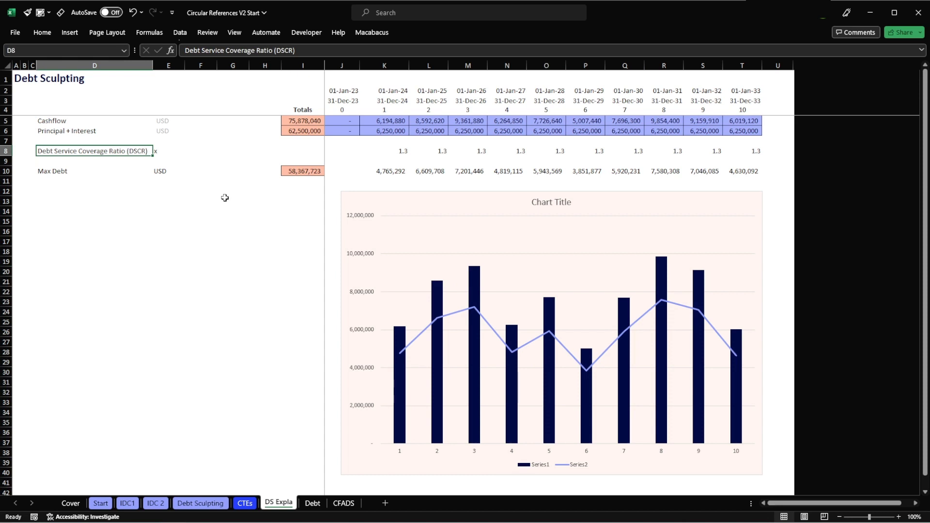
key(Down)
key(Down)
key(F2)
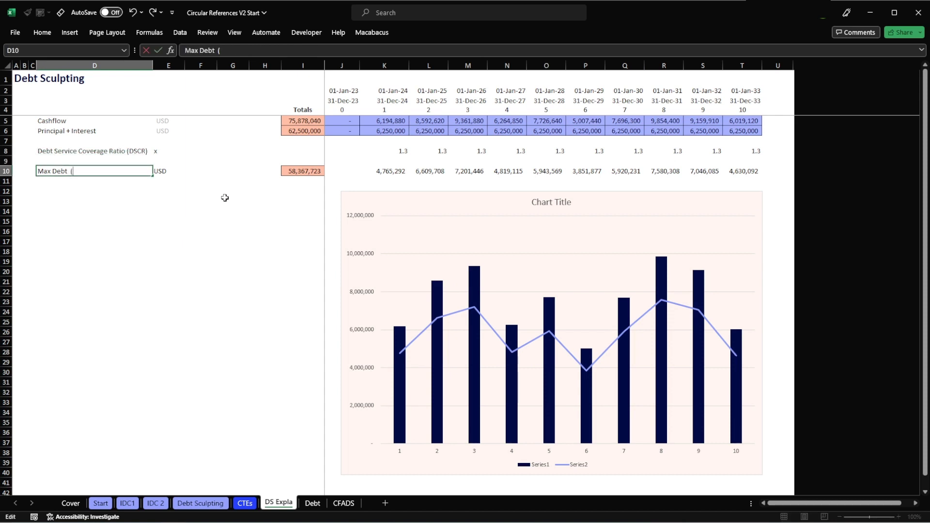
text((princip)
text(al 9)
text( interst)
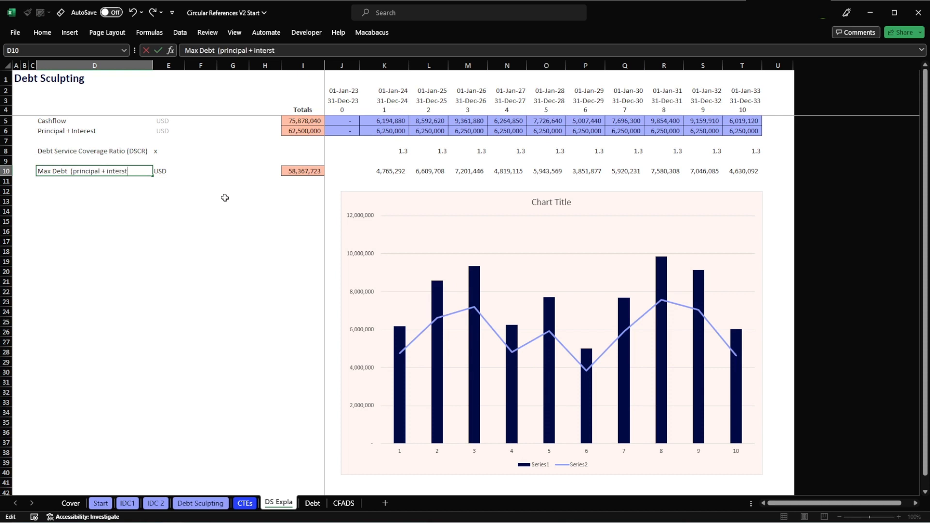
text())
key(Return)
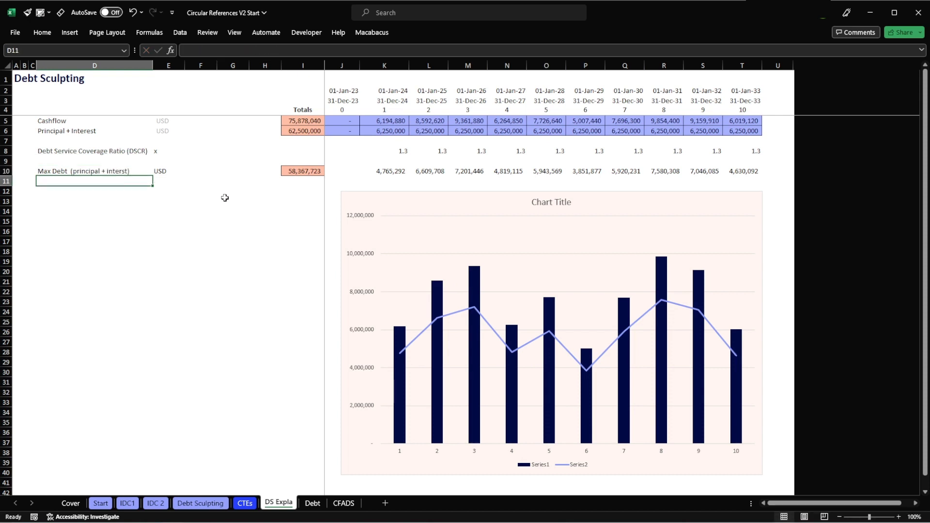
key(Up)
key(F2)
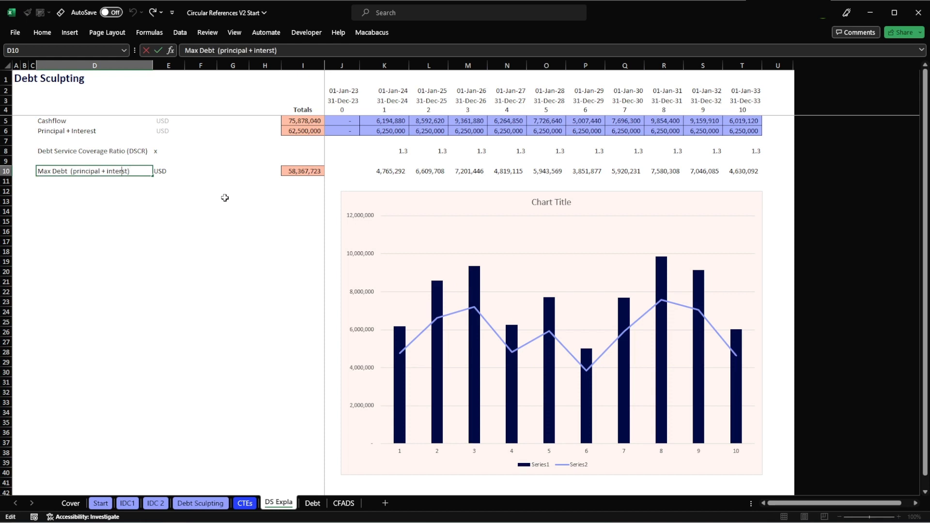
text(e)
key(Return)
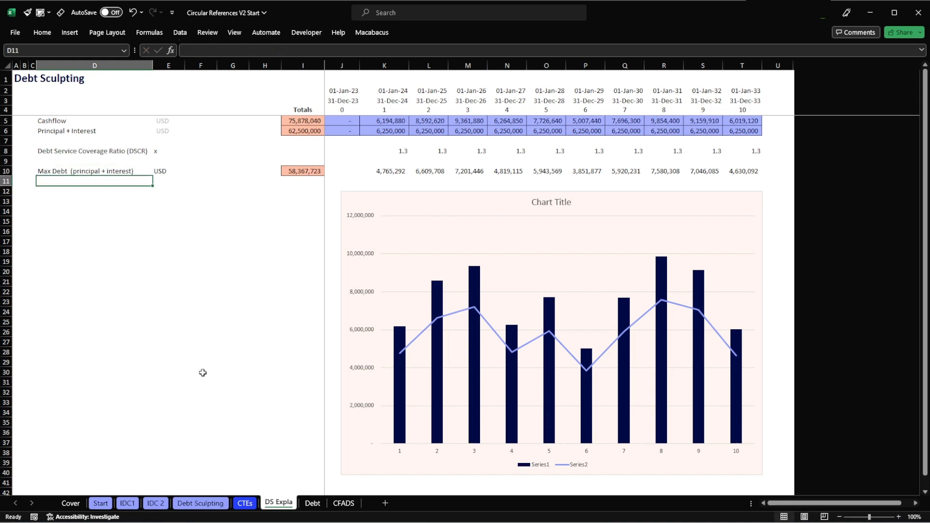
On the Debt Sculpting sheet, label cell D9 "Cash flow".
click(198, 504)
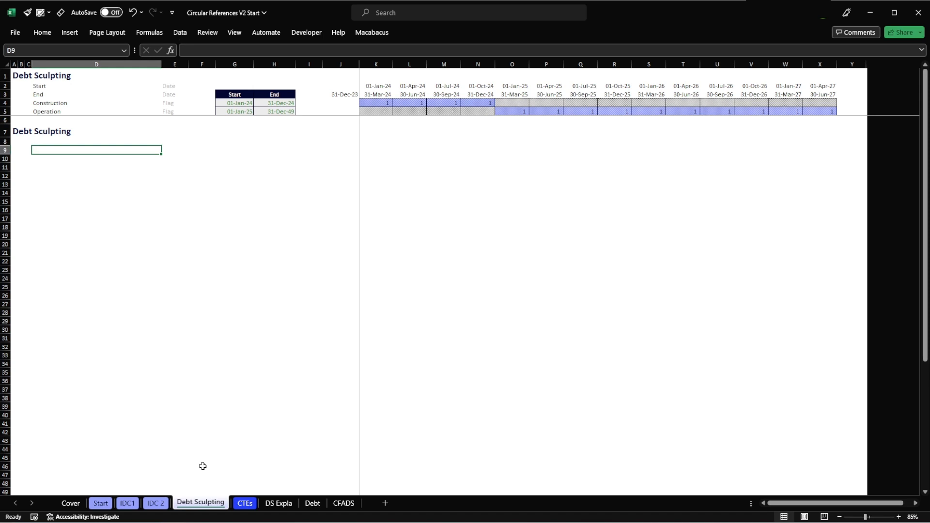
text(Cash flow)
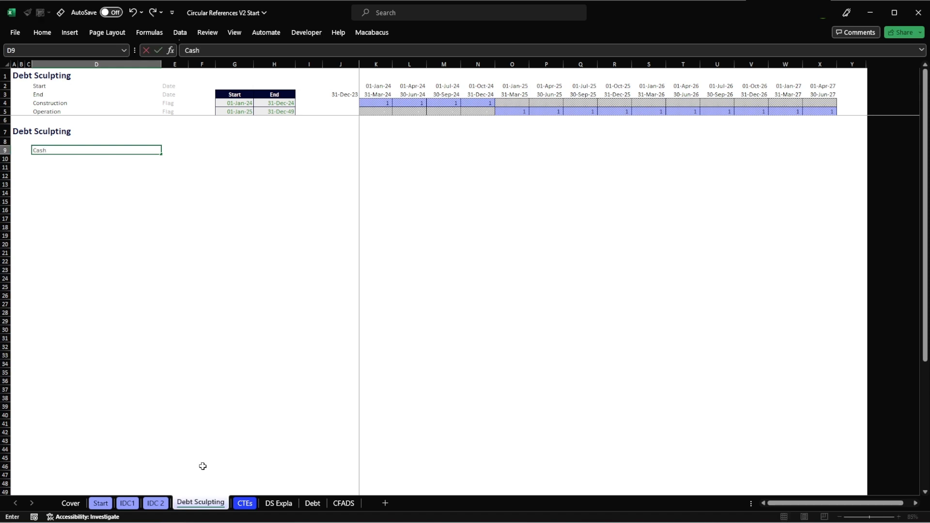
key(Return)
Enter 700000 as the cash flow amount in G9.
key(Up)
key(Right)
key(Right)
key(Right)
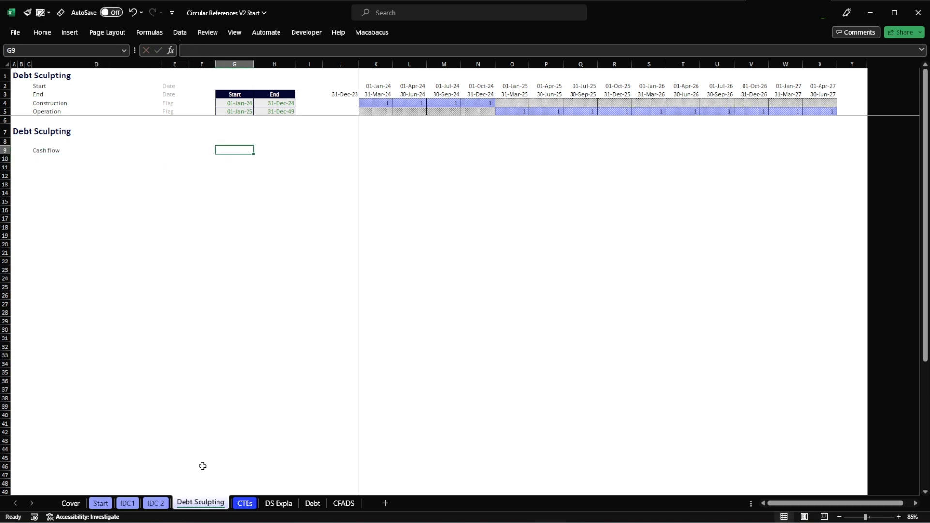
text(700000)
key(Return)
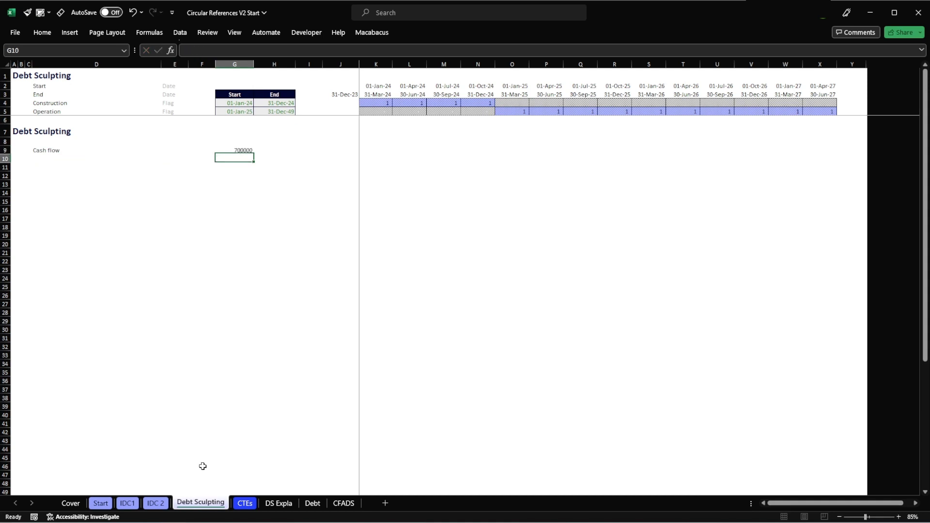
Apply the Cell_input and #_Comma[0] cell styles to the cash flow amount in G9.
key(Up)
key(alt+2)
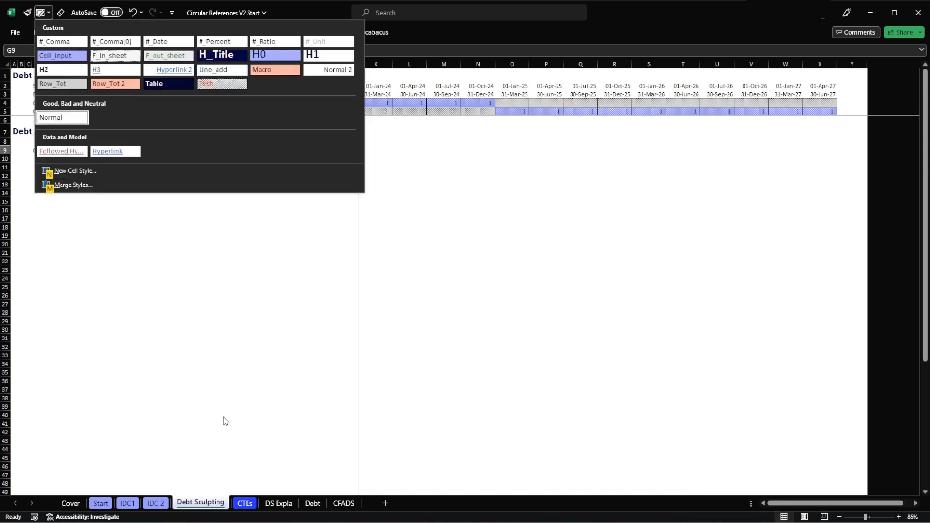
click(68, 59)
key(alt+2)
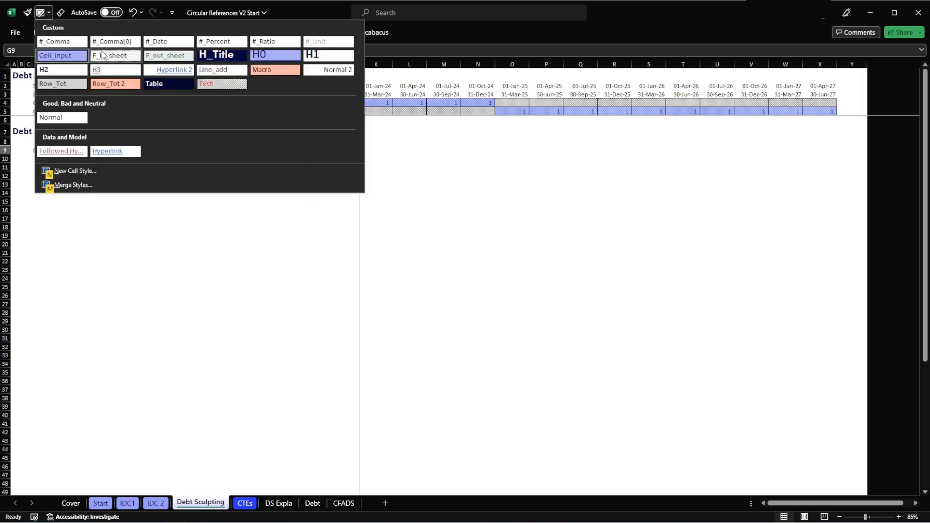
click(114, 44)
Apply the #_Unit cell style to column E and enter USD as the cash flow unit in E9.
key(Left)
key(Left)
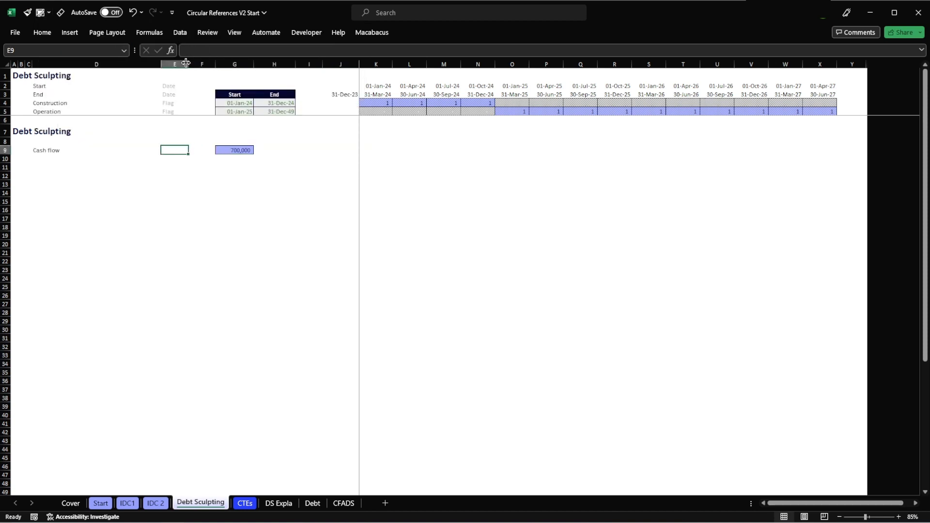
key(ctrl+space)
key(alt+2)
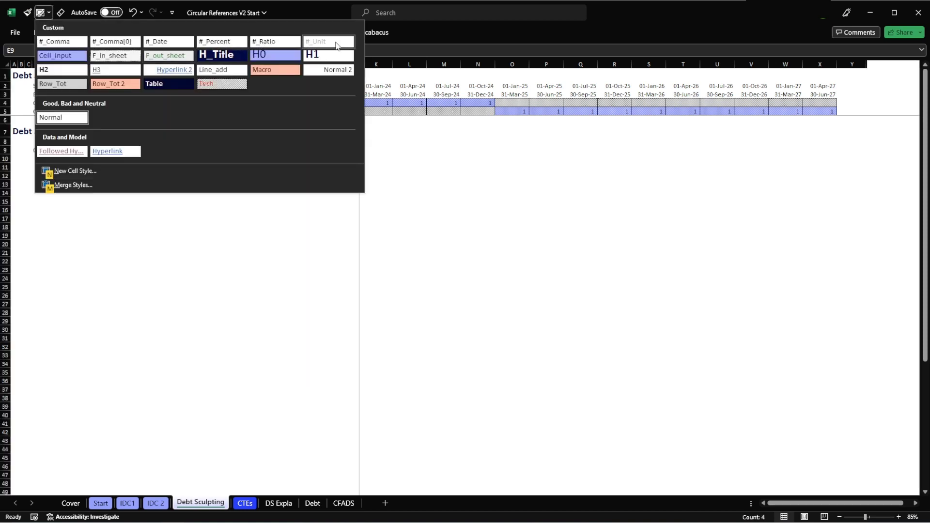
click(335, 42)
key(Left)
key(Right)
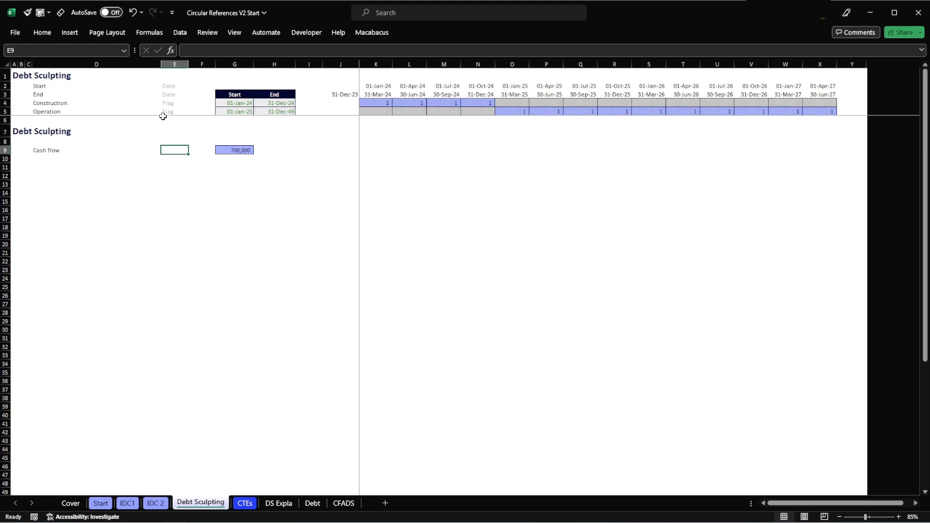
text(USD)
Enter the formula =$G9*K5 in K9 to multiply the cash flow amount by the Operation flag.
key(Right)
key(Right)
key(Right)
key(Right)
key(Right)
key(Right)
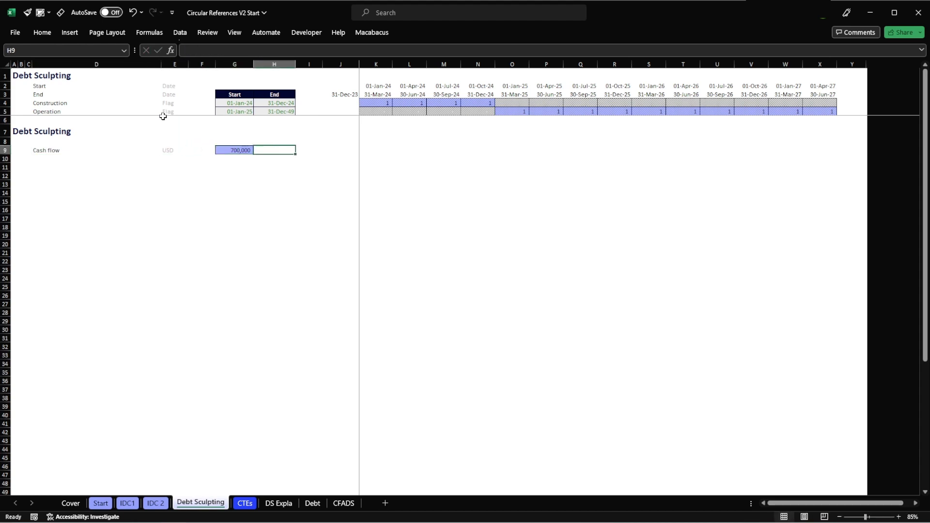
text(=)
key(Left)
key(Left)
key(Left)
key(Left)
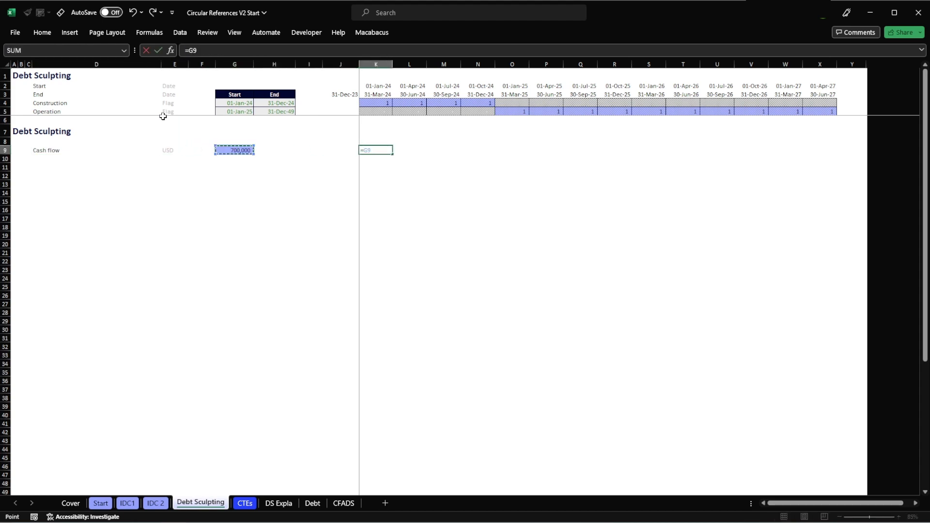
key(F4)
key(F4)
key(F4)
text(*)
key(Up)
key(Up)
key(Up)
key(Up)
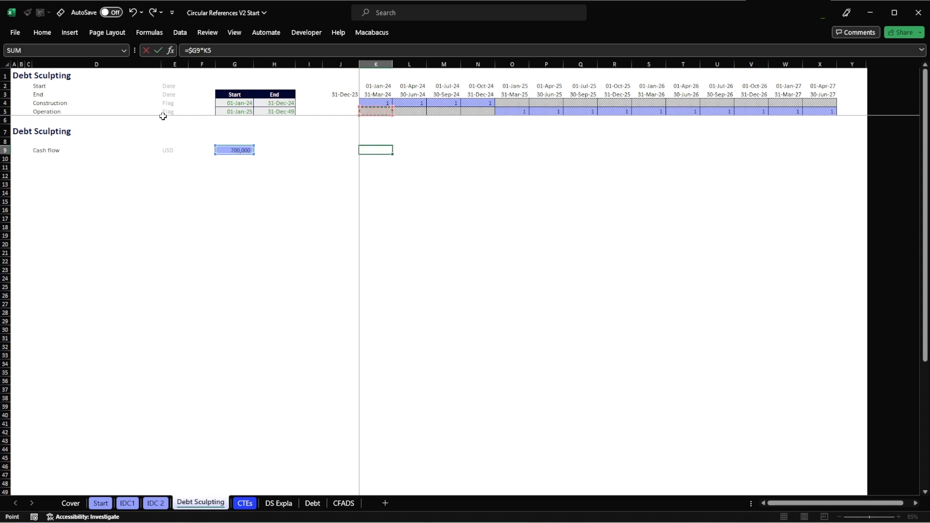
key(ctrl+Return)
Copy the cash flow formula from K9 across the timeline through X9.
key(ctrl+c)
key(ctrl+shift+Right)
key(shift+Left)
key(Return)
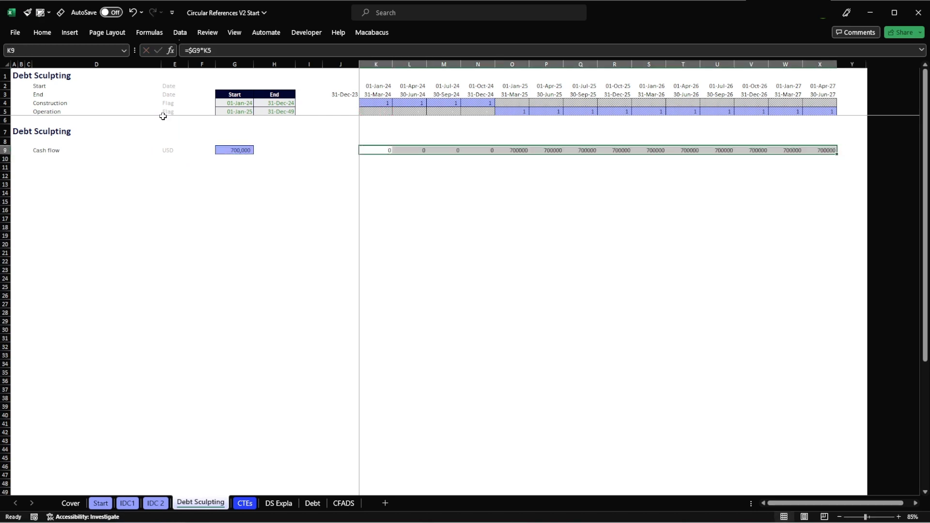
Check the copied cash flow formulas in P9 and Q9 against their Operation flag references.
key(Right)
key(Right)
key(Right)
key(Right)
key(Right)
key(Right)
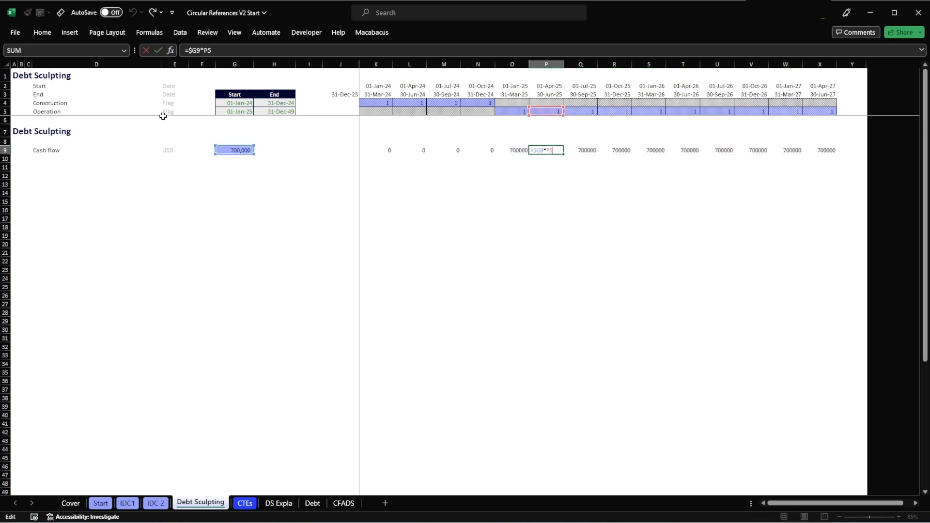
key(F2)
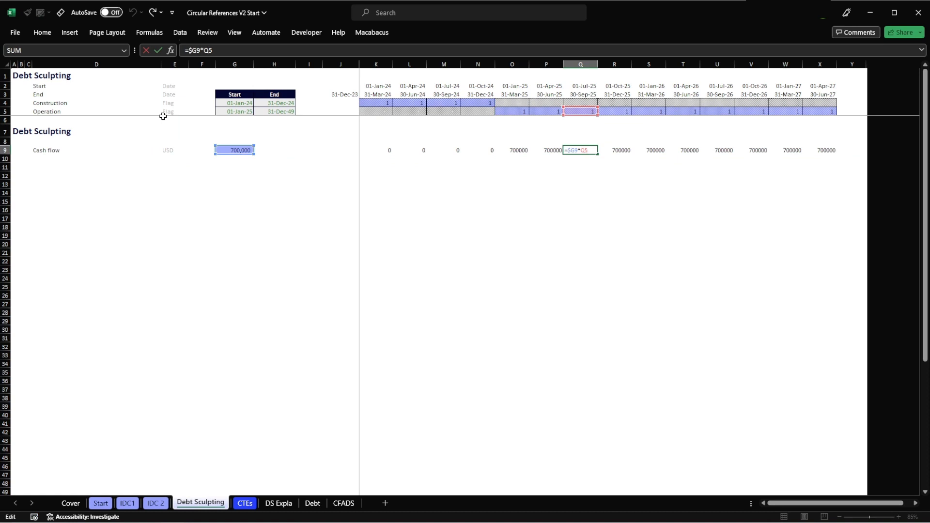
key(ctrl+Return)
Apply the #_Comma[0] cell style to the cash flow row K9:X9.
key(ctrl+Left)
key(ctrl+shift+Right)
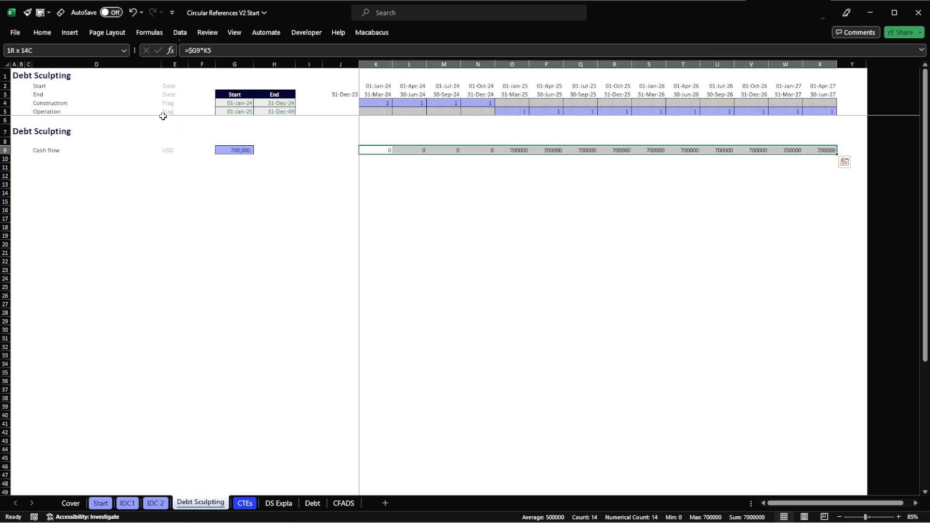
key(alt+2)
click(113, 42)
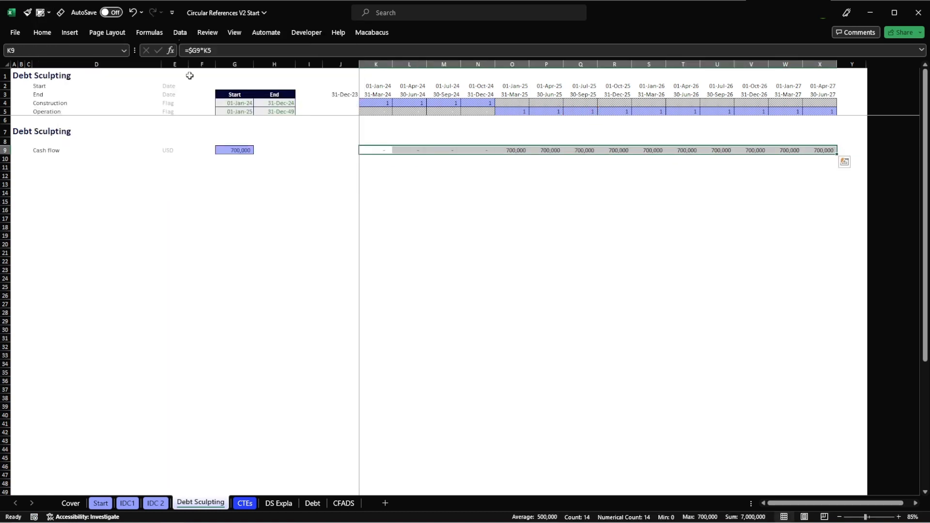
key(Down)
key(Down)
key(Up)
key(Up)
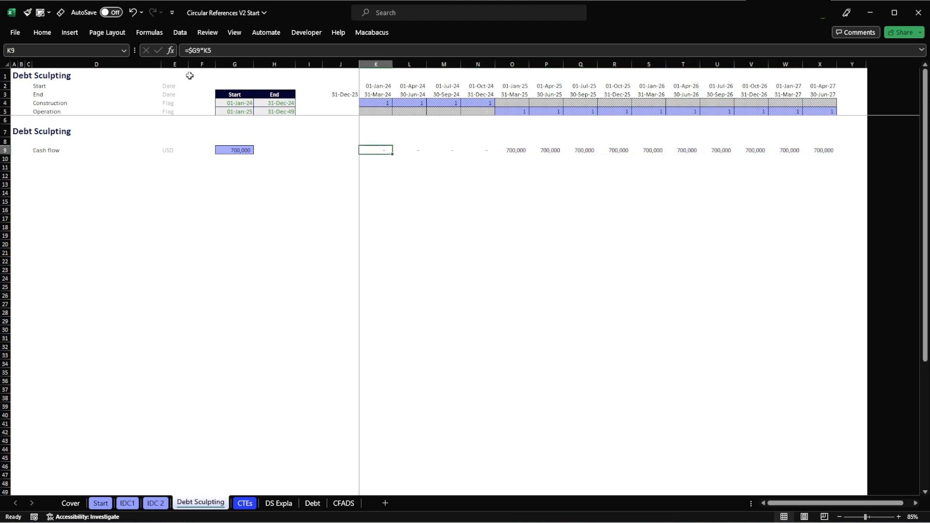
Label cell D11 "Debt Service Coverage Ratio (DSCR)".
key(Left)
key(Left)
key(Left)
key(Left)
key(Left)
key(Left)
key(Left)
key(Left)
key(Right)
key(Down)
key(Down)
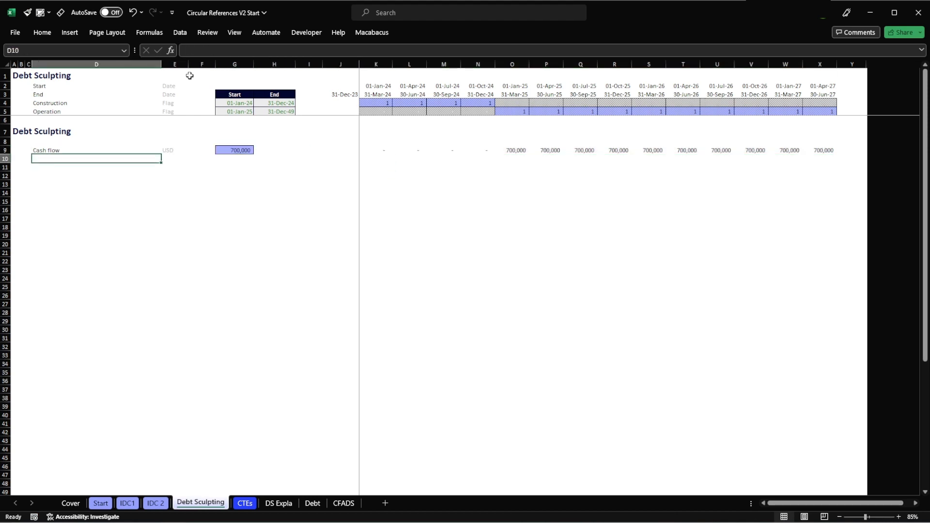
text(Debt Service Cov)
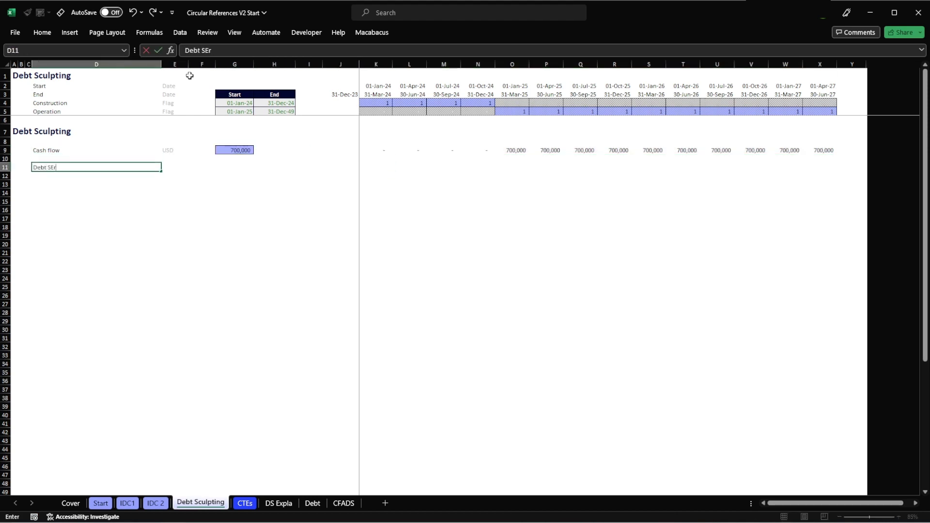
text(eragr)
key(BackSpace)
text(e Ratio (DSCR))
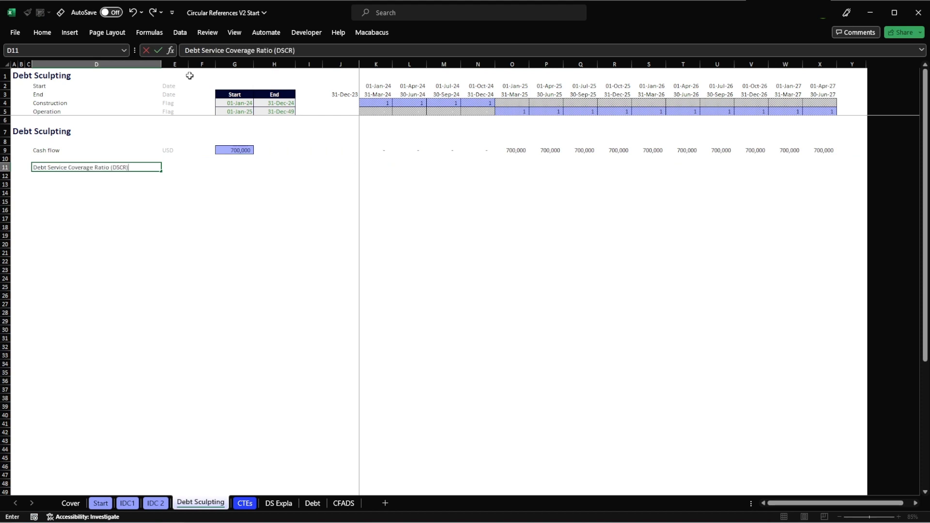
key(Return)
Enter x as the DSCR unit in E11 and 1.3 as its value in G11.
key(Up)
key(Right)
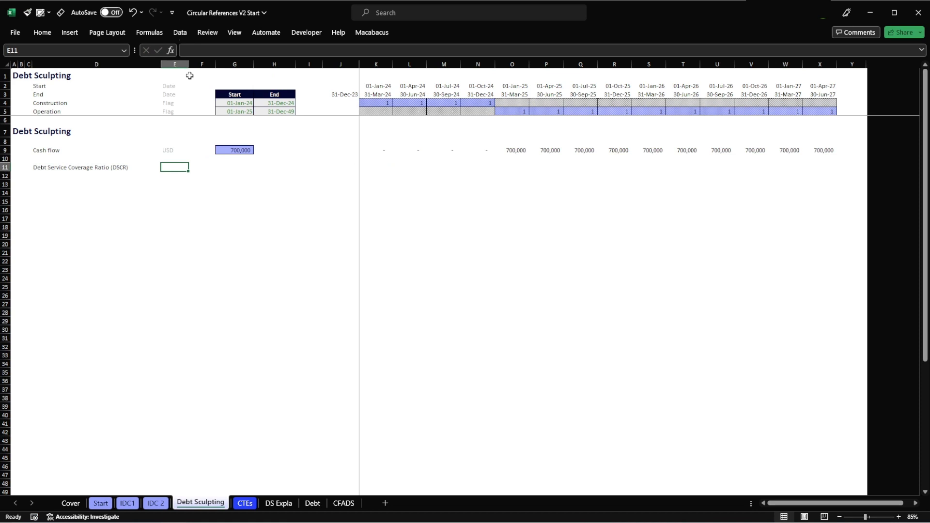
text(x)
key(Right)
key(Right)
key(Right)
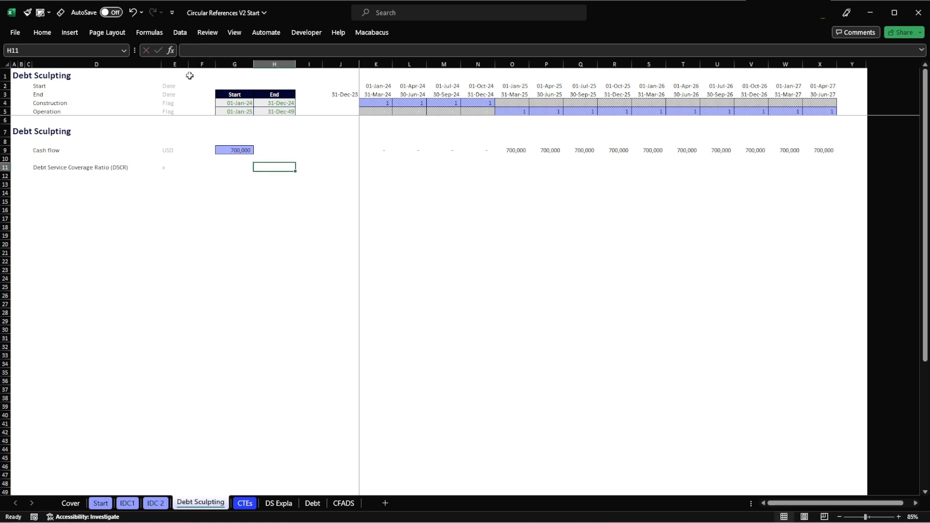
key(Left)
text(1.3)
key(Return)
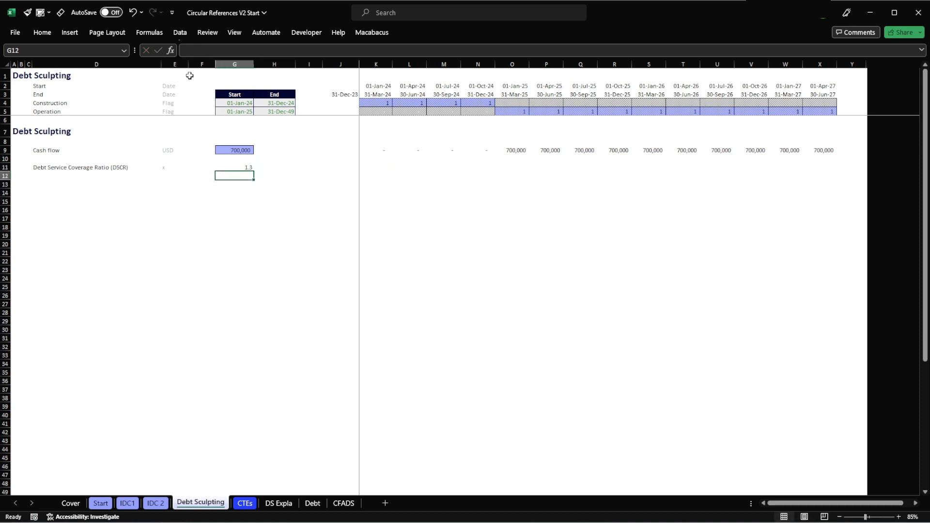
Apply the #_Ratio and Cell_input cell styles to the DSCR value in G11.
key(alt+2)
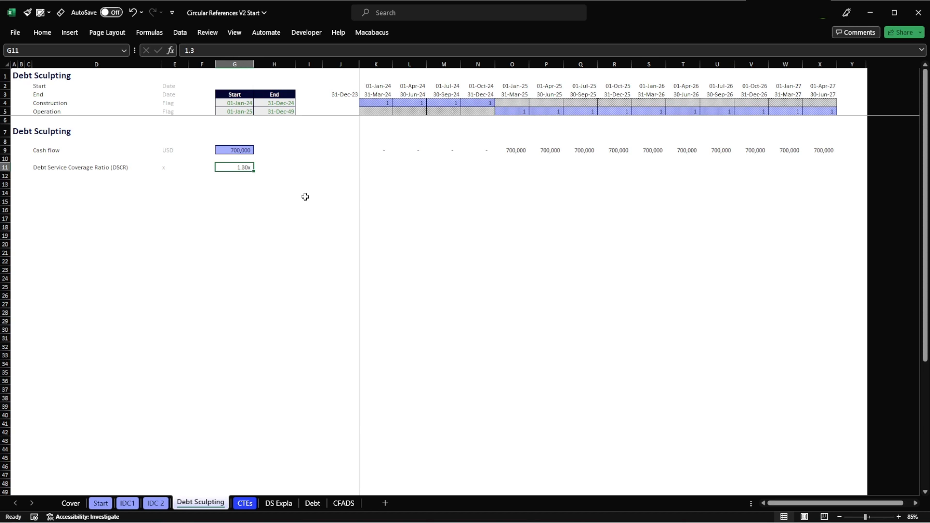
click(43, 12)
click(62, 55)
Enter the formula =$G11*K$5 in K11 to multiply the DSCR by the Operation flag.
key(Right)
key(Right)
key(Right)
key(Right)
text(=)
key(Left)
key(Left)
key(Left)
key(Left)
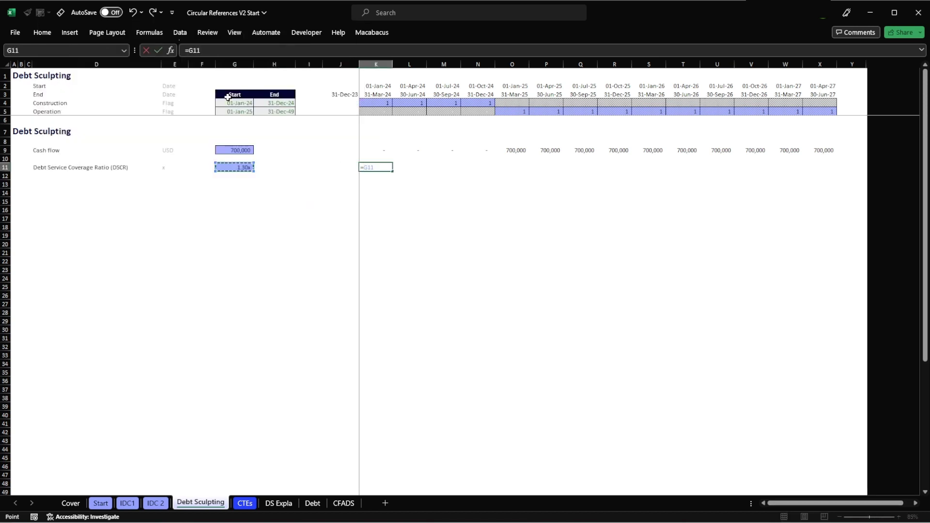
key(F4)
key(F4)
key(F4)
text(*)
key(Up)
key(Up)
key(Up)
key(Up)
key(Up)
key(Up)
key(F4)
key(F4)
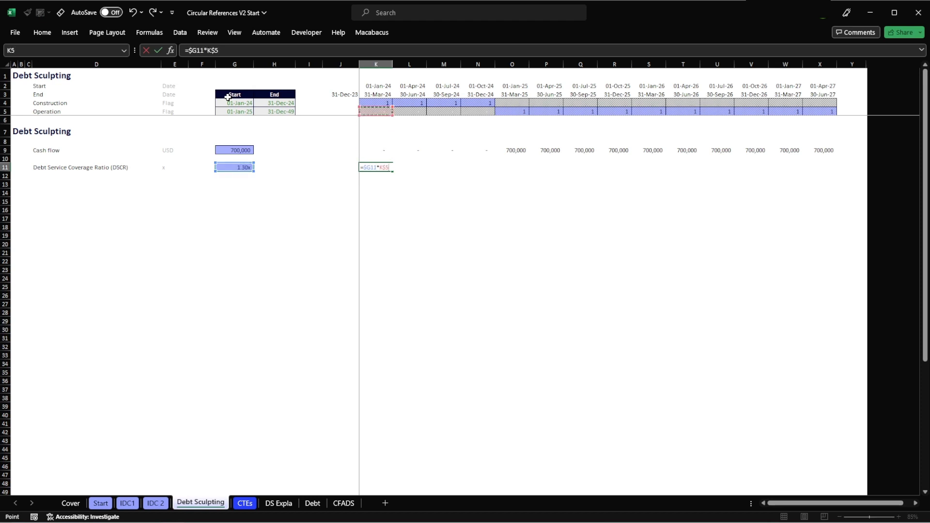
key(ctrl+Return)
Copy the DSCR formula from K11 across the timeline through X11.
key(ctrl+c)
key(ctrl+shift+Right)
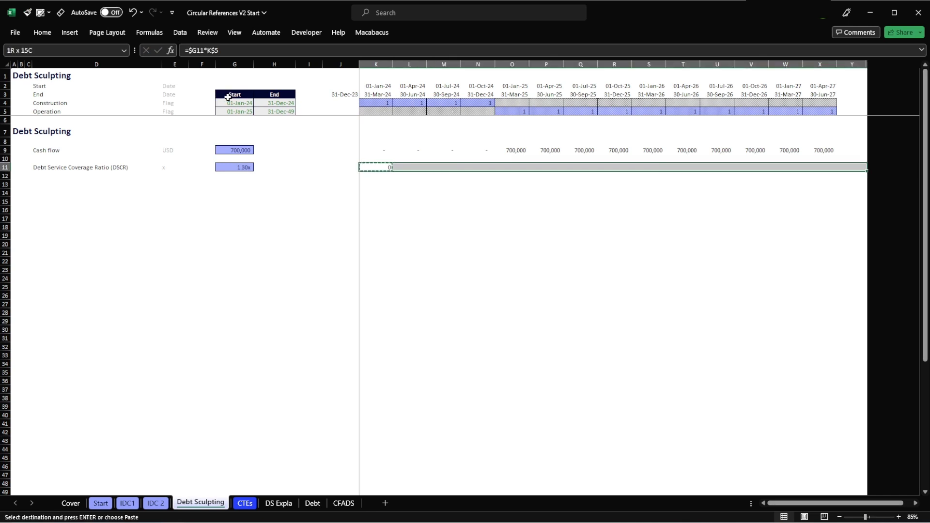
key(shift+Left)
key(Return)
Apply the #_Ratio cell style to the DSCR row K11:X11.
key(alt+2)
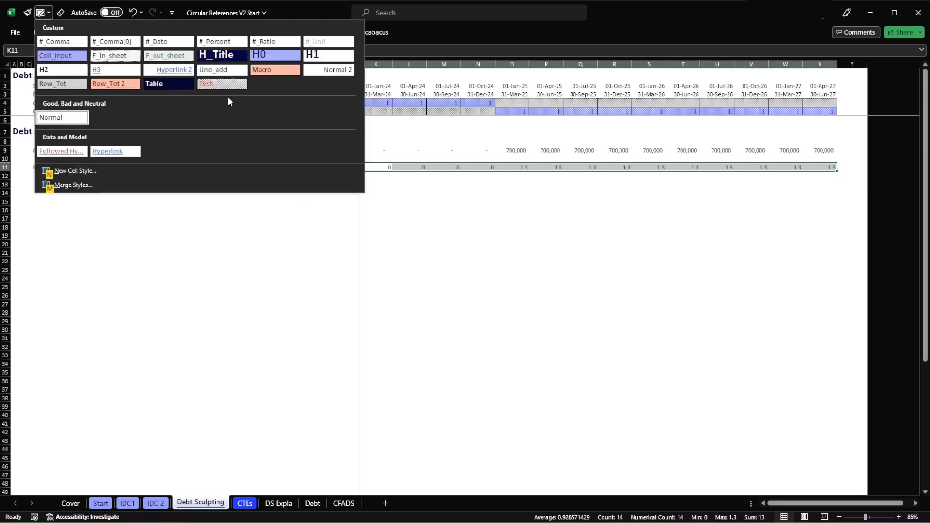
key(Escape)
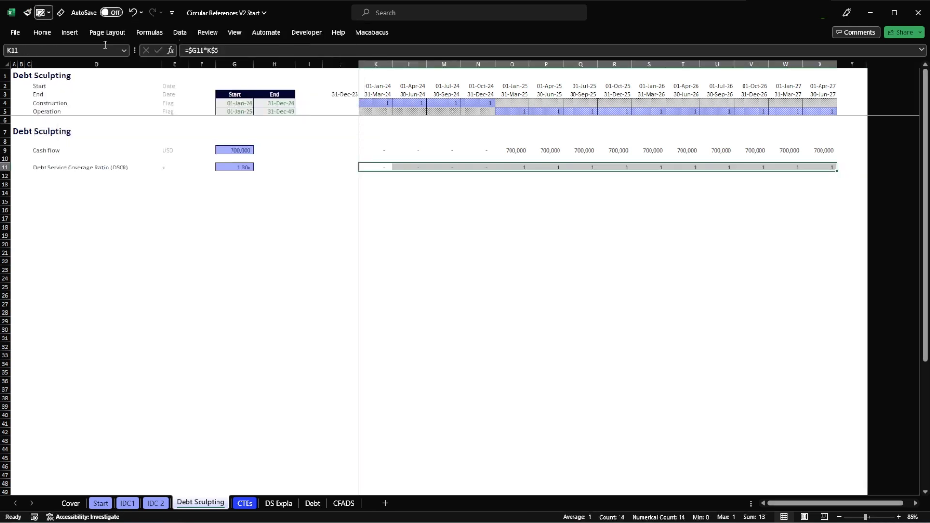
key(alt+2)
click(275, 42)
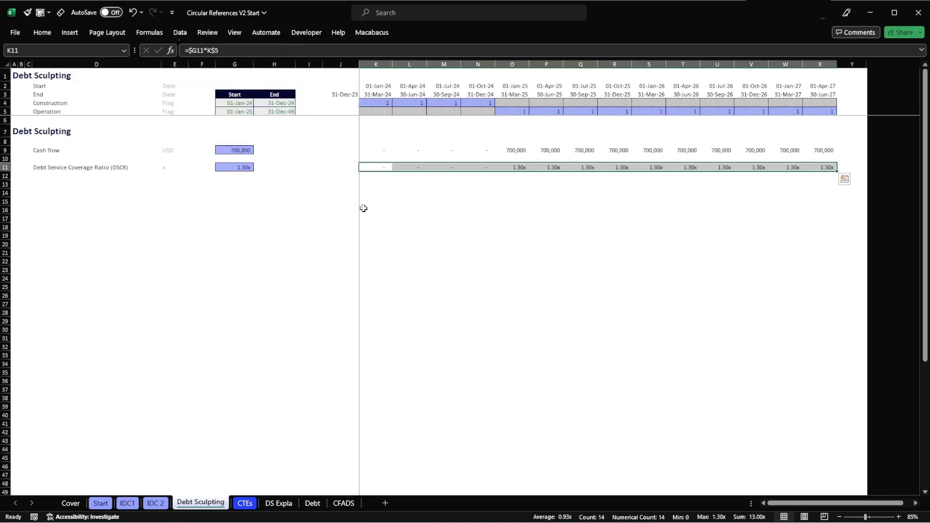
Label cell D13 "Max Debt (principal + interst)".
key(ctrl+Left)
key(ctrl+Left)
key(ctrl+Left)
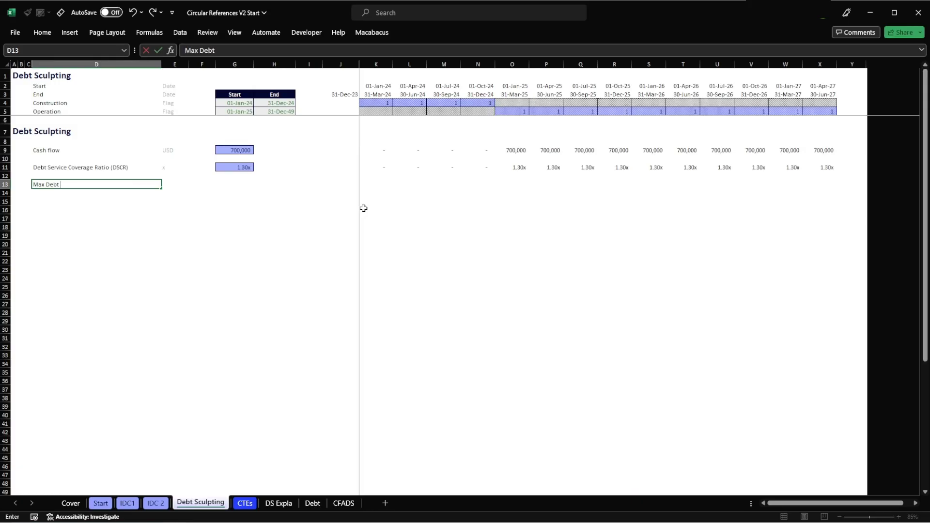
text())
text(principal + interst))
key(Return)
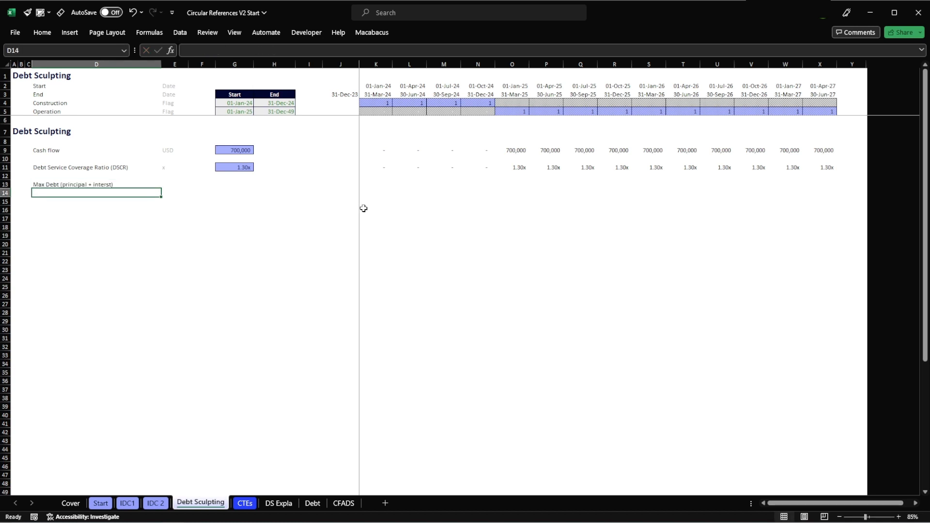
Enter USD as the Max Debt unit in E13 and go to the row's first period cell, K13.
key(Up)
key(Right)
text(USD)
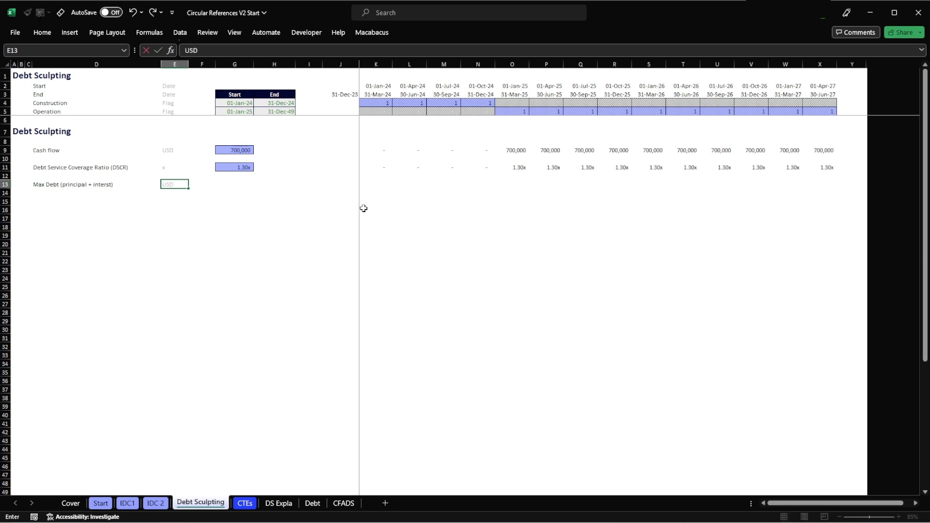
key(Right)
key(Right)
key(Right)
key(Right)
key(Right)
key(Right)
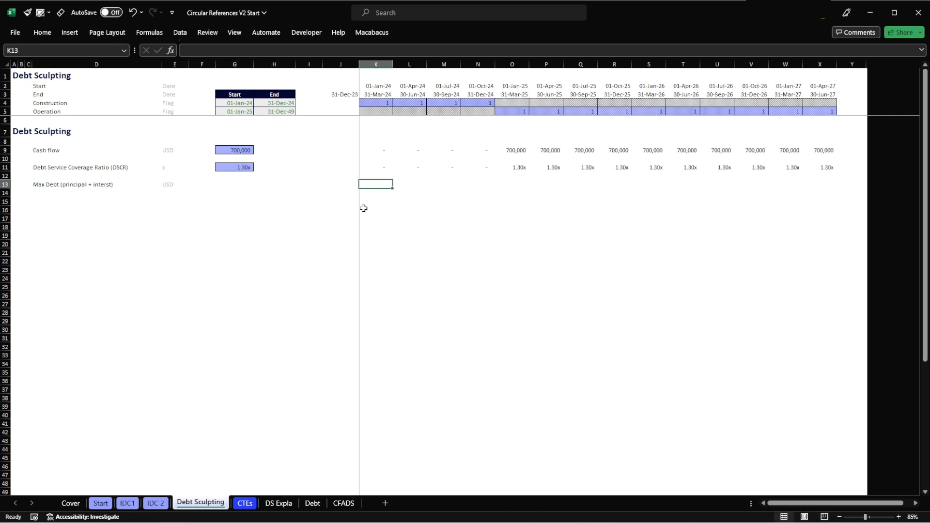
Enter the Max Debt formula =K9/K11 in K13, dividing the cash flow by the DSCR.
text(=)
key(Up)
key(Up)
key(Up)
key(Up)
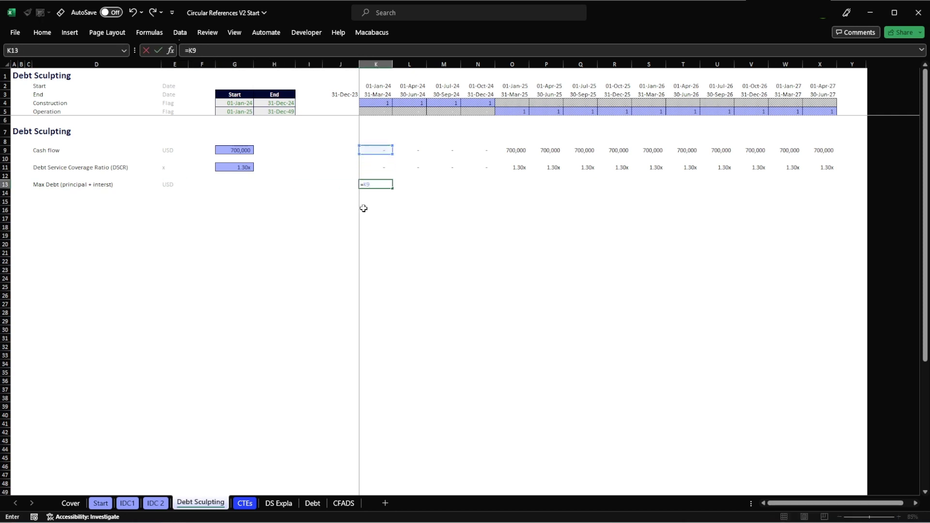
text(/)
key(Up)
key(Up)
key(Return)
key(Up)
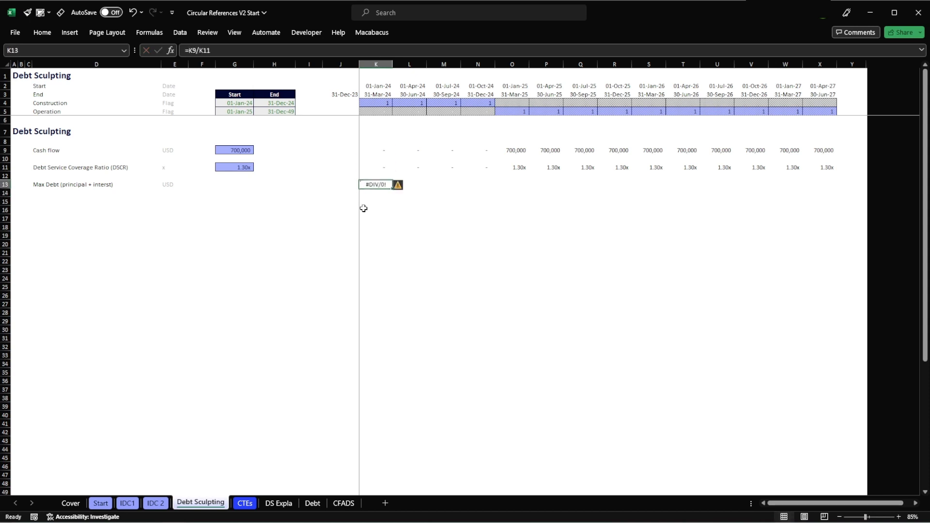
Wrap the K13 formula in an operation flag test so it reads =IF(K5=1,K9/K11,0).
key(F2)
key(Escape)
key(F2)
text(IF()
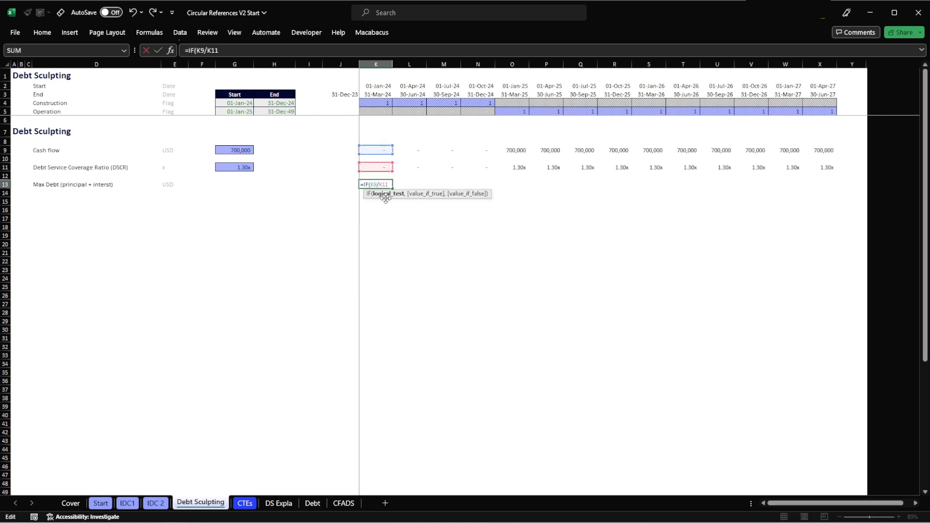
click(379, 112)
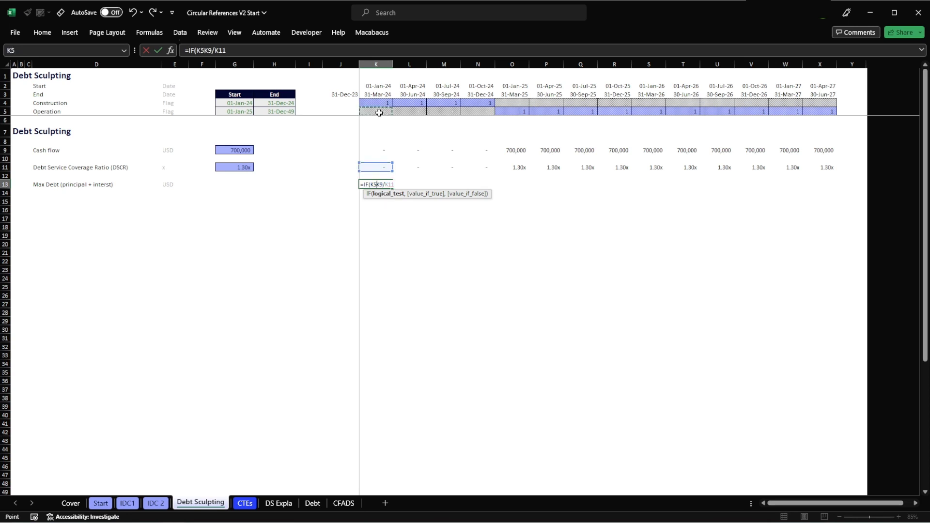
text(=1,)
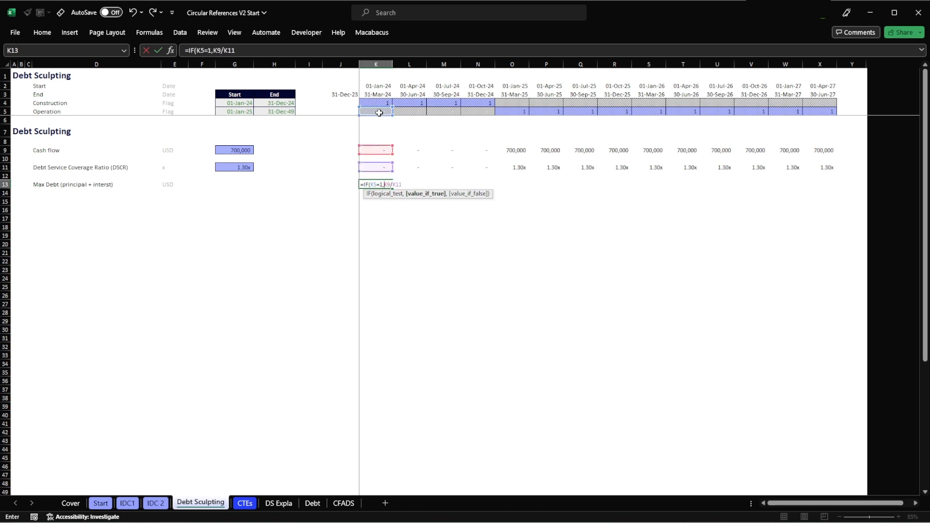
key(End)
key(F2)
text(,0))
key(Return)
key(Up)
Copy the Max Debt formula from K13 across the timeline through X13 and apply the #_Comma[0] cell style to the row.
key(ctrl+c)
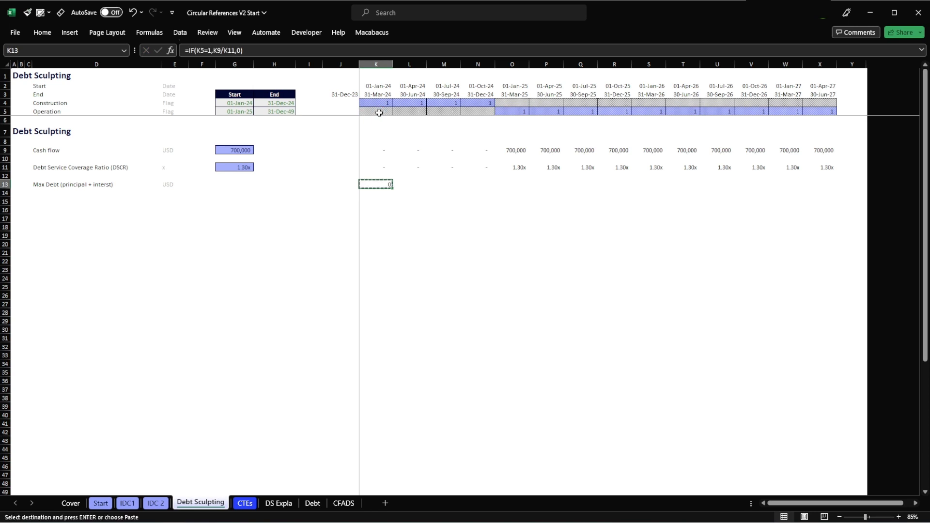
key(ctrl+shift+Right)
key(shift+Left)
key(Return)
key(alt+2)
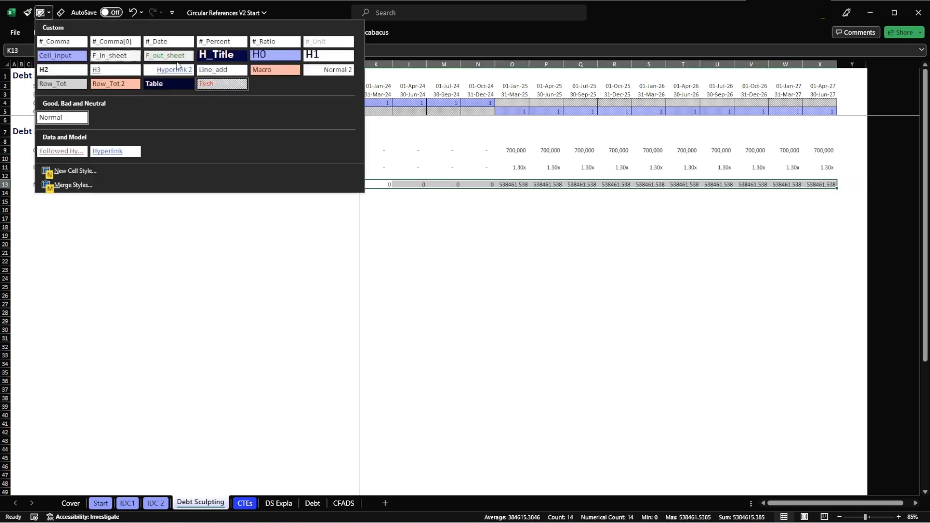
click(115, 41)
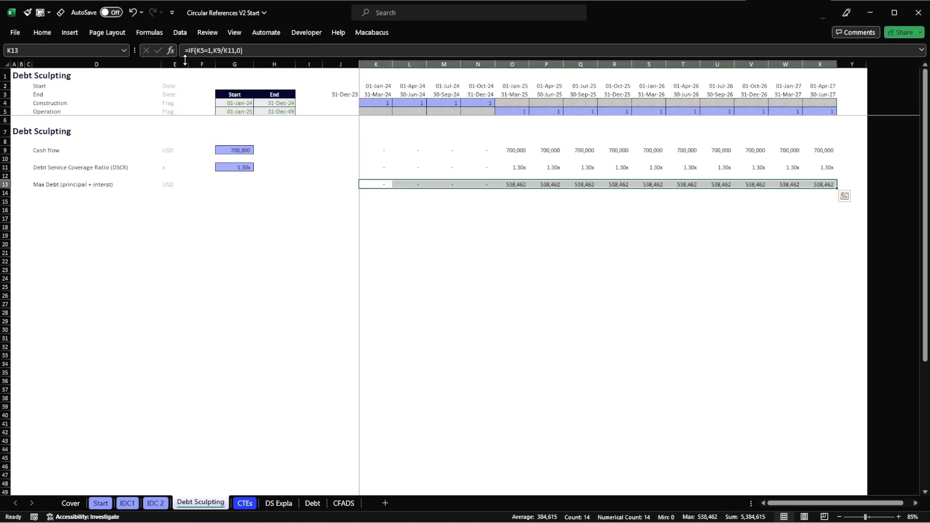
key(Left)
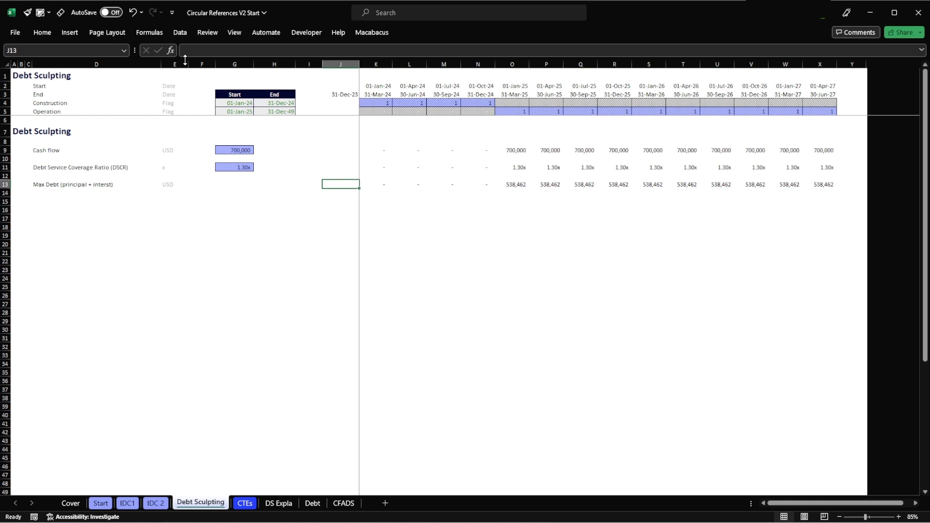
Copy the row total cell J9 from the IDC 2 sheet into J9 on the Debt Sculpting sheet to total the cash flow.
key(ctrl+Page_Up)
click(203, 373)
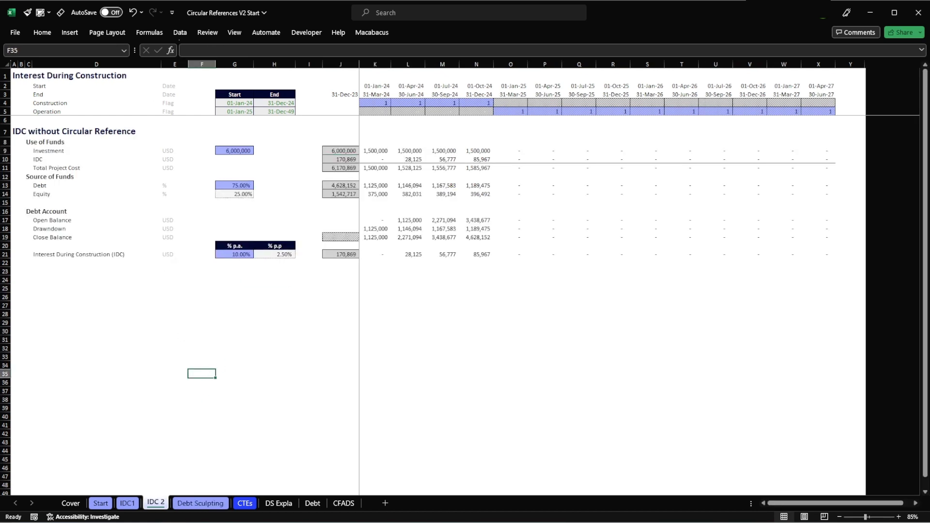
click(341, 151)
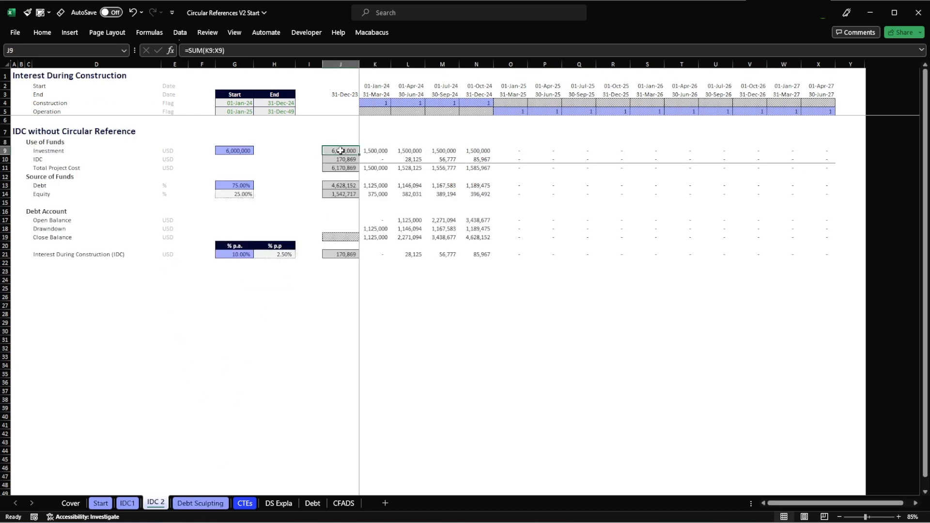
key(ctrl+c)
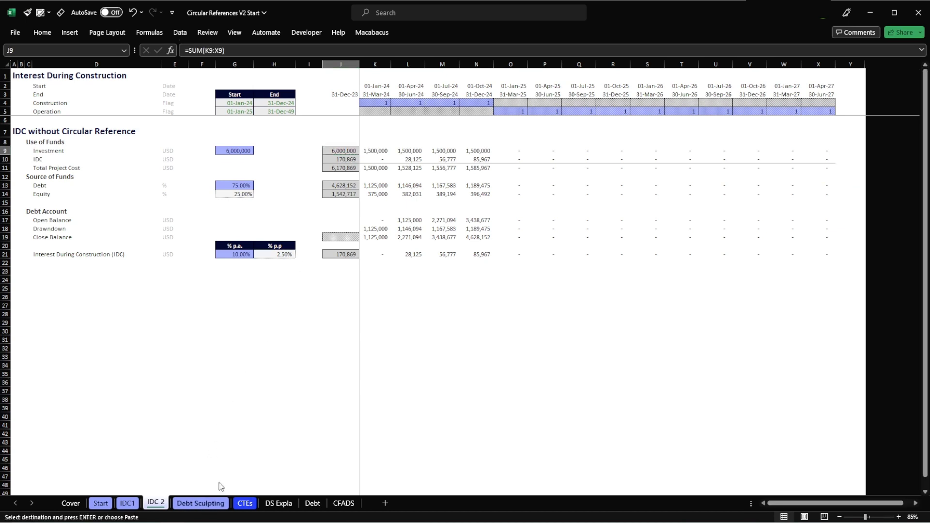
key(ctrl+Page_Down)
click(347, 148)
key(Return)
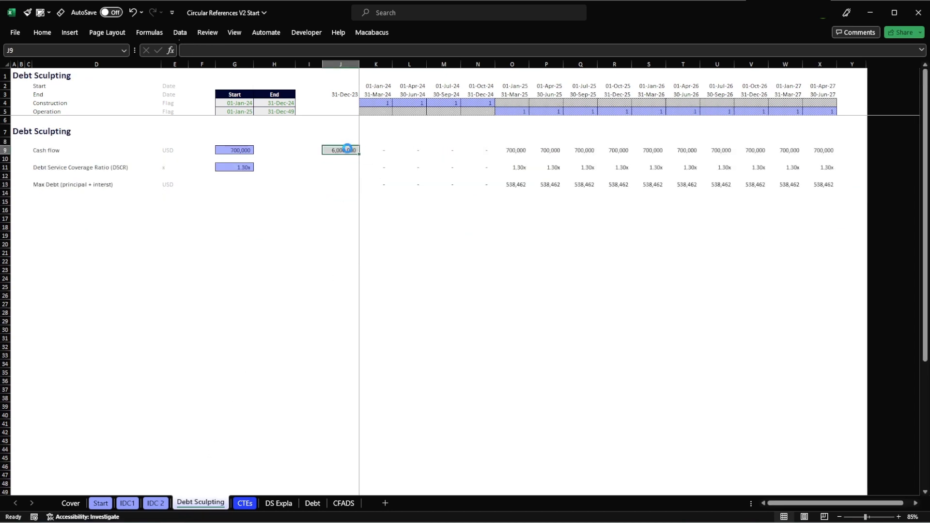
Copy the cash flow total from J9 to J13 to sum the Max Debt row.
key(ctrl+c)
key(Down)
key(Down)
key(Down)
key(Down)
key(ctrl+v)
key(Escape)
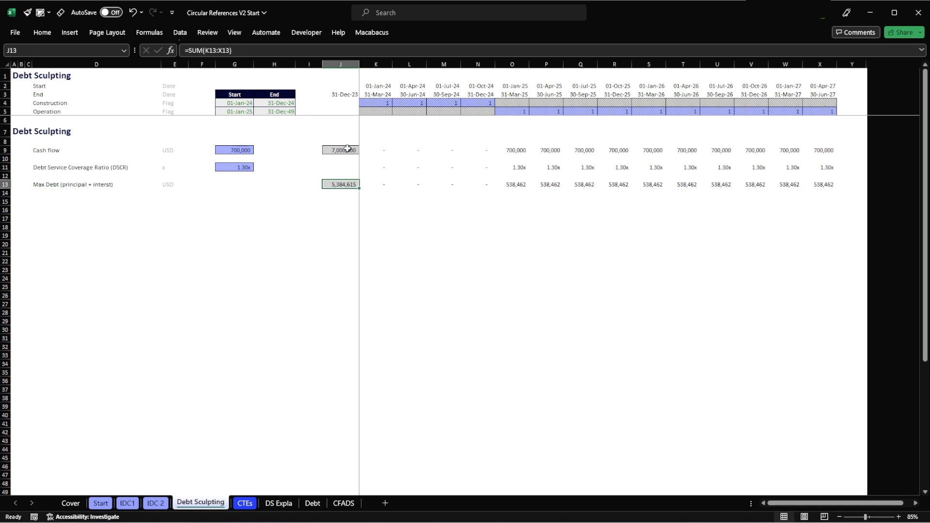
Check the ranges summed by the total formulas in J9 and J13.
key(Right)
key(Left)
key(F2)
key(Escape)
key(Up)
key(Up)
key(Up)
key(Up)
key(F2)
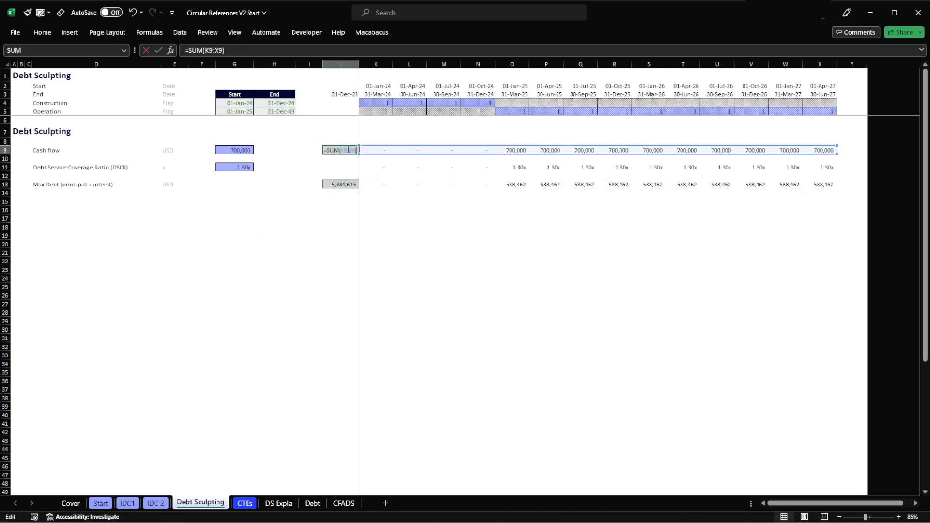
key(Escape)
key(Down)
key(Down)
key(Down)
key(Down)
key(F2)
key(Escape)
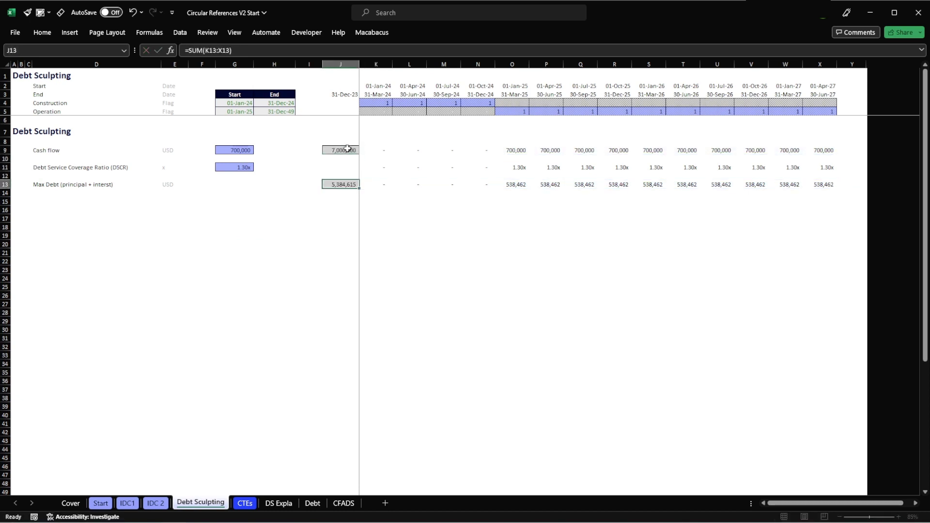
Correct the spelling of the D13 label to "Max Debt (principal + interest)".
key(Down)
key(Left)
key(Left)
key(Left)
key(Left)
key(Left)
key(Left)
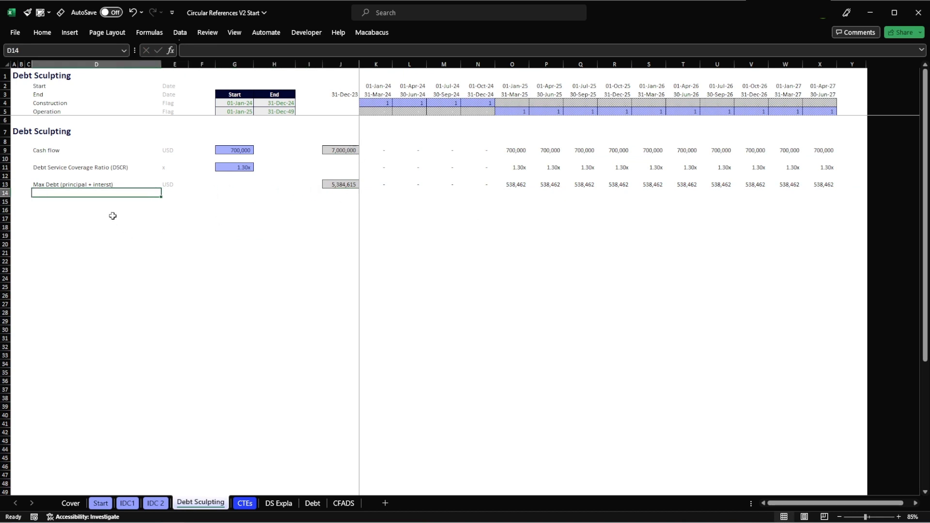
click(73, 184)
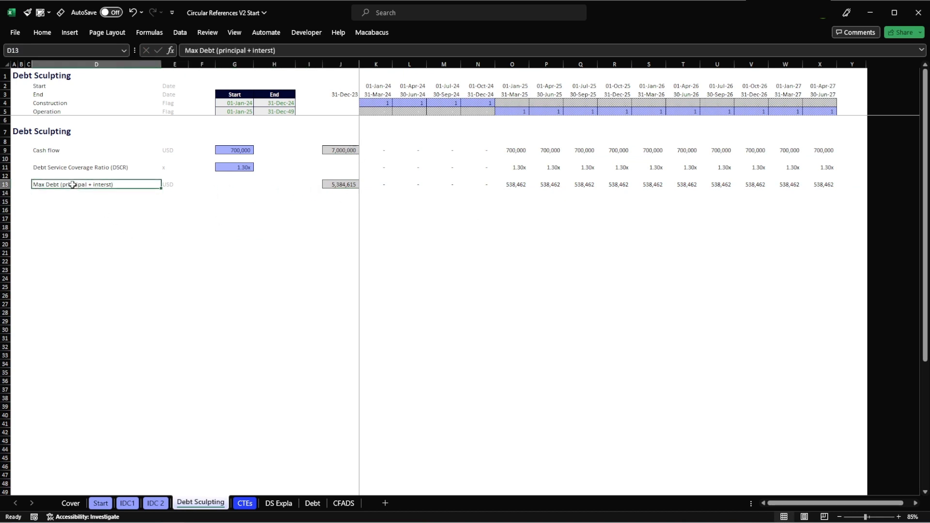
click(268, 50)
text(e)
key(Return)
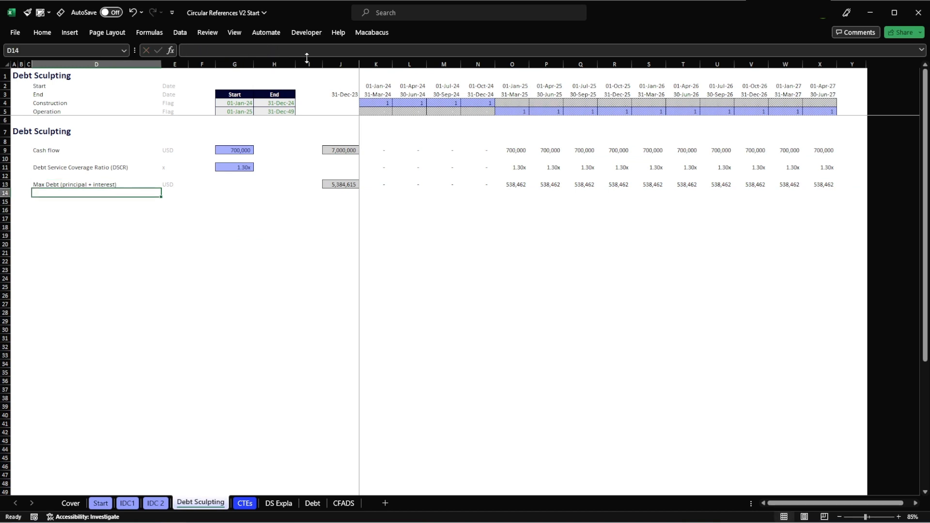
Review the principal and interest parts of the D13 label and the Max Debt values in K13:X13.
key(Up)
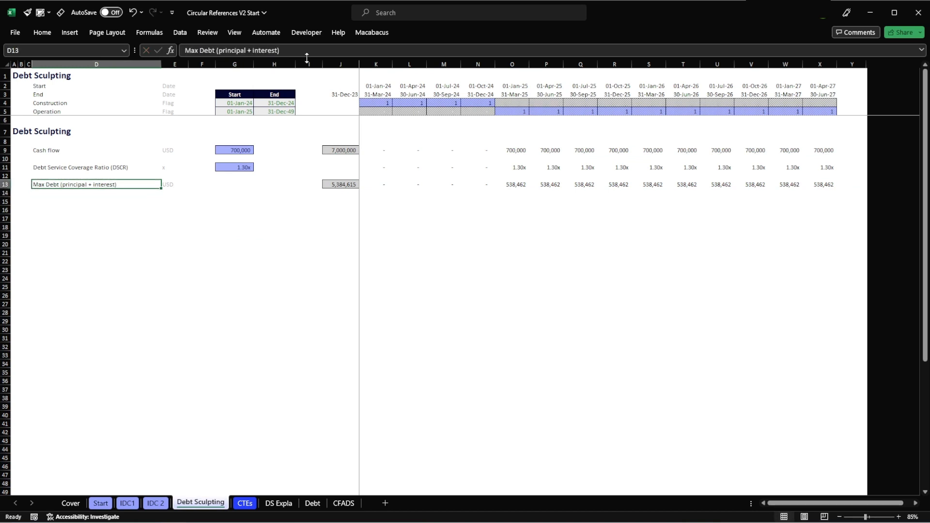
double_click(231, 51)
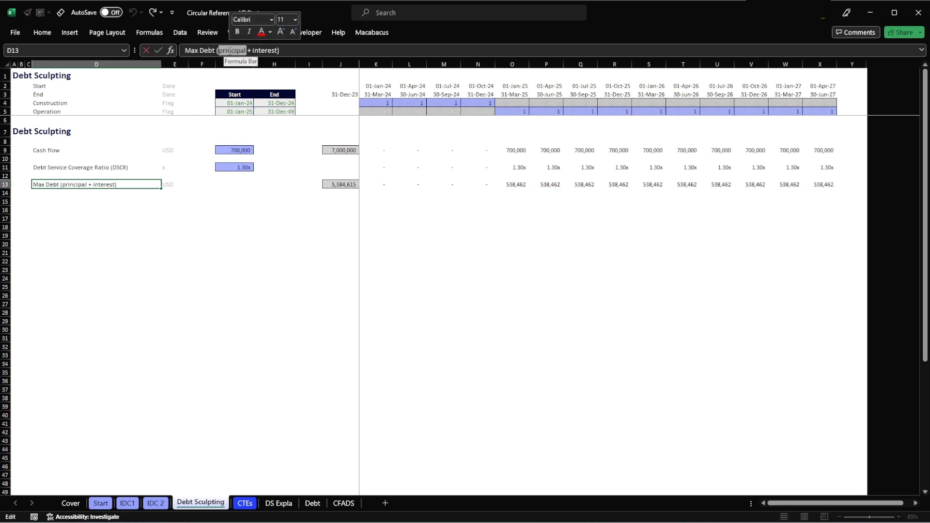
double_click(265, 51)
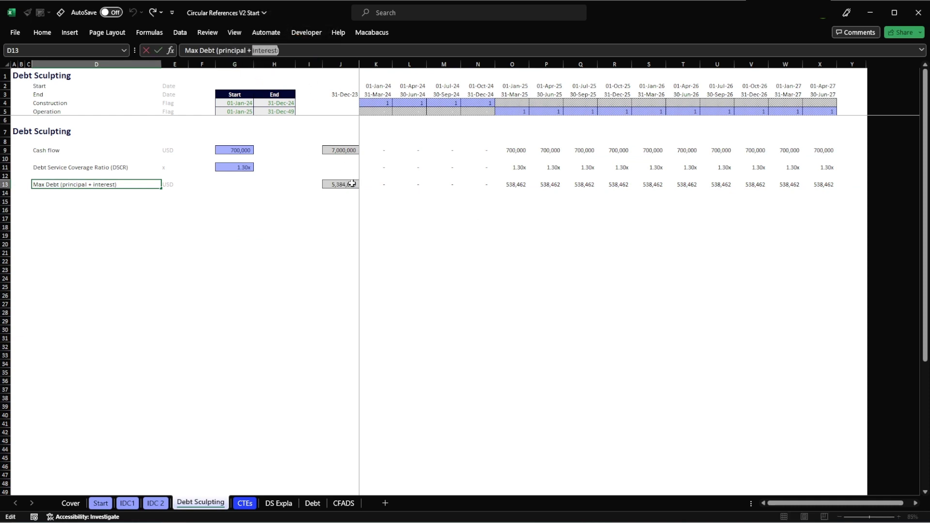
drag(368, 184, 819, 190)
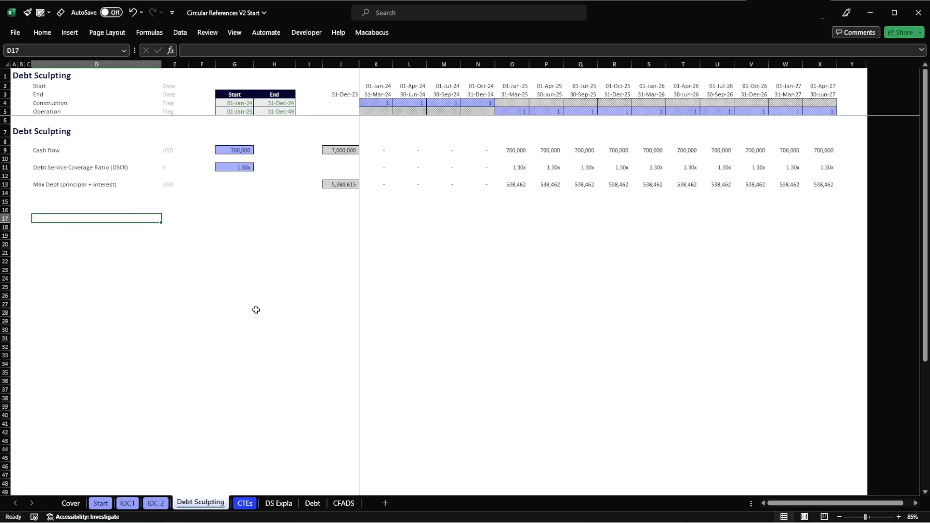
Open the Debt sheet and examine its layout, the principal in E4 and the interest rate in E5.
click(311, 504)
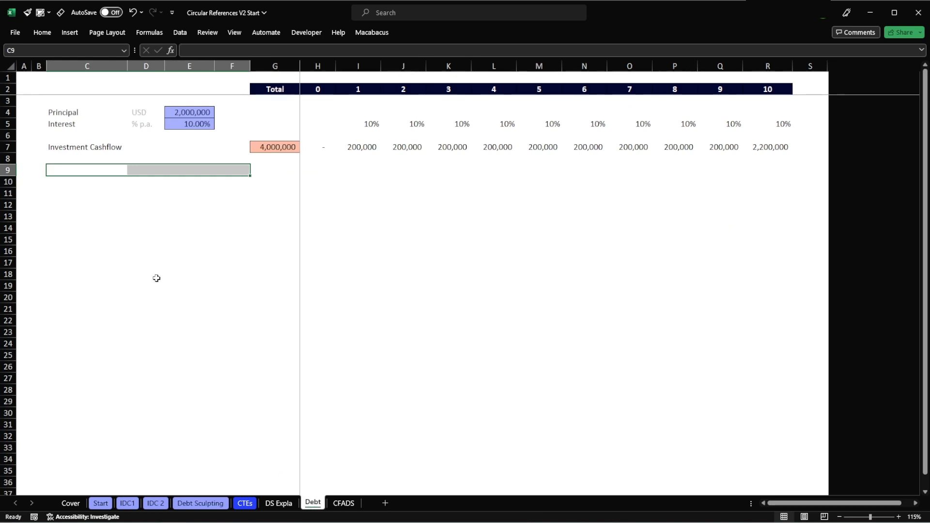
drag(59, 108, 717, 183)
click(131, 230)
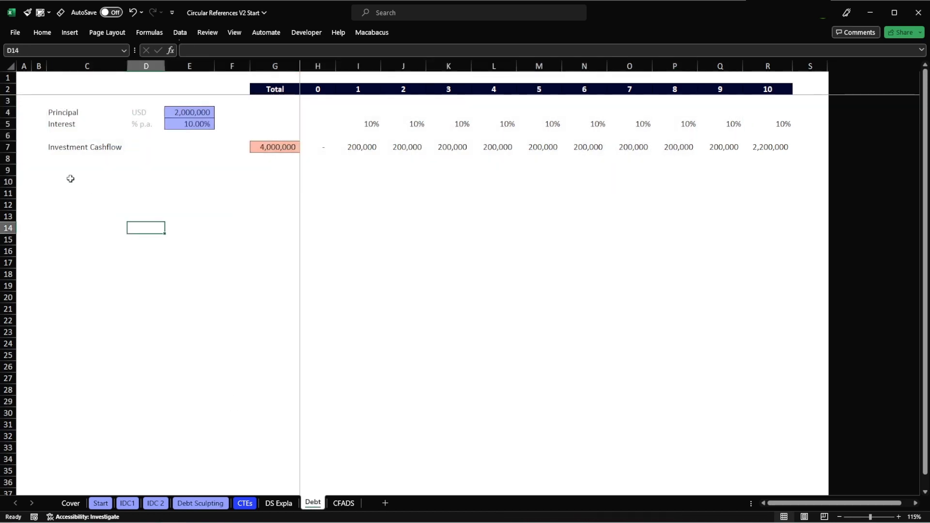
click(53, 112)
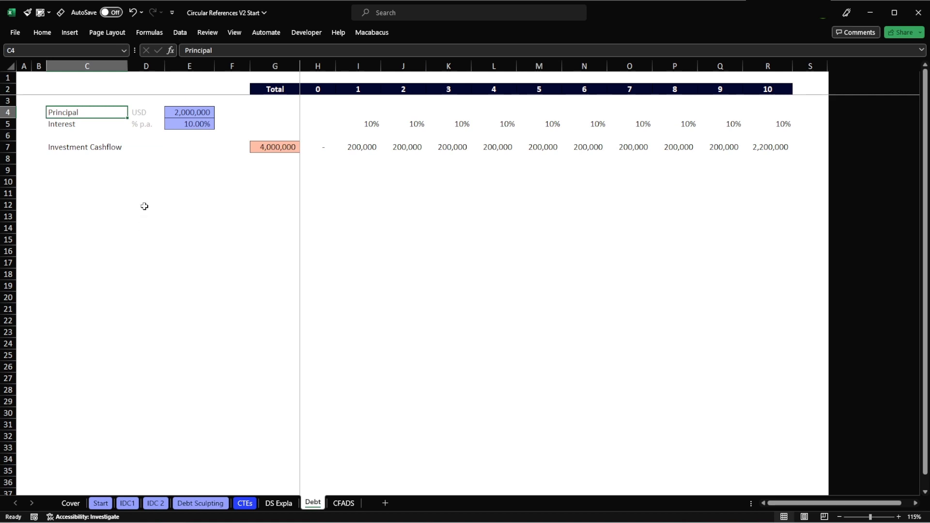
key(Right)
key(Right)
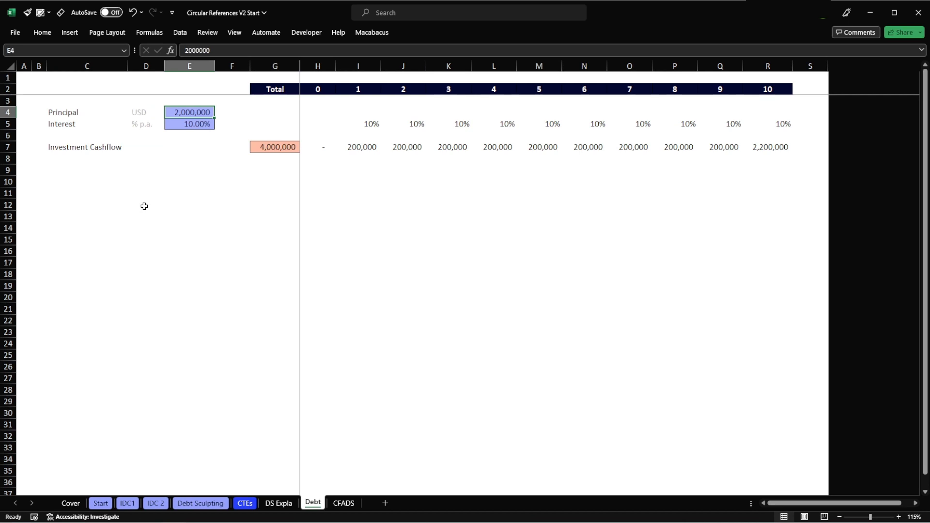
key(Down)
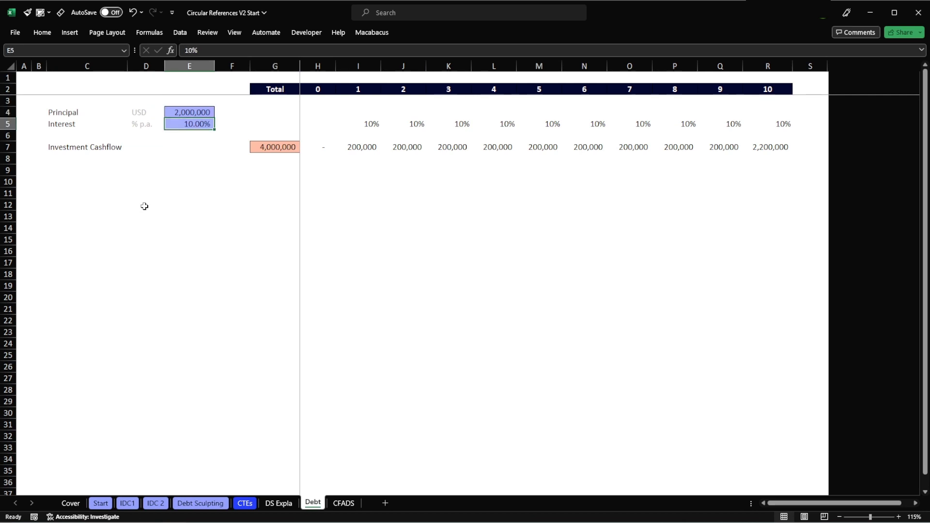
Examine the investment term by selecting the period headers 1 to 10 in I2:R2.
key(Up)
key(Up)
key(Up)
key(Right)
key(Right)
key(Right)
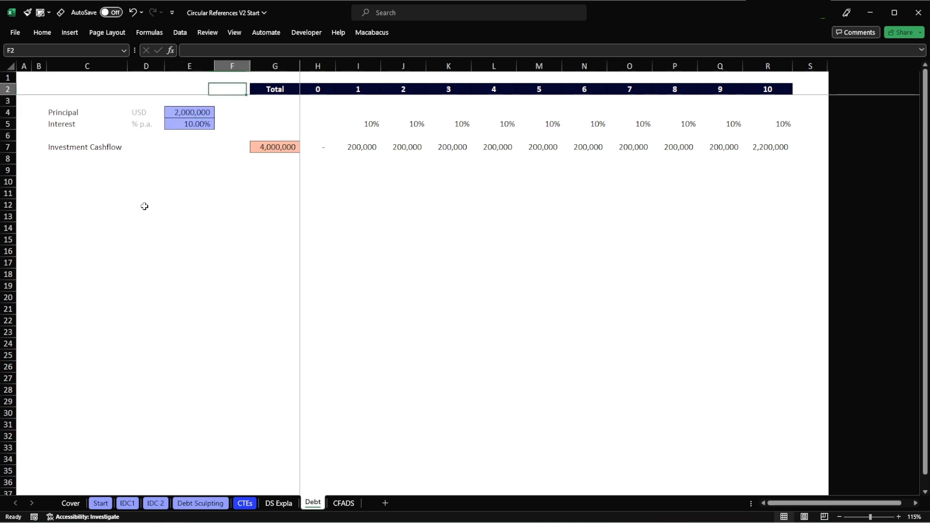
key(Right)
key(ctrl+shift+Right)
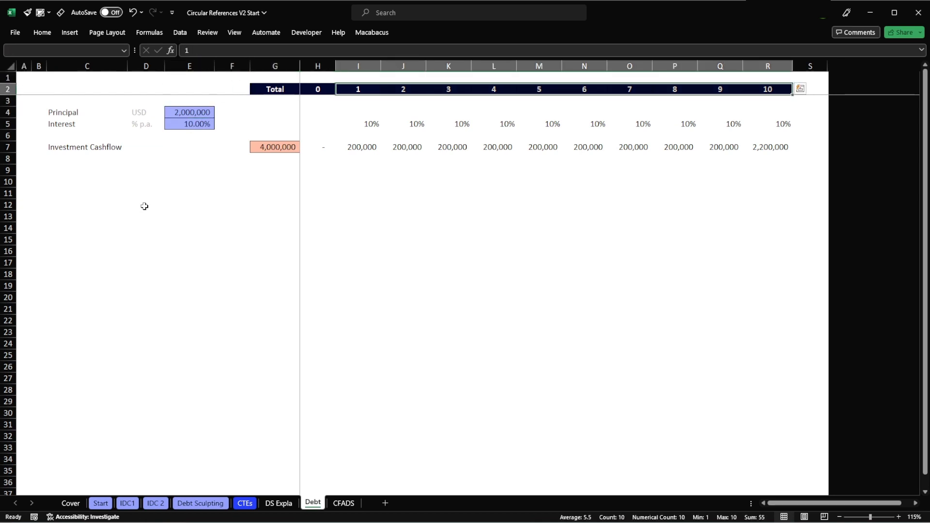
Inspect how the interest row formulas from I5 onward refer to the annual rate in E5.
key(Down)
key(Down)
key(Down)
key(Left)
key(Left)
key(Left)
key(Left)
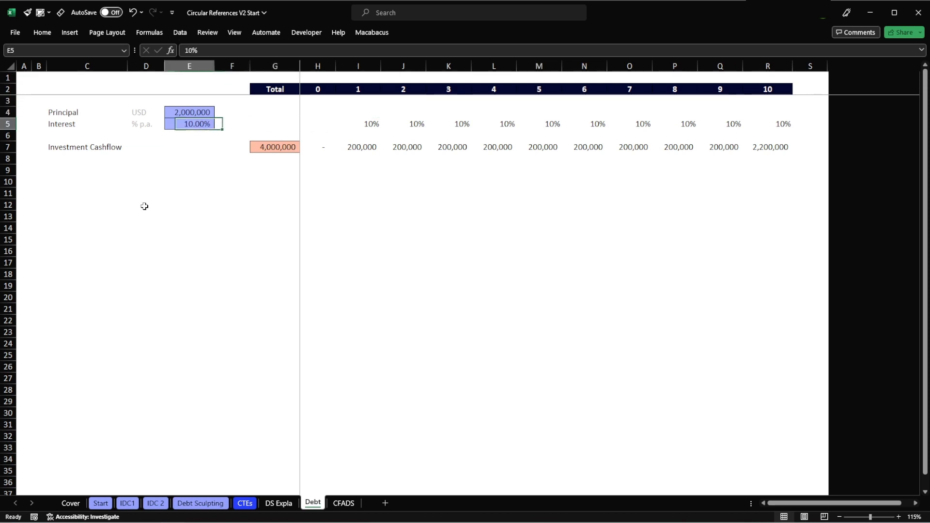
key(Right)
key(Right)
key(Right)
key(Right)
key(F2)
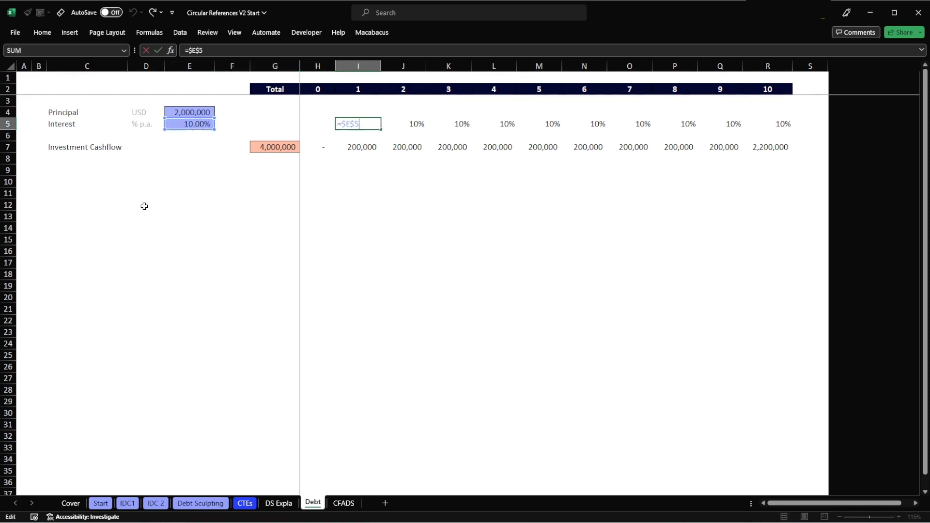
key(Escape)
key(Right)
key(F2)
key(Escape)
key(Right)
key(F2)
key(Escape)
key(Right)
key(Right)
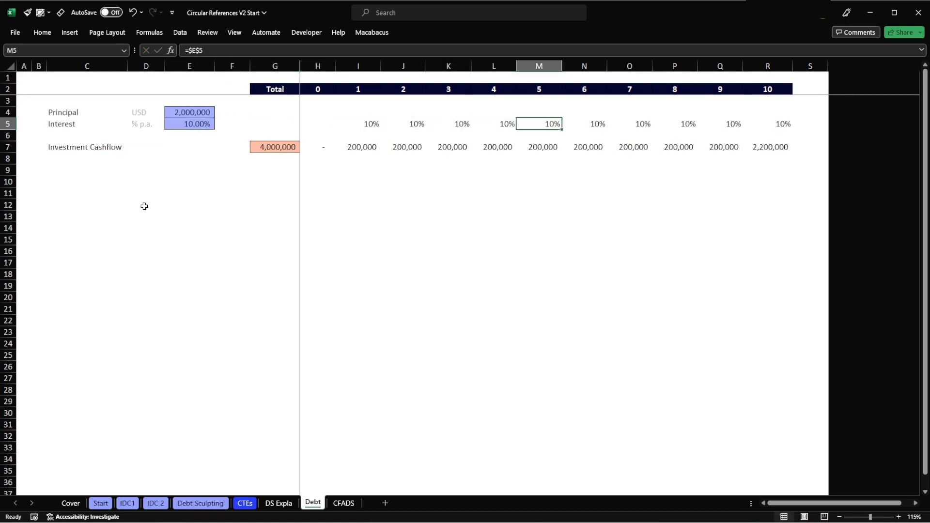
Go to the first-period Investment Cashflow formula in I7 to inspect it.
key(Left)
key(Left)
key(Left)
key(Left)
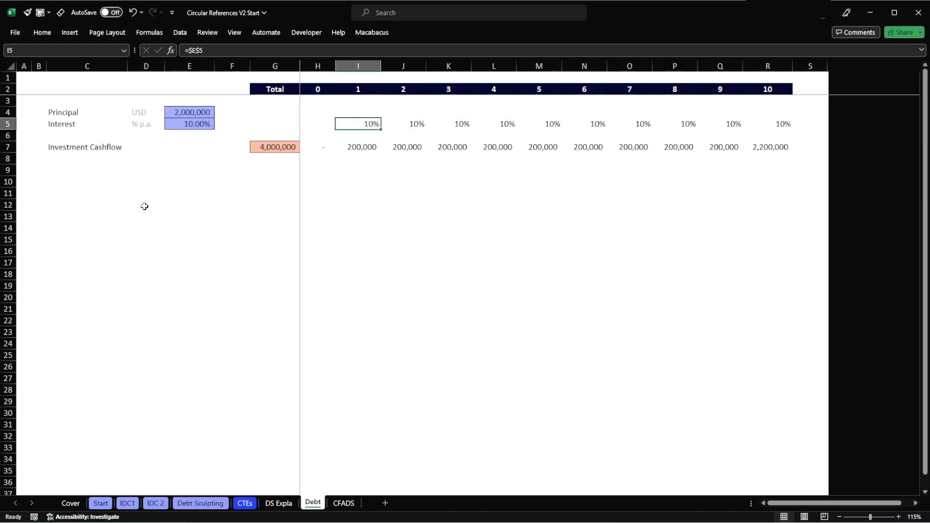
key(Down)
key(Down)
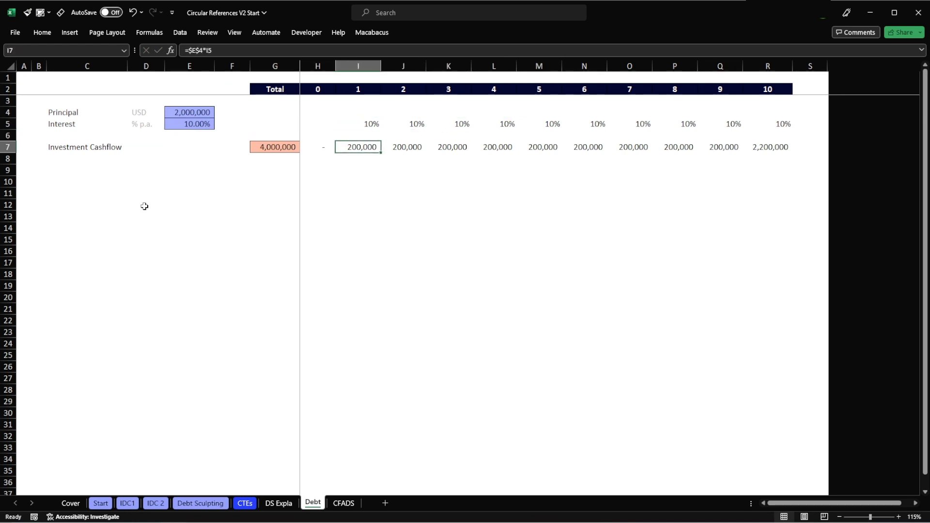
Inspect the Investment Cashflow formulas for periods 1 to 6 in I7:N7, checking how each multiplies the principal by the period's interest.
key(F2)
key(Escape)
key(Right)
key(F2)
key(Escape)
key(Right)
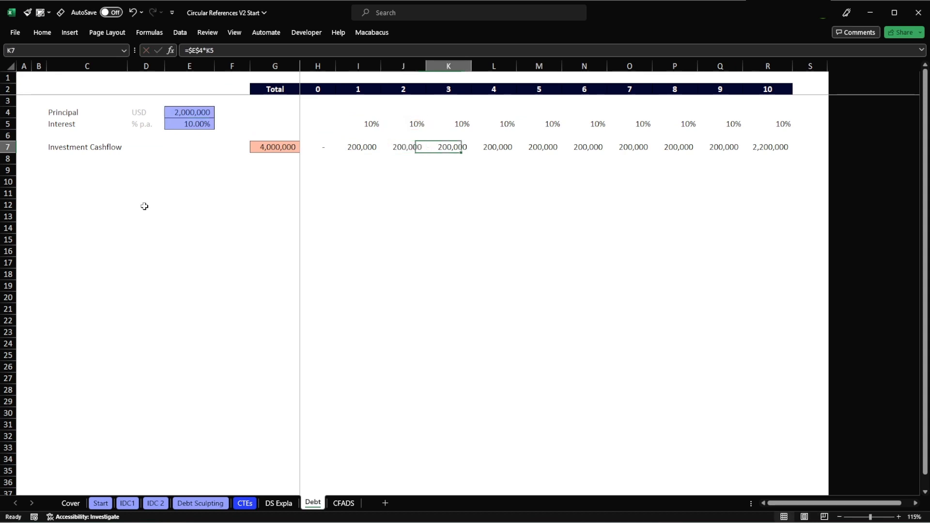
key(F2)
key(Escape)
key(Right)
key(F2)
key(Escape)
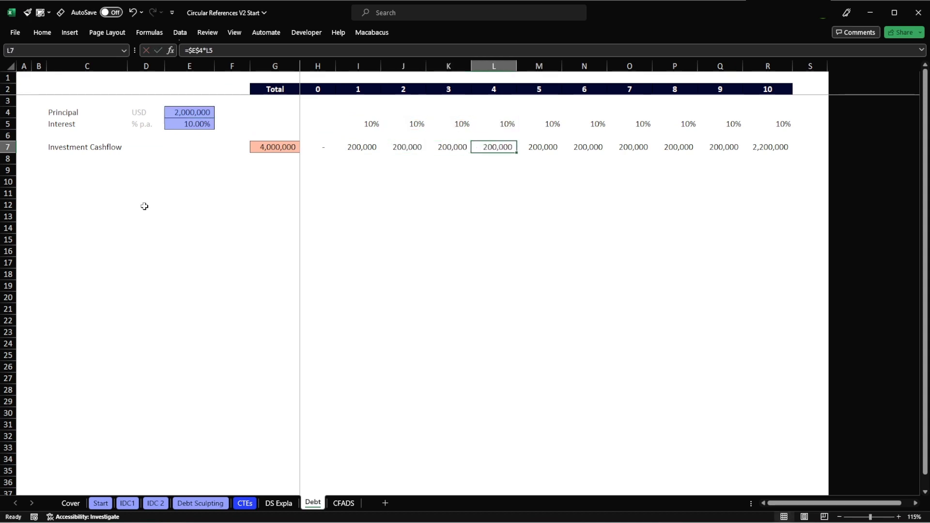
key(F2)
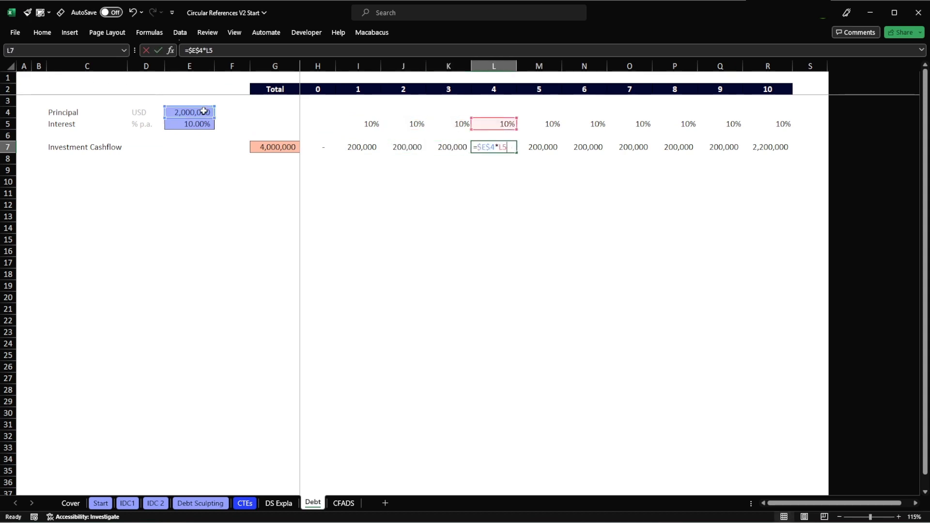
key(Escape)
key(Right)
key(F2)
key(Escape)
key(Right)
key(F2)
key(Escape)
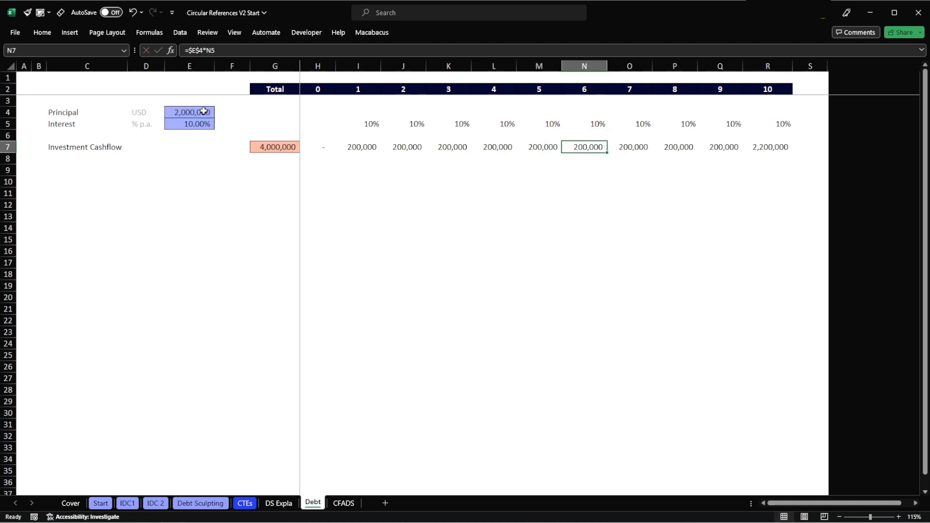
Inspect the period 10 cashflow formula in R7 and select the Investment Cashflow row back to the total in G7.
key(ctrl+Right)
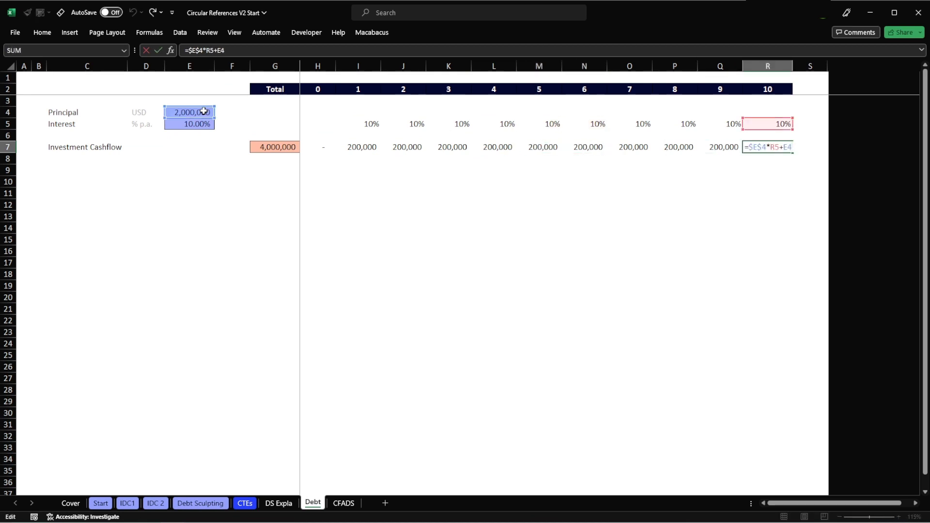
key(ctrl+Return)
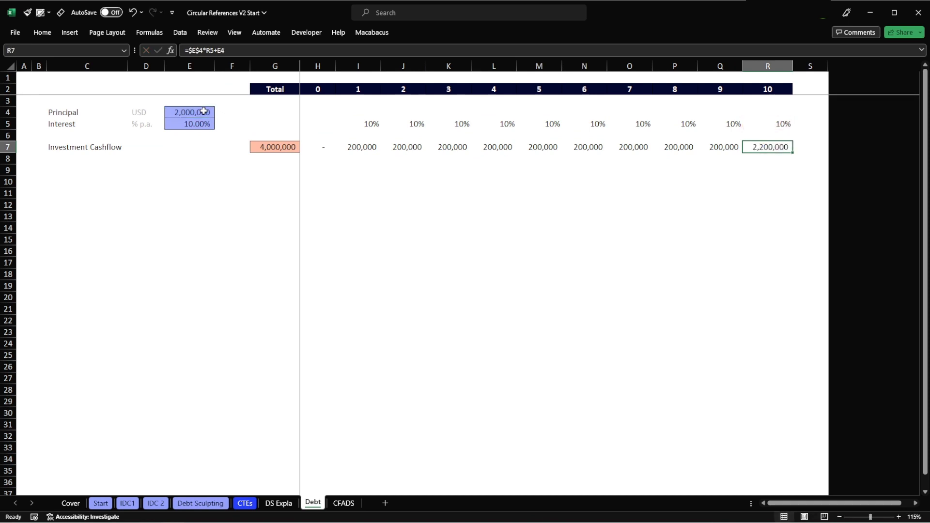
key(ctrl+shift+Left)
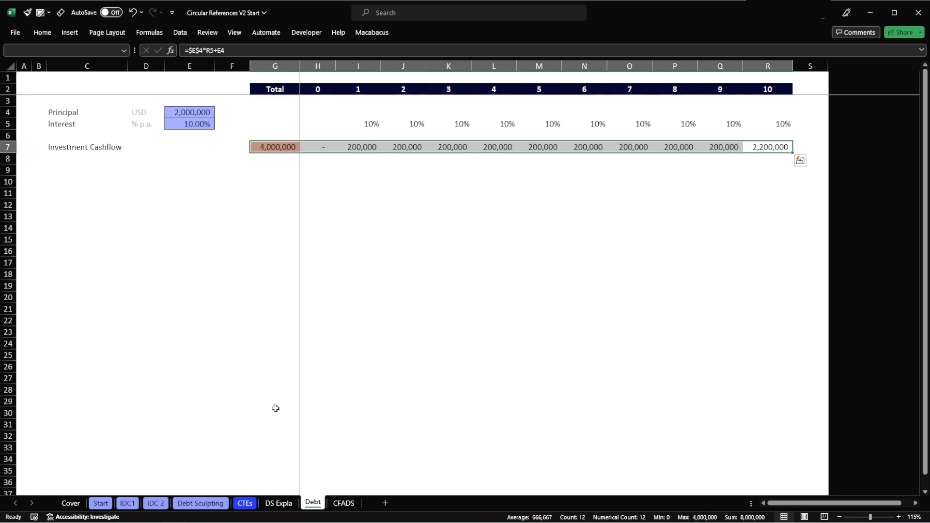
Examine the Cashflow row I5:T5 on the DS Expla sheet for comparison and return to the Debt sheet.
click(280, 502)
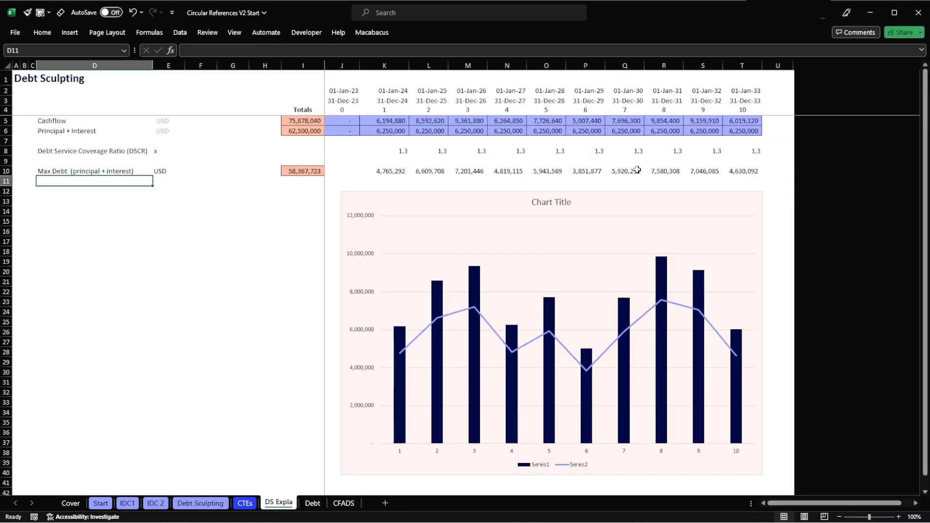
drag(741, 121, 296, 121)
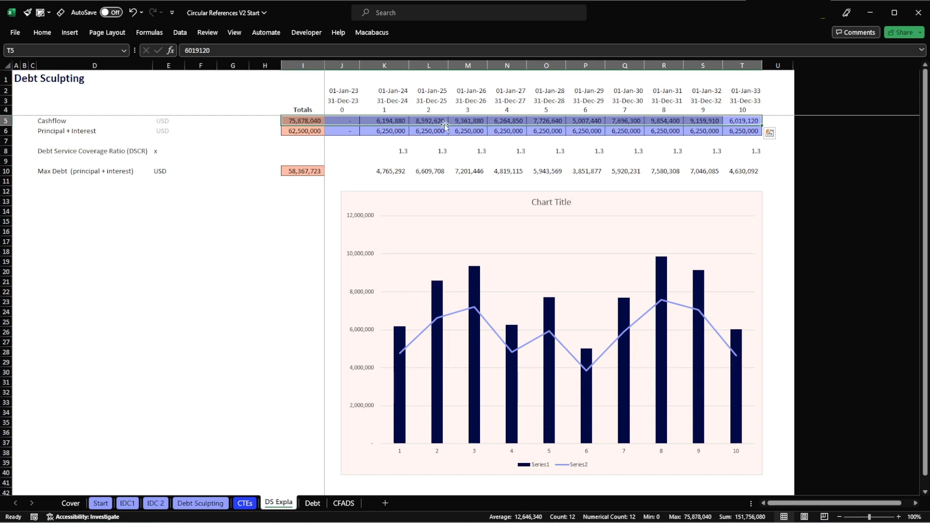
click(310, 504)
Add an NPV row below Investment Cashflow, with the label NPV in C9 and the unit USD in D9.
click(189, 168)
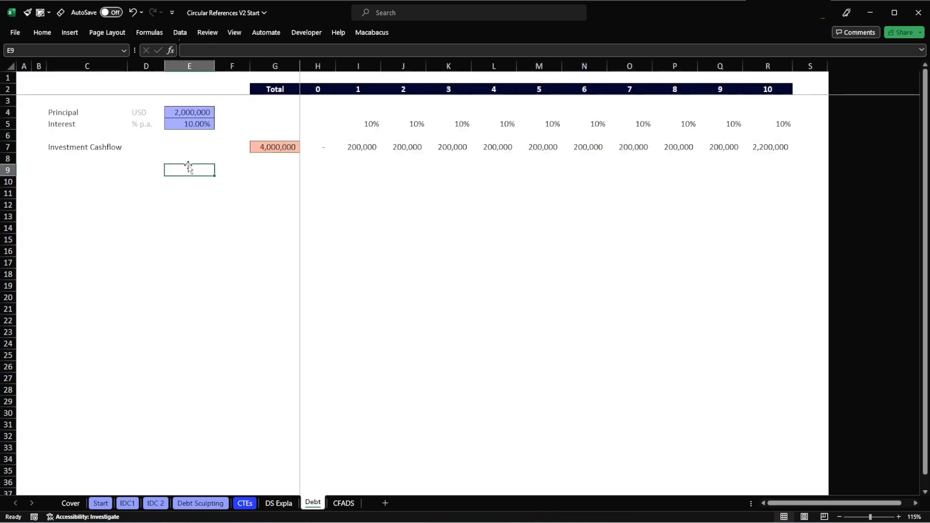
key(Left)
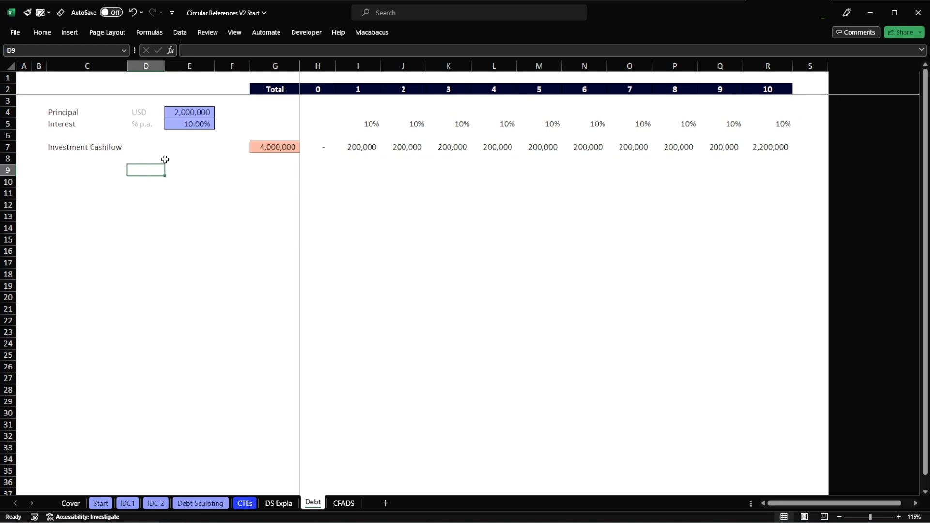
key(Left)
text(NPV)
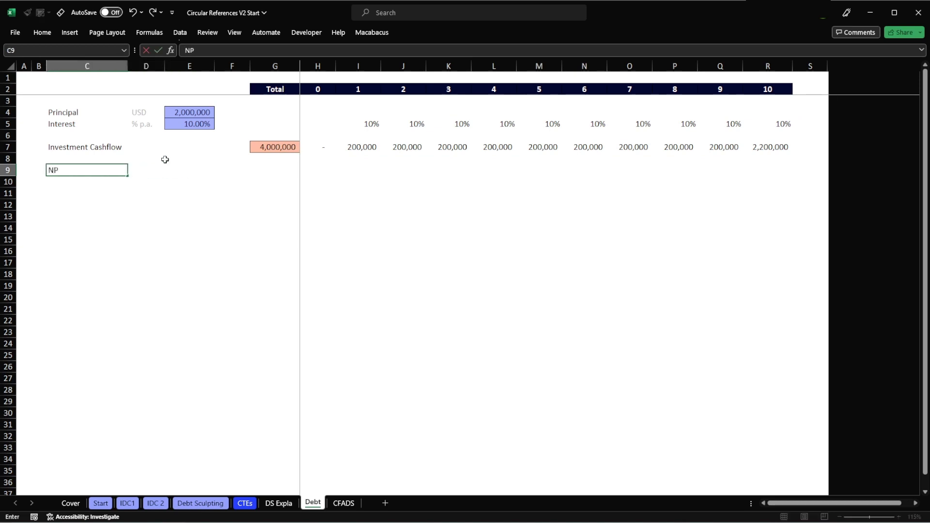
key(Right)
key(Right)
key(Left)
text(USD)
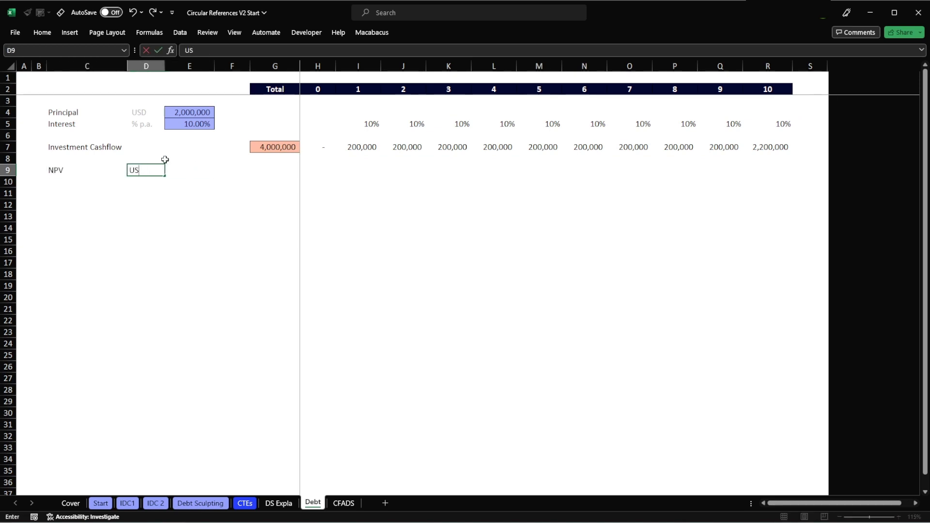
key(ctrl+Return)
Apply the #_Unit cell style to the whole units column D.
key(ctrl+space)
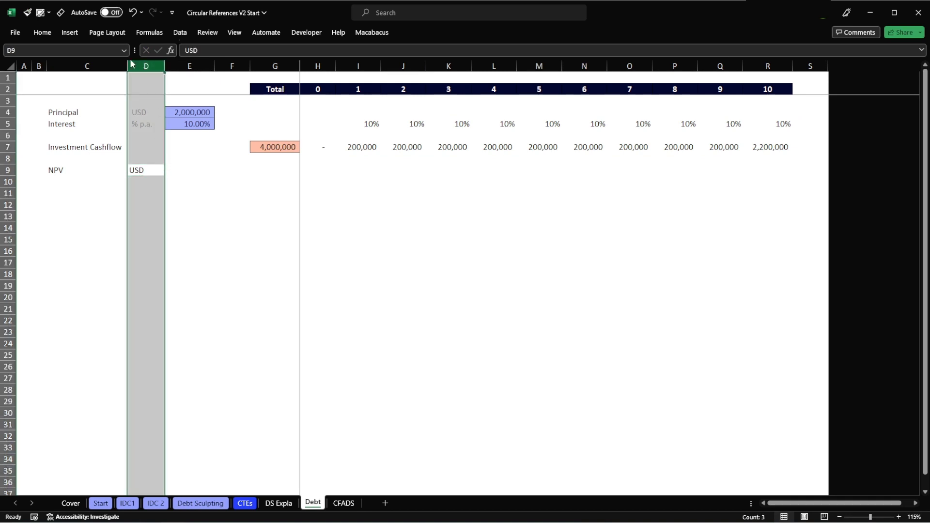
click(44, 13)
click(314, 41)
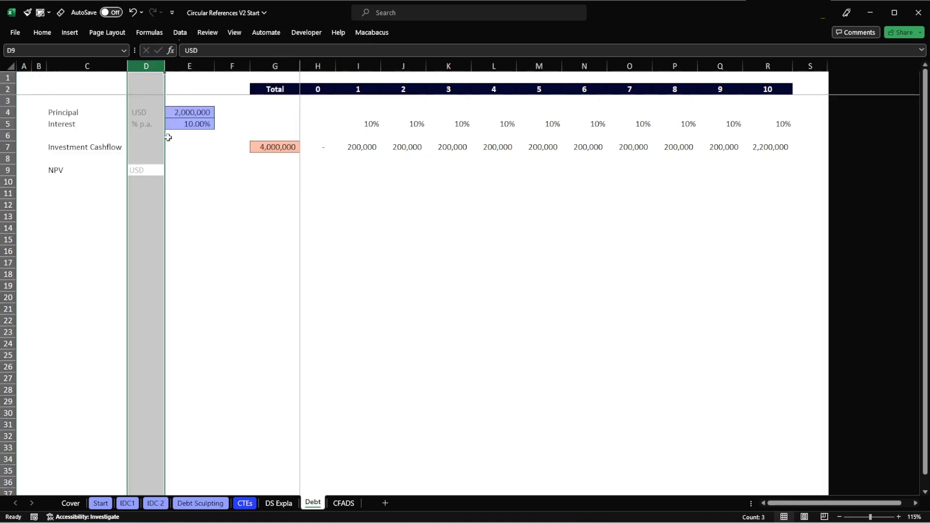
Calculate the NPV in E9 with the formula =NPV(E5,I7:R7)+H7.
click(185, 167)
text(=)
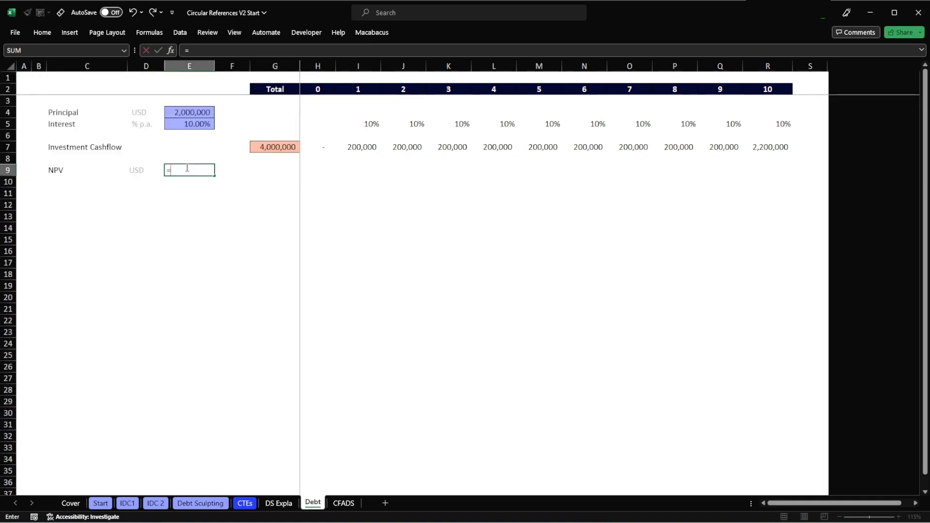
text(npv)
key(Tab)
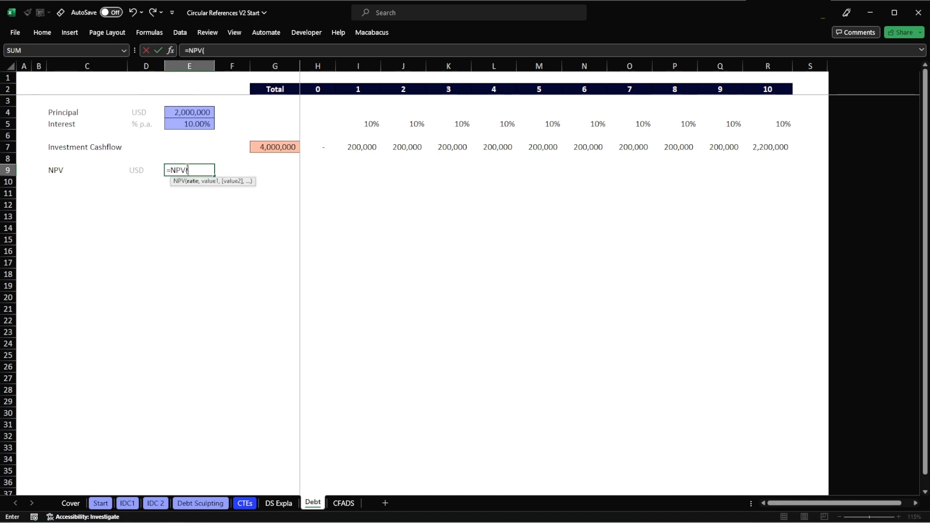
key(Up)
key(Up)
key(Up)
key(Up)
text(,)
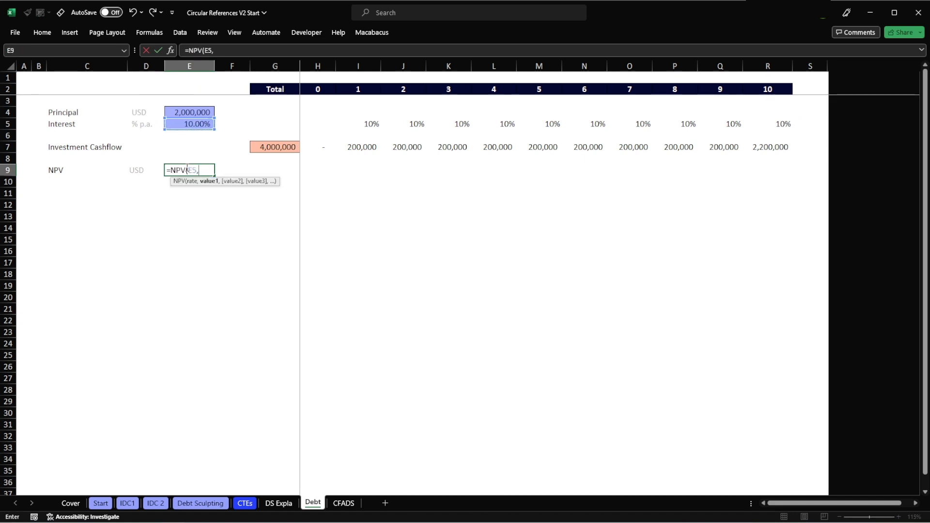
drag(769, 146, 359, 148)
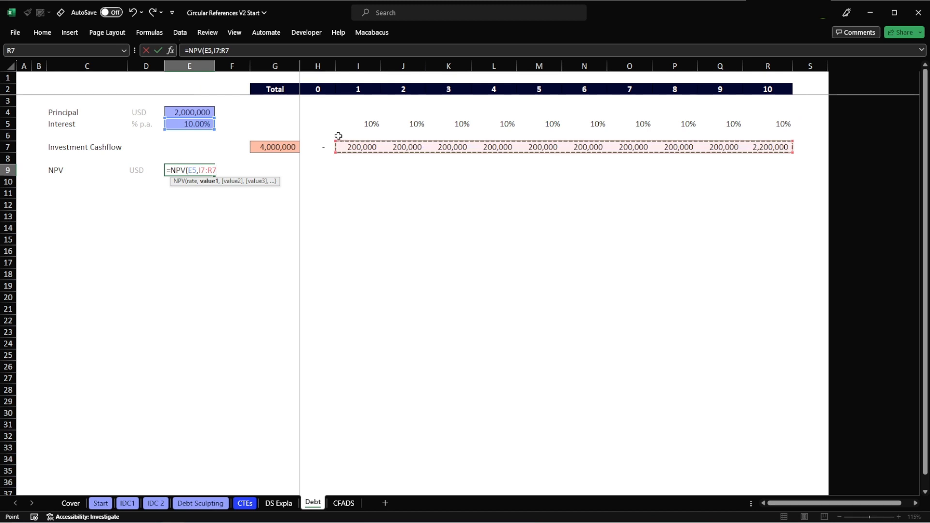
text()+)
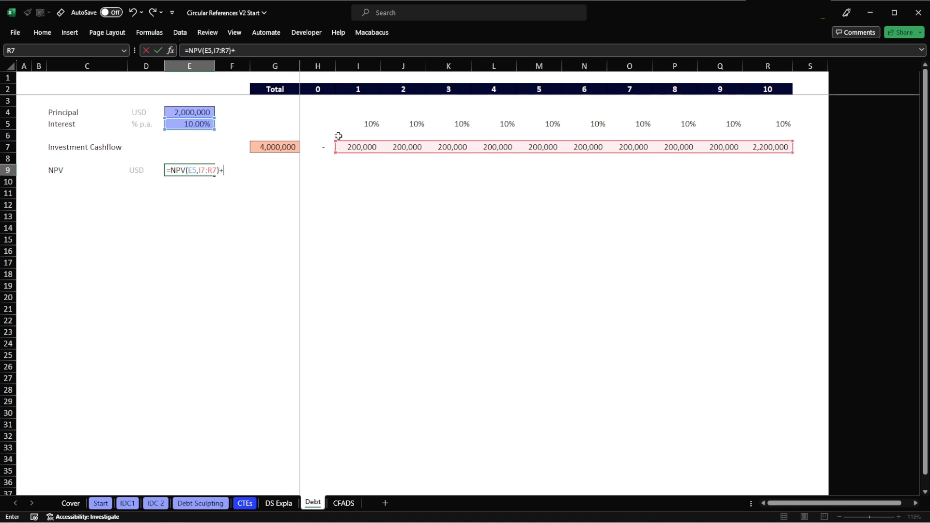
click(326, 147)
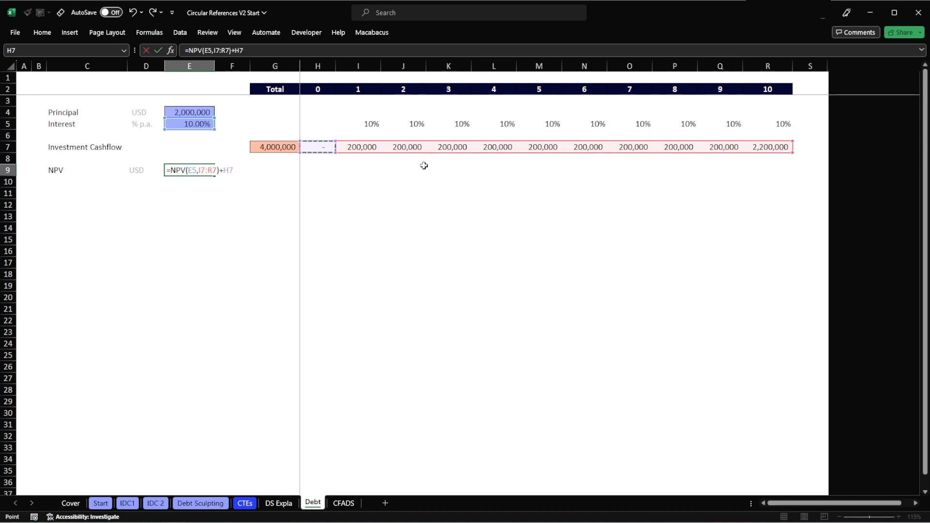
key(Return)
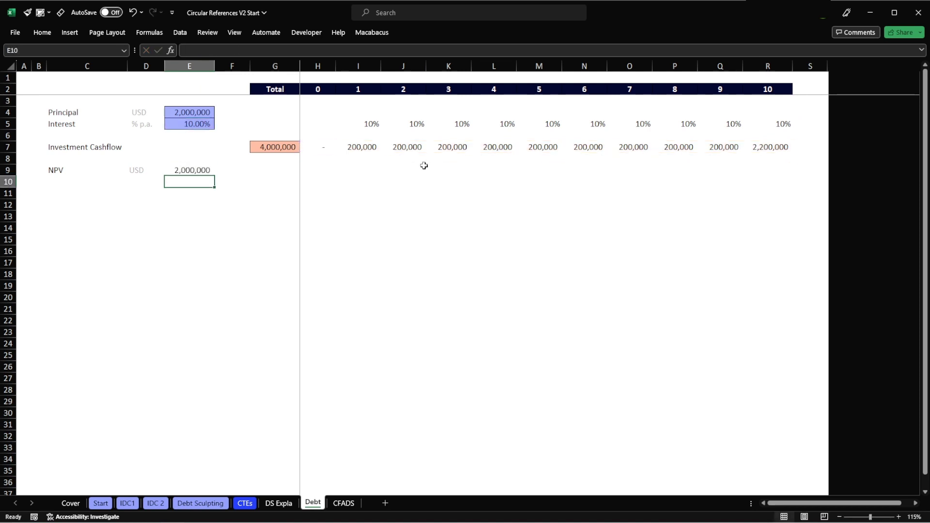
Apply the F_in_sheet cell style to the NPV result in E9.
key(Up)
key(alt+2)
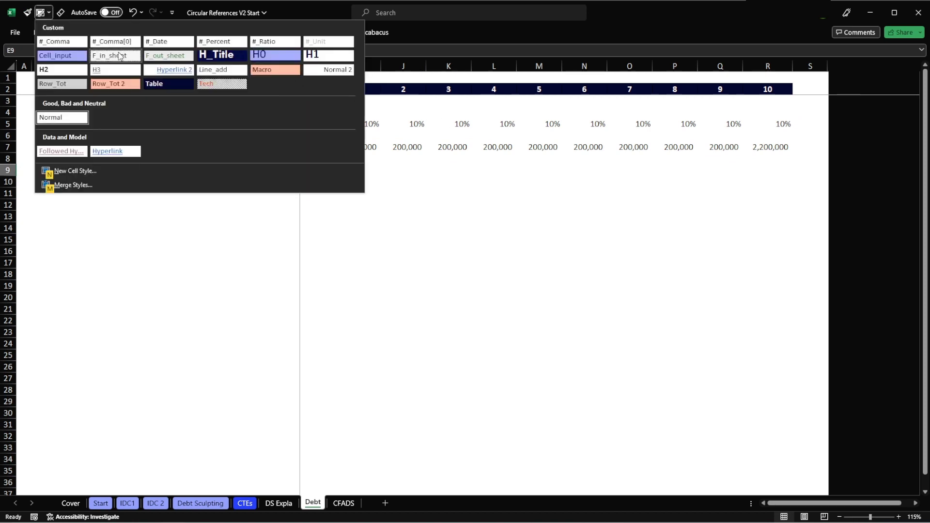
click(120, 56)
click(210, 241)
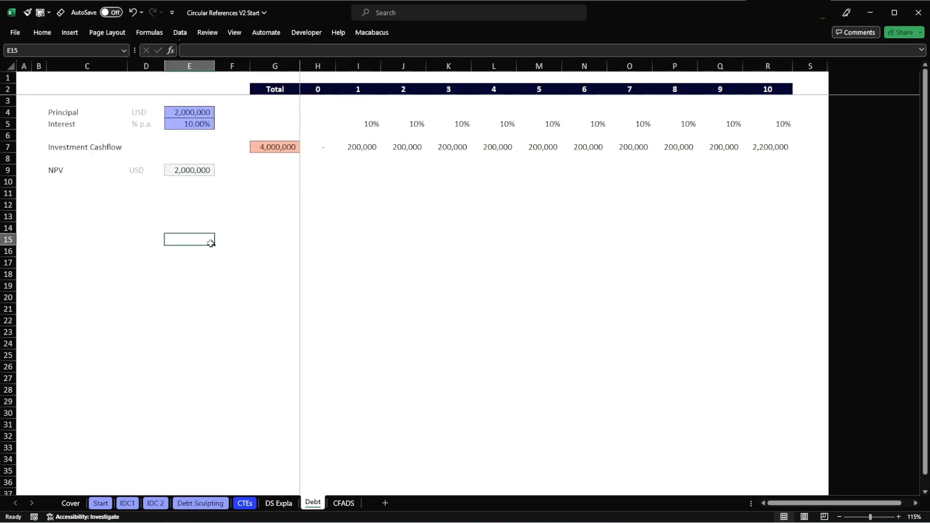
Compare the NPV in E9 with the principal in E4, and review the cashflows in H7:R7 and the interest rates in I5:R5.
click(192, 170)
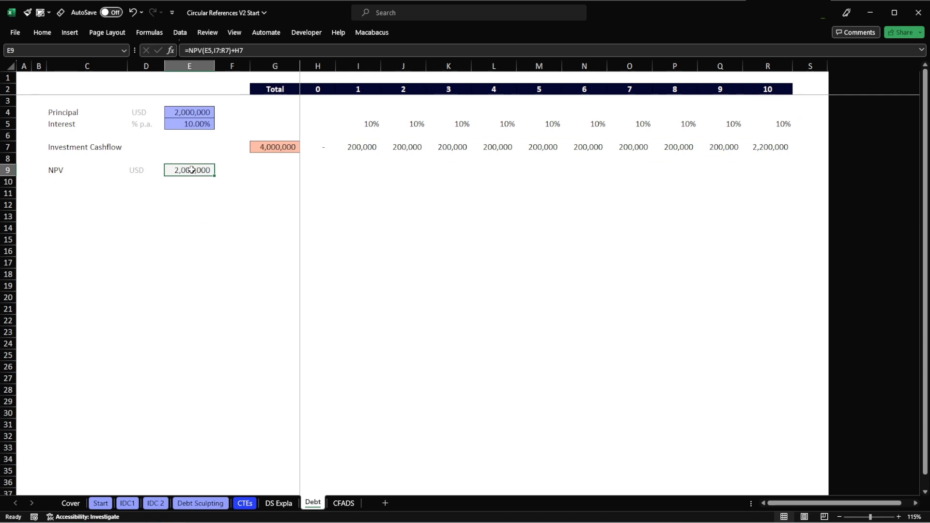
drag(52, 170, 201, 173)
drag(62, 113, 212, 115)
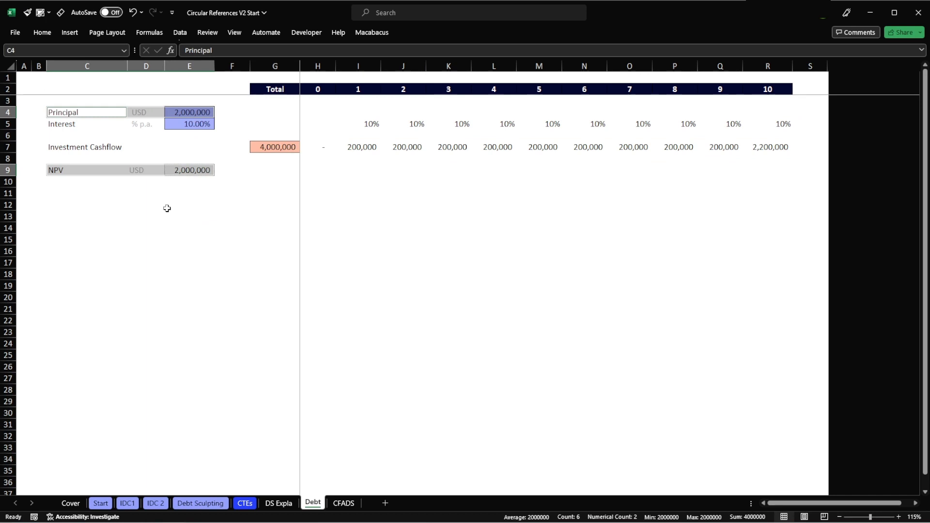
drag(769, 149, 323, 149)
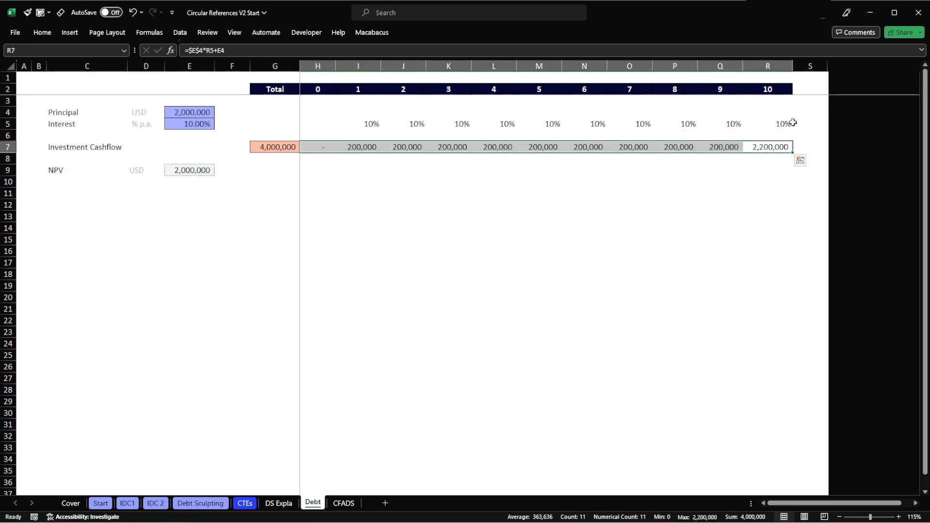
drag(794, 124, 359, 124)
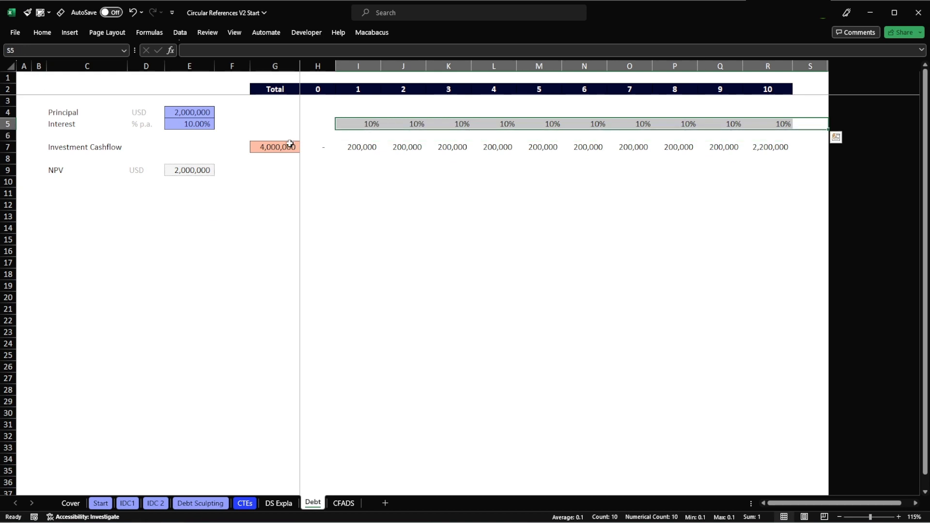
click(175, 172)
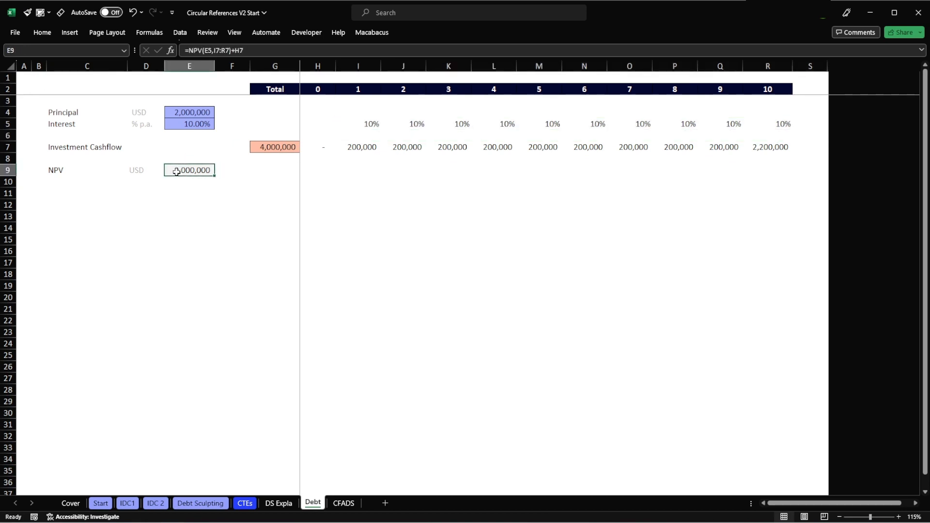
ctrl+click(189, 111)
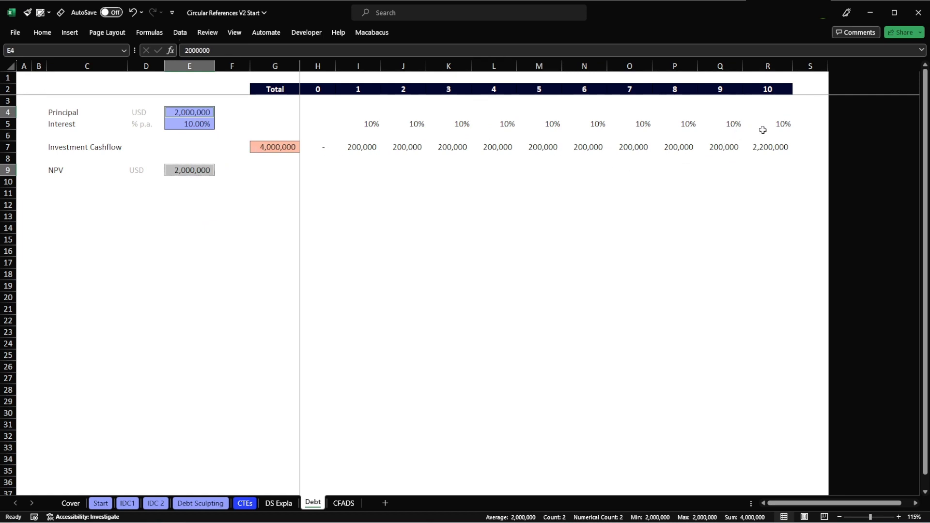
drag(783, 124, 367, 123)
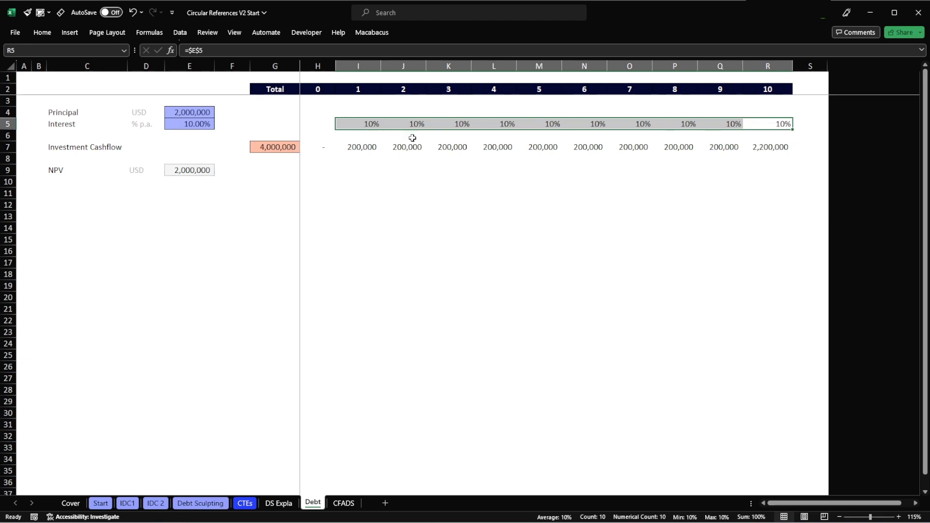
drag(763, 123, 377, 124)
On the Debt Sculpting sheet, add the row label Interest in D15 below Max Debt.
click(200, 502)
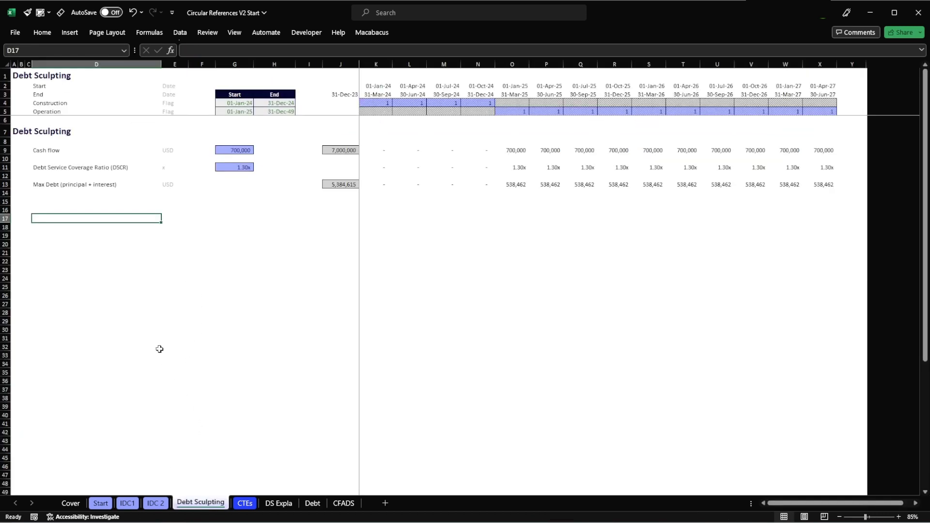
key(Up)
key(Up)
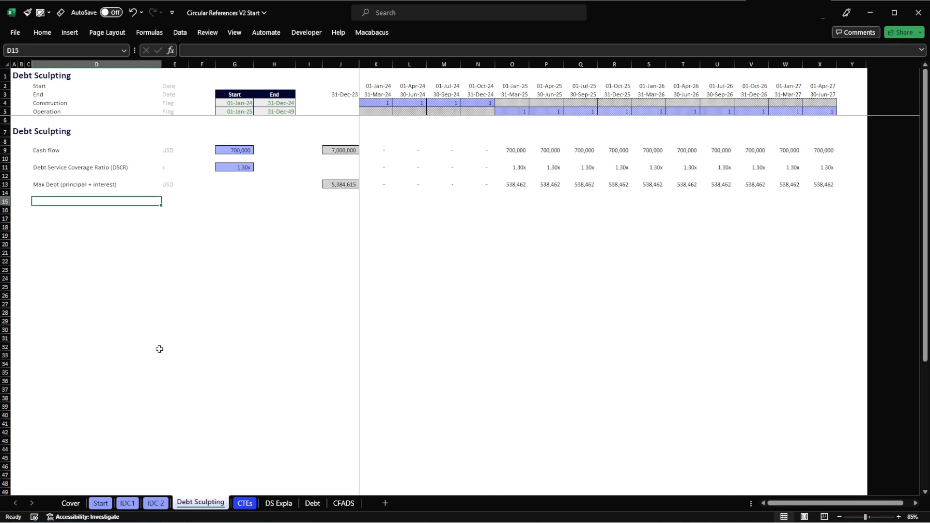
text(Interest)
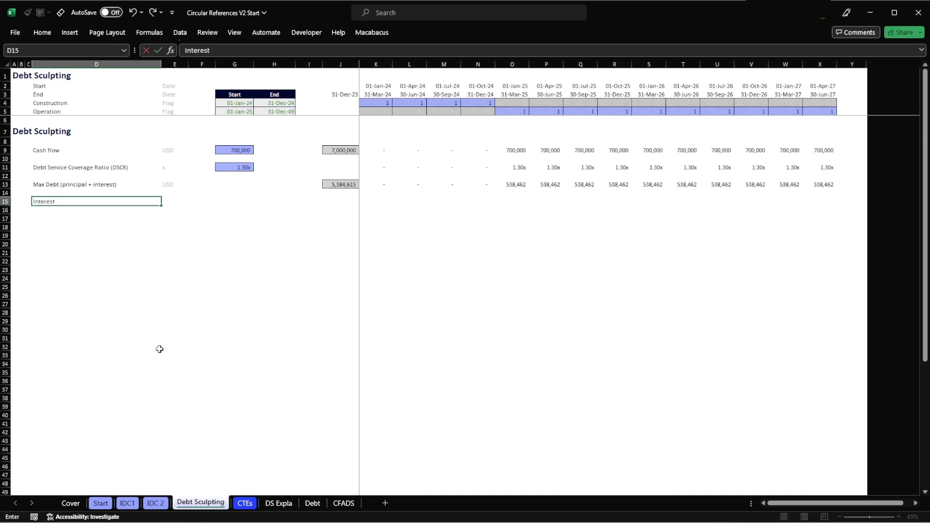
key(Tab)
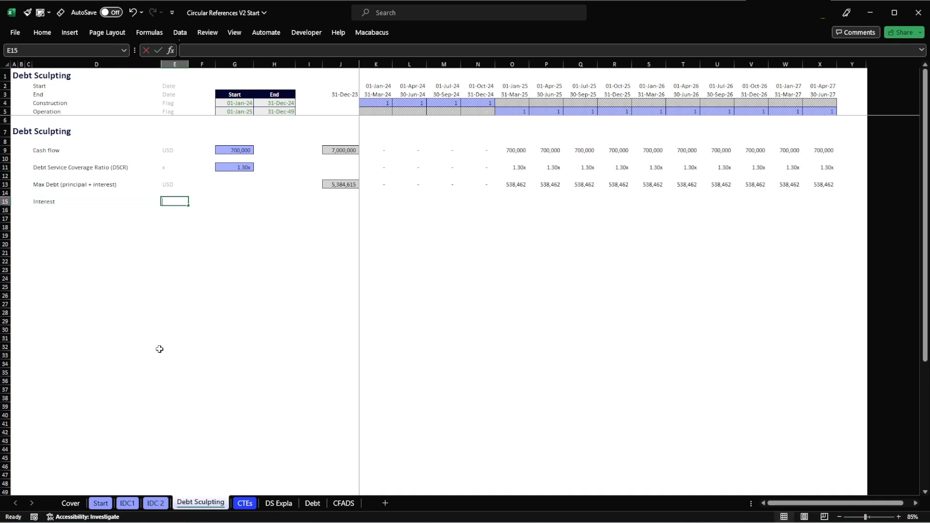
Set the Interest row's unit to % in E15 and enter an interest rate of 5% in G15.
text(%)
key(Tab)
key(Tab)
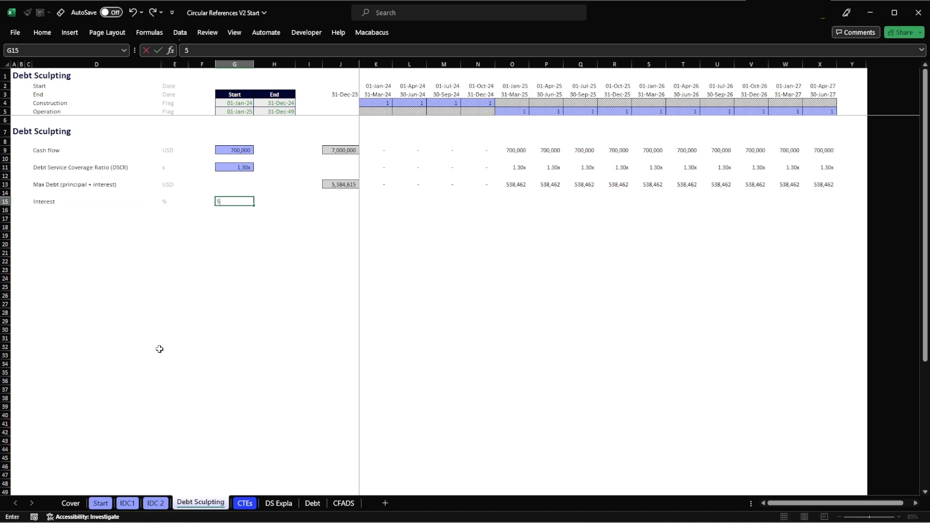
text(5%)
key(Return)
Format the interest rate in G15 with the Cell_input and #_Percent cell styles.
key(Up)
key(alt+2)
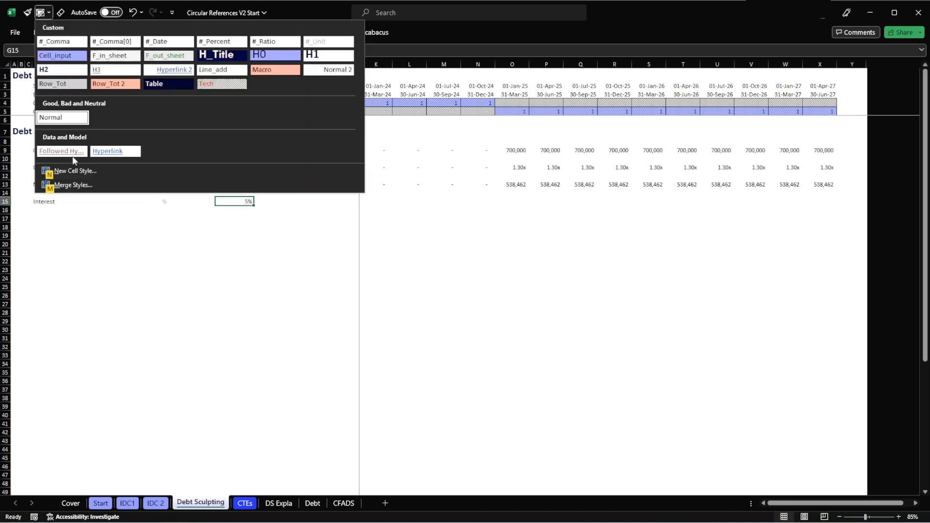
click(64, 46)
key(alt+2)
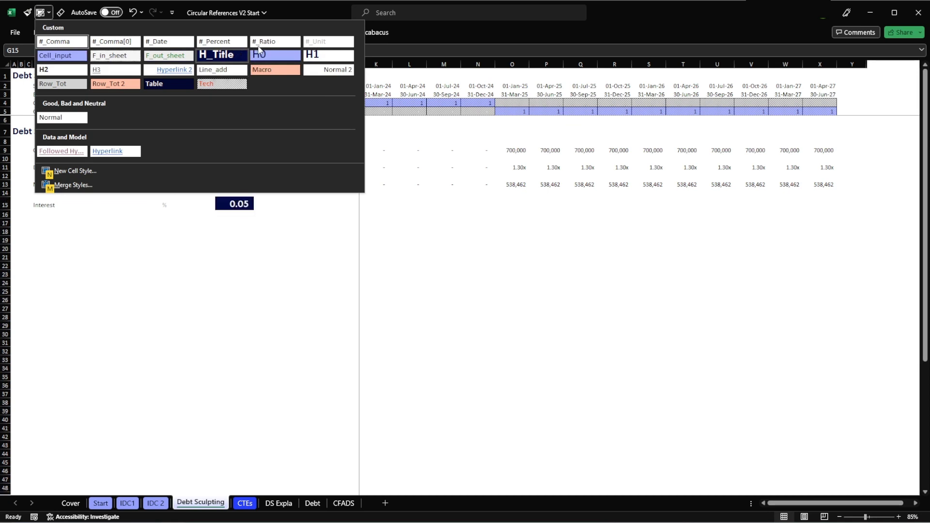
click(222, 40)
key(Left)
key(Left)
key(Left)
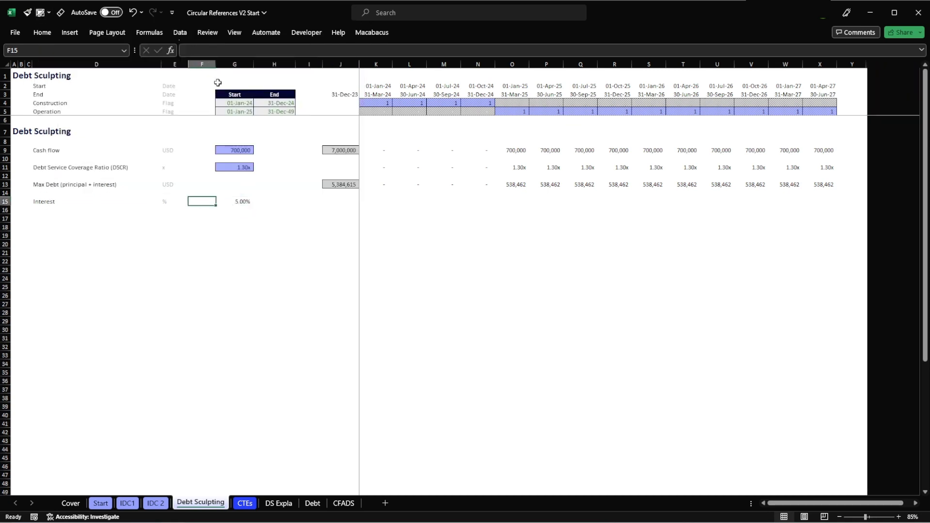
Add the row label Principal in D17 with the unit USD in E17.
key(Down)
key(Down)
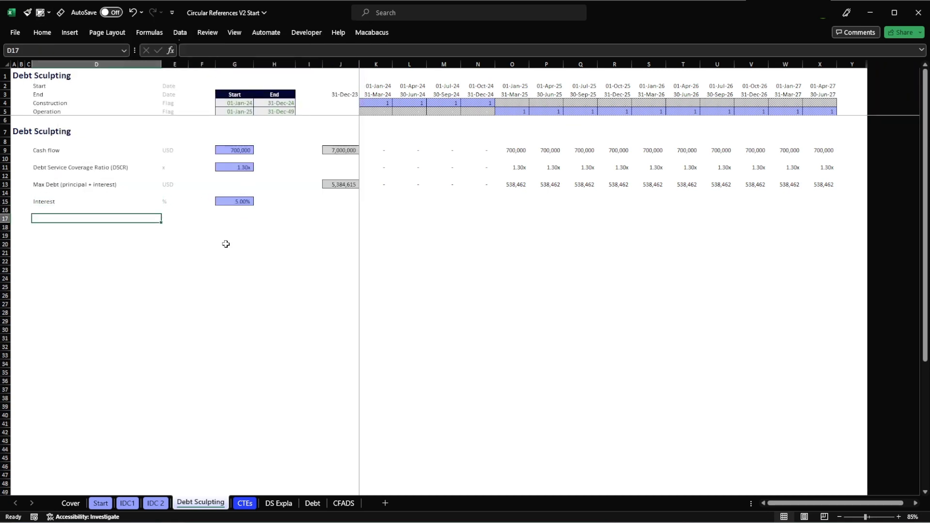
text(PRincipal)
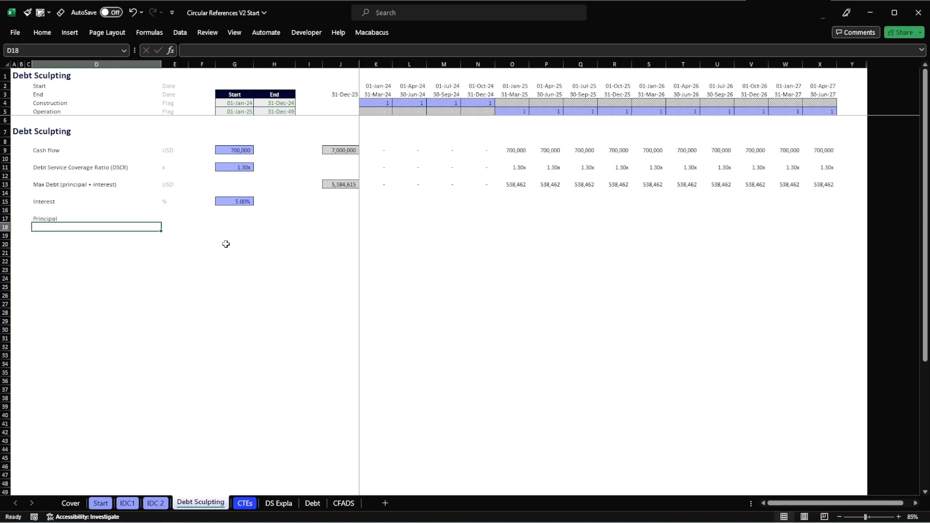
key(Tab)
text(USD)
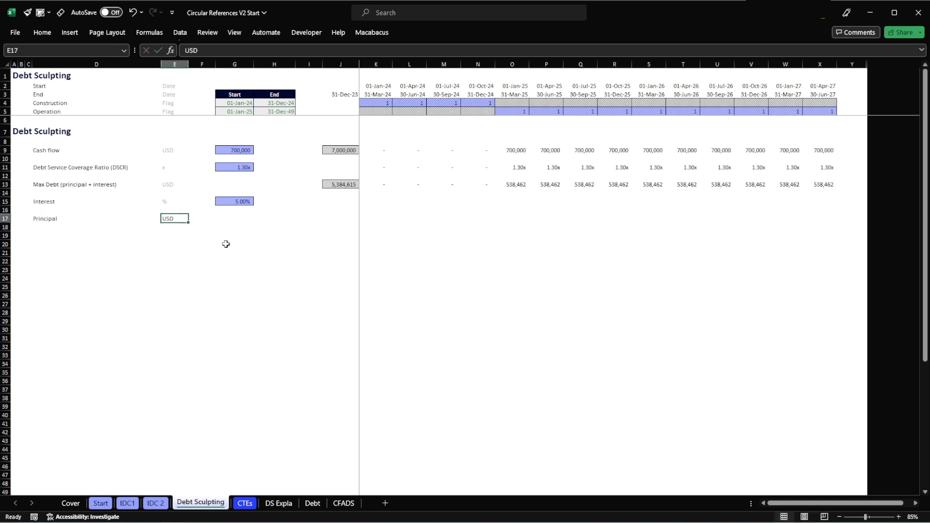
Apply the #_Unit cell style to the whole of column E, including the Principal row's unit.
key(ctrl+space)
key(alt+2)
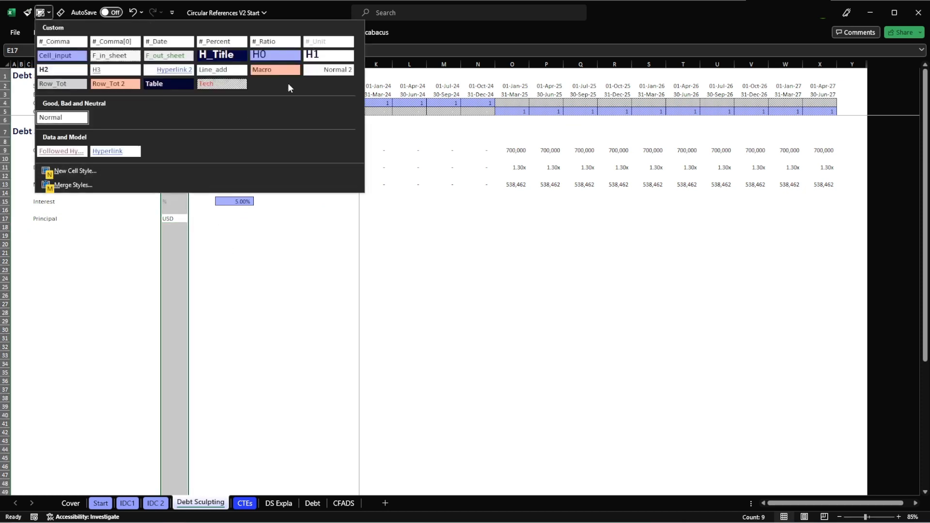
click(325, 42)
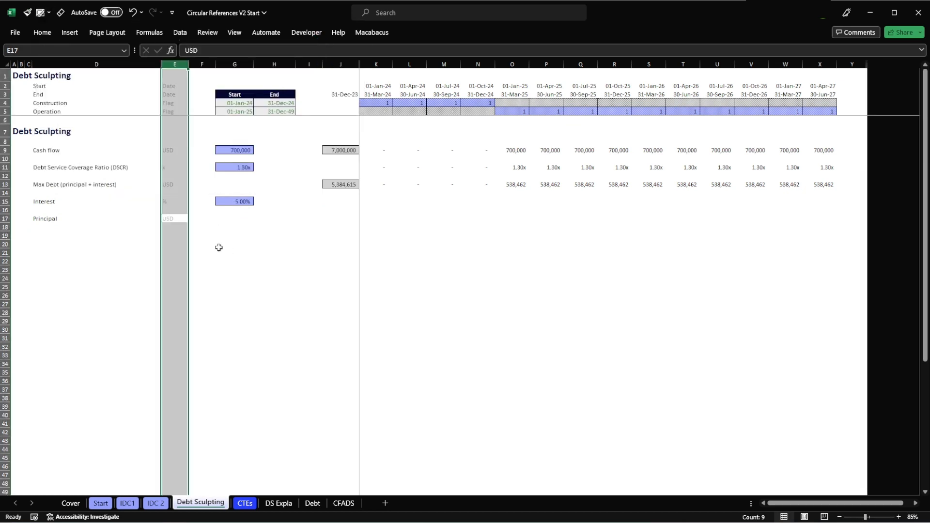
Calculate the principal in G17 with the formula =XNPV(G15,$K$13:$X$13,$K$3:$X$3).
key(Right)
key(shift+Right)
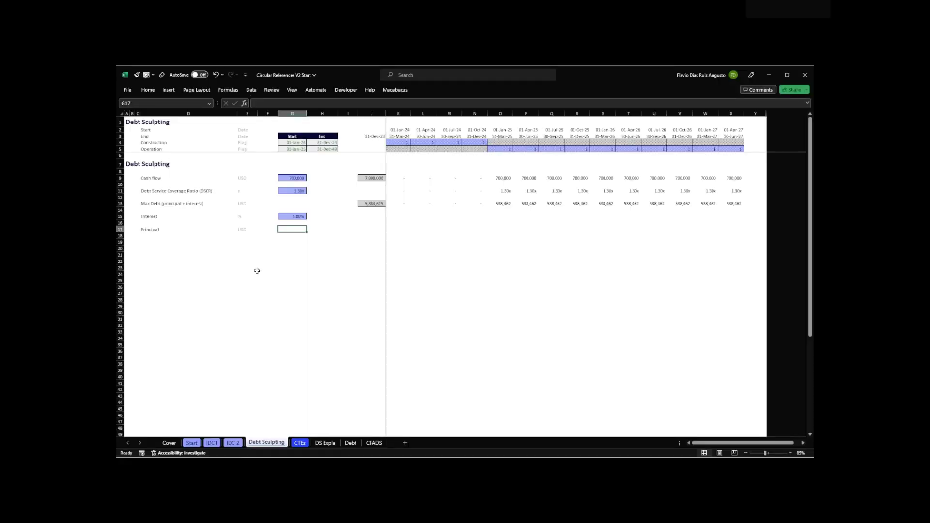
text(=nxpv)
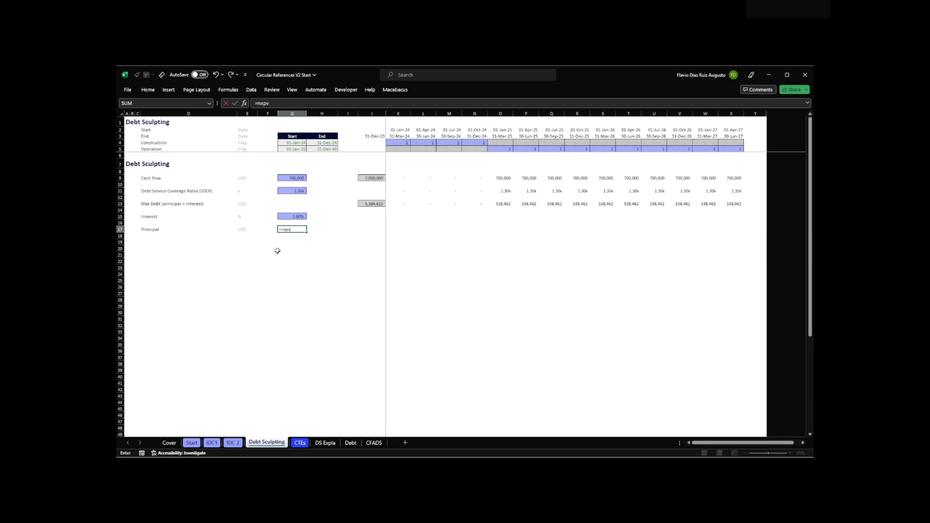
key(Return)
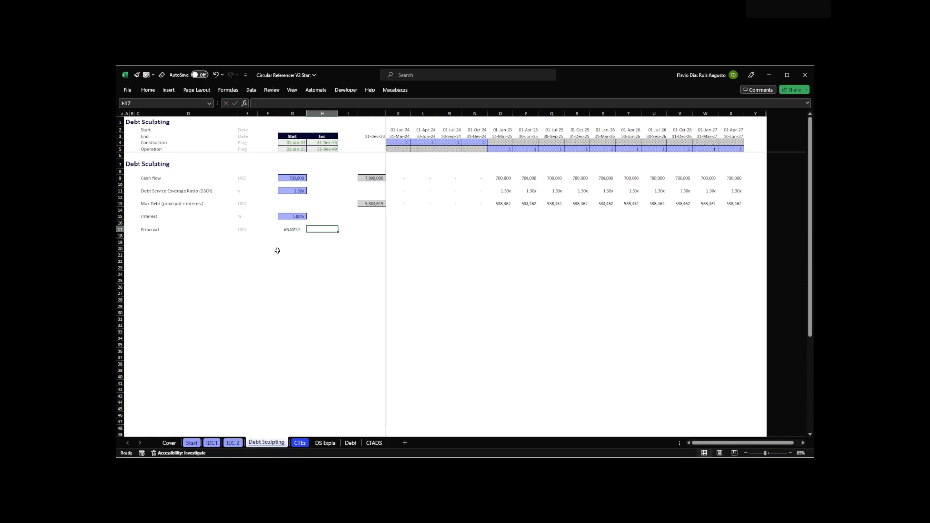
text(=)
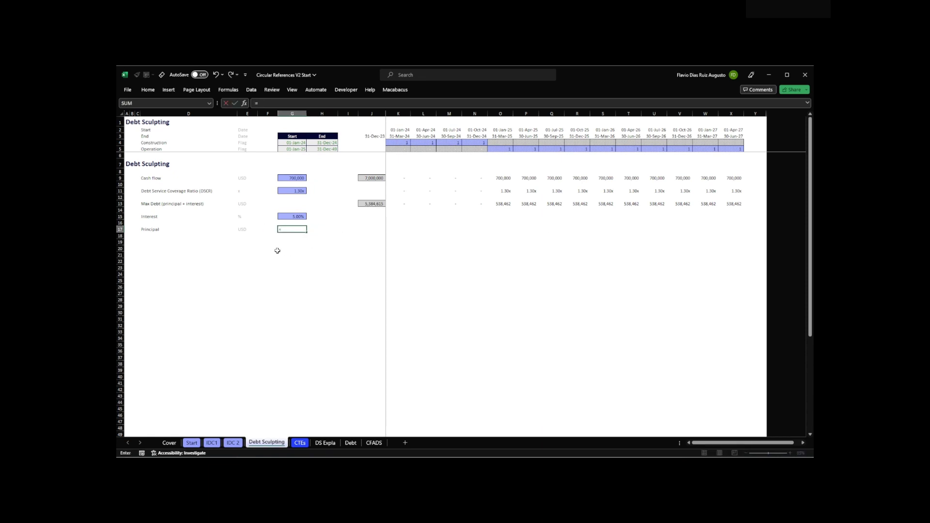
text(xnp)
key(Tab)
key(Up)
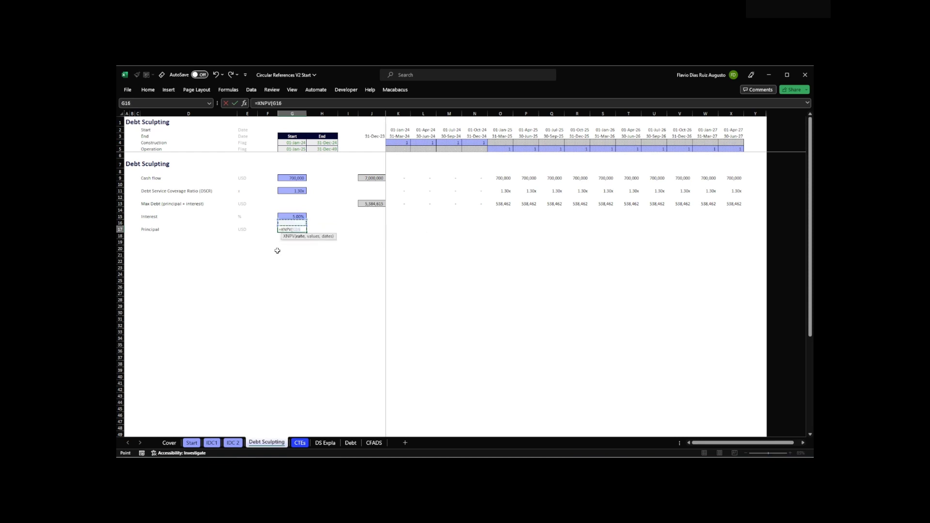
key(Up)
text(,)
key(Up)
key(Up)
key(Up)
key(Up)
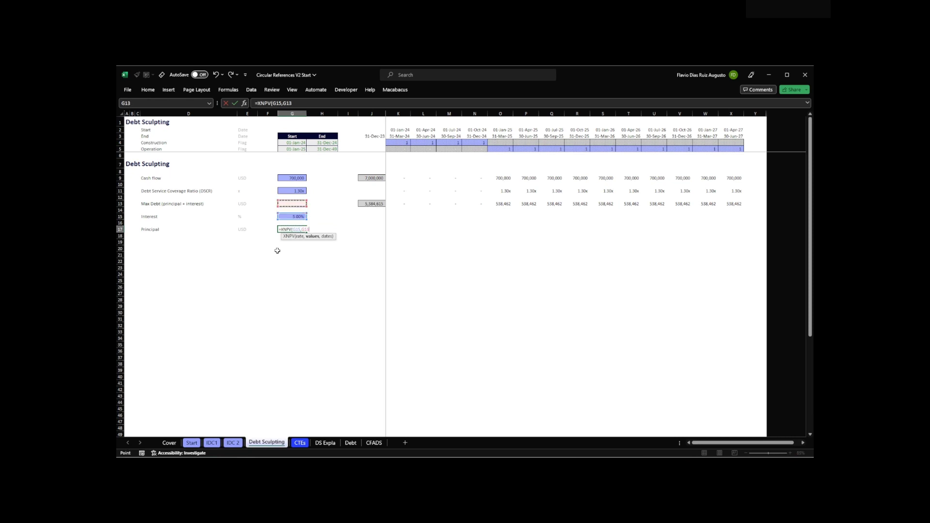
key(Right)
key(Right)
key(Right)
key(Right)
key(ctrl+shift+Right)
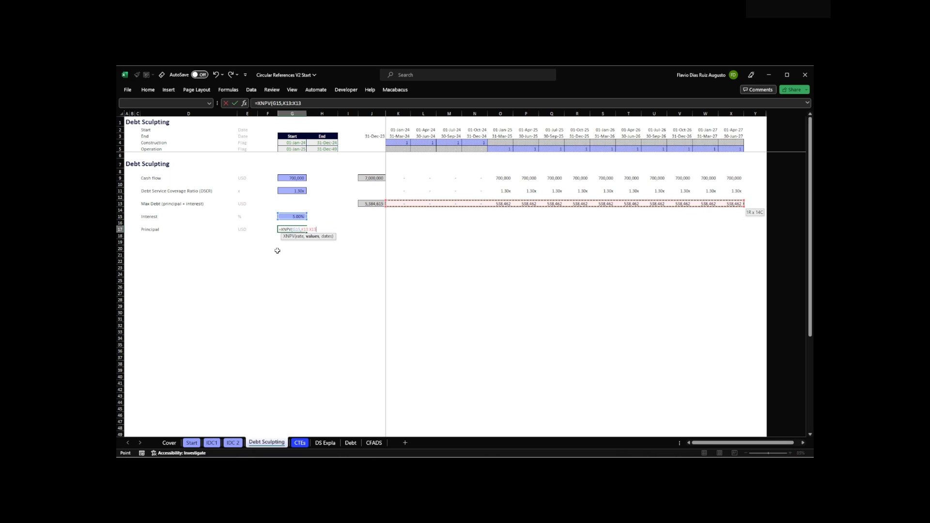
key(F4)
text(,)
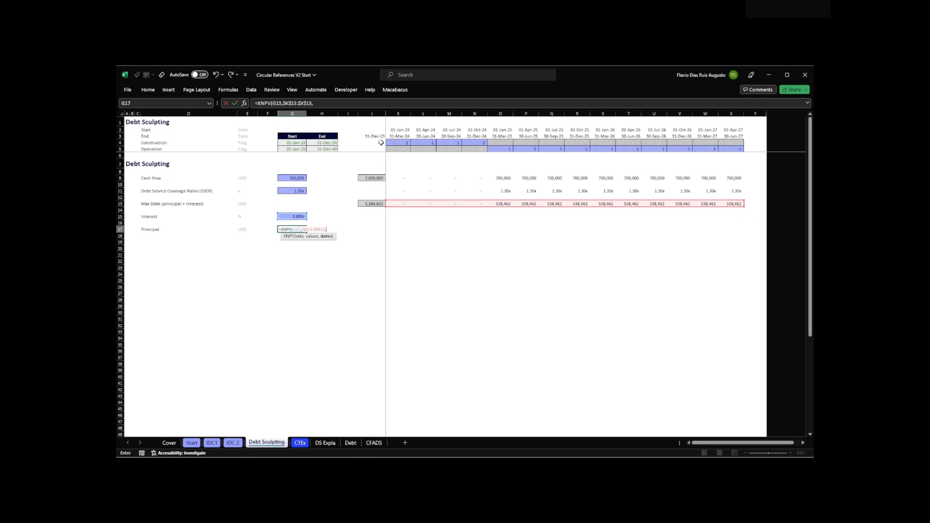
click(394, 136)
key(ctrl+shift+Right)
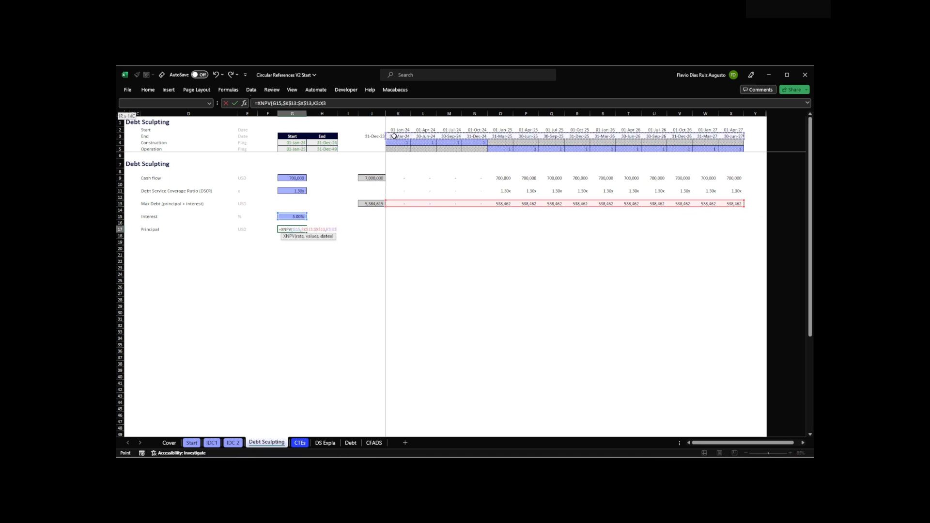
key(F4)
key(Return)
Format the principal in G17 with the F_in_sheet and #_Comma[0] cell styles.
key(Up)
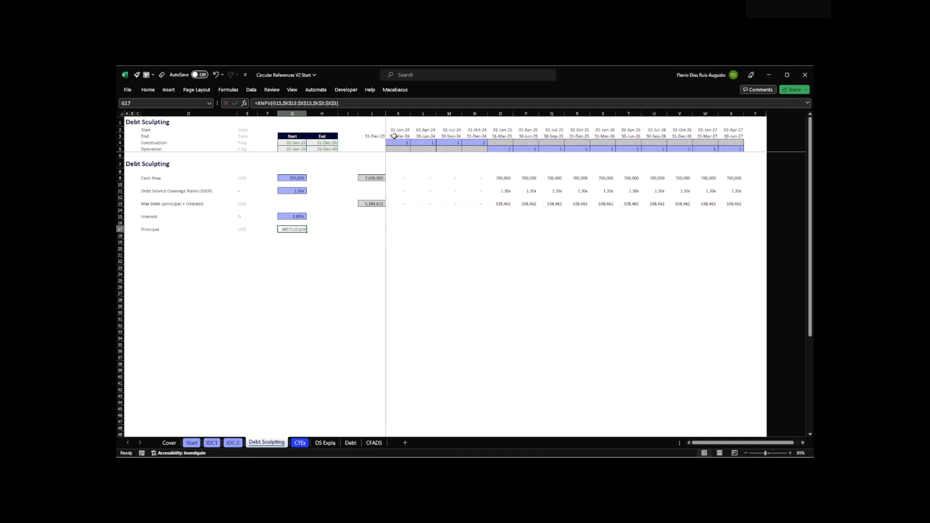
key(alt+2)
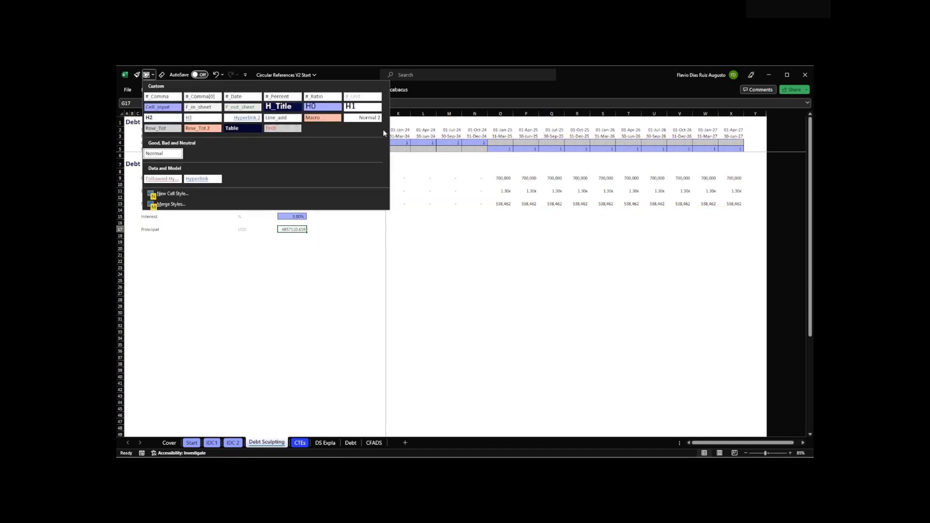
click(190, 106)
key(alt+2)
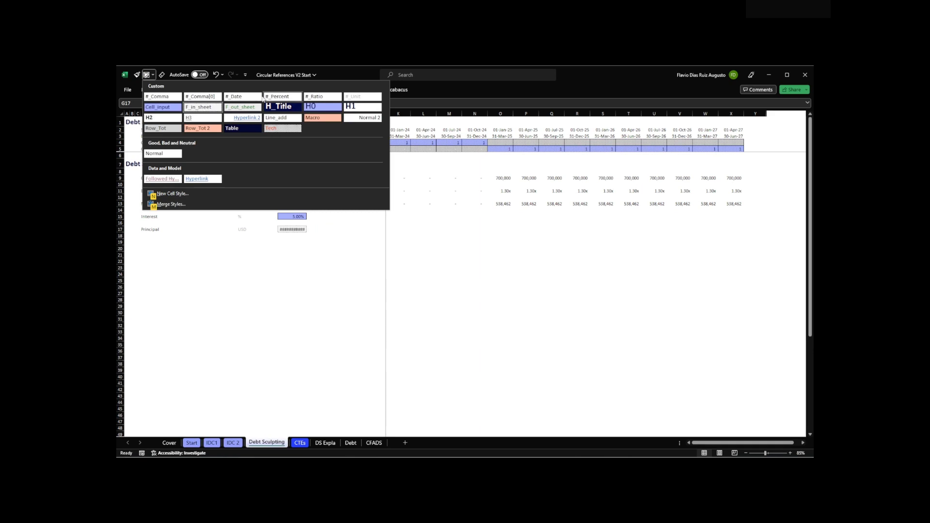
click(205, 97)
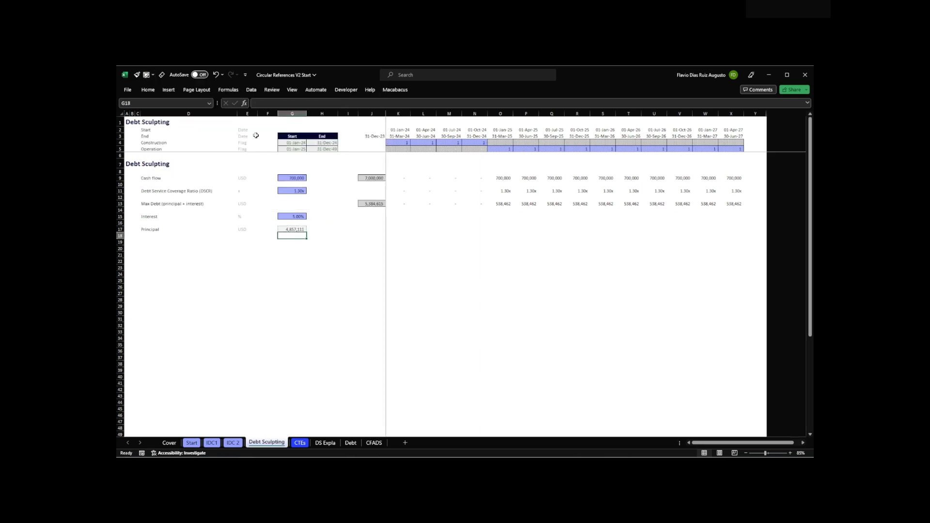
Change the XNPV formula in G17 to start at column N, using values $N$13:$X$13 and dates $N$3:$X$3.
key(F2)
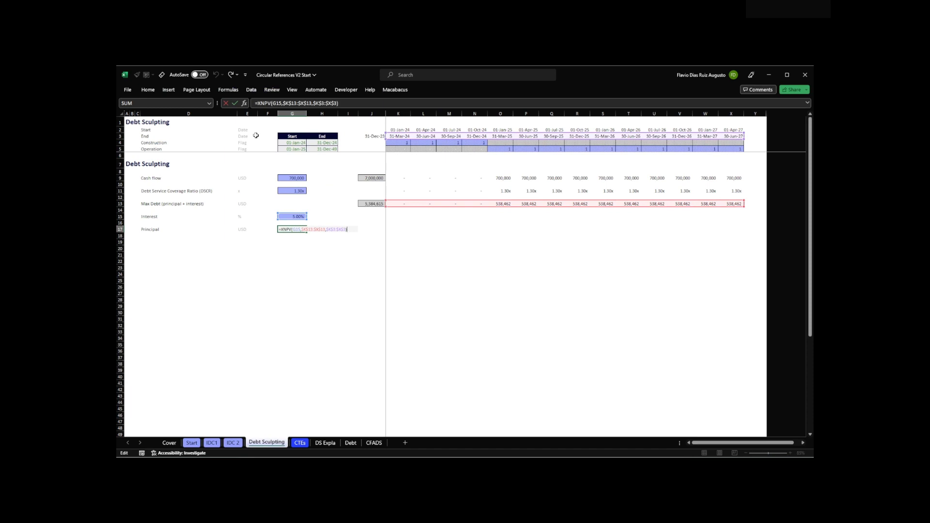
key(Return)
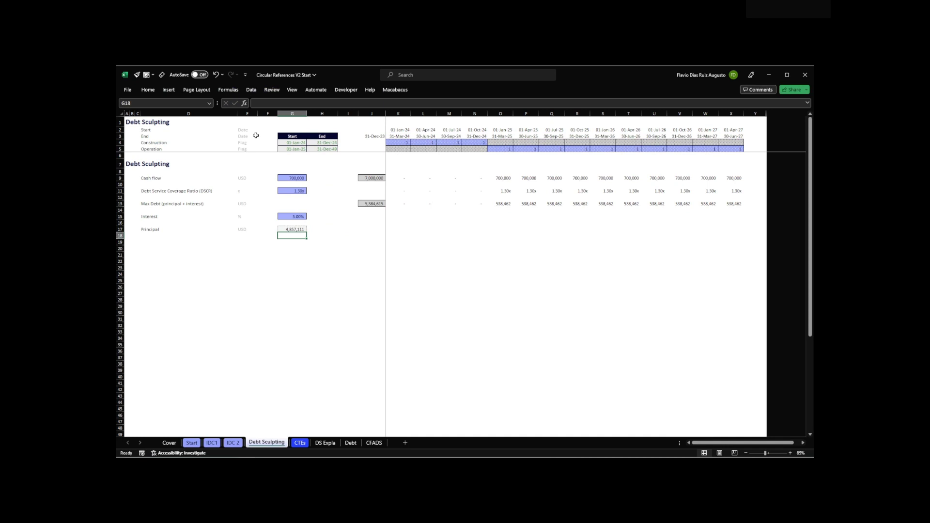
key(Up)
key(F2)
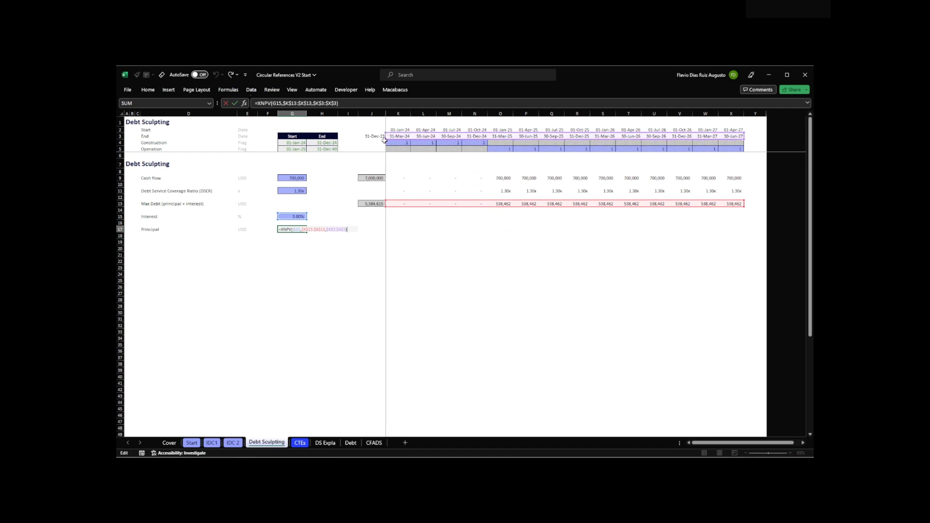
drag(386, 200, 464, 204)
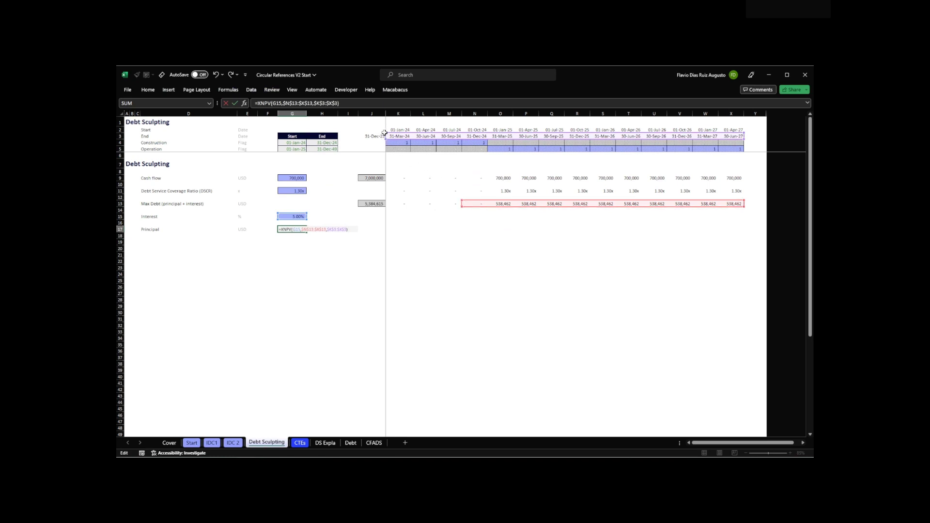
drag(386, 142, 460, 142)
key(Return)
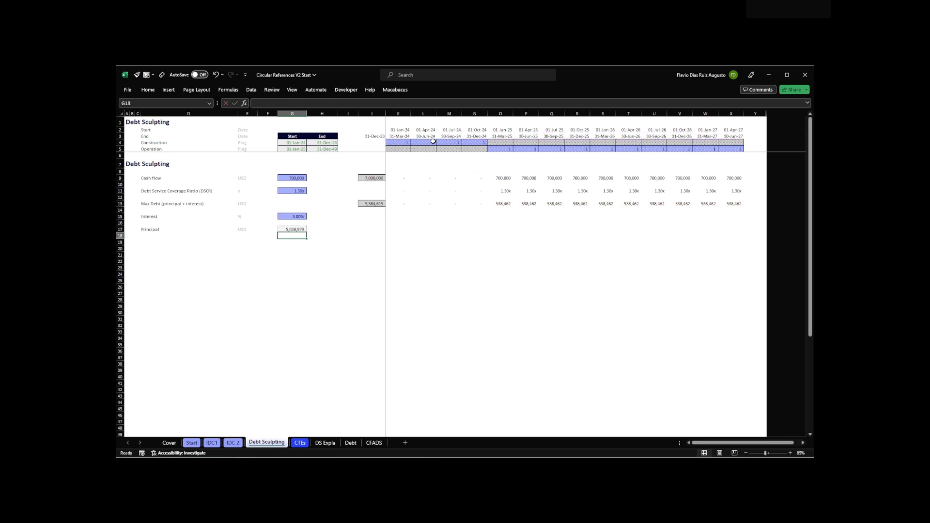
Review the Principal row and the XNPV formula in G17.
click(293, 229)
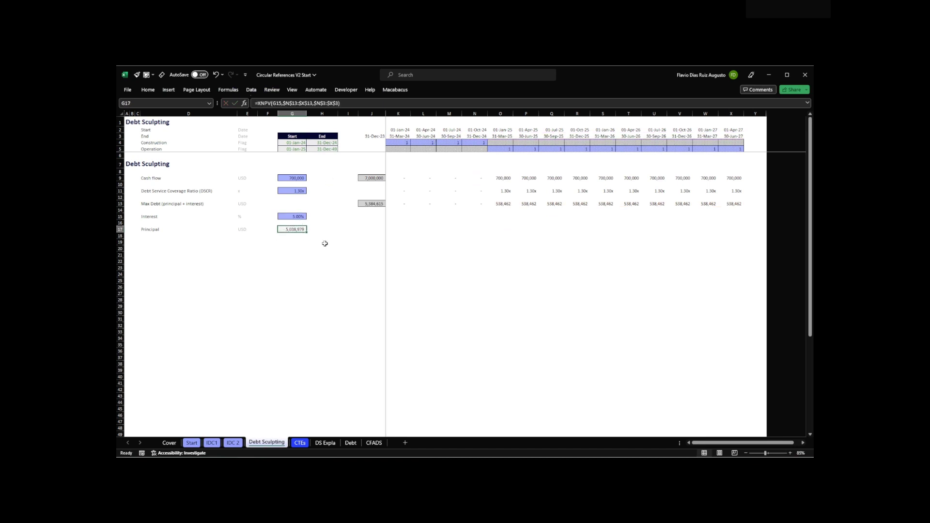
drag(152, 229, 285, 229)
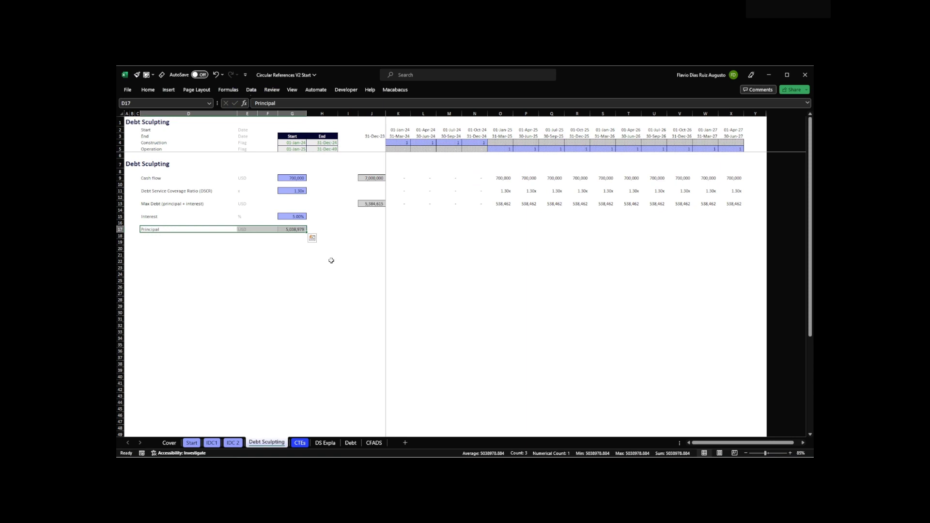
click(292, 230)
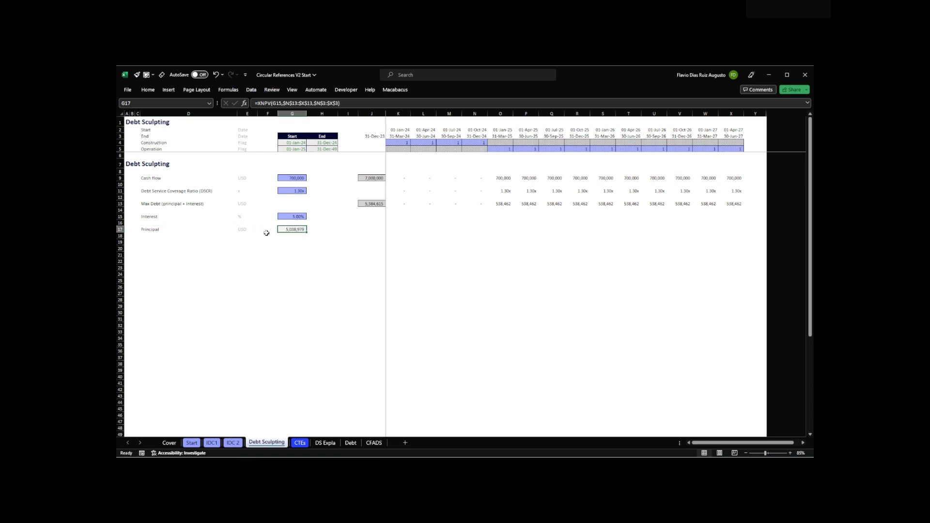
key(Left)
key(Left)
key(Left)
key(Left)
key(shift+space)
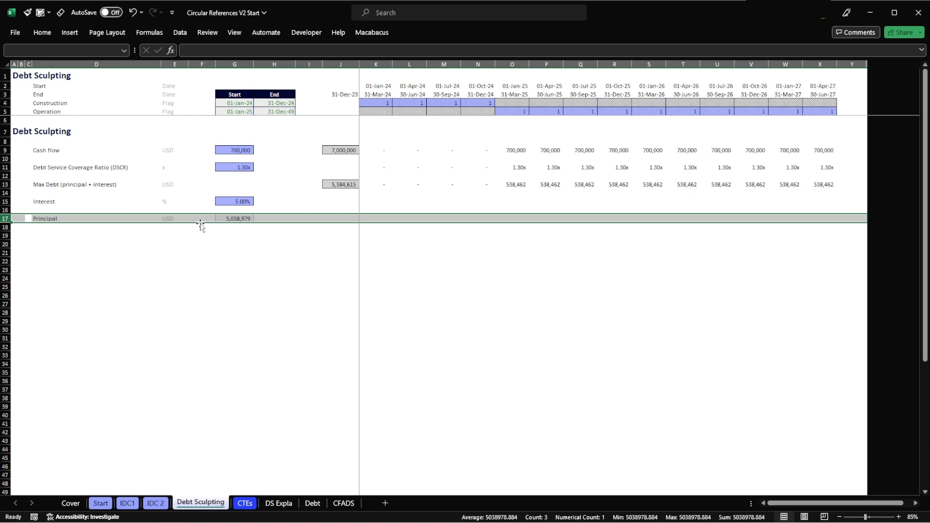
click(200, 223)
key(Right)
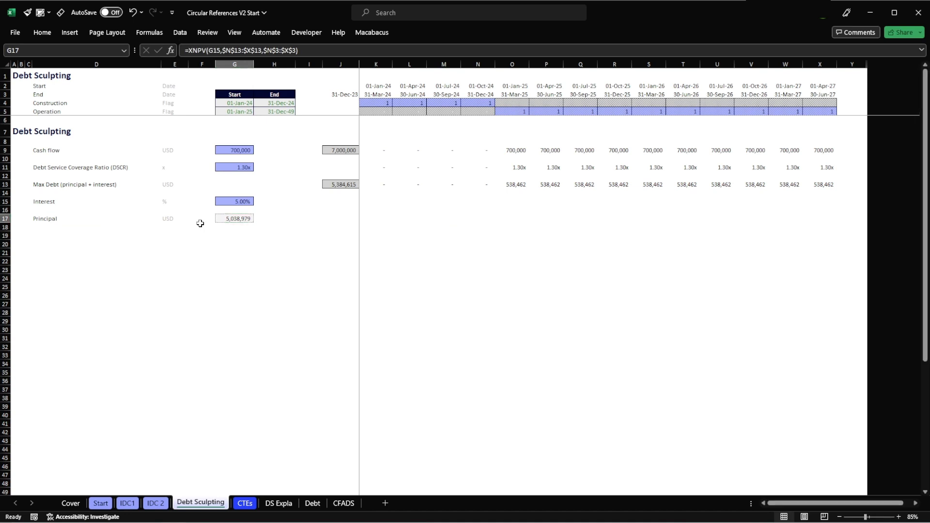
Check the total debt in J13 on the IDC 2 sheet against the sculpted principal, and return to the Debt Sculpting sheet.
key(ctrl+Page_Up)
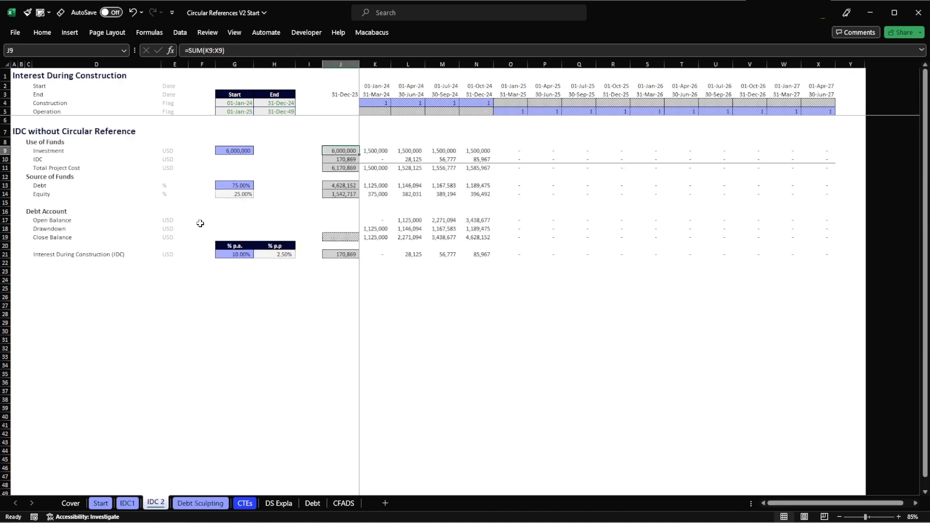
click(487, 239)
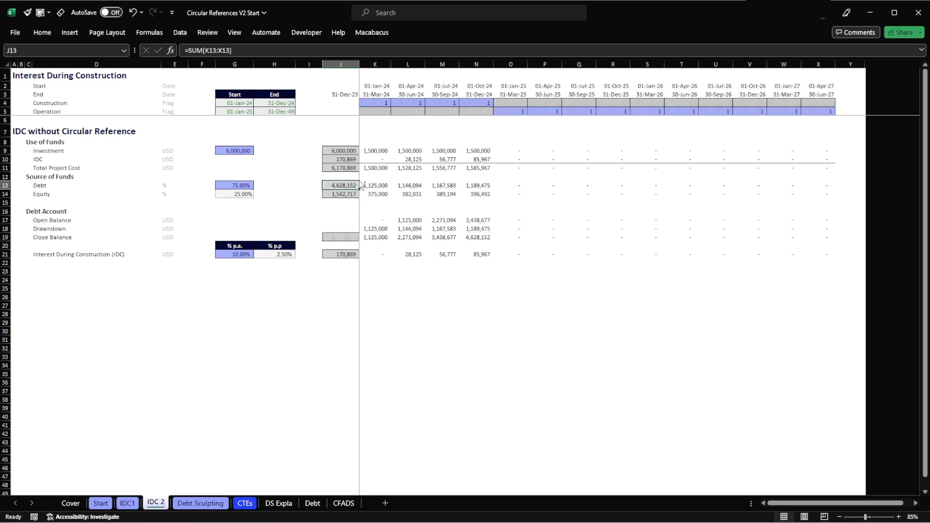
key(ctrl+Page_Down)
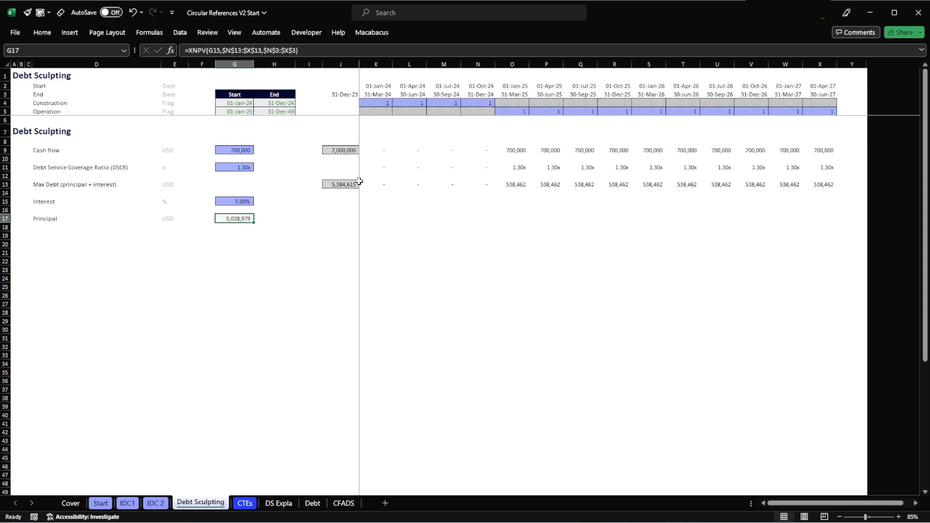
Add an underlined "Debt Account" heading in D20 below the Principal row.
key(Left)
key(Left)
key(Left)
key(Left)
key(Right)
key(Down)
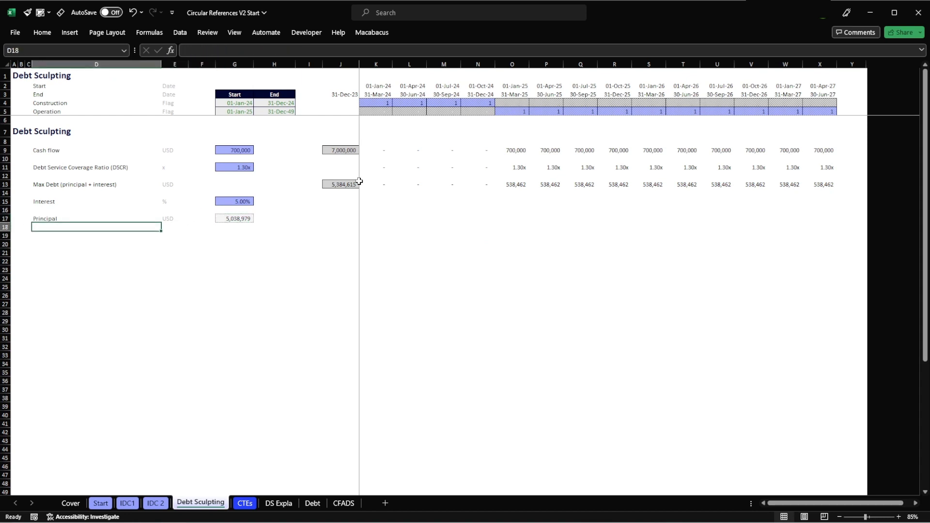
key(Down)
key(Down)
text(Debt Account)
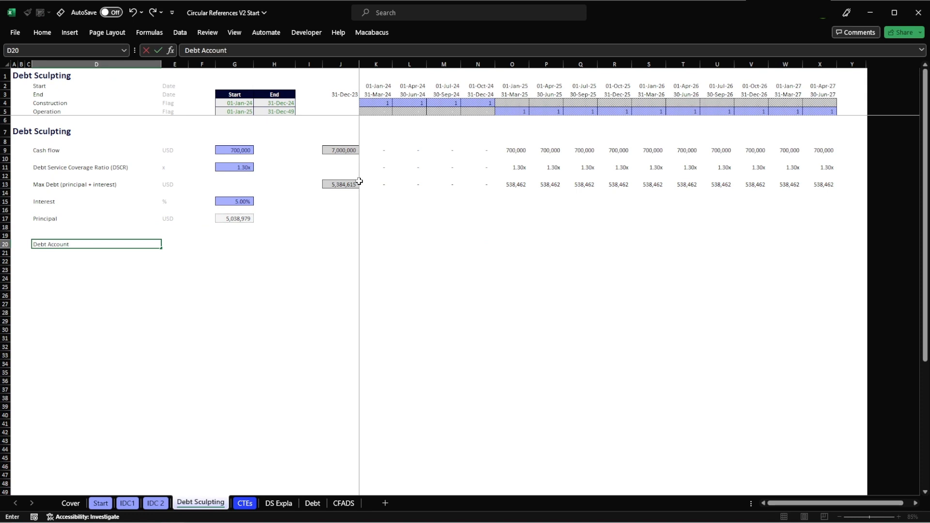
key(ctrl+Return)
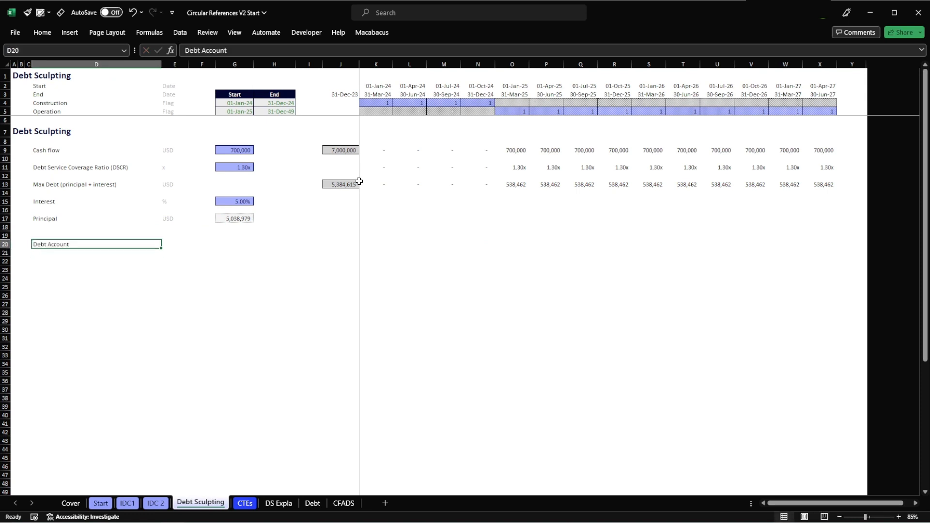
key(ctrl+u)
key(Return)
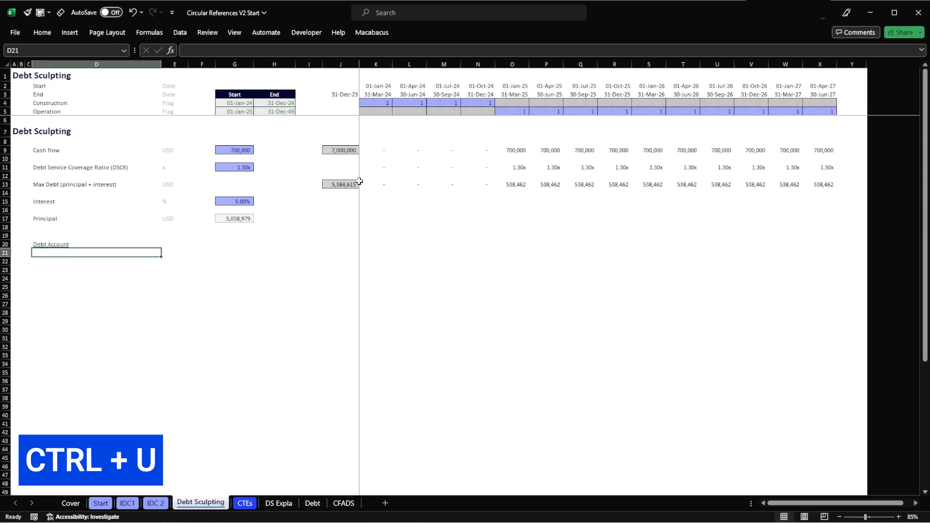
Delete the extra blank row 19 above the Debt Account heading.
key(Up)
key(shift+space)
key(Up)
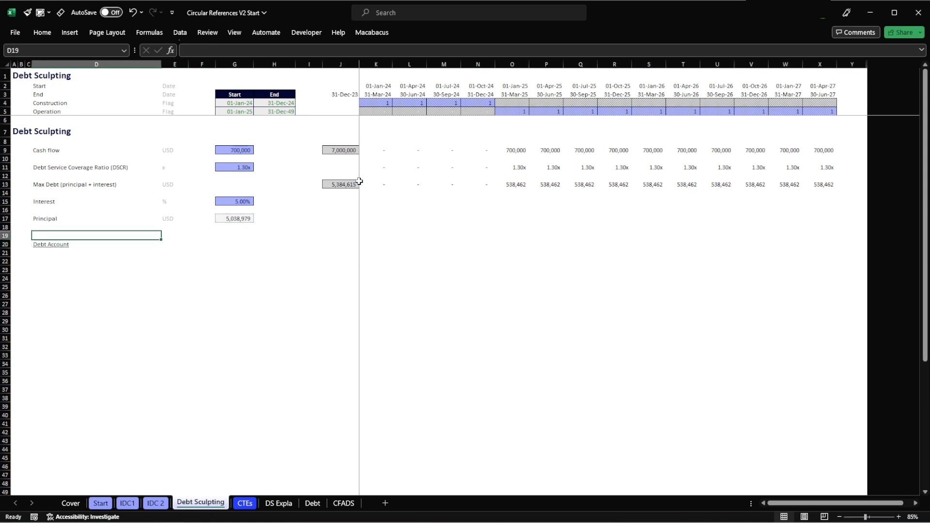
key(shift+space)
key(ctrl+minus)
key(Down)
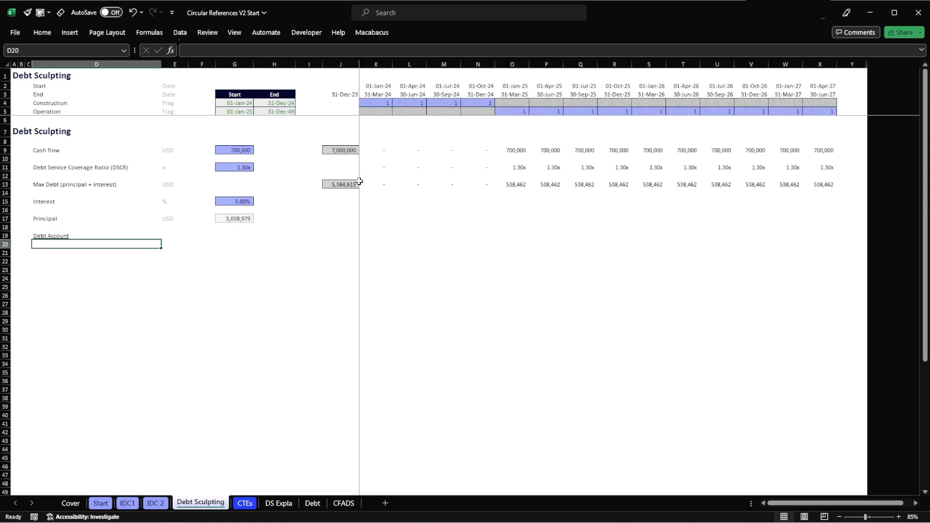
Label the first two debt account rows "Open Balance" in D20 and "Drawdown" in D21.
text(Open)
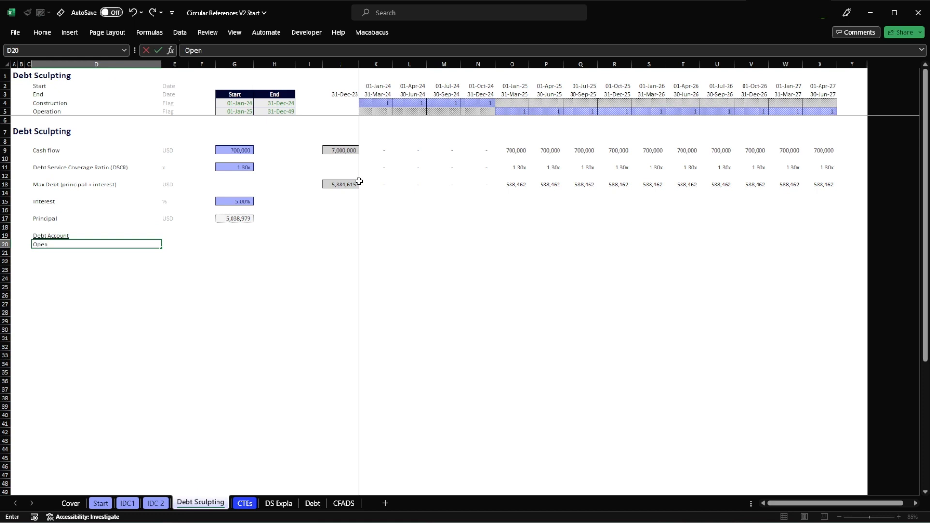
text( Balance)
key(Return)
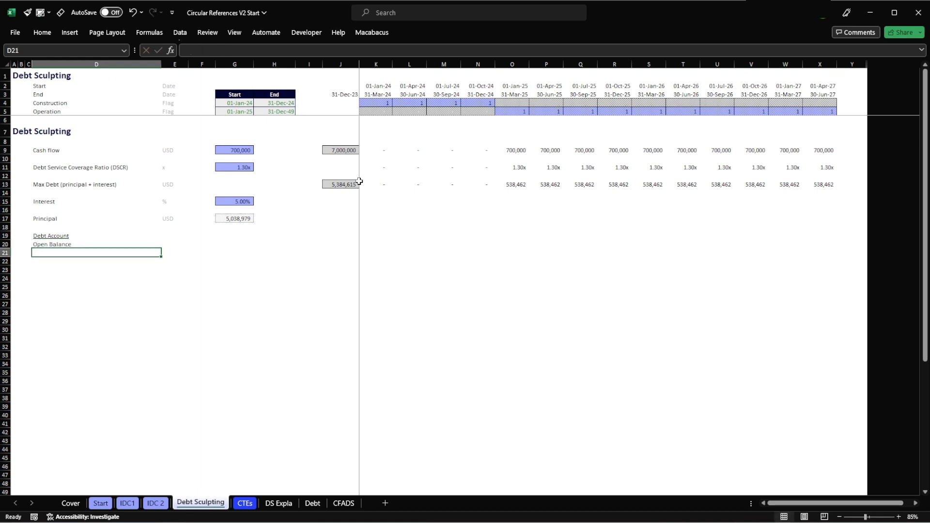
text(Drwa)
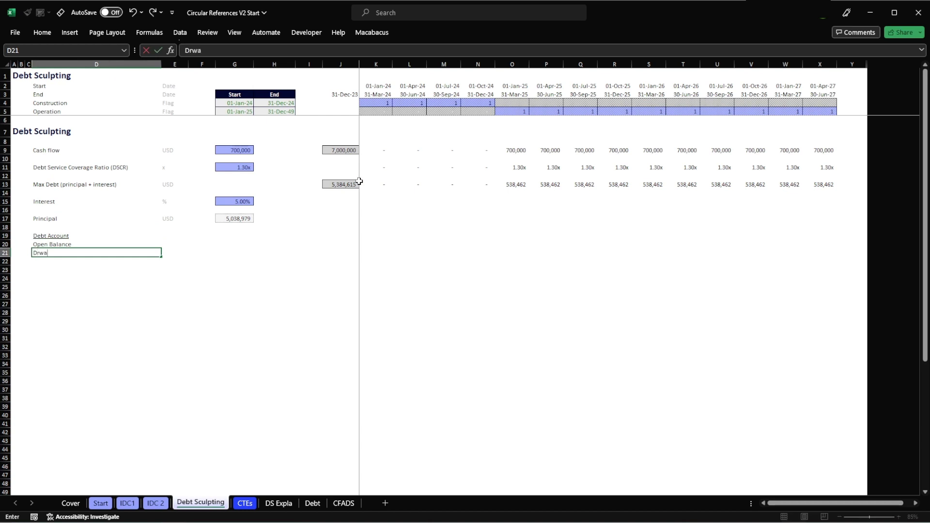
text(wdown)
key(Return)
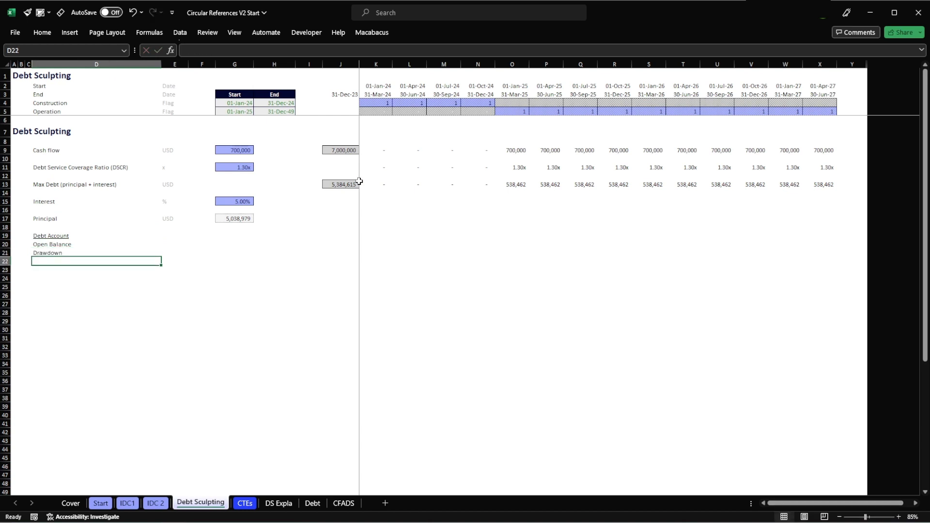
Label the remaining debt account rows "Principal" in D22 and "Close Balance" in D23.
text({Prin)
key(BackSpace)
key(BackSpace)
key(BackSpace)
key(BackSpace)
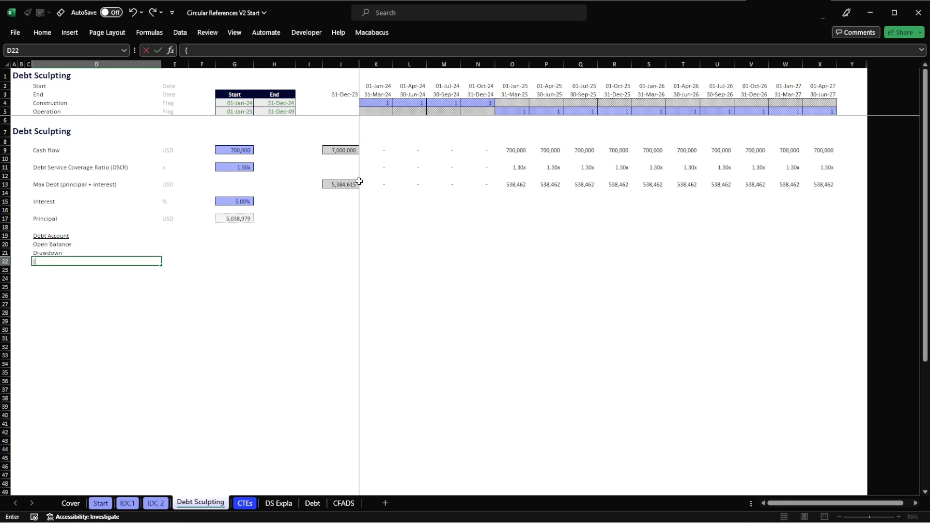
key(BackSpace)
text(Principal)
key(Return)
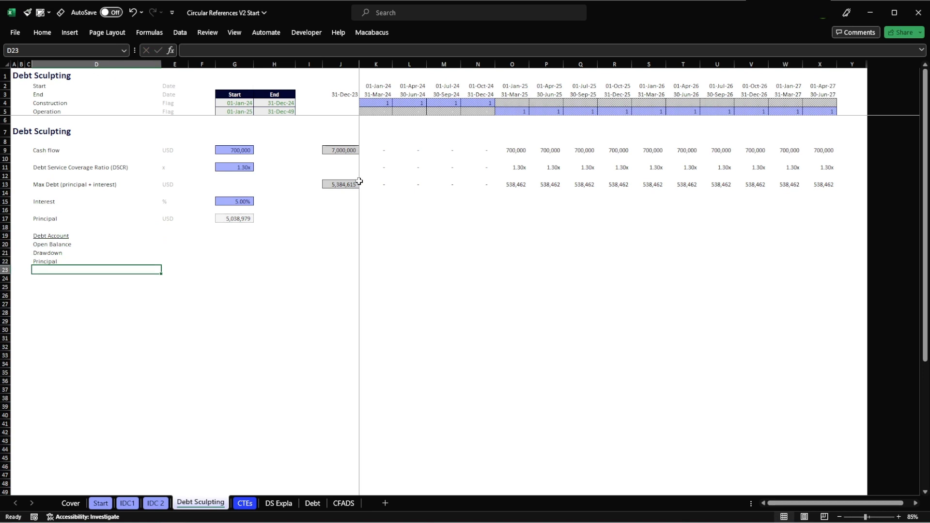
text(Close Balance)
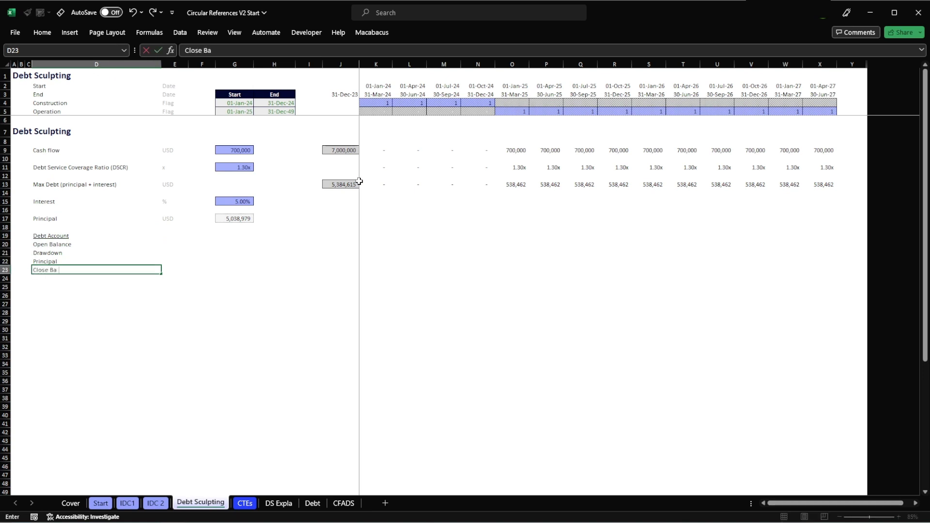
Copy the USD unit from E17 to the four debt account rows, E20:E23.
key(Right)
key(Right)
key(Up)
key(Up)
key(Up)
key(Left)
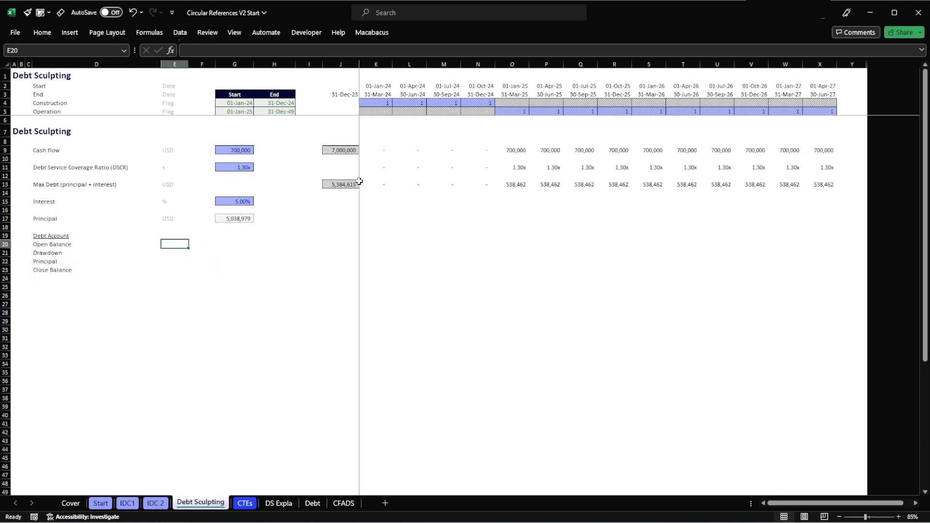
key(Up)
key(Up)
key(Up)
key(ctrl+c)
key(Down)
key(Down)
key(Down)
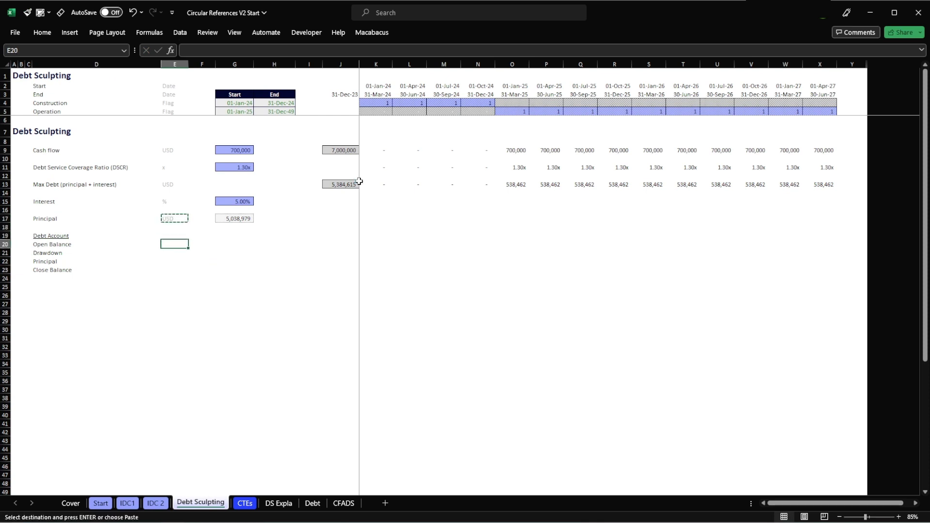
key(shift+Down)
key(shift+Down)
key(shift+Down)
key(Return)
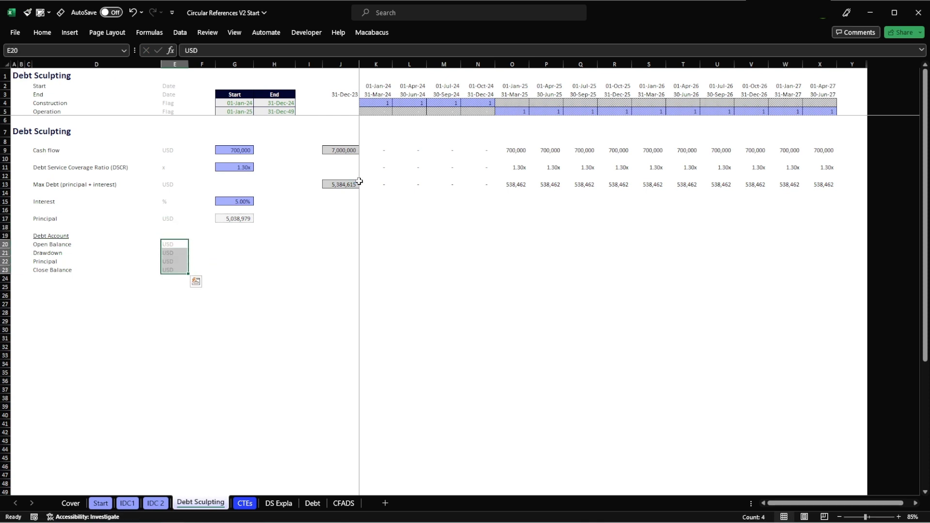
Copy the total and first-period cells J13:K13 of Max Debt to the Drawdown and Principal rows, J21:K22.
key(Right)
key(Right)
key(Right)
key(Right)
key(Right)
key(Up)
key(Up)
key(Up)
key(Up)
key(Up)
key(Up)
key(Up)
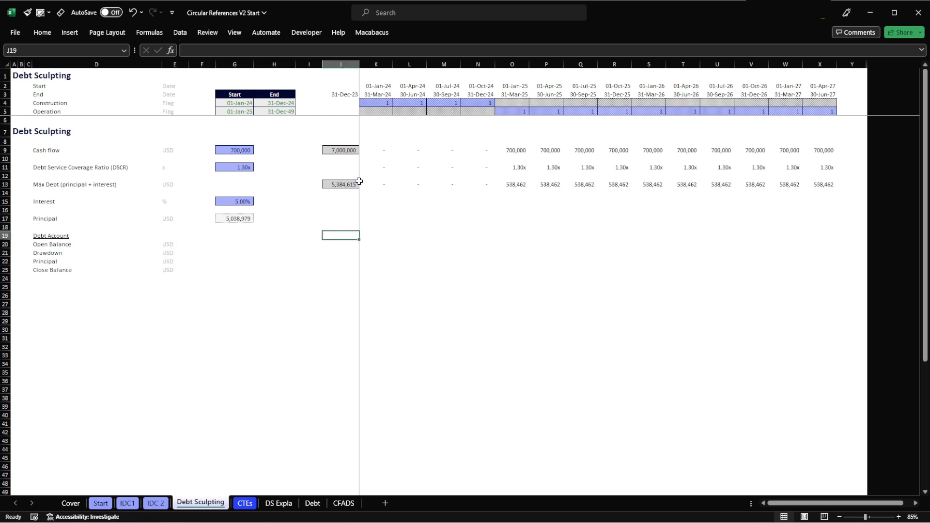
key(shift+Right)
key(ctrl+c)
key(Down)
key(Down)
key(Down)
key(Down)
key(Down)
key(Down)
key(Down)
key(Down)
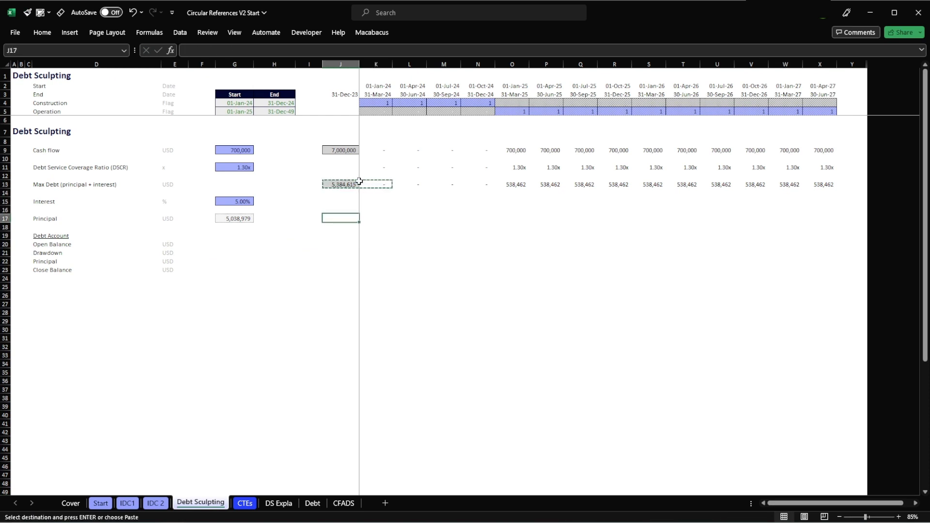
key(shift+Down)
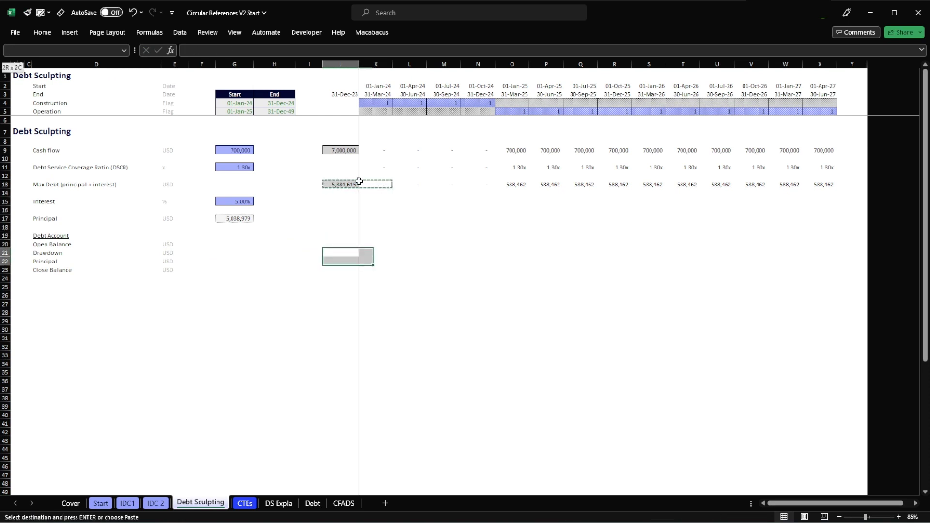
key(shift+Right)
key(Return)
Copy the first-period Drawdown cell K21 to Open Balance in K20 and Close Balance in K23.
key(Right)
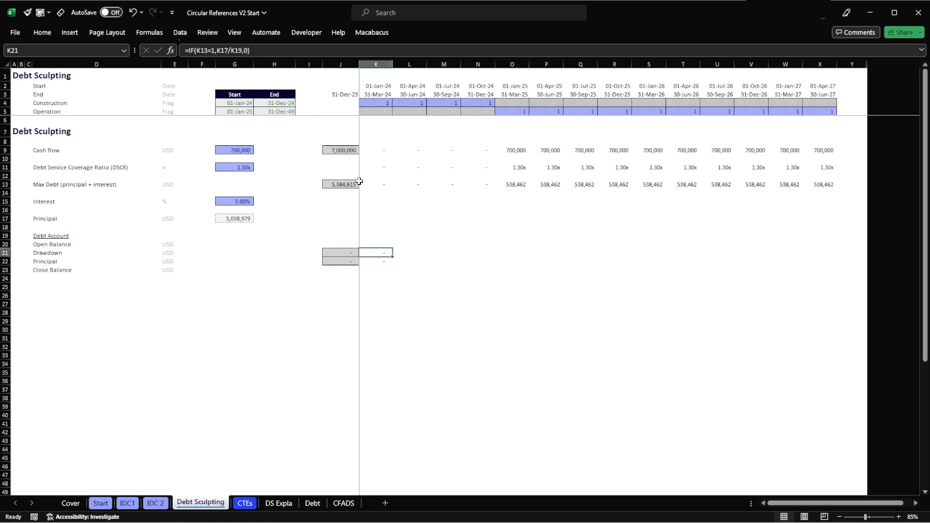
key(ctrl+c)
key(Up)
key(ctrl+v)
key(Down)
key(Down)
key(Down)
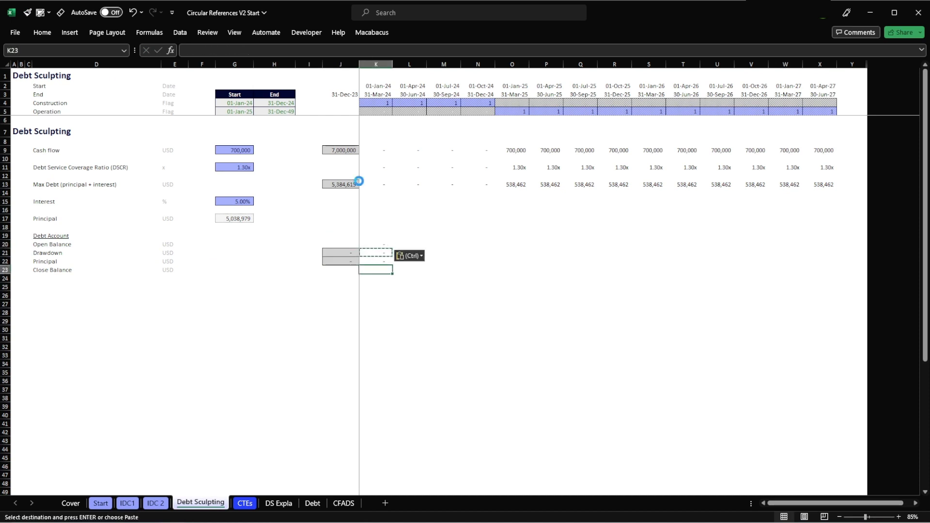
key(Return)
key(F2)
key(Escape)
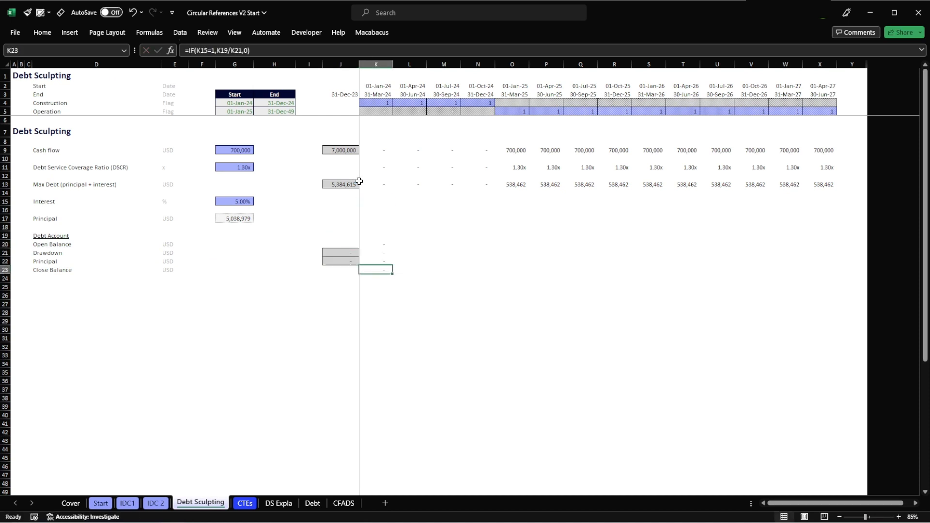
Link the Open Balance in K20 to the previous period's Close Balance with =J23.
key(Up)
key(Up)
key(Up)
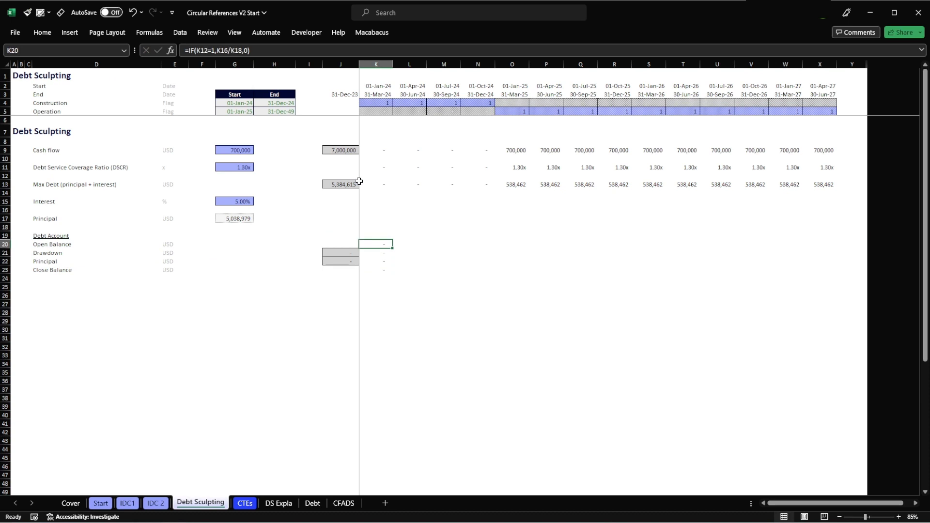
text(=)
key(Left)
key(Down)
key(Down)
key(Down)
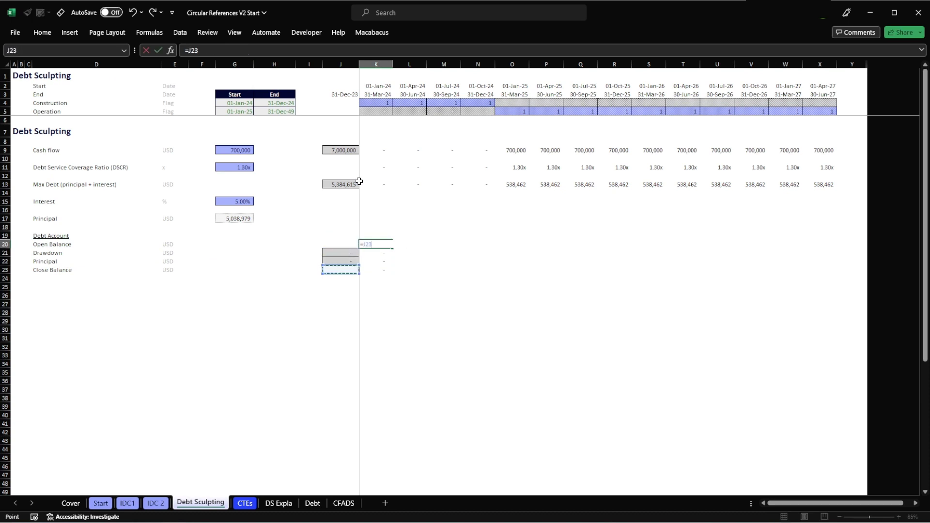
key(Return)
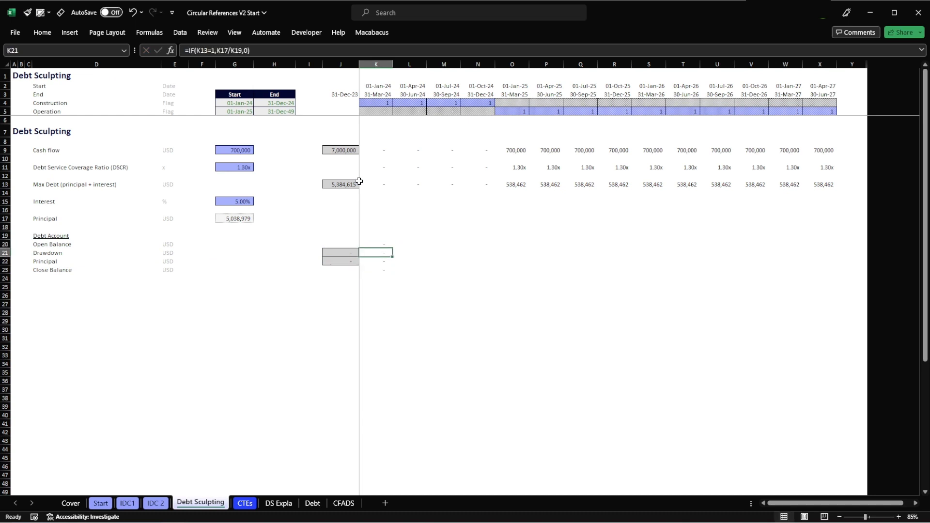
Apply the Tech cell style to the Close Balance cell J23.
key(Up)
key(Left)
key(Left)
key(Down)
key(Down)
key(Right)
key(Down)
key(alt+2)
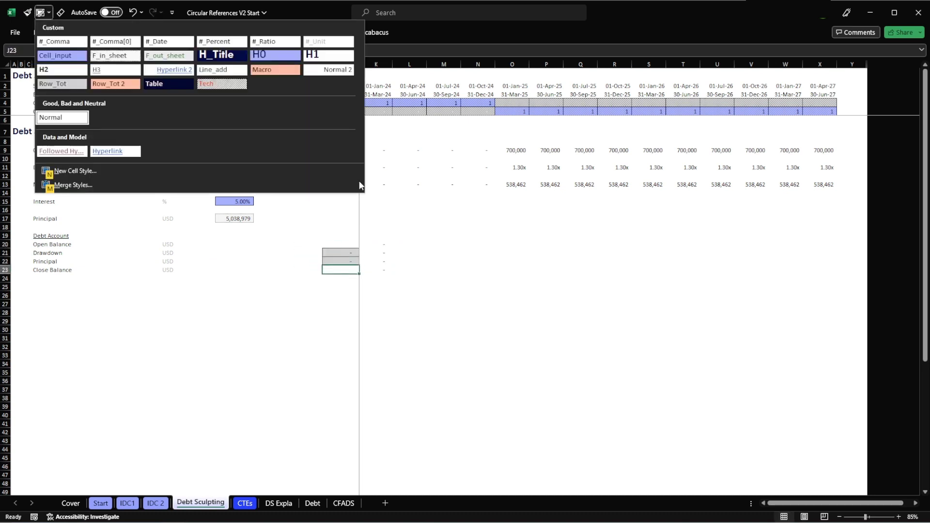
click(216, 87)
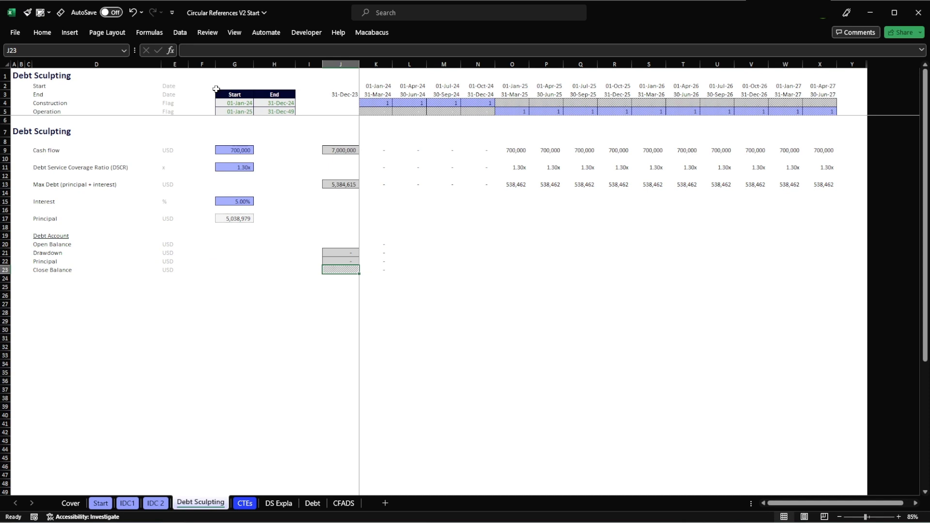
Check the cell reference in the Open Balance formula in K20.
key(Right)
key(Up)
key(Up)
key(Up)
key(F2)
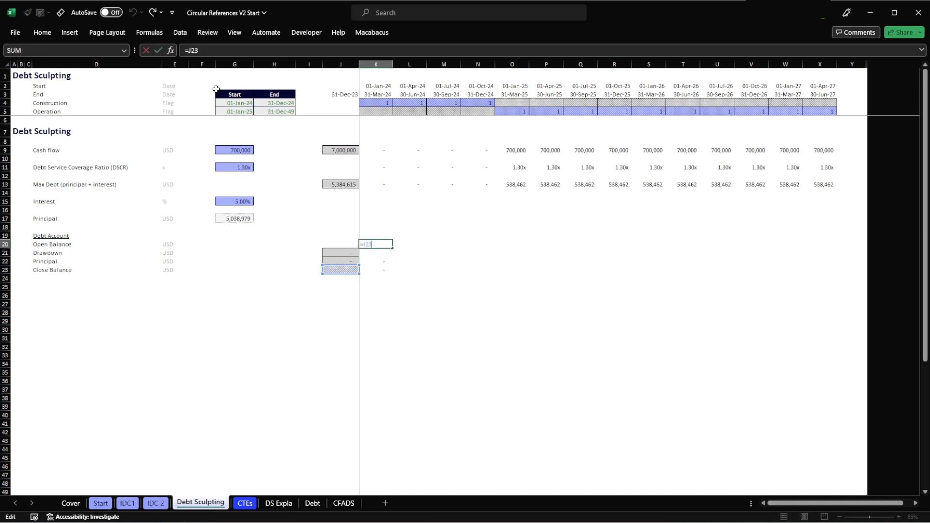
key(Escape)
key(Down)
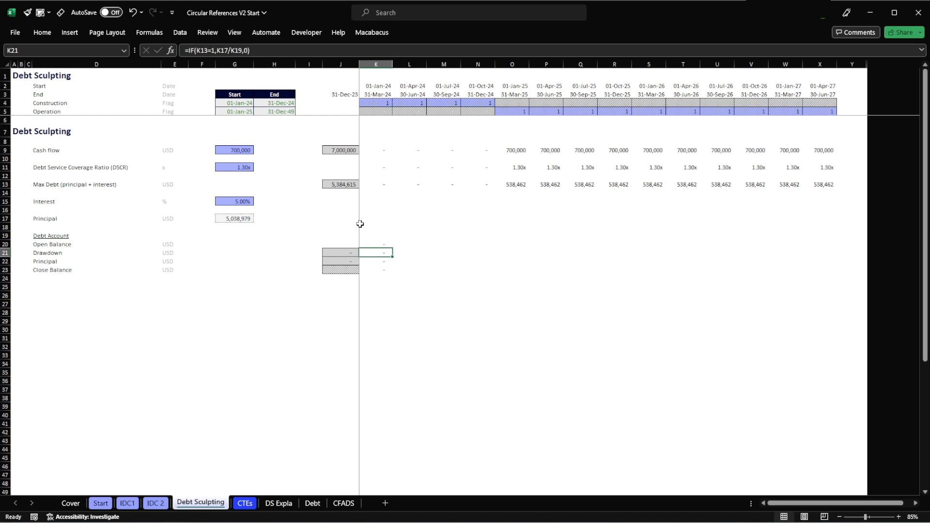
Extend the label in D21 to "Drawdown (at construction end)".
key(Left)
key(Left)
key(Left)
key(Left)
key(Left)
key(Left)
key(Left)
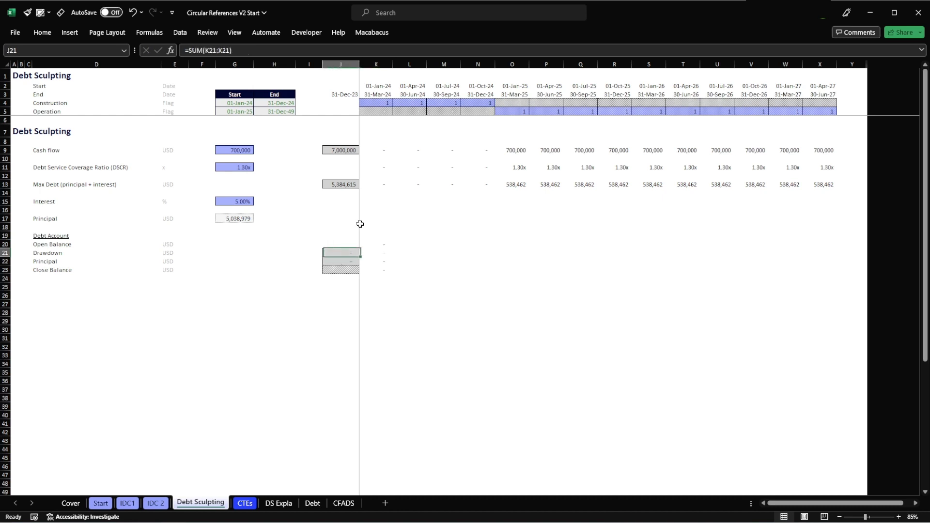
key(F2)
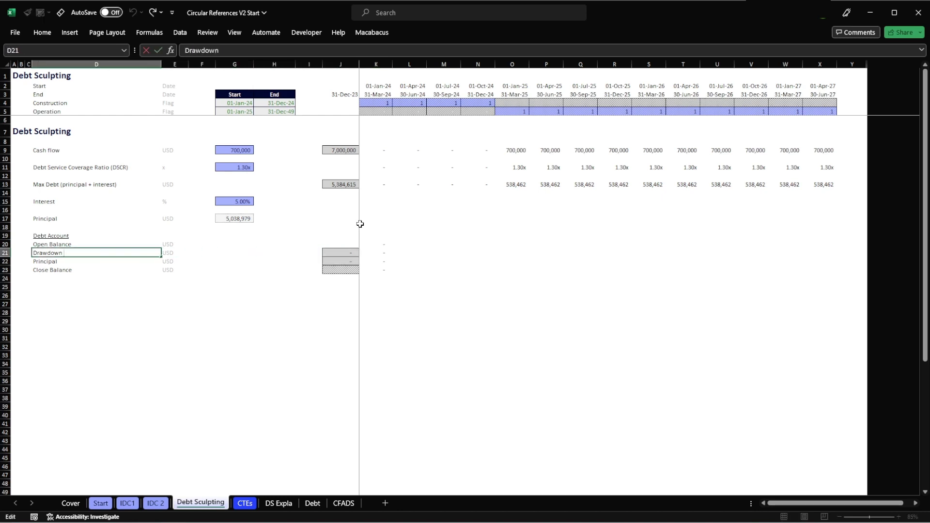
text()at con)
key(BackSpace)
key(BackSpace)
key(BackSpace)
key(BackSpace)
key(BackSpace)
key(BackSpace)
key(BackSpace)
key(BackSpace)
text((at construction end))
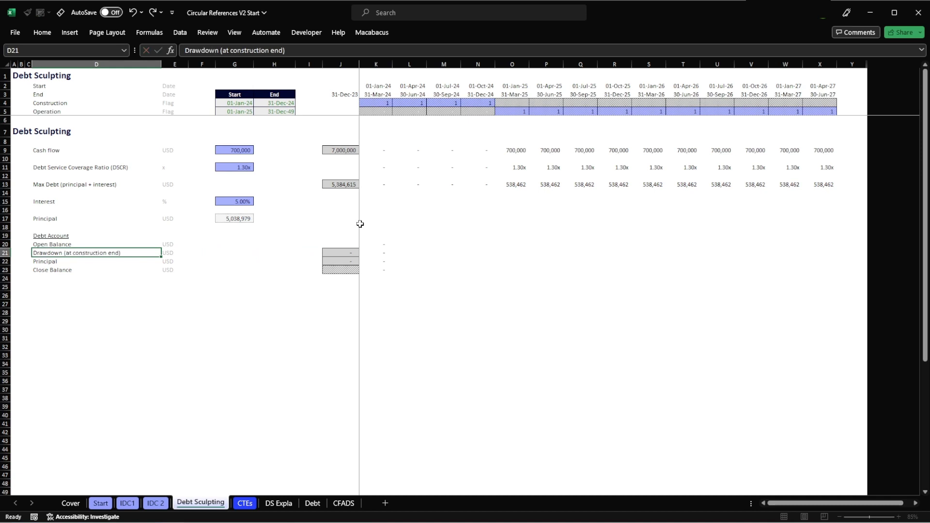
key(Return)
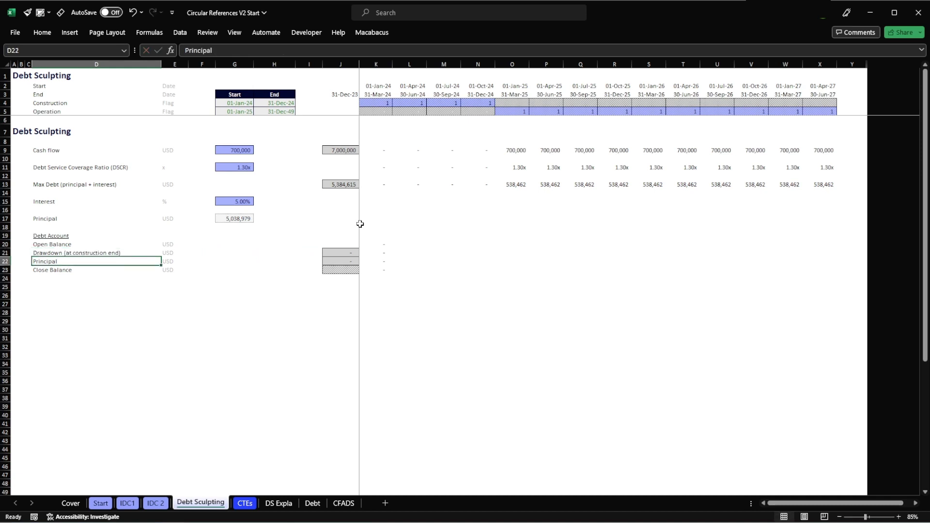
Check the last construction period's end date in N3 on the IDC 2 sheet.
key(ctrl+Page_Up)
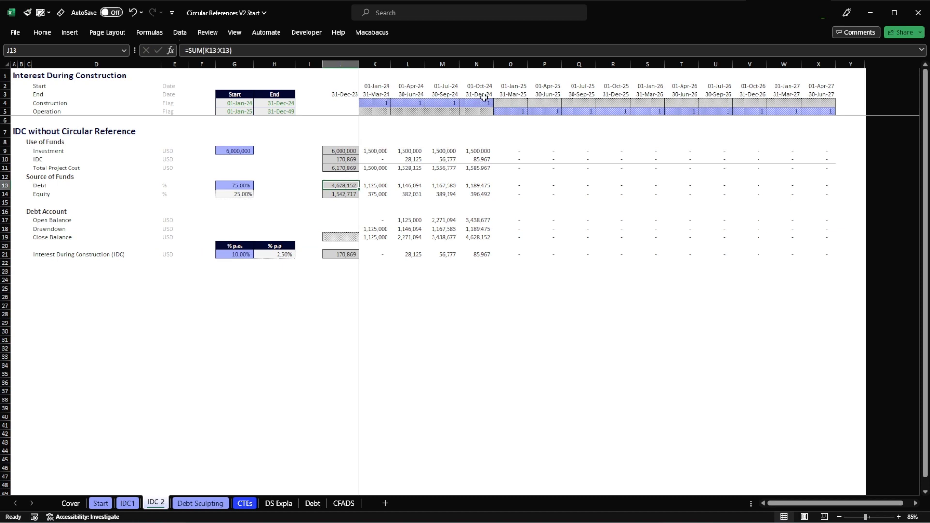
click(476, 64)
click(479, 94)
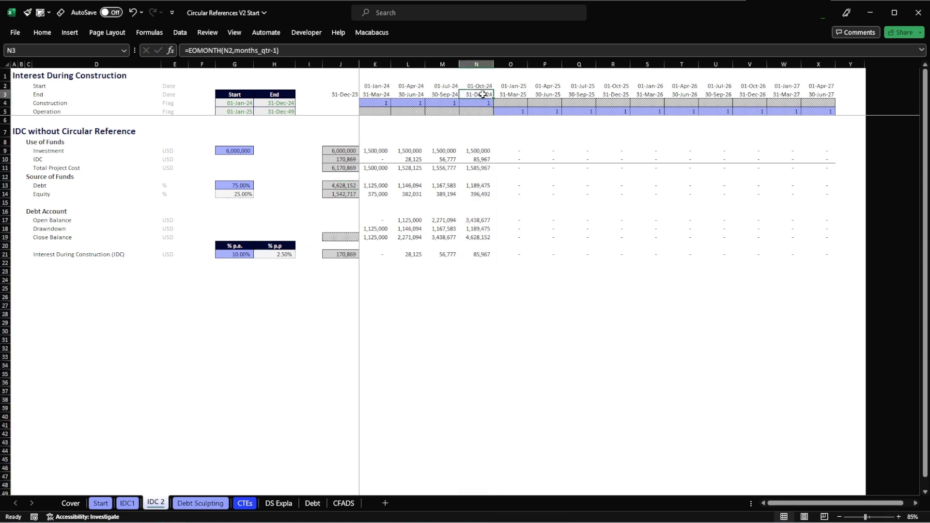
Check the total formula of the Debt row in J13, and return to the Debt Sculpting sheet.
click(345, 185)
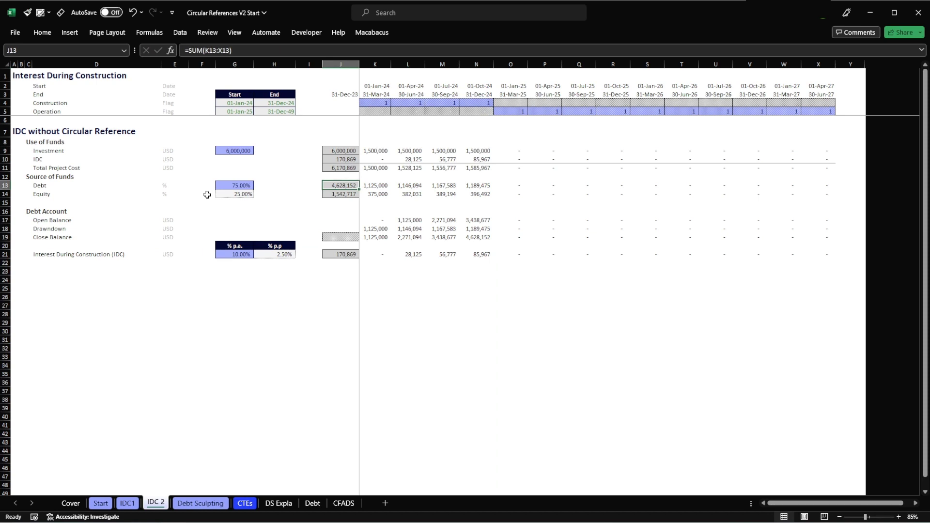
key(ctrl+Page_Down)
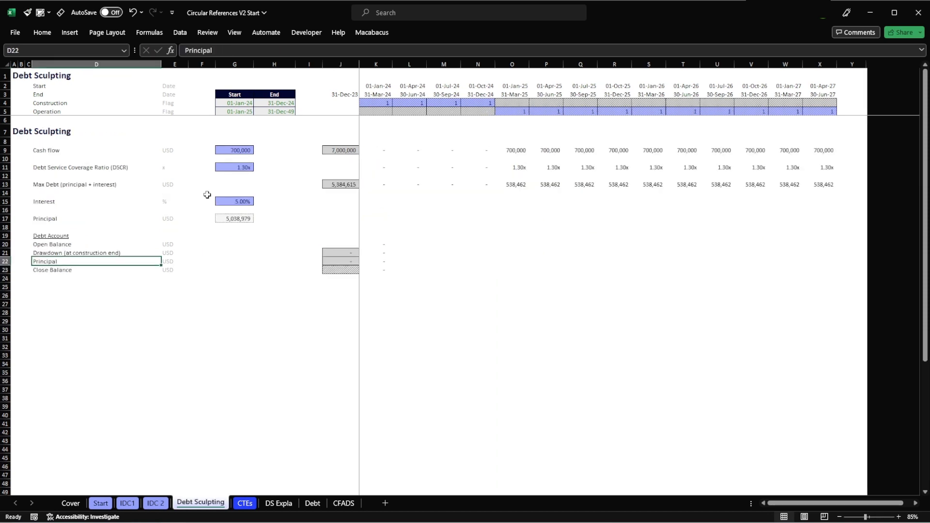
Enter the drawdown formula =IF(K$3=$H$4,$G$17,0) in K21 so the principal is drawn at construction end.
key(Up)
key(Right)
key(Right)
key(Right)
key(Right)
key(Right)
key(Right)
key(Right)
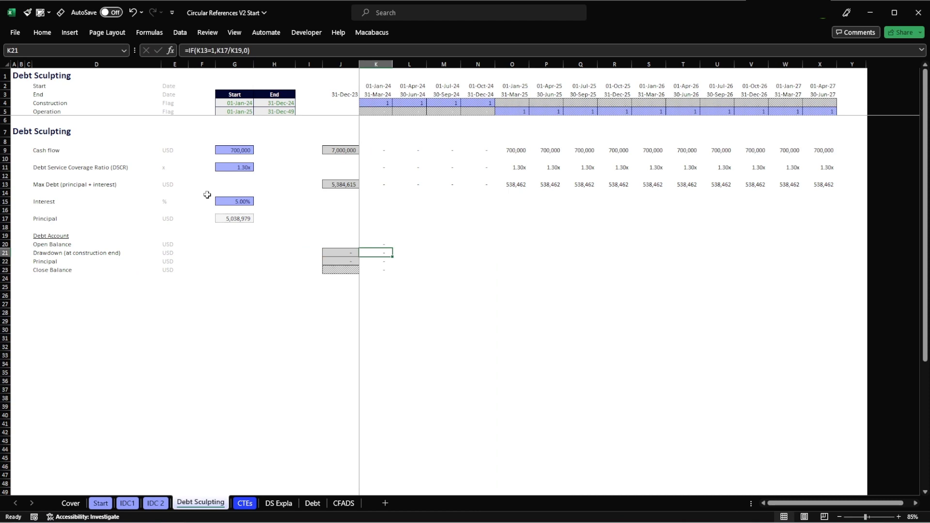
text(=)
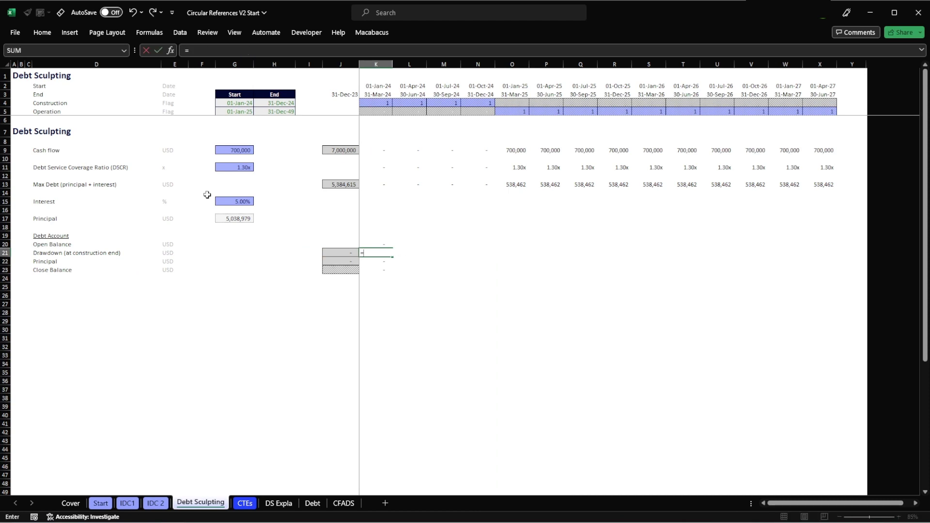
text(IF()
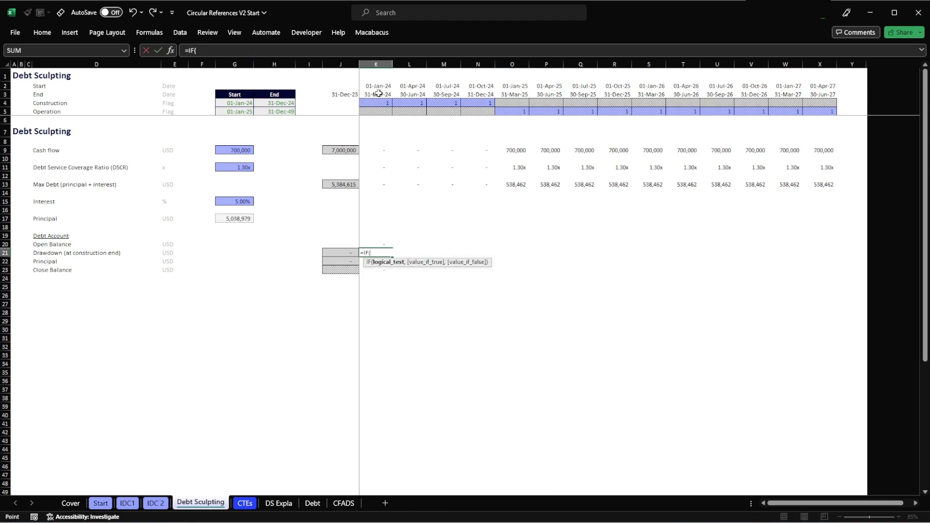
click(378, 93)
key(F4)
key(F4)
click(279, 103)
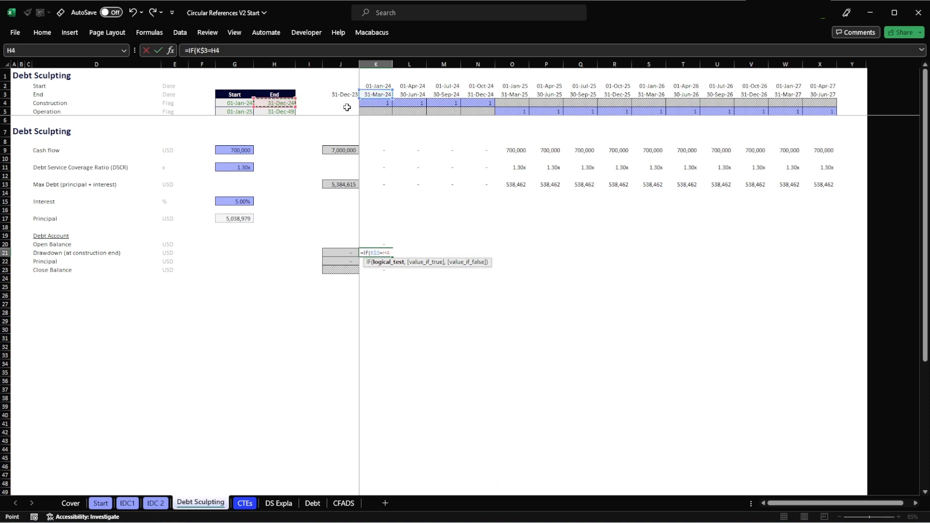
key(F4)
text(,)
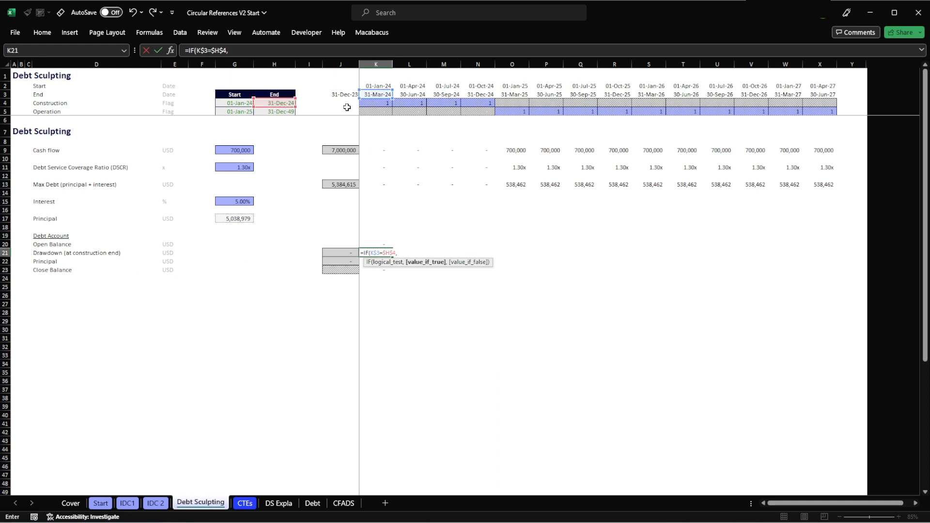
click(226, 219)
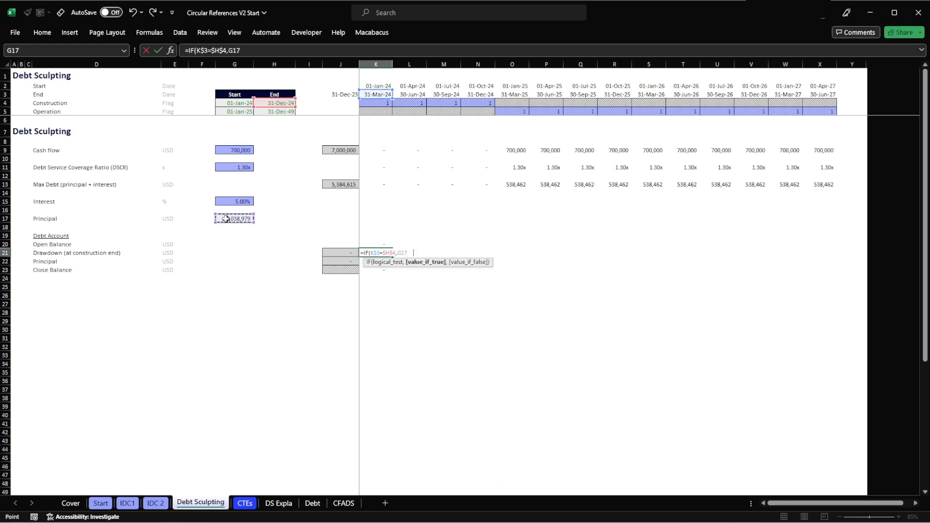
key(F4)
text(,)
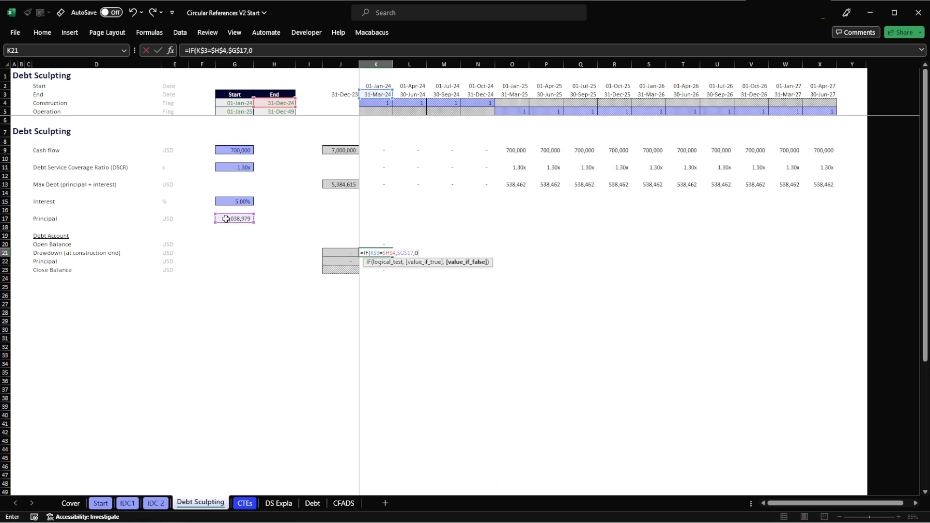
text(0)
key(Return)
Copy the drawdown formula from K21 across the timeline to X21, and check the result in N21.
key(Up)
key(ctrl+c)
key(shift+Right)
key(shift+Right)
key(shift+Right)
key(shift+Right)
key(shift+Right)
key(shift+Right)
key(shift+Right)
key(shift+Right)
key(shift+Right)
key(shift+Right)
key(shift+Right)
key(shift+Right)
key(shift+Right)
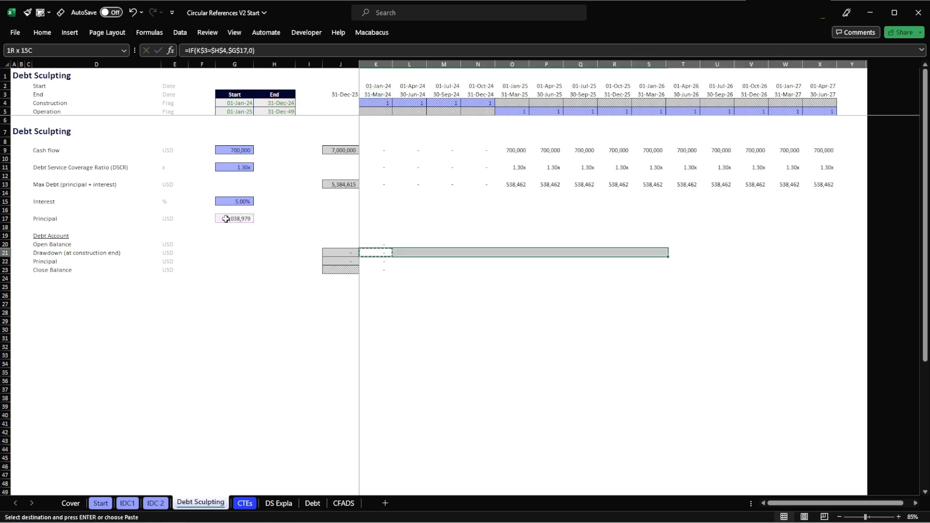
key(Return)
key(Right)
key(Right)
key(Right)
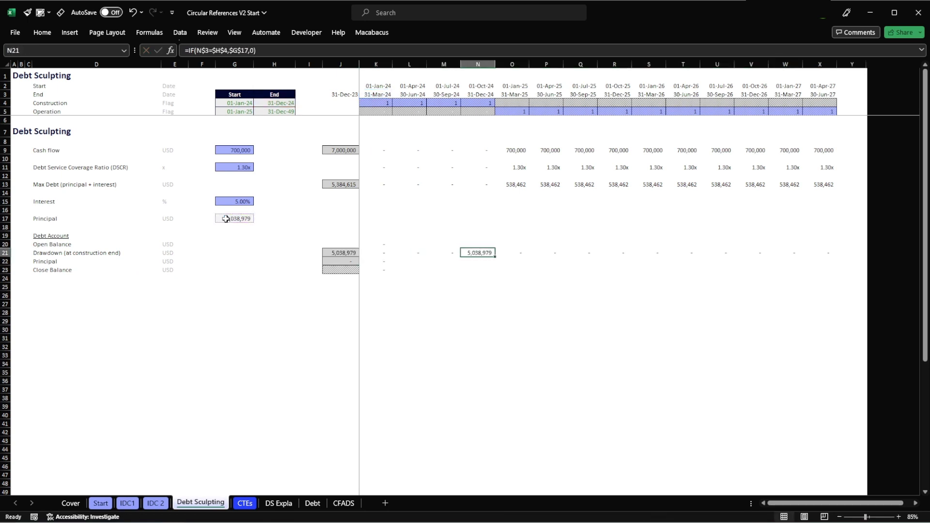
Copy the Open Balance formula from K20 across the timeline to X20.
key(ctrl+space)
key(Down)
key(Up)
key(Left)
key(Left)
key(Left)
key(Up)
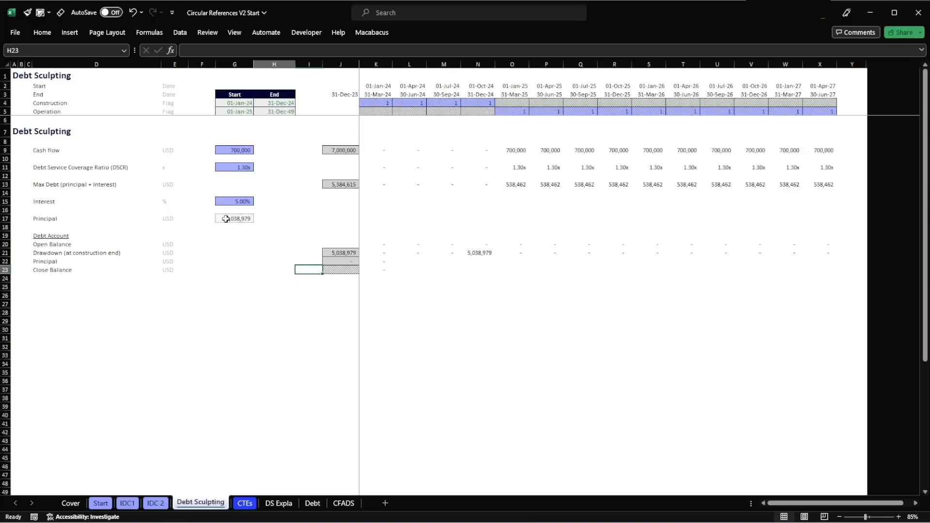
Extend the label in D22 to "Principal payment".
key(Left)
key(Left)
key(Left)
key(Left)
key(Up)
key(F2)
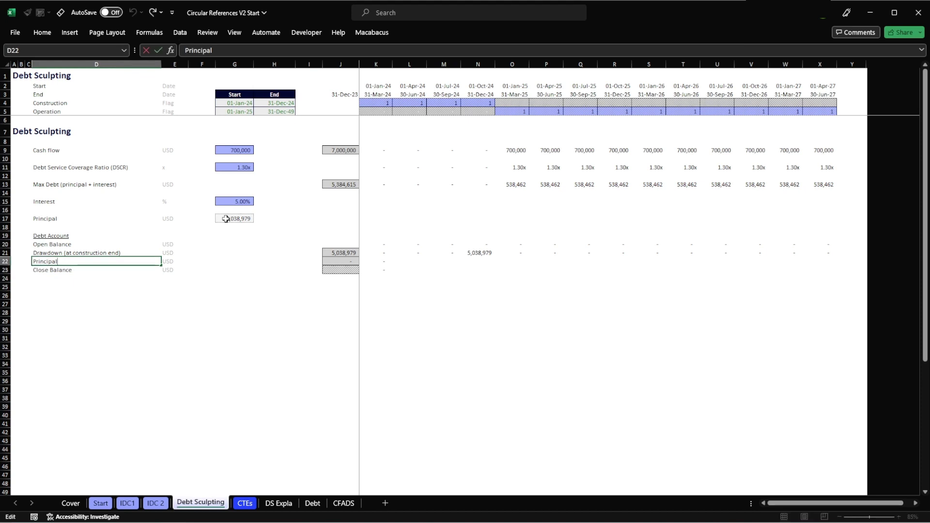
text(payment)
key(Return)
Clear the leftover formula in the Principal payment row from K22 across the timeline.
key(Up)
key(Right)
key(Right)
key(Right)
key(Right)
key(Right)
key(Right)
key(Right)
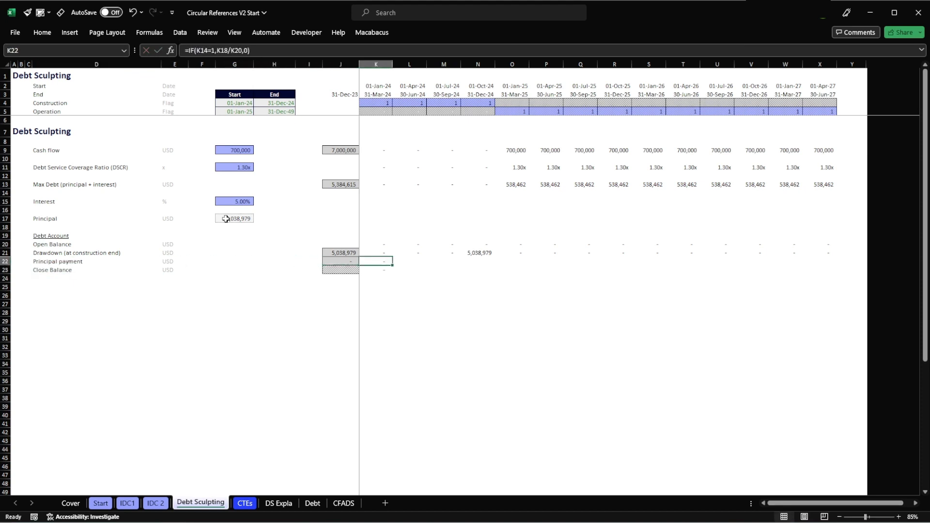
key(Left)
key(Left)
key(Left)
key(Left)
key(Left)
key(Left)
key(Left)
key(Left)
key(Right)
key(Right)
key(Right)
key(Right)
key(Right)
key(Right)
key(Right)
key(Right)
key(Right)
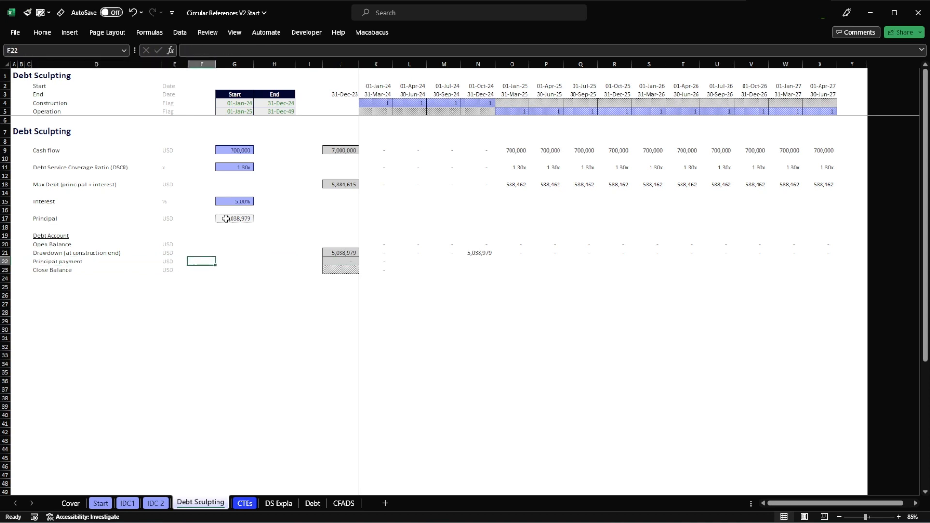
key(Left)
key(shift+Right)
key(shift+Right)
key(shift+Right)
key(shift+Right)
key(shift+Right)
key(shift+Right)
key(shift+Right)
key(shift+Right)
key(shift+Right)
key(shift+Right)
key(shift+Right)
key(shift+Right)
key(shift+Right)
key(shift+Right)
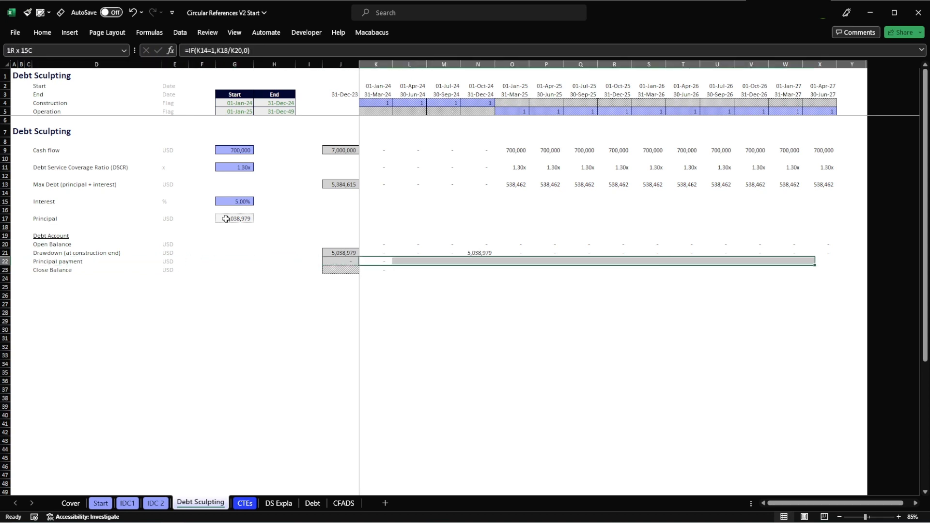
key(Delete)
key(Left)
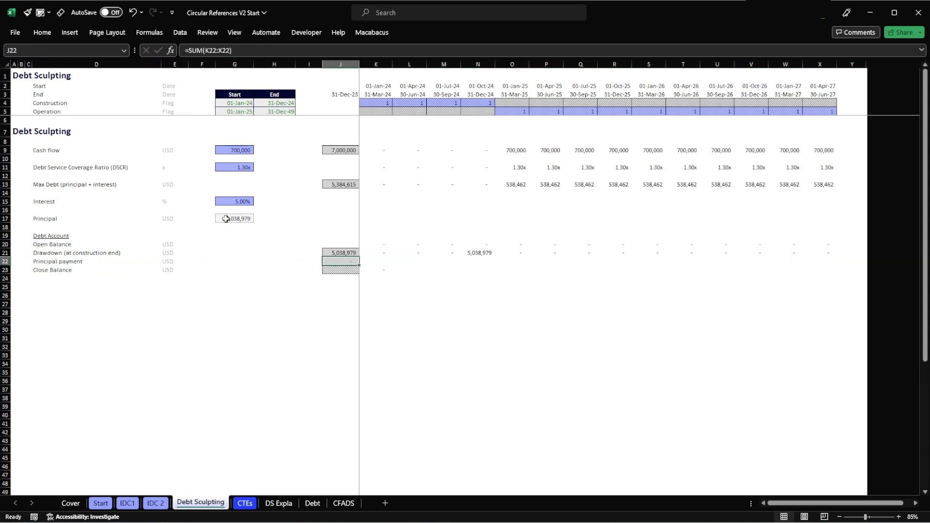
key(Right)
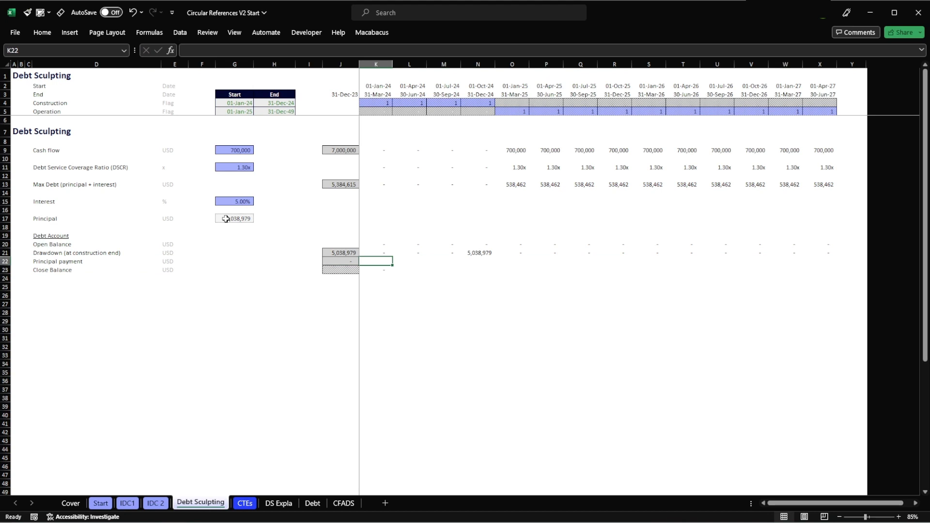
Replace the Close Balance formula in K23 with =SUM(K20:K22).
key(Down)
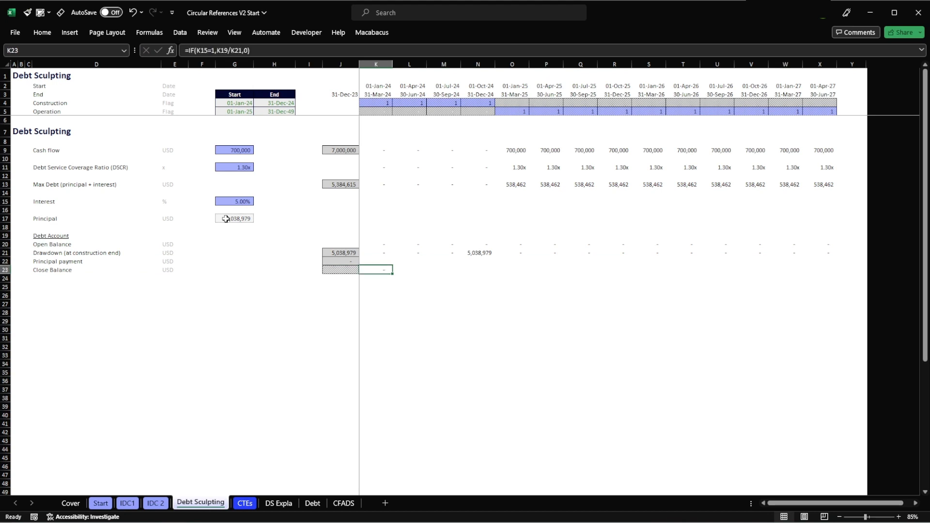
key(alt+equal)
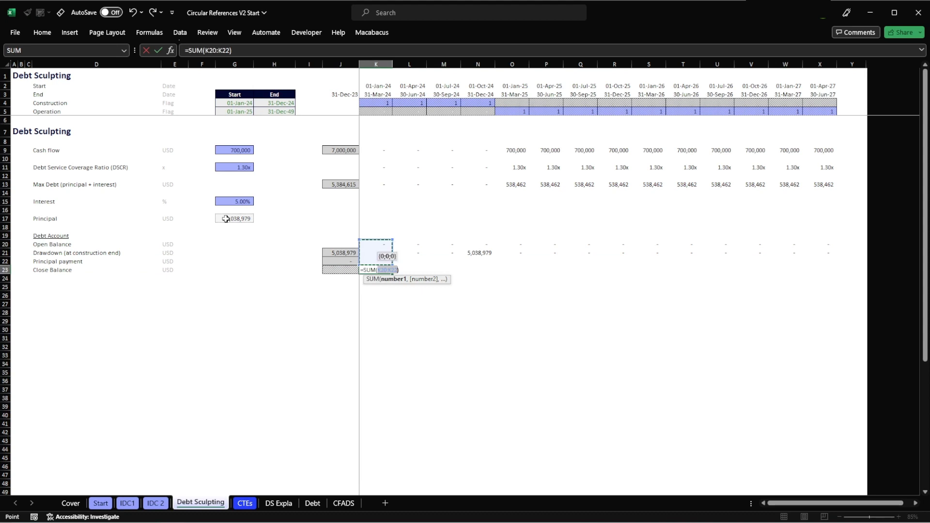
key(Return)
key(Up)
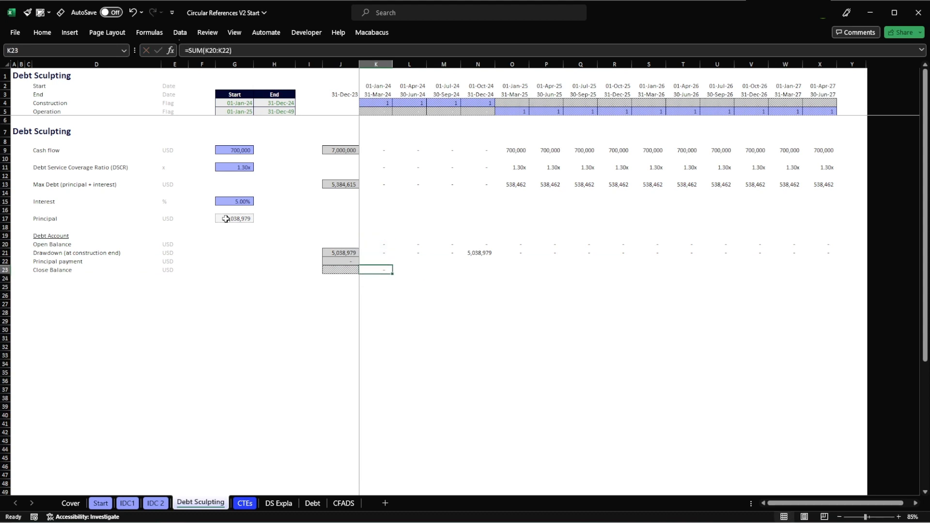
Copy the Close Balance formula from K23 across the timeline to X23.
key(ctrl+c)
key(shift+Right)
key(shift+Right)
key(shift+Right)
key(shift+Right)
key(shift+Right)
key(shift+Right)
key(shift+Right)
key(shift+Right)
key(shift+Right)
key(shift+Right)
key(shift+Right)
key(shift+Right)
key(shift+Right)
key(shift+Right)
key(shift+Left)
key(Return)
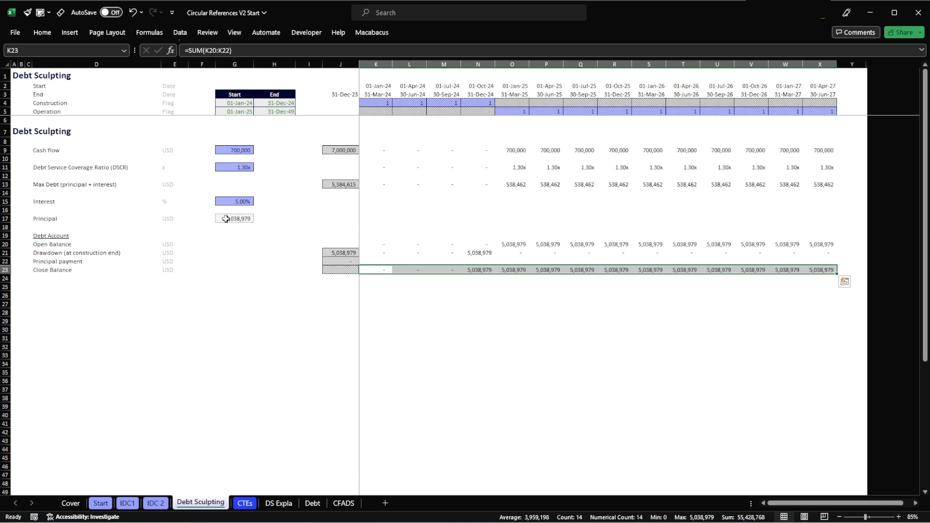
Apply a top border to the Close Balance cells K23:X23.
key(alt)
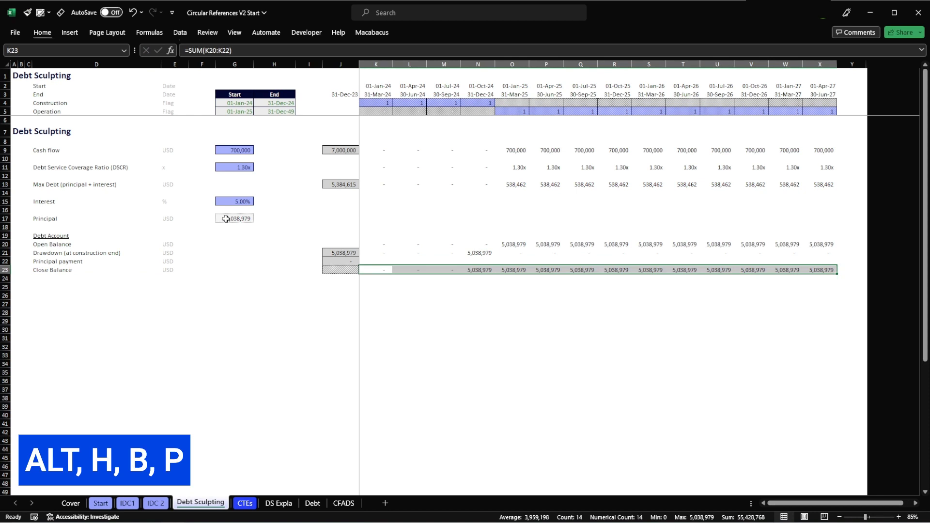
key(h)
key(b)
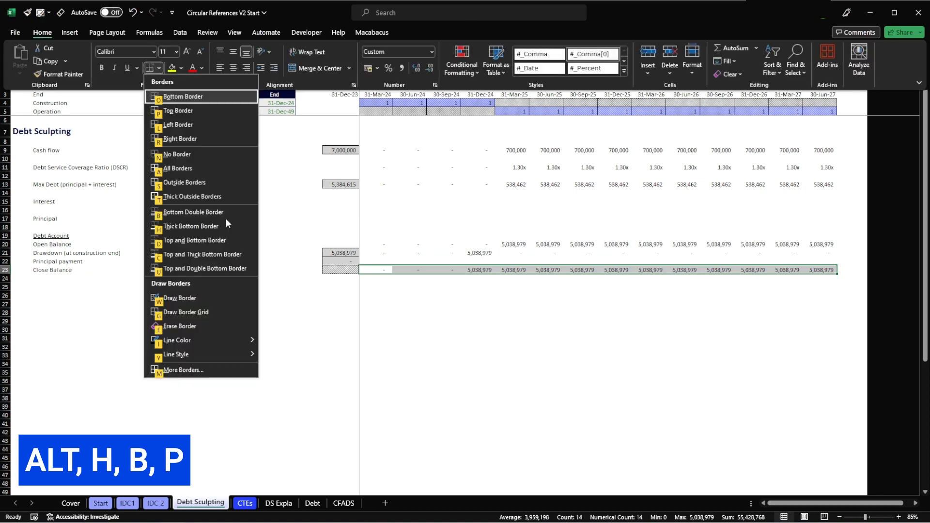
key(p)
Check the Close Balance formulas along row 23, including R23, and highlight the debt account rows 20 to 23.
key(Right)
key(Right)
key(Right)
key(Right)
key(Right)
key(Right)
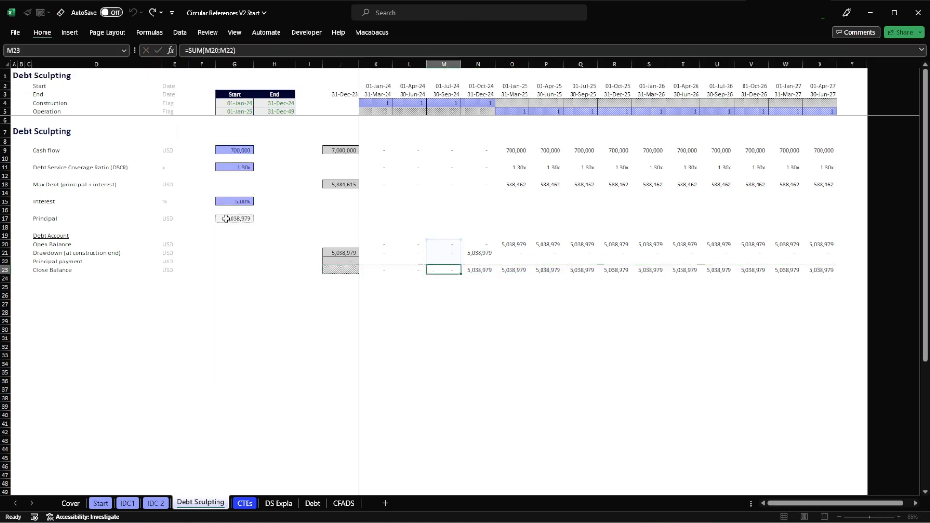
key(Right)
key(Right)
key(Right)
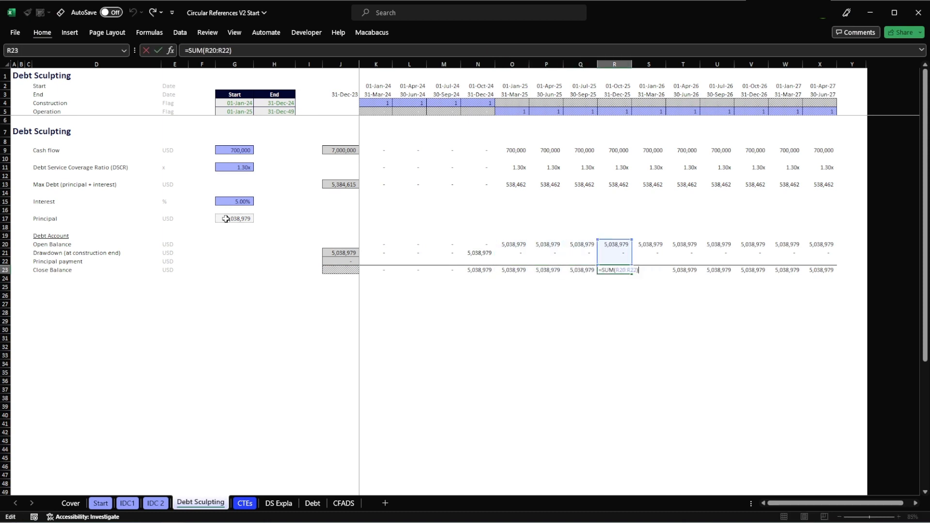
key(Right)
key(Right)
key(Right)
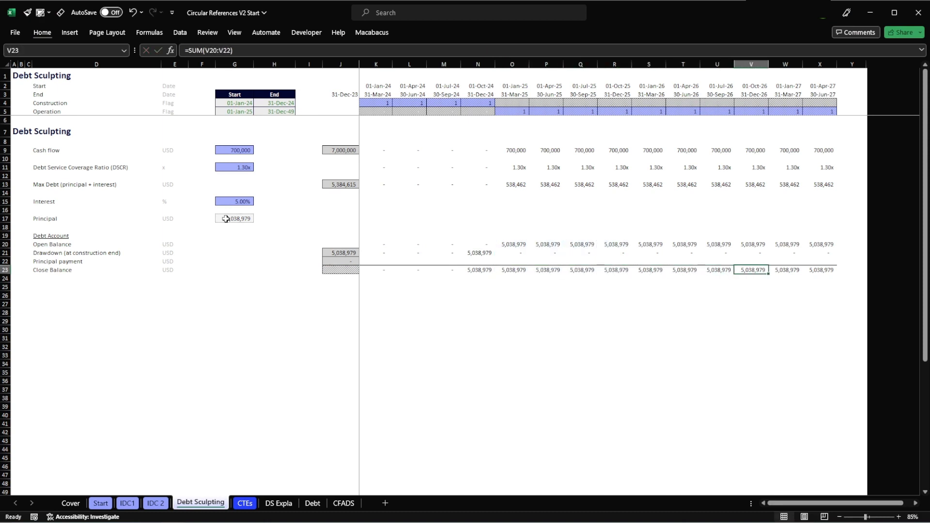
key(Left)
key(ctrl+Left)
key(ctrl+Left)
key(ctrl+Left)
key(shift+space)
key(shift+Up)
key(shift+Up)
key(shift+Up)
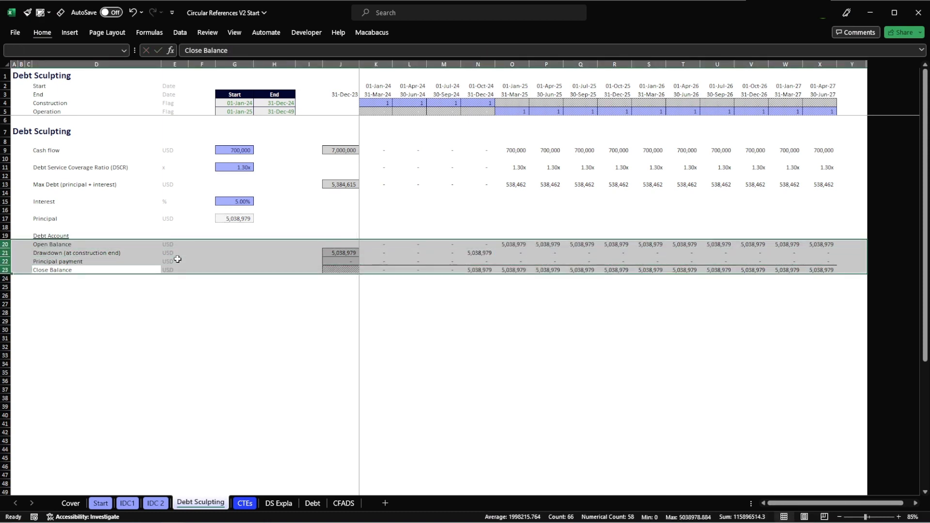
Add the row labels Interest Payment in D25 and Principal Payment in D26 below the debt account.
key(Down)
key(Down)
key(Down)
key(Up)
key(Up)
key(Up)
key(Up)
key(Down)
key(Down)
key(Down)
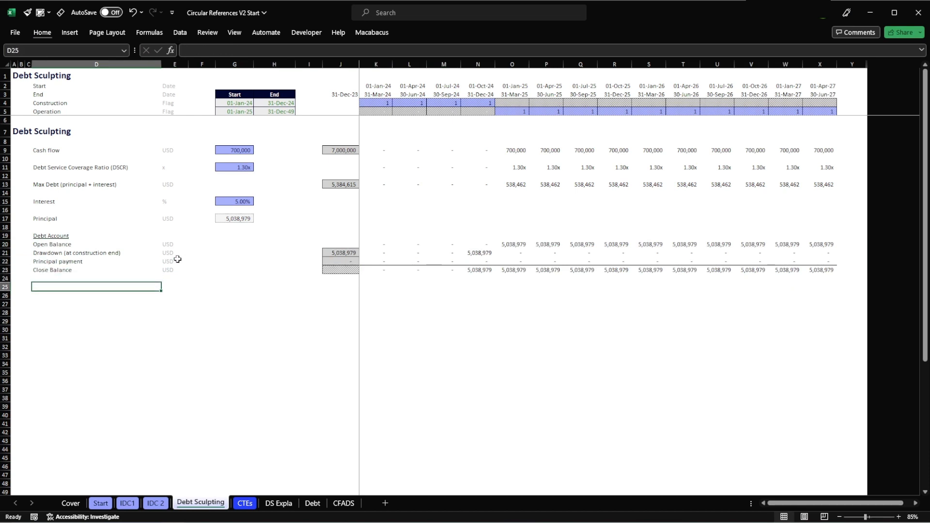
text(Interest)
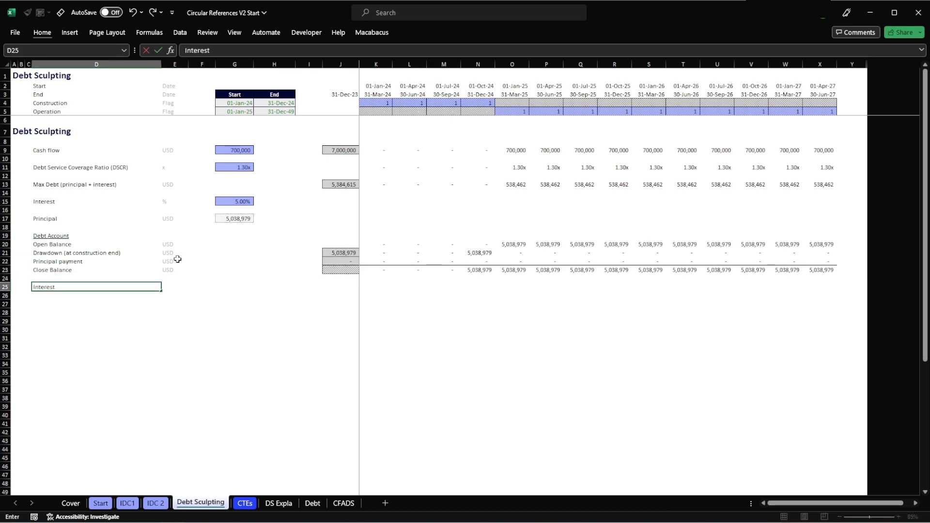
text( Payment)
key(Return)
text(PRinciap)
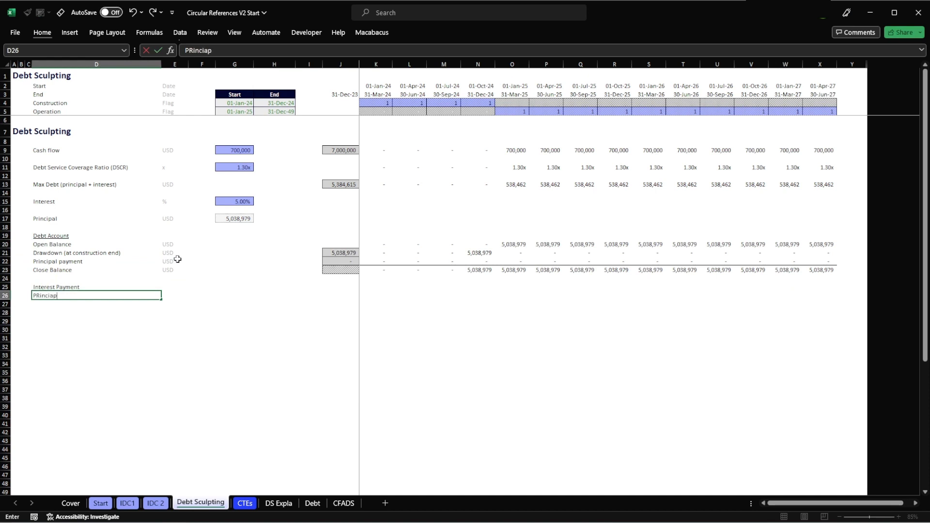
text(l Payment)
key(Right)
Copy the USD unit from E23 to E25:E26 for the two payment rows.
key(Right)
key(Up)
key(Up)
key(Left)
key(Up)
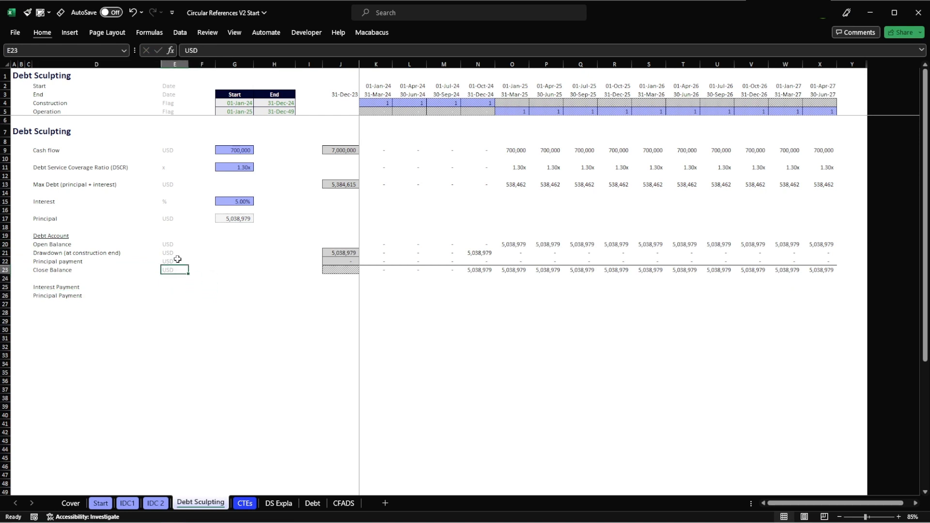
key(ctrl+c)
key(Down)
key(Down)
key(shift+Down)
key(Return)
key(Left)
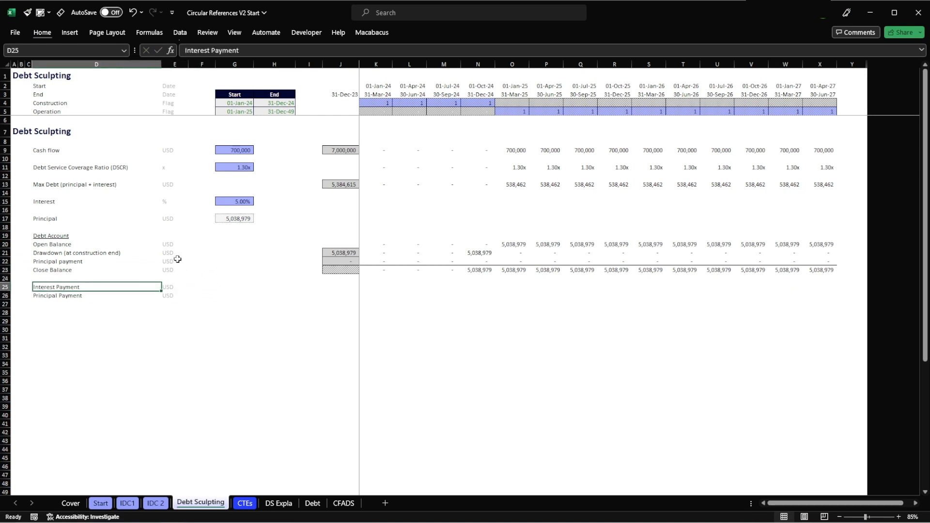
key(Right)
key(Right)
key(Down)
key(Left)
key(Left)
key(Up)
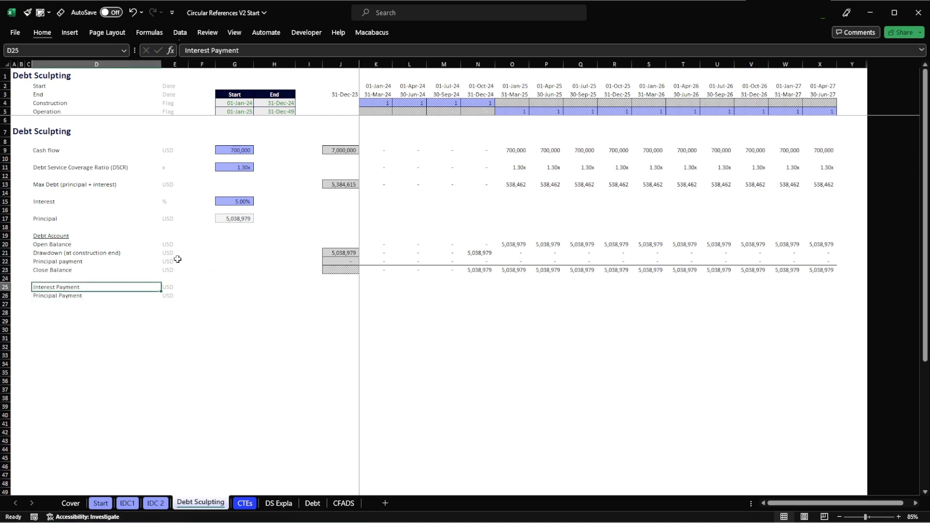
Copy the Principal payment cells J22:K22 into the Interest Payment and Principal Payment rows at J25:K26.
key(Up)
key(Right)
key(Right)
key(Right)
key(Right)
key(Down)
key(Right)
key(Right)
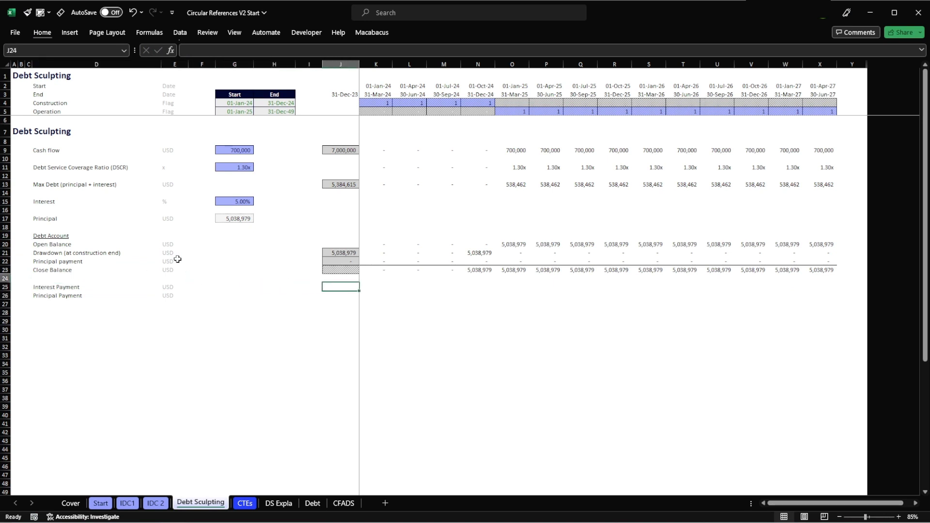
key(Up)
key(Up)
key(Up)
key(shift+Right)
key(ctrl+c)
key(Down)
key(Down)
key(Down)
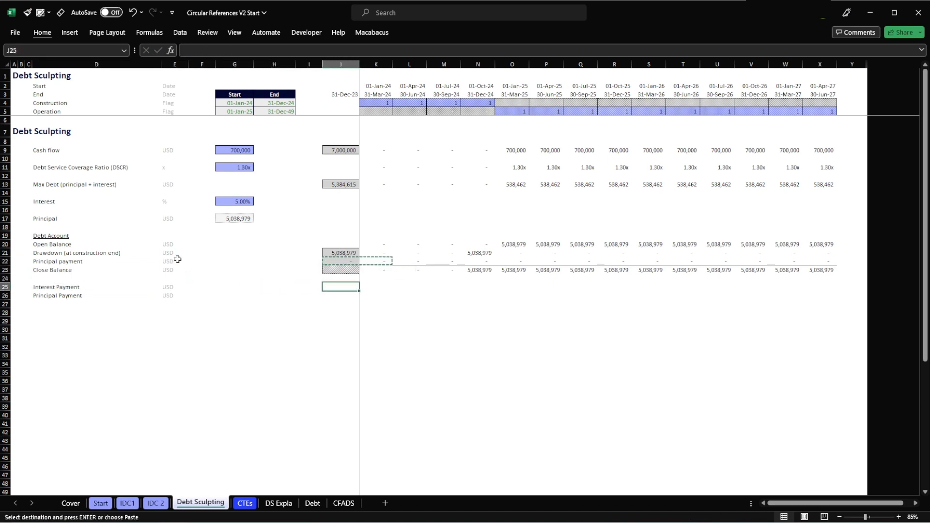
key(shift+Down)
key(Return)
Clear the pasted formulas from K25 and K26, keeping the row totals in column J.
key(Right)
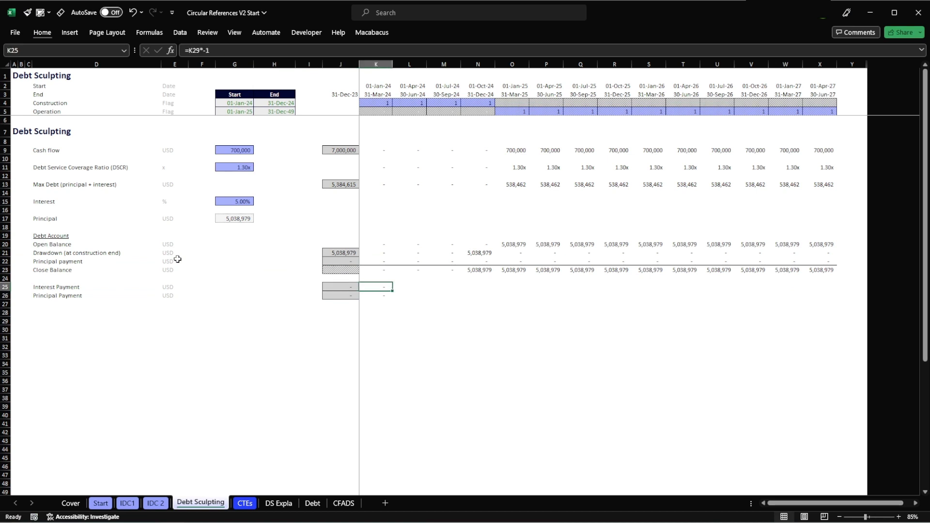
key(F2)
key(Escape)
key(Delete)
key(Down)
key(Delete)
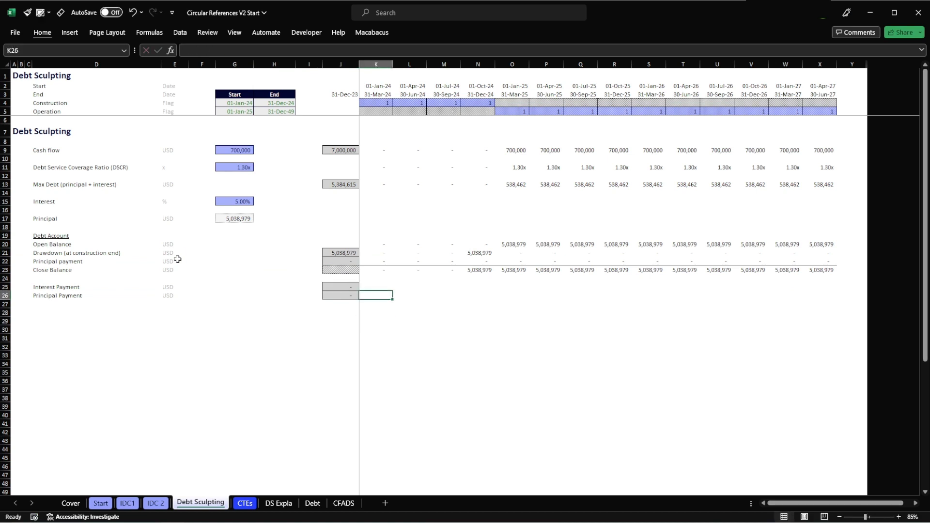
key(Up)
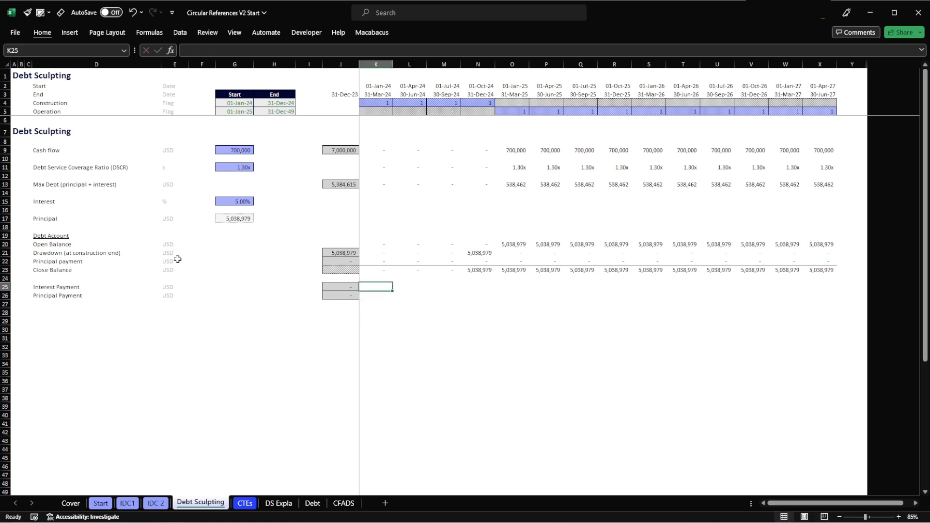
Enter the Interest Payment formula =K20*$G$15 in K25, multiplying the open balance by the interest rate.
text(=)
key(Up)
key(Up)
key(Up)
key(Up)
key(Up)
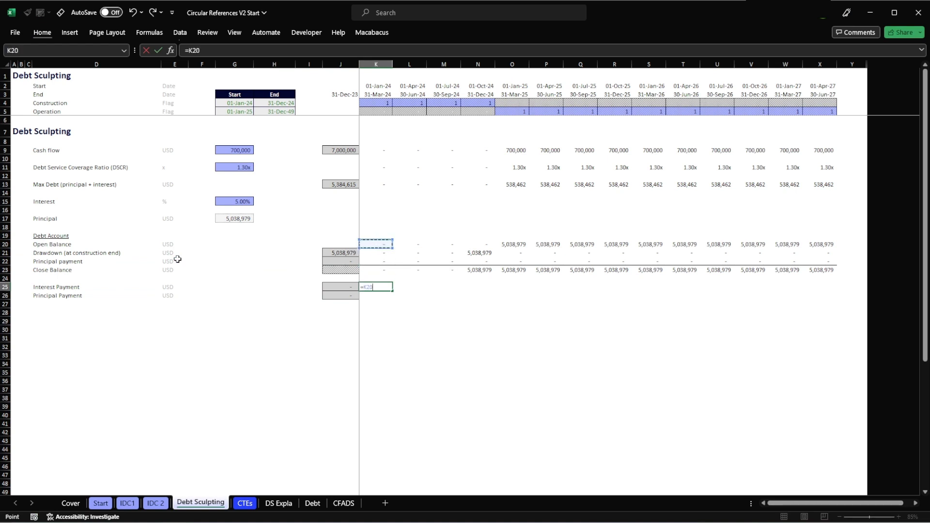
text(*)
click(237, 196)
ctrl+click(237, 207)
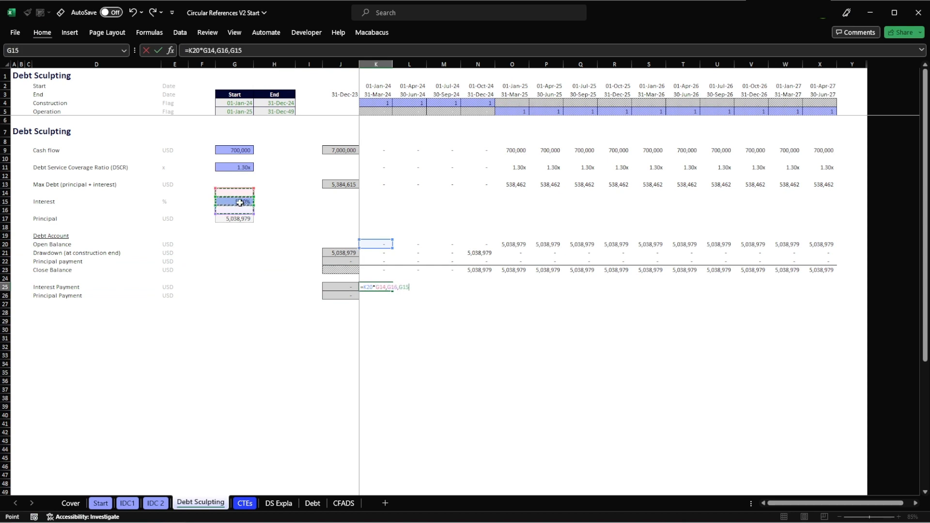
key(BackSpace)
key(BackSpace)
key(BackSpace)
key(BackSpace)
key(BackSpace)
key(BackSpace)
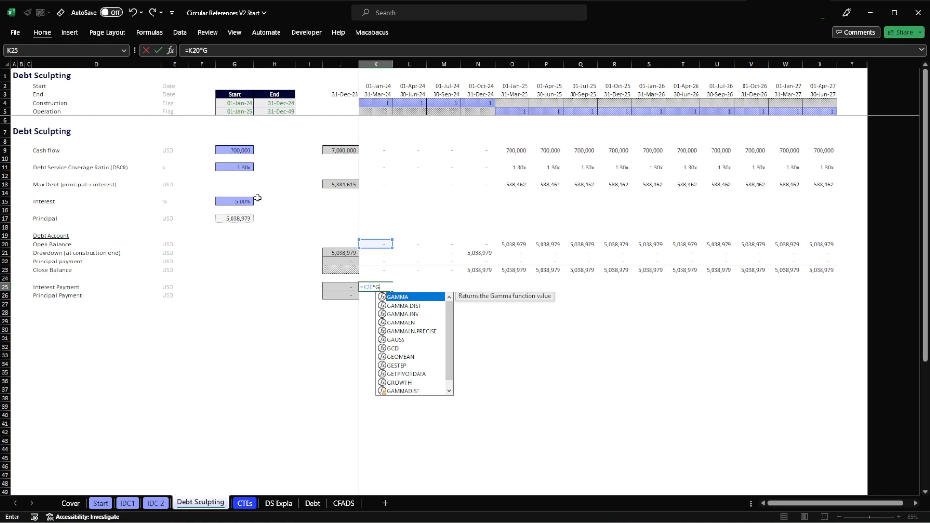
key(BackSpace)
click(237, 202)
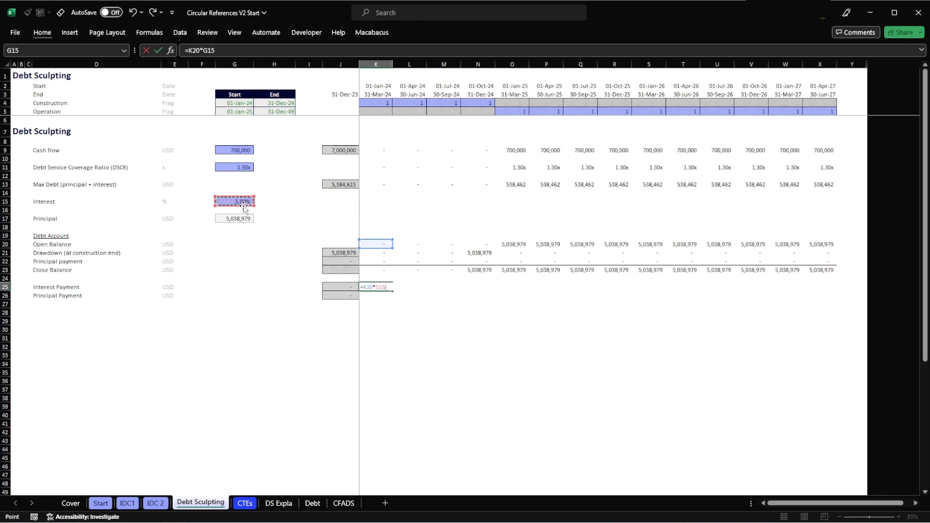
key(F4)
key(ctrl+Return)
Copy the Interest Payment formula from K25 across the timeline to X25.
key(ctrl+c)
key(shift+Right)
key(shift+Right)
key(shift+Right)
key(shift+Right)
key(shift+Right)
key(shift+Right)
key(shift+Right)
key(shift+Right)
key(shift+Right)
key(shift+Right)
key(shift+Right)
key(shift+Right)
key(shift+Right)
key(Return)
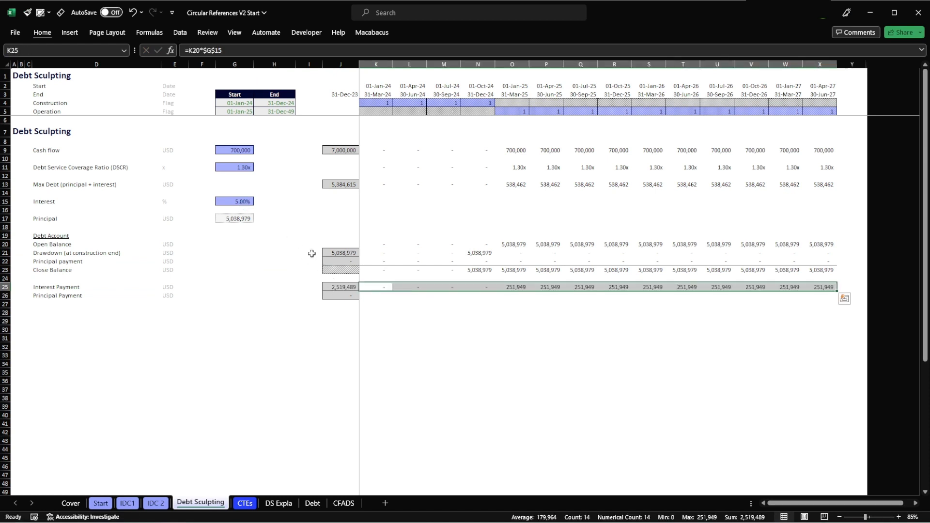
Compare the Principal in G17 with the Max Debt total in J13 and the Interest Payment total in J25.
click(242, 218)
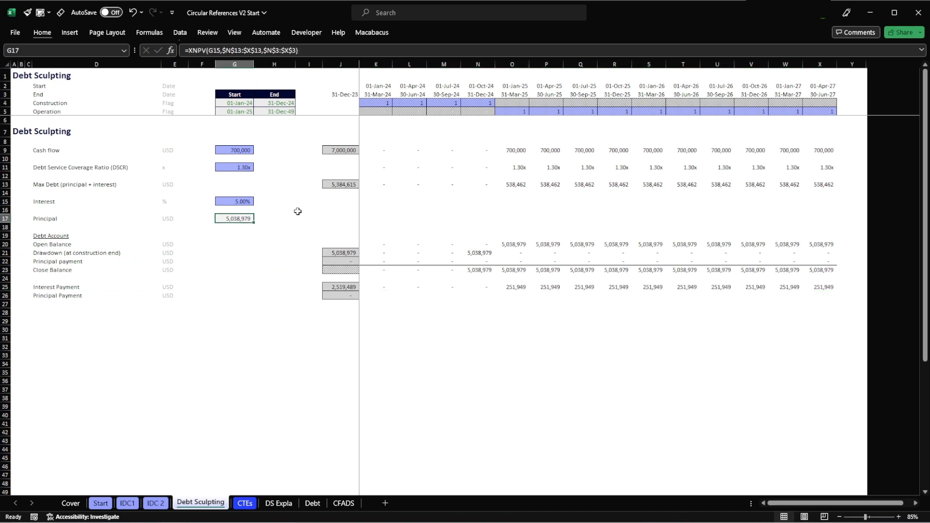
ctrl+click(346, 188)
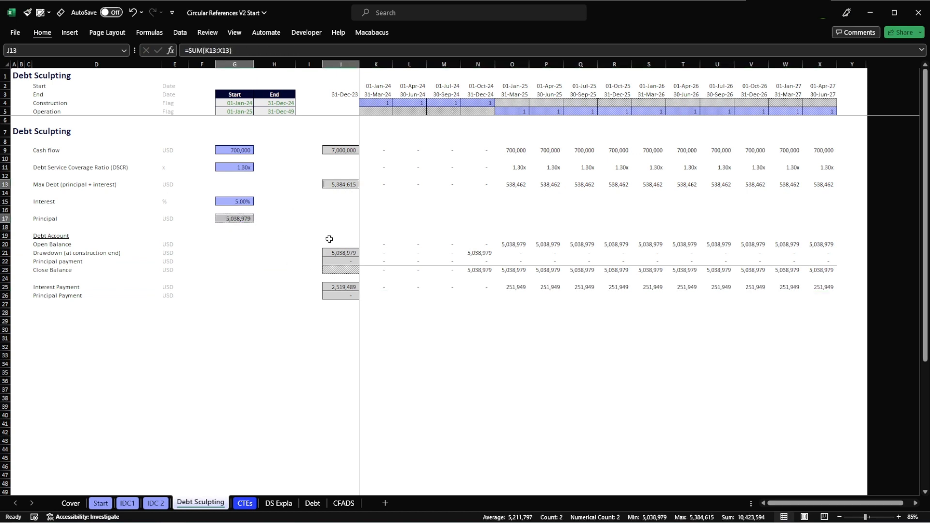
click(344, 286)
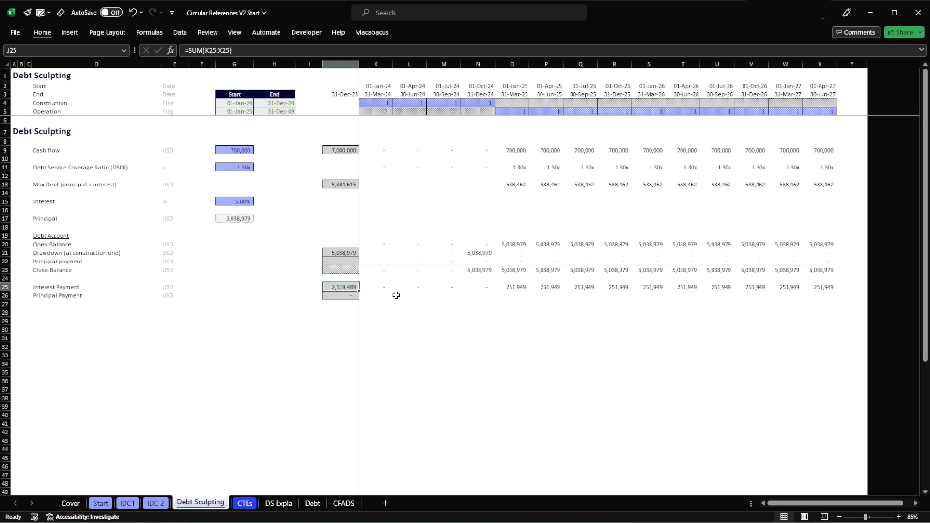
click(223, 218)
ctrl+click(348, 184)
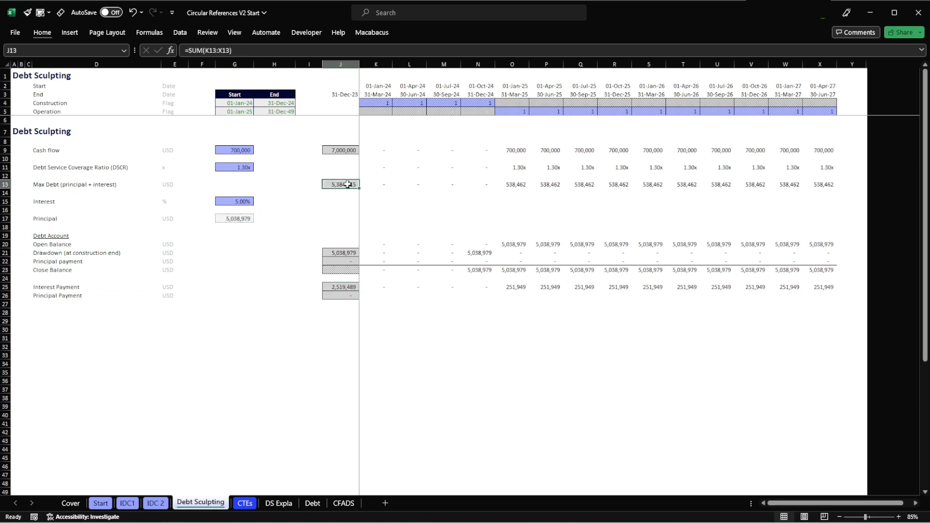
click(241, 218)
ctrl+click(340, 184)
Check the interest implied by the sizing with a temporary formula =J13-G17 in J17, and clear the cell.
click(307, 212)
key(Down)
key(Right)
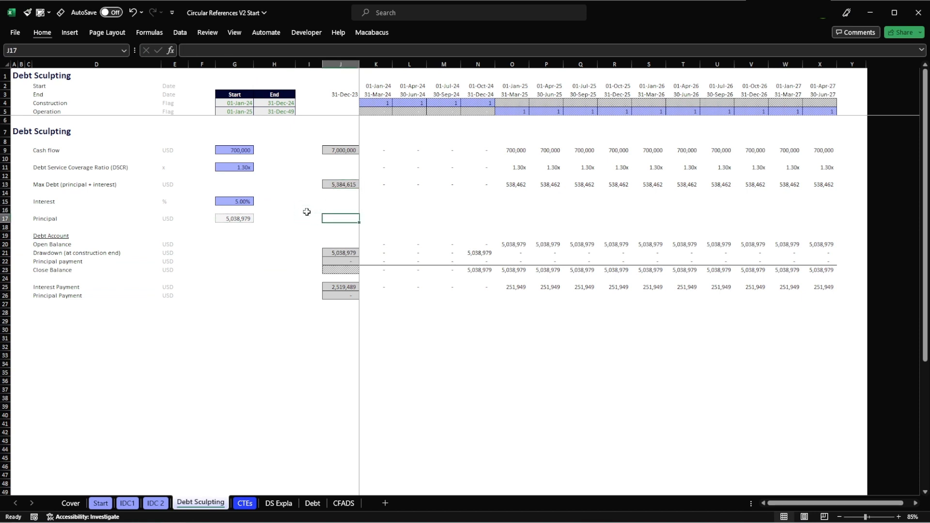
text(=)
key(Left)
key(Left)
key(Left)
key(BackSpace)
key(BackSpace)
key(BackSpace)
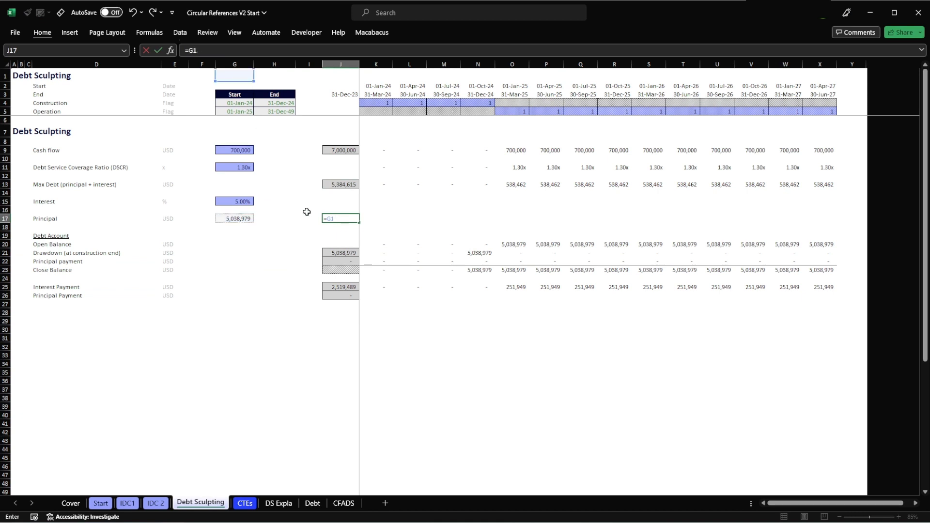
key(ctrl+Up)
text(-)
key(Left)
key(Left)
key(Left)
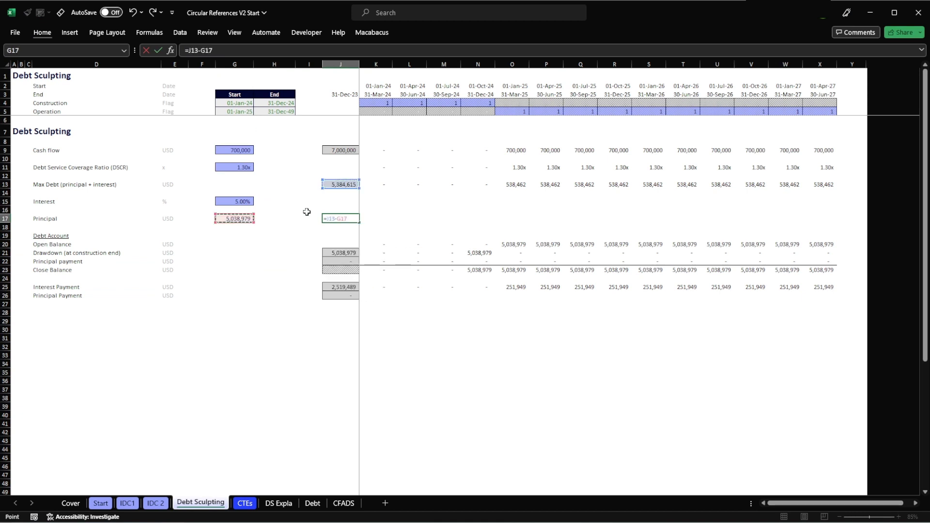
key(Return)
click(324, 219)
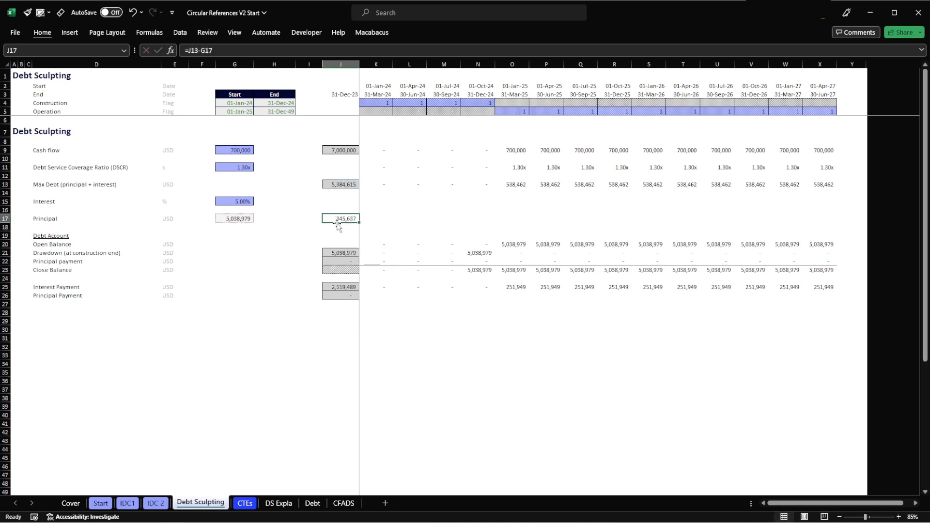
key(Delete)
Inspect the Interest Payment total in J25 and the cells referenced by the formula in O25.
click(339, 287)
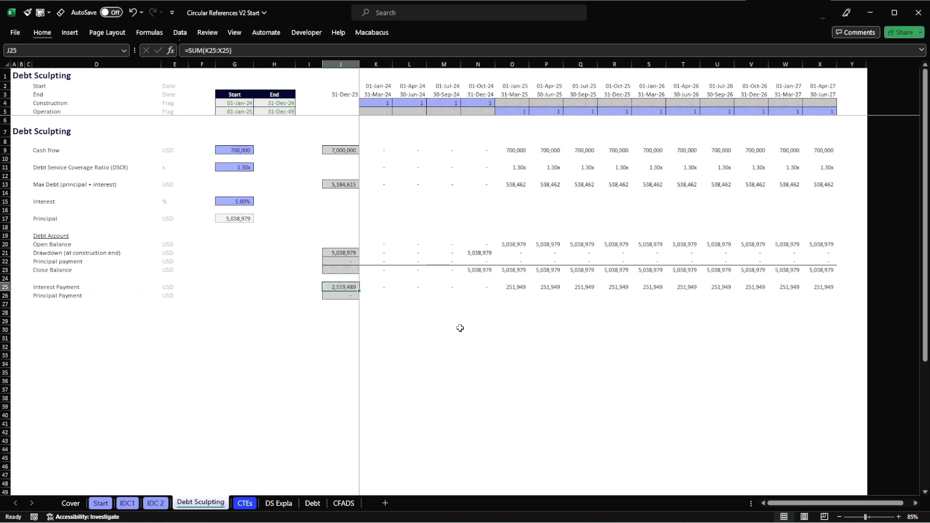
click(517, 293)
double_click(517, 287)
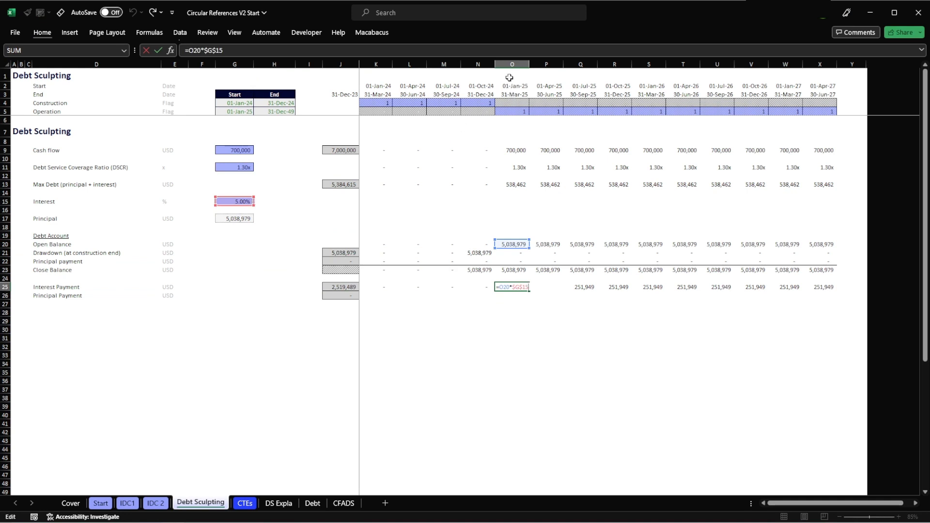
key(ctrl+Return)
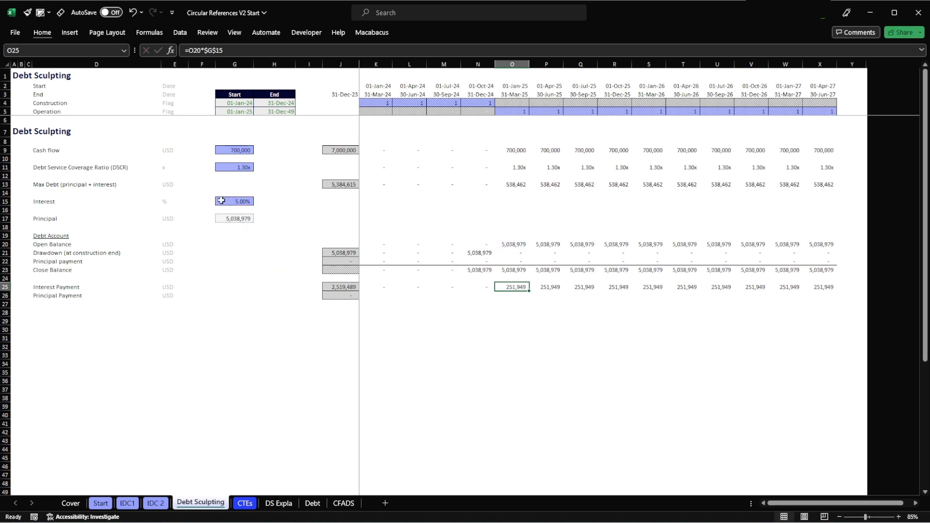
Enter the formula =$G15*K$5 in K15 to apply the interest rate during operation periods.
click(371, 199)
text(=)
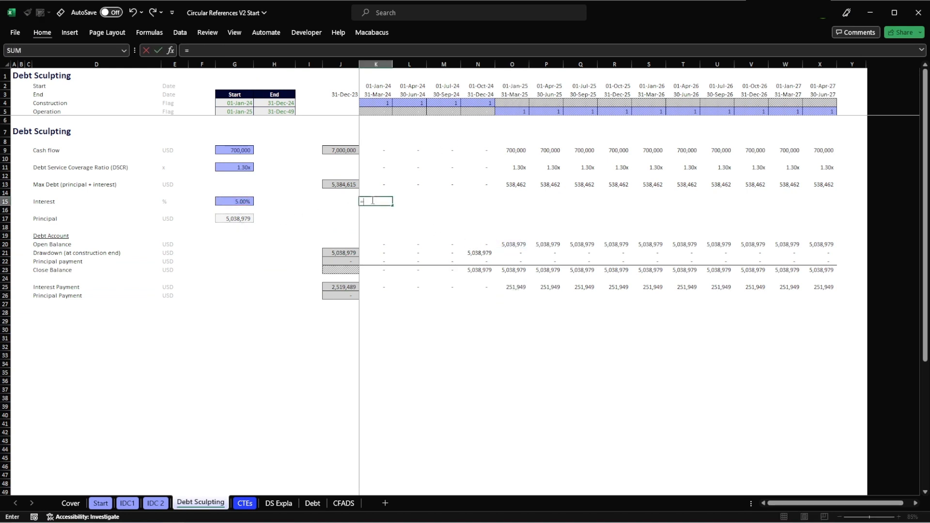
key(Left)
key(Left)
key(Left)
key(Left)
key(F4)
key(F4)
key(F4)
text(*)
click(373, 111)
key(F4)
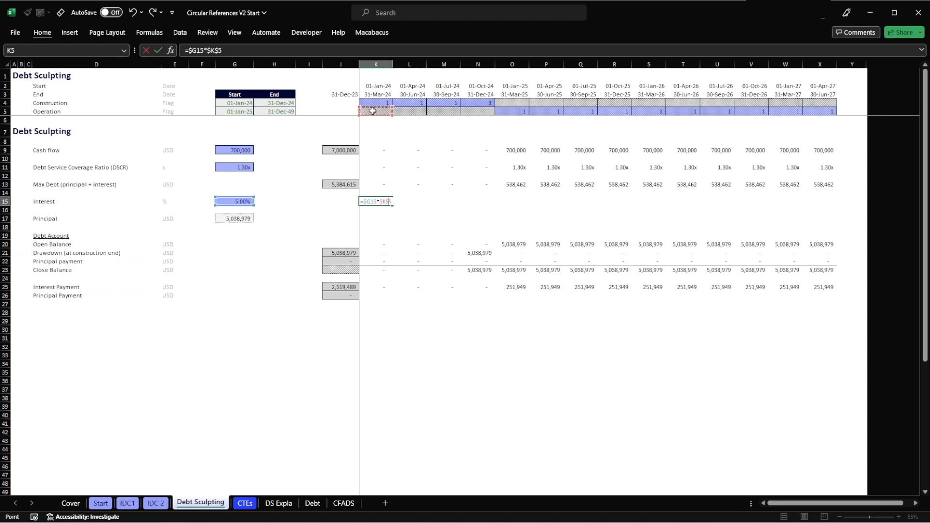
key(F4)
key(Return)
Copy the Interest formula from K15 across to X15 and apply the #_Percent cell style to the range.
key(Up)
key(ctrl+c)
key(ctrl+shift+Right)
key(shift+Left)
key(Return)
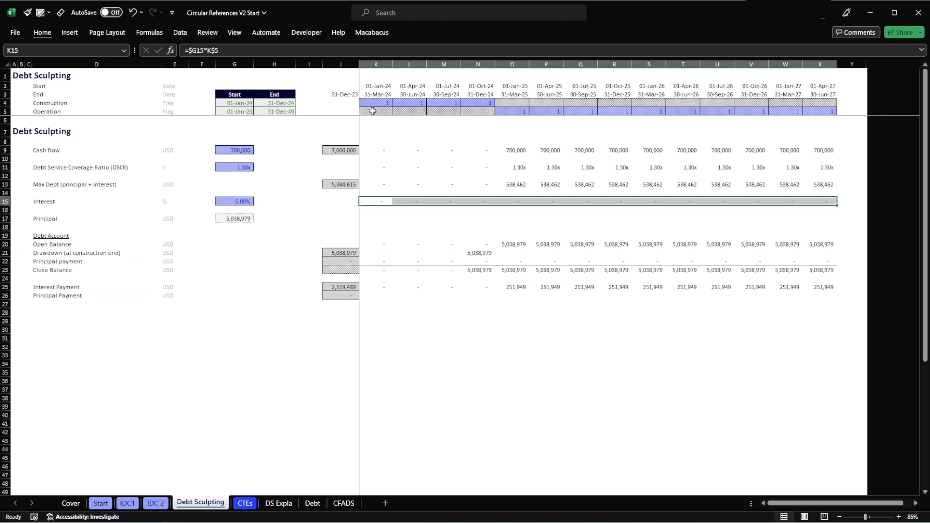
key(alt+2)
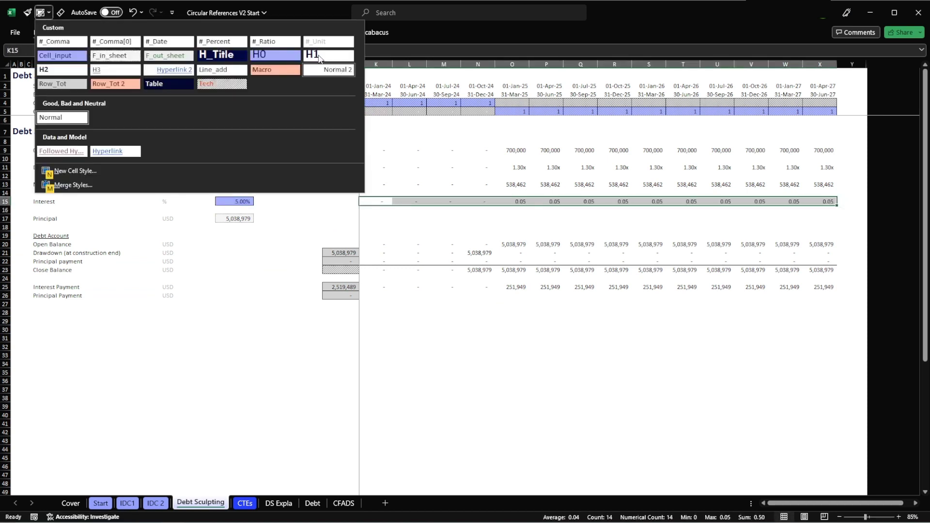
click(221, 42)
Insert a new row 16 below Interest and fill the Interest label down from D15 to D16.
key(Down)
key(shift+space)
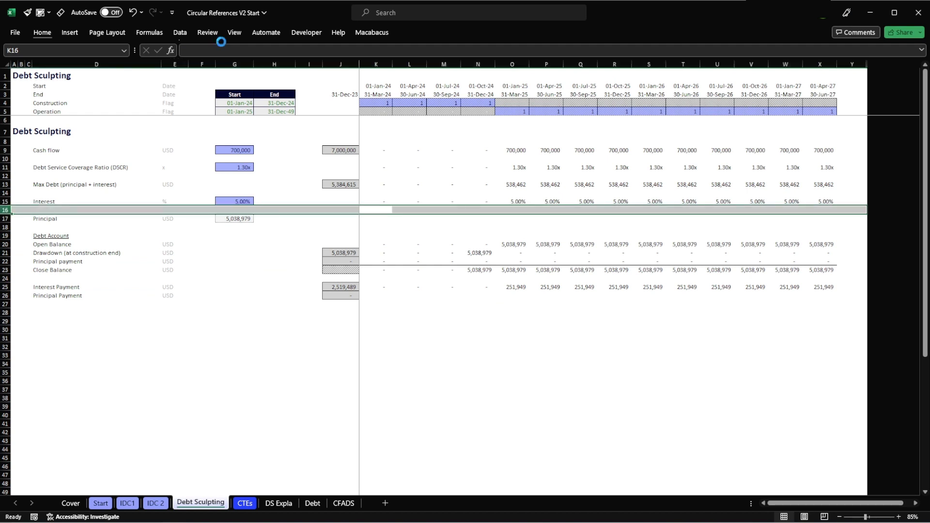
key(ctrl+shift+plus)
key(Left)
key(Left)
key(Left)
key(Left)
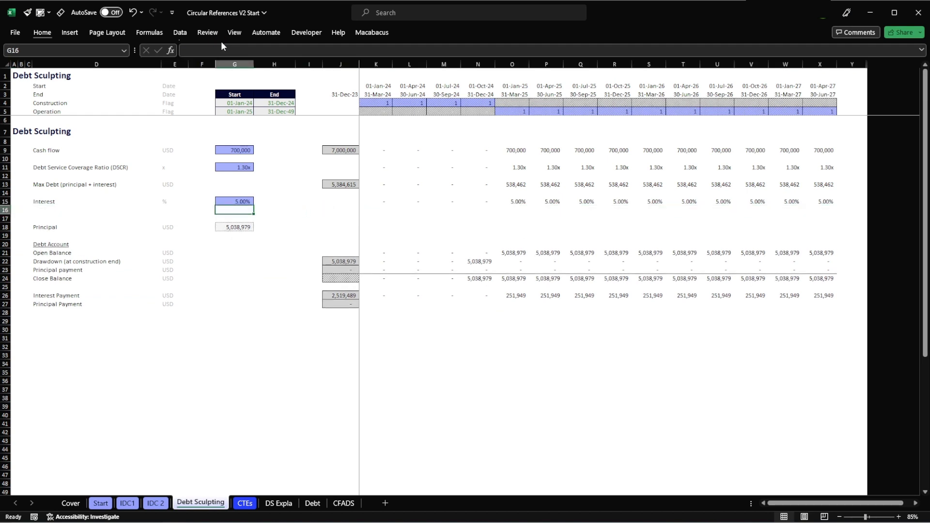
key(Left)
key(Left)
key(Left)
key(ctrl+d)
Label the units of the two Interest rows as % p.a. in E15 and % p.p. in E16.
key(Right)
key(Right)
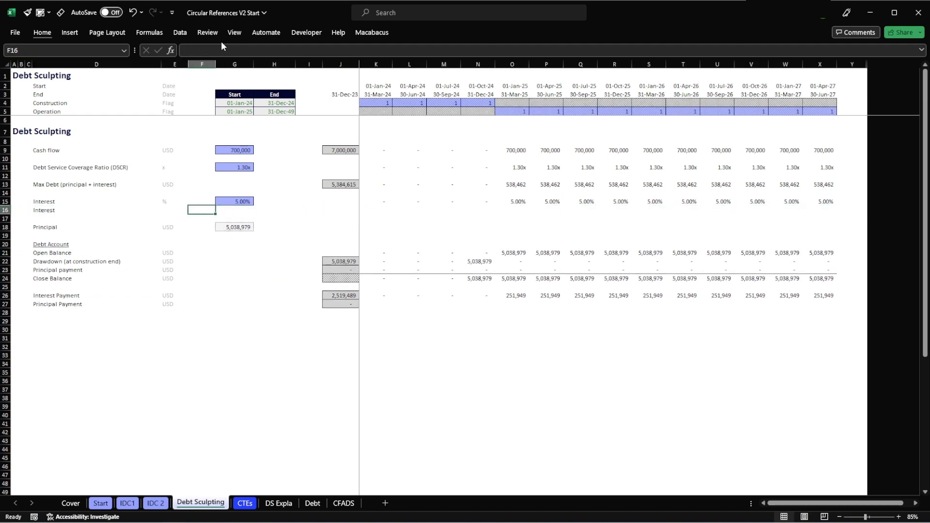
key(Left)
key(Up)
key(F2)
text(p.a.)
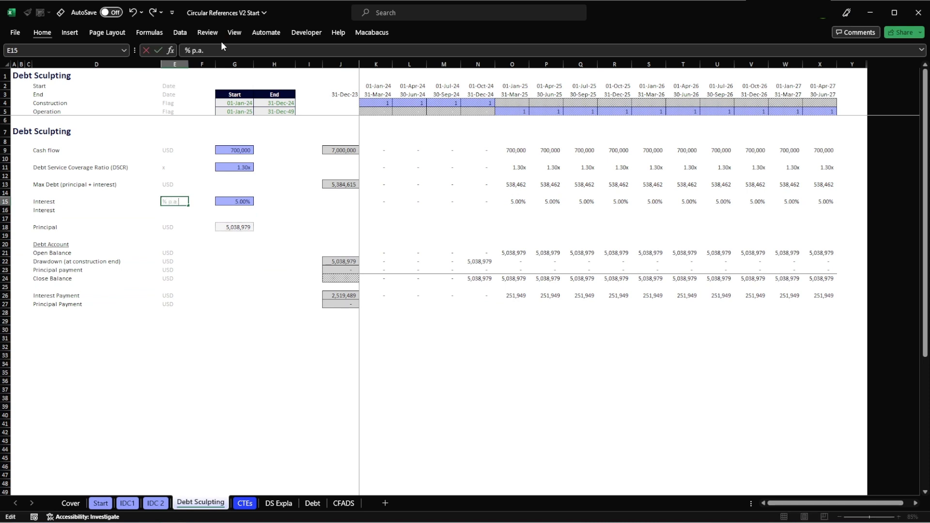
key(Return)
text(%)
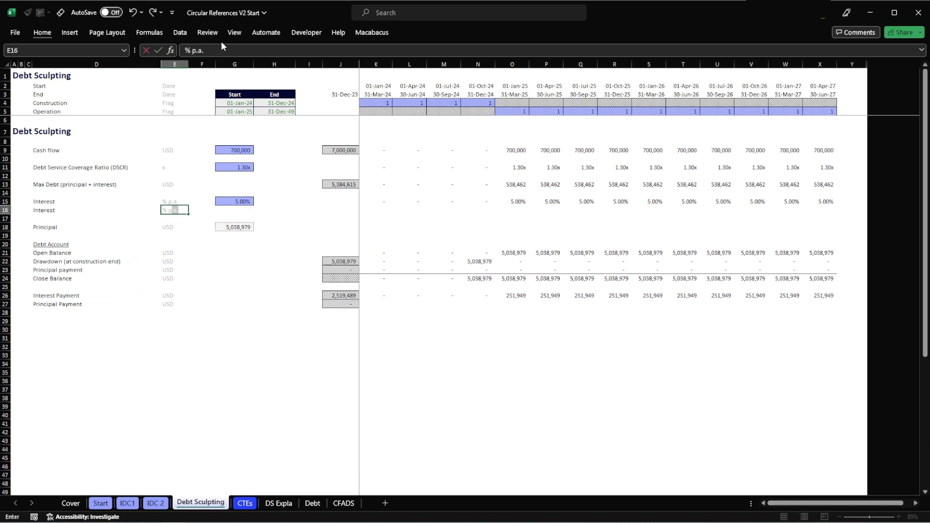
text( p.p.)
key(Return)
key(Up)
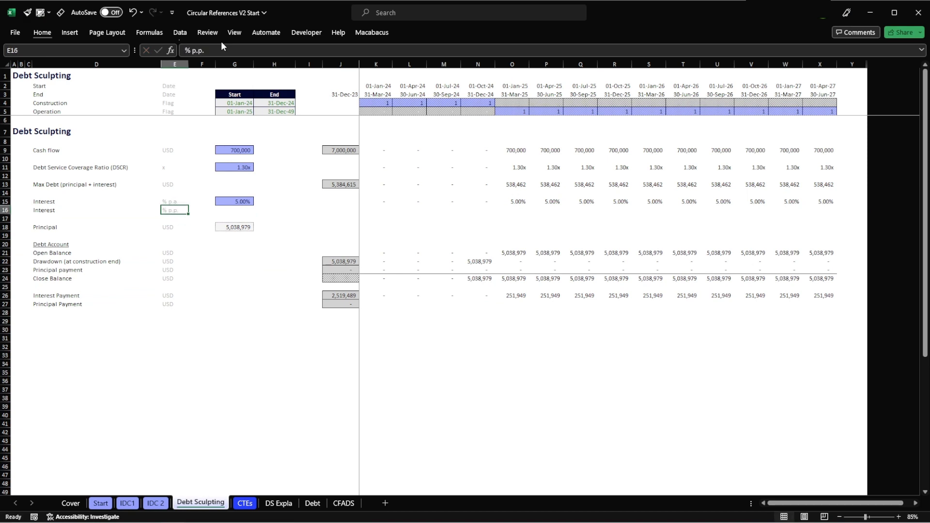
Examine the period dates in O2:O3, the annual rate in O15, and the per-period interest formula in H21 of the IDC 2 sheet.
key(Right)
key(Right)
key(Right)
key(Right)
key(Right)
key(Right)
key(Right)
key(Right)
key(Right)
key(Right)
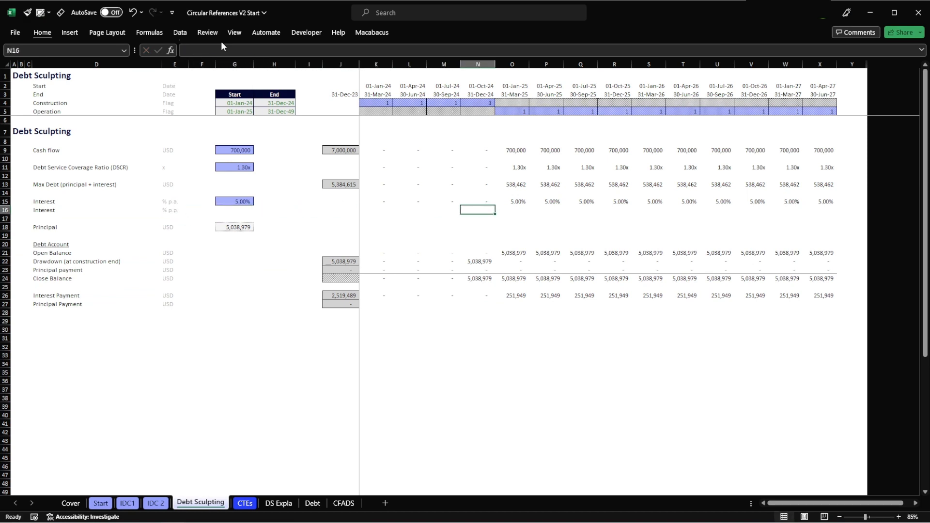
key(Up)
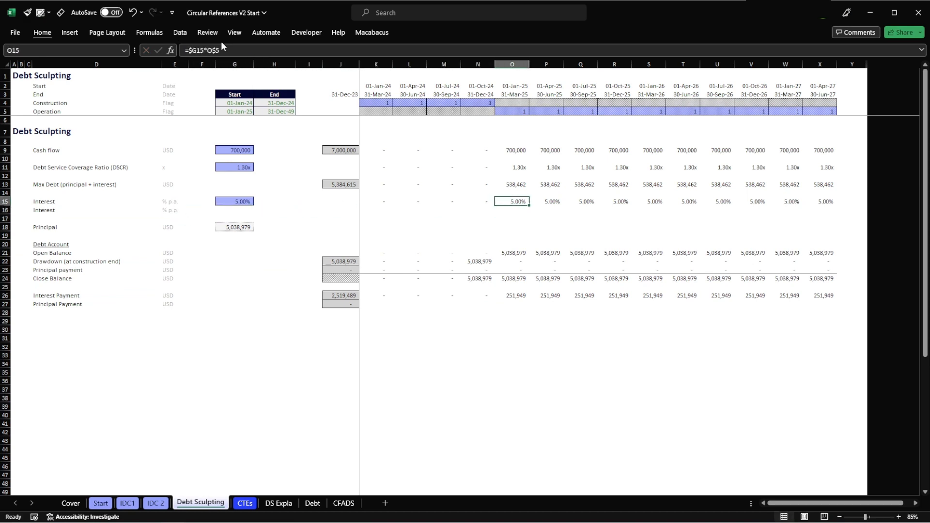
key(Down)
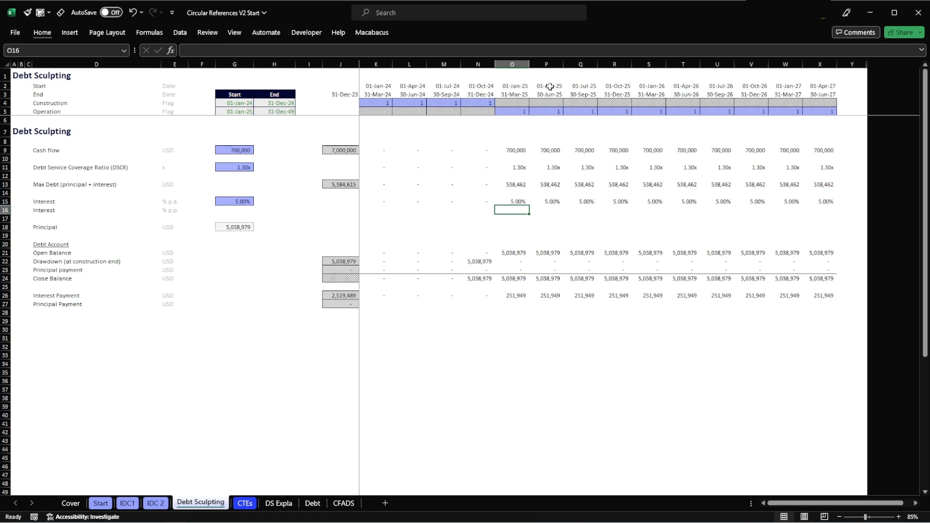
drag(522, 86, 519, 96)
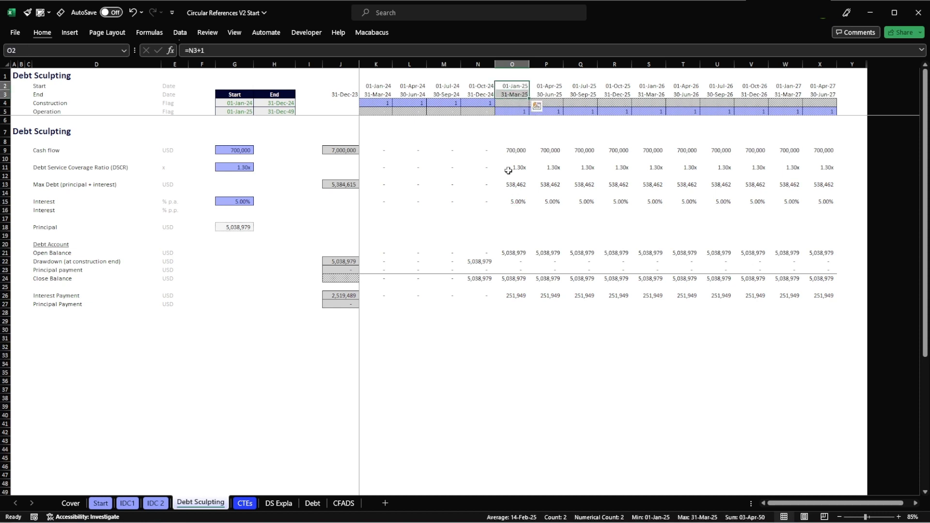
click(516, 202)
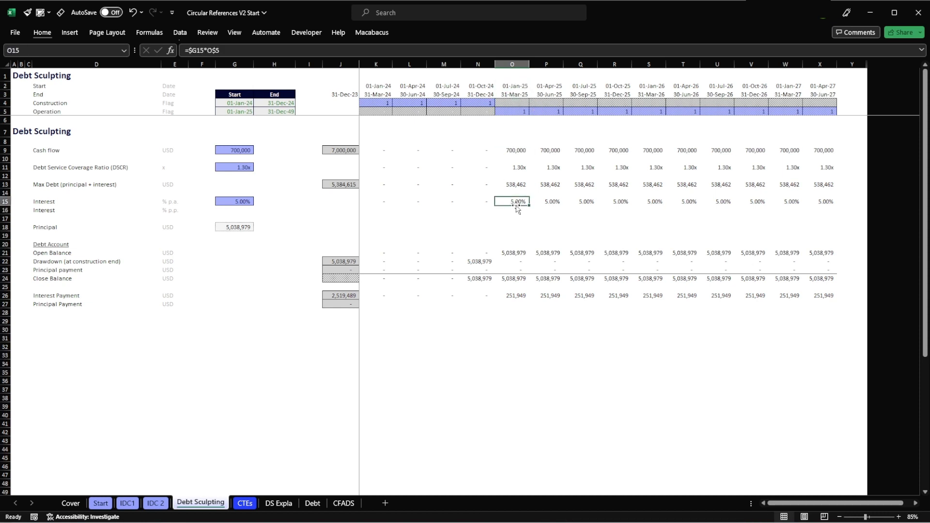
click(157, 504)
click(266, 254)
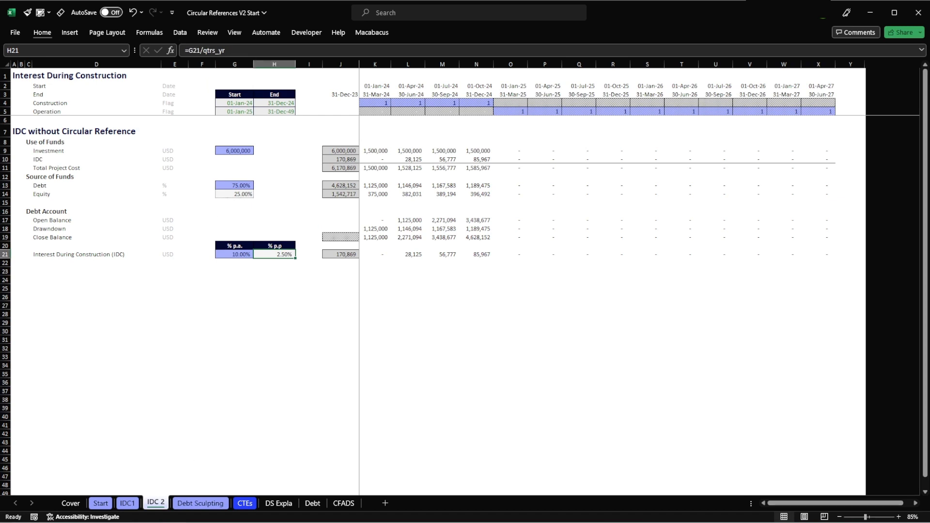
click(214, 510)
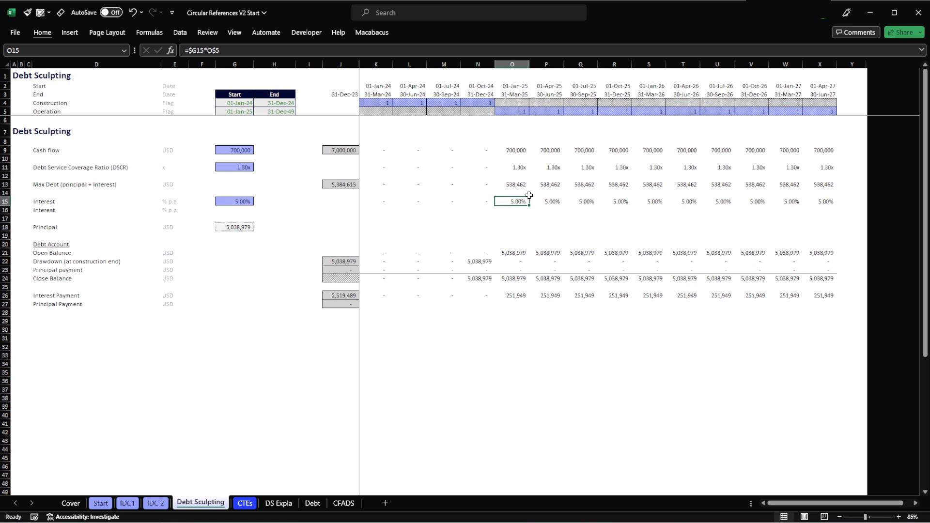
Enter the compounding formula =(1+O15)^((O3-N3)/days_yr) in O16 of the Debt Sculpting sheet.
key(Down)
text(=)
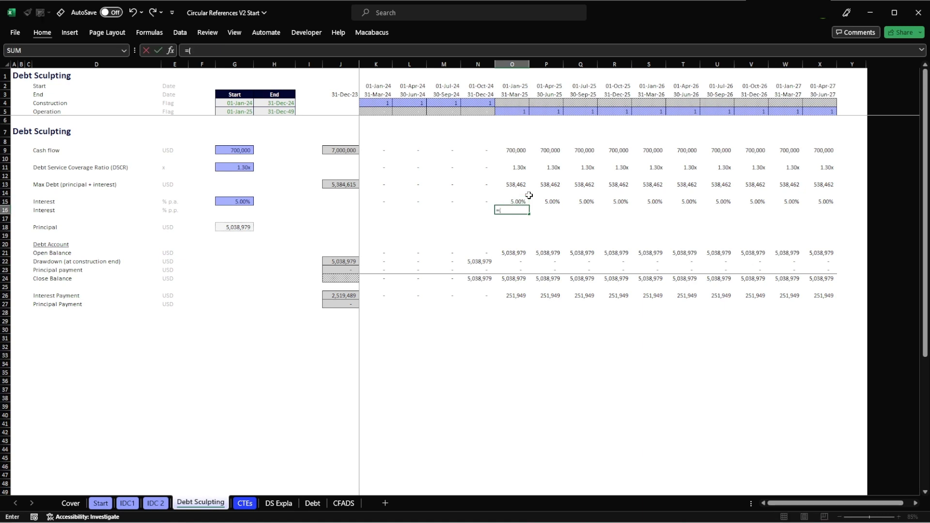
text((1+)
key(Up)
text())
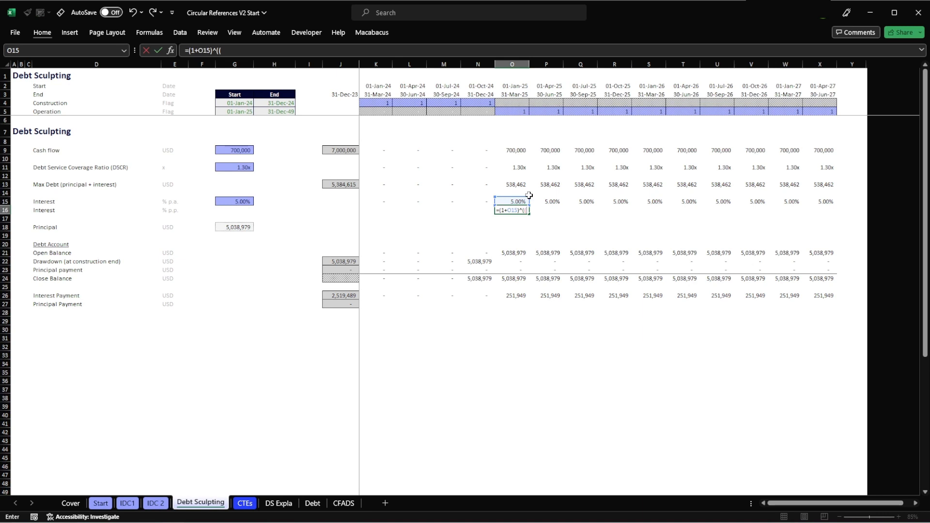
text(^(()
click(515, 94)
text(-)
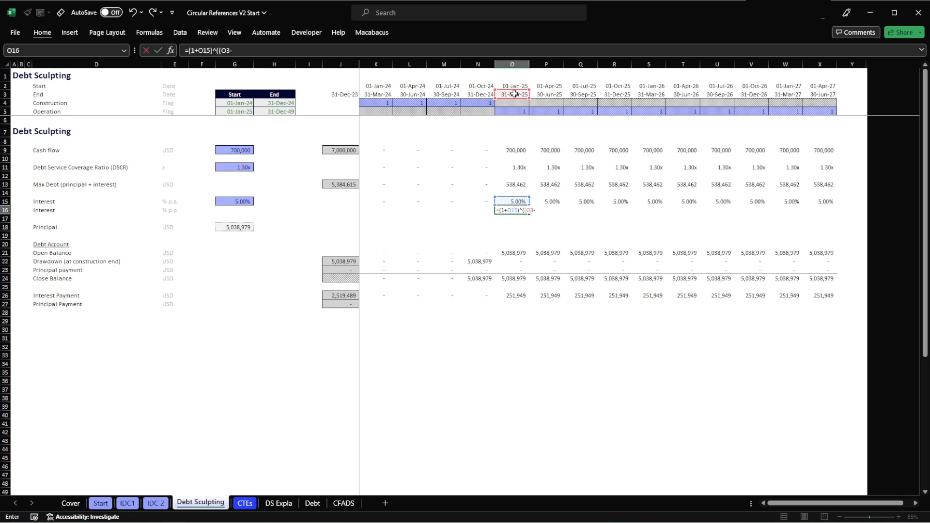
click(475, 92)
text()/da)
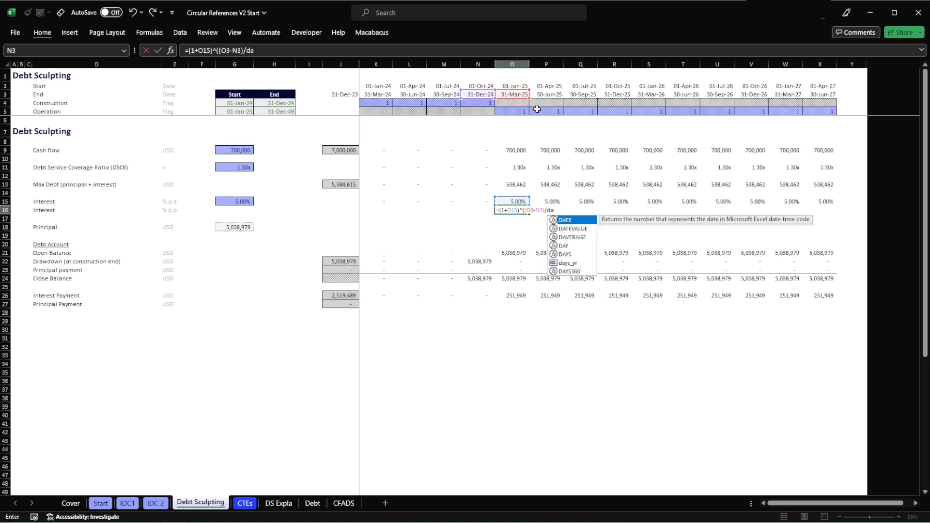
key(Down)
key(Down)
key(Down)
key(Down)
key(Down)
key(Tab)
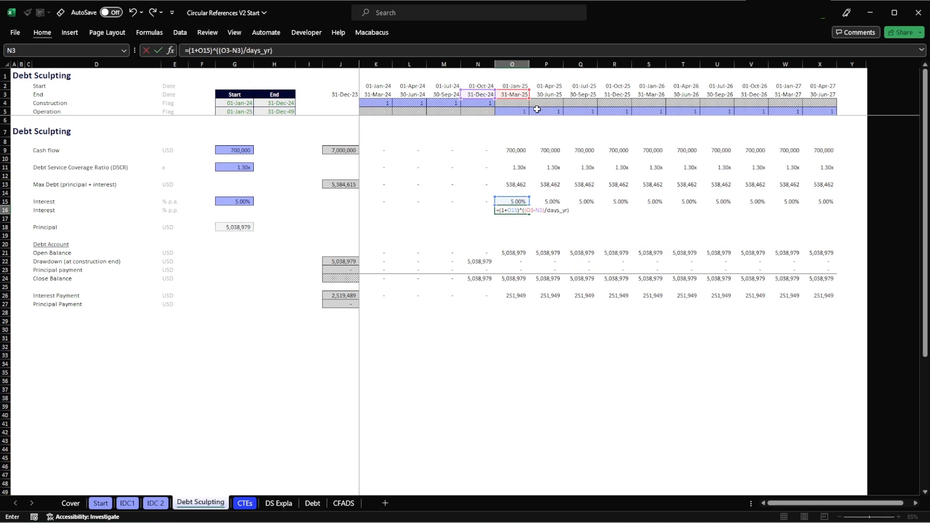
key(Return)
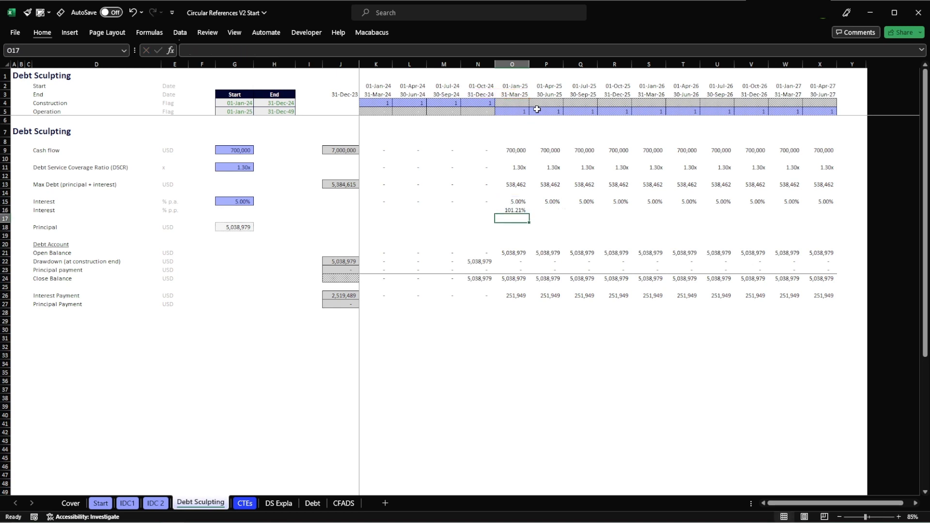
Append -1 to the compounding formula in O16 to get the per-period interest rate.
key(Up)
key(F2)
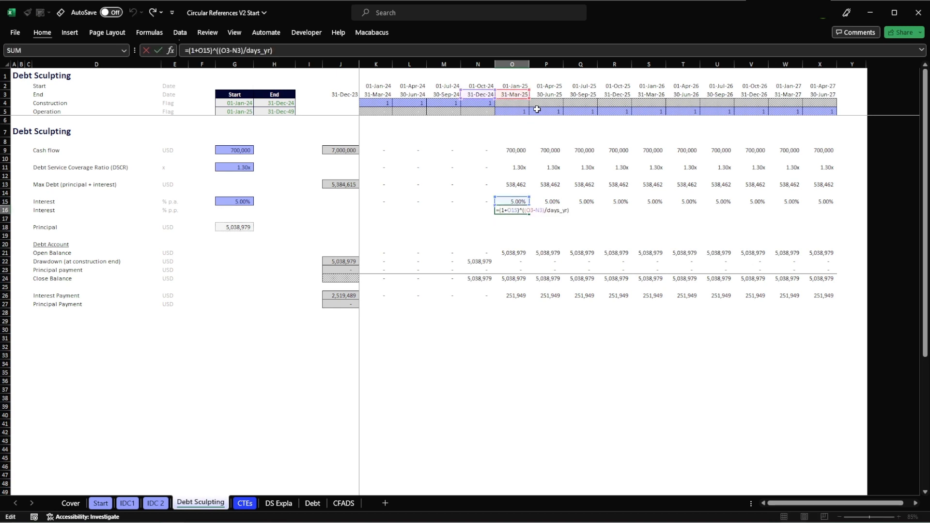
text(-1)
key(Return)
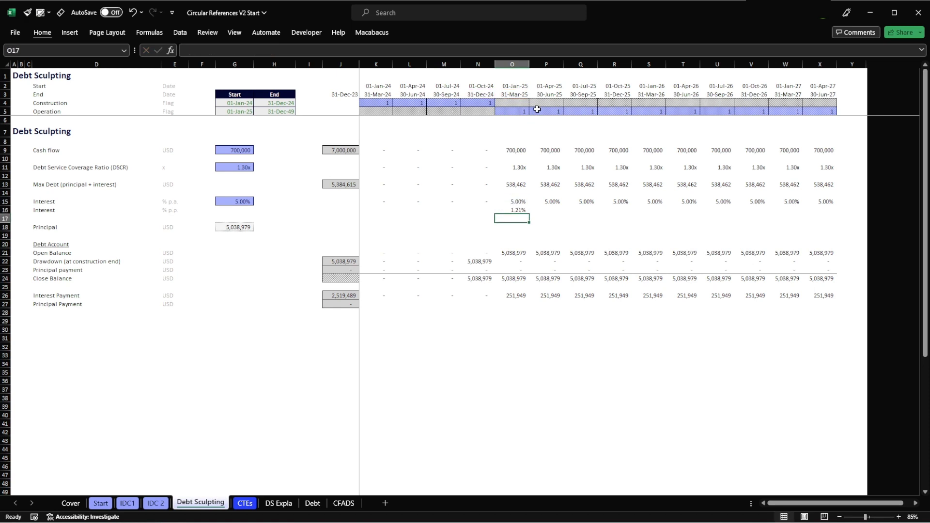
key(Up)
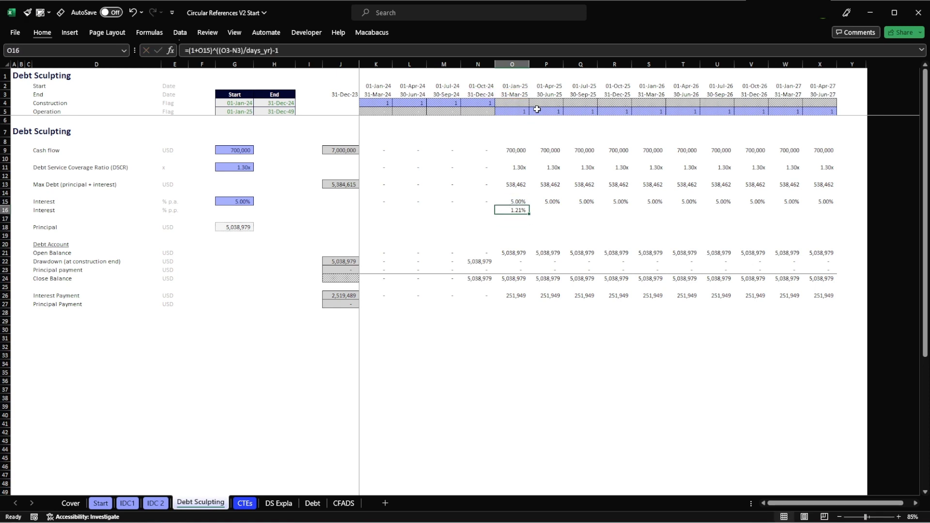
Copy the per-period interest formula from O16 to N16.
key(F2)
key(Escape)
key(ctrl+c)
key(Left)
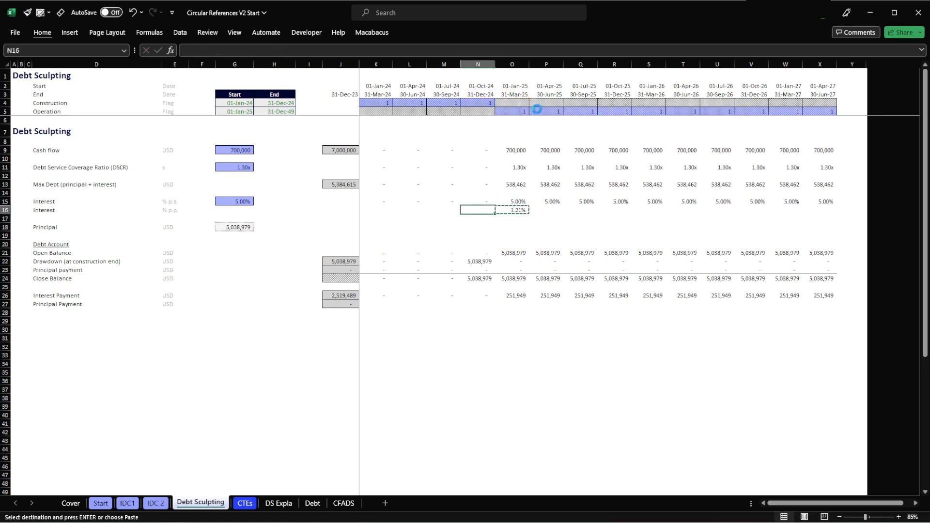
key(Return)
key(Right)
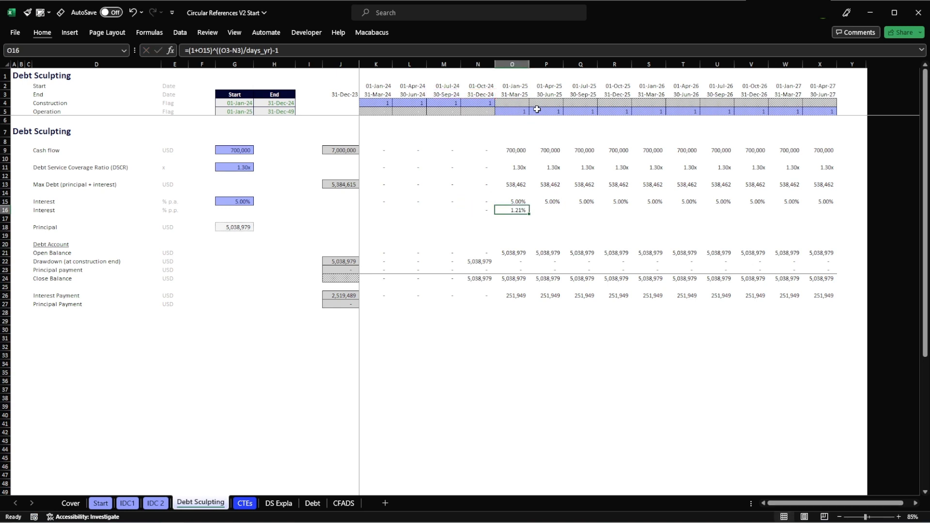
Evaluate the O3-N3 day difference and days_yr within the O16 formula, then discard the evaluation.
key(F2)
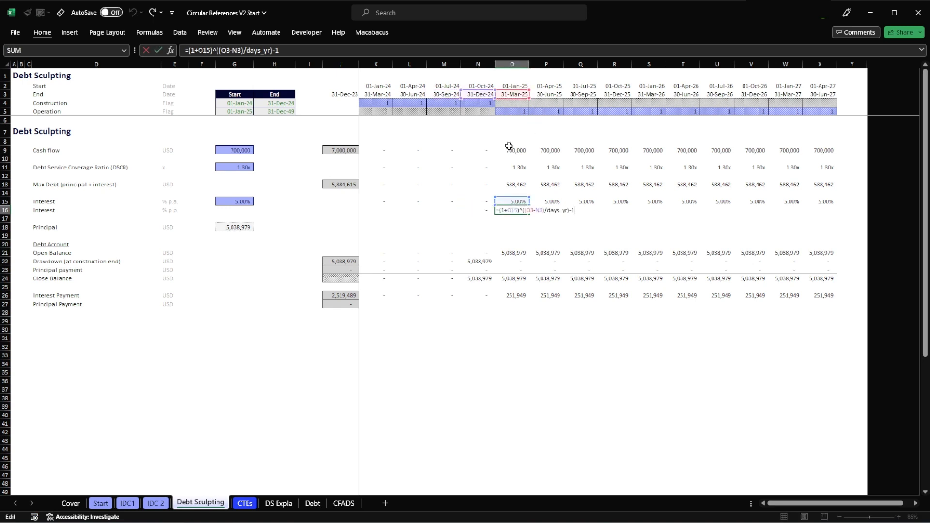
drag(501, 210, 517, 210)
drag(526, 210, 540, 210)
key(F9)
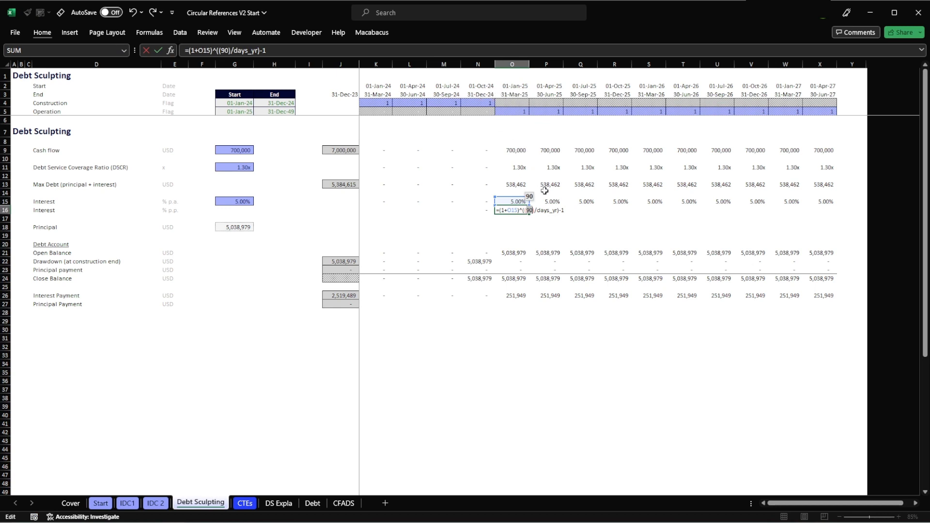
double_click(551, 211)
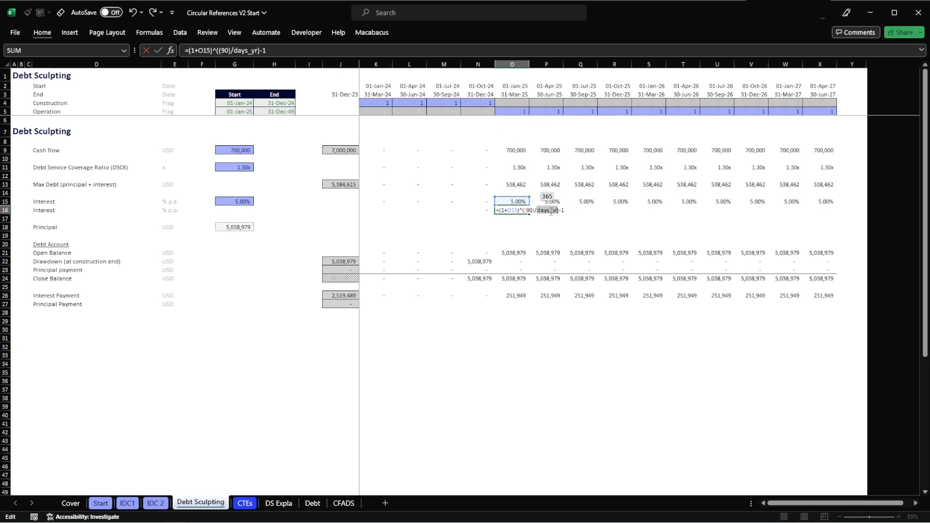
key(F9)
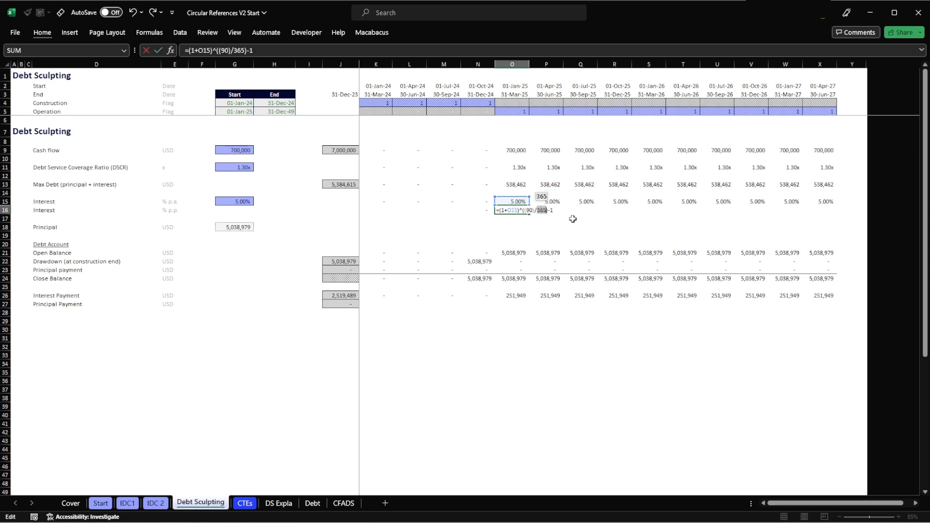
key(Escape)
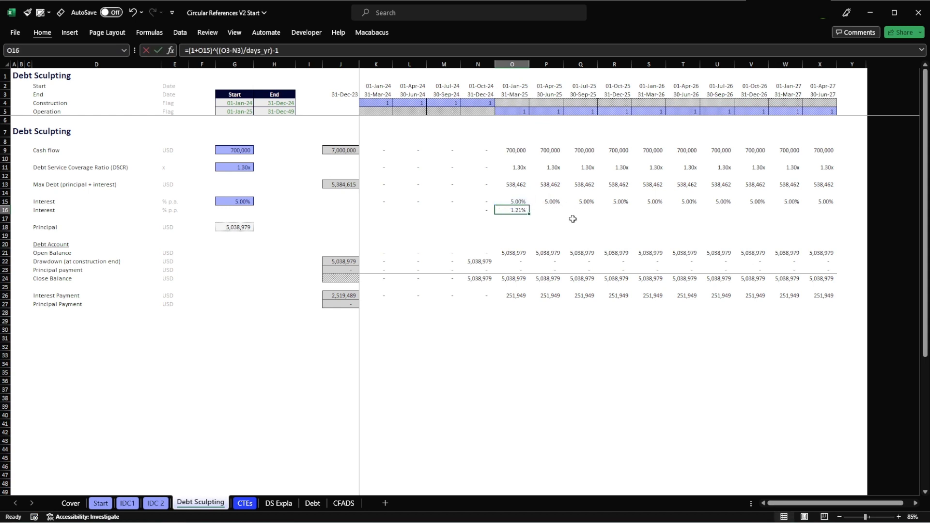
Copy the per-period interest formula from O16 across the whole timeline range K16:X16.
key(F2)
key(Escape)
key(ctrl+c)
key(Left)
key(shift+Left)
key(shift+Left)
key(shift+Left)
key(shift+Right)
key(shift+Right)
key(shift+Right)
key(shift+Right)
key(shift+Right)
key(shift+Right)
key(shift+Right)
key(shift+Right)
key(shift+Right)
key(shift+Right)
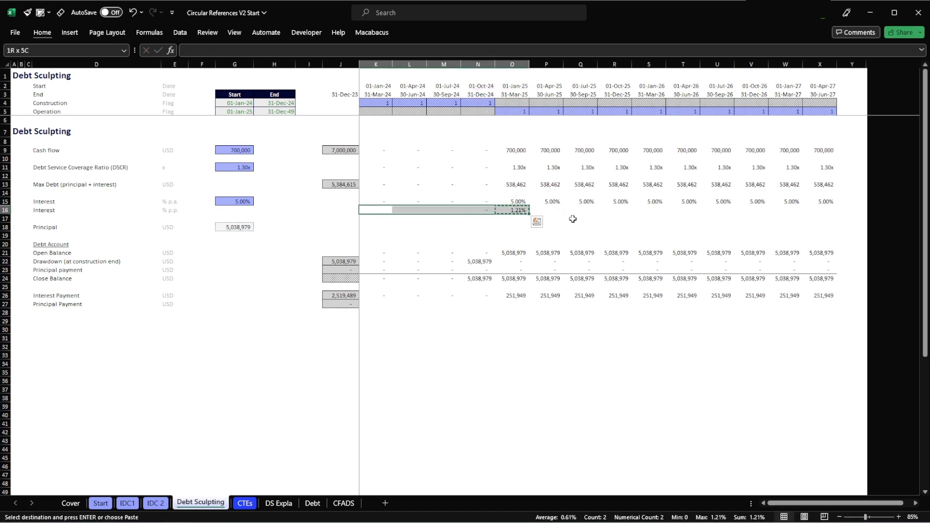
key(Return)
Inspect the cell references of the copied per-period interest formulas along row 16.
key(Right)
key(Right)
key(Right)
key(Right)
key(Right)
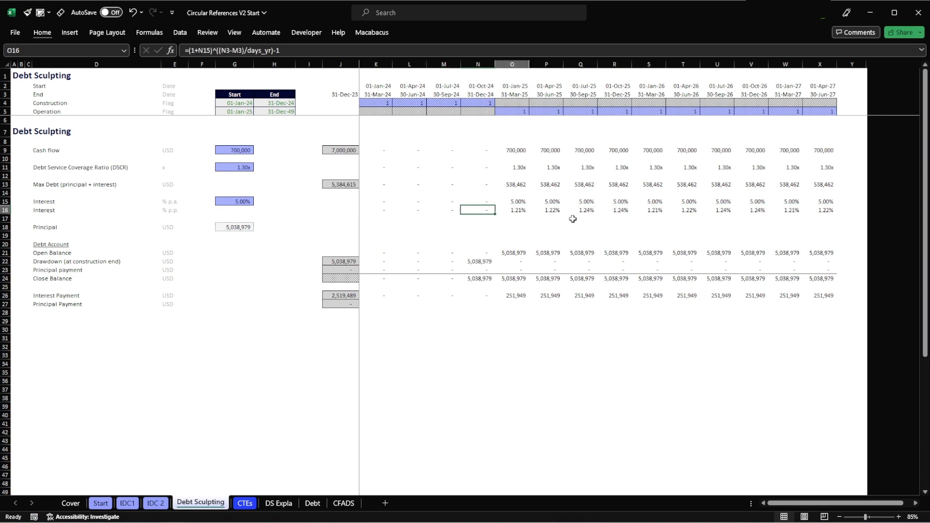
key(F2)
key(Escape)
key(Right)
key(F2)
key(Escape)
key(Right)
key(F2)
key(Escape)
key(Right)
key(Right)
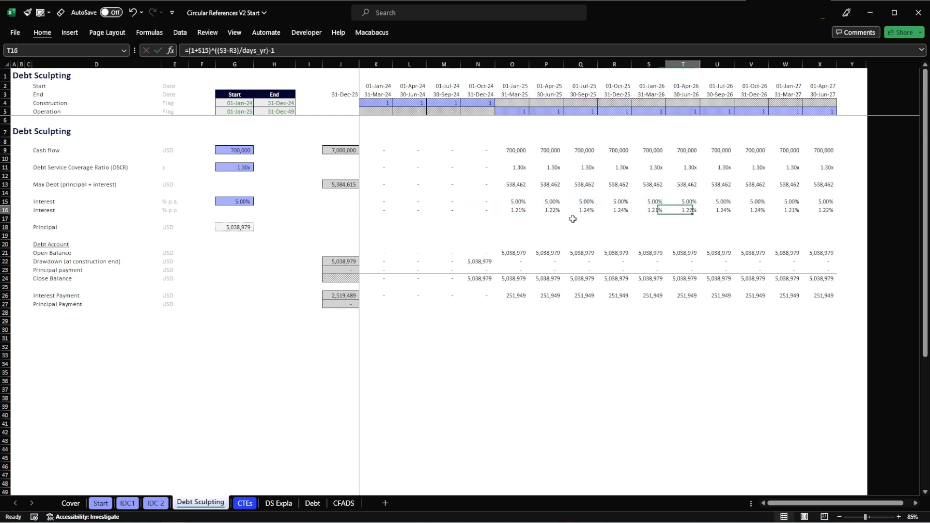
key(F2)
key(Escape)
Open the Interest Payment formula in K26 for editing.
key(Left)
key(Left)
key(Left)
key(Left)
key(Left)
key(Down)
key(Down)
key(Down)
key(Down)
key(Down)
key(Down)
key(Down)
key(Down)
key(Down)
key(Down)
key(Down)
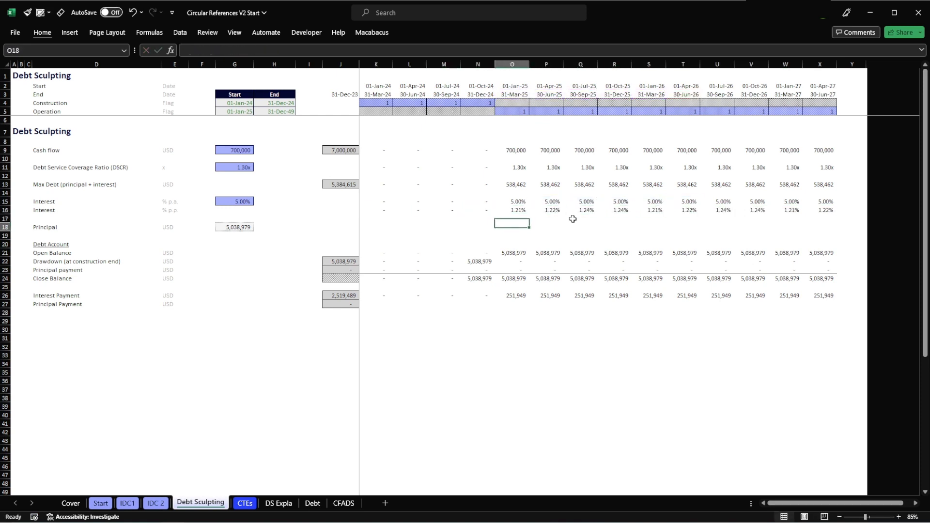
key(Up)
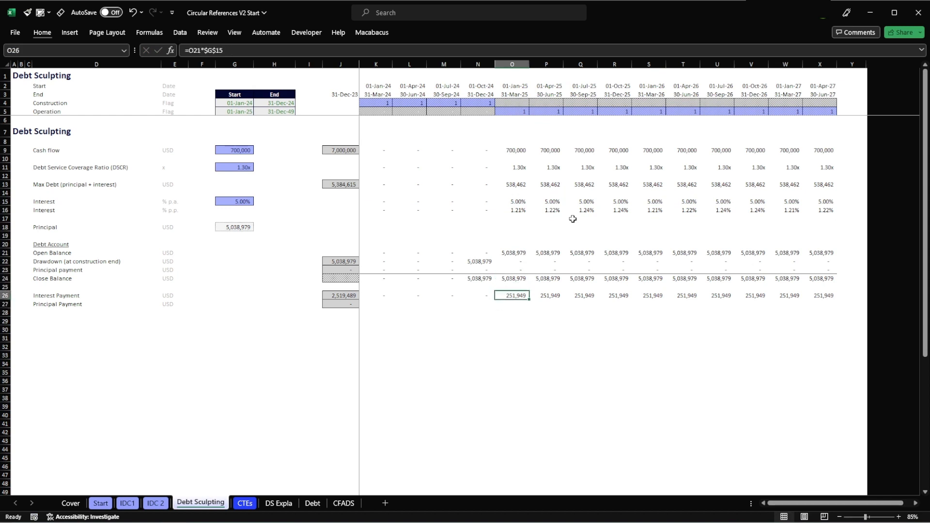
key(Left)
key(Left)
key(Left)
key(Left)
key(F2)
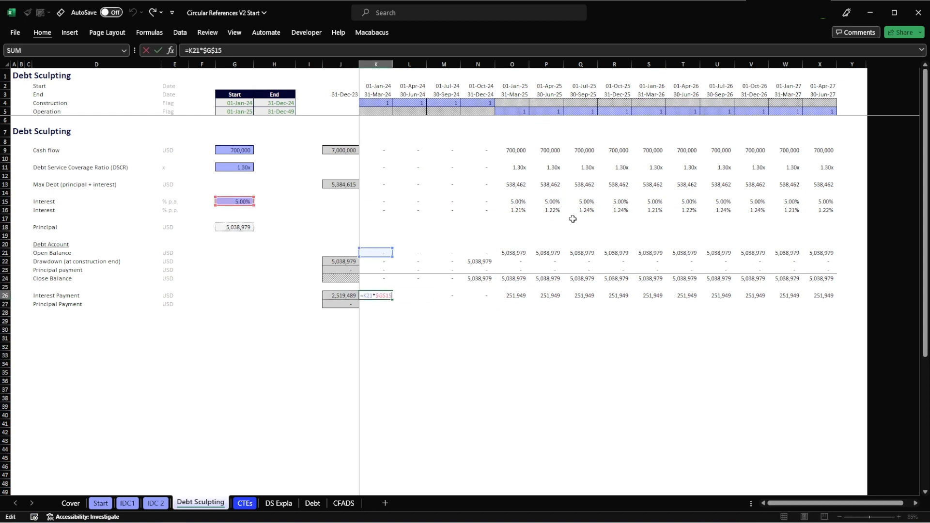
Change the first Interest Payment formula in K26 to multiply the opening balance by the periodic interest rate, =K21*K16.
key(BackSpace)
key(BackSpace)
key(BackSpace)
key(BackSpace)
click(387, 210)
key(Return)
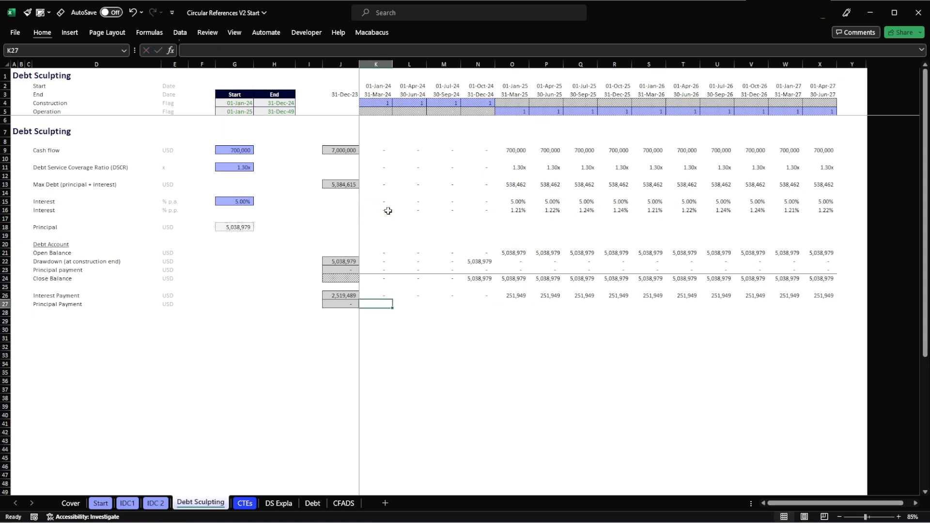
Copy the K26 interest formula across the Interest Payment row to column X.
key(Up)
key(ctrl+c)
key(ctrl+shift+Right)
key(ctrl+v)
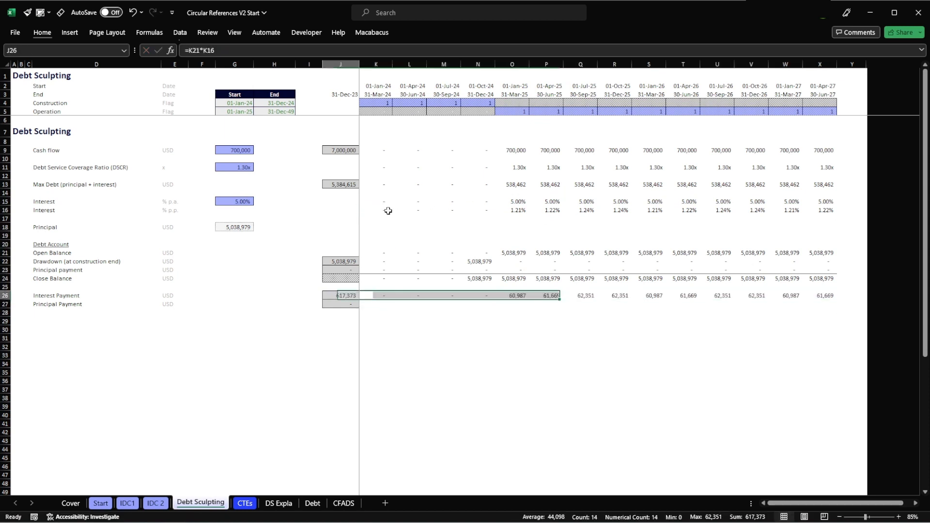
Examine the Interest Payment row and its total in J26.
key(Right)
key(Right)
key(Right)
key(Right)
key(Left)
key(Left)
key(Left)
key(Left)
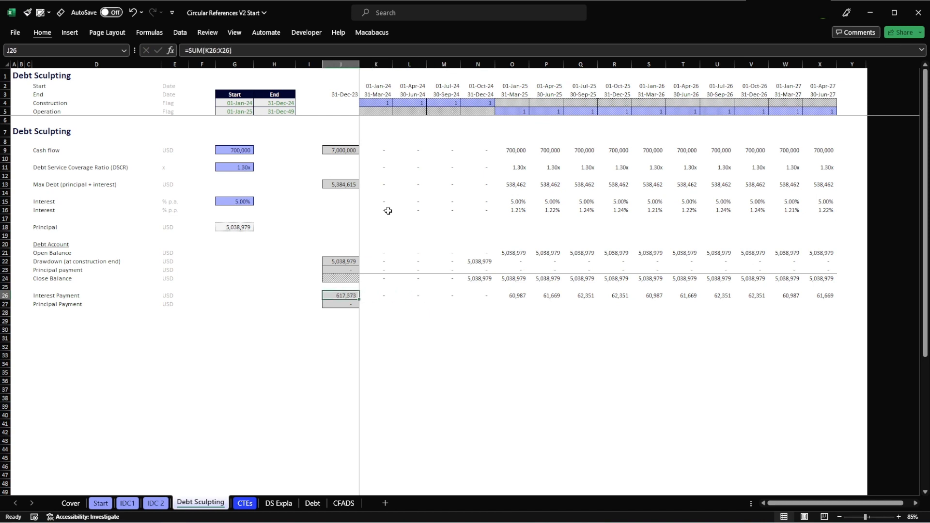
key(shift+space)
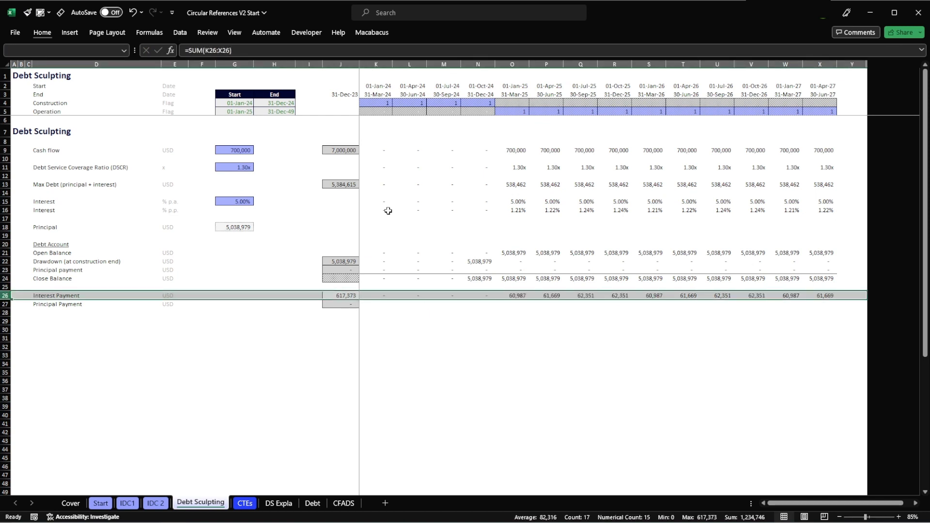
Calculate the implied total interest in J18 as max debt minus principal with =J13-G18.
key(Up)
key(Up)
key(Up)
key(Up)
key(Up)
key(Up)
key(Up)
key(Up)
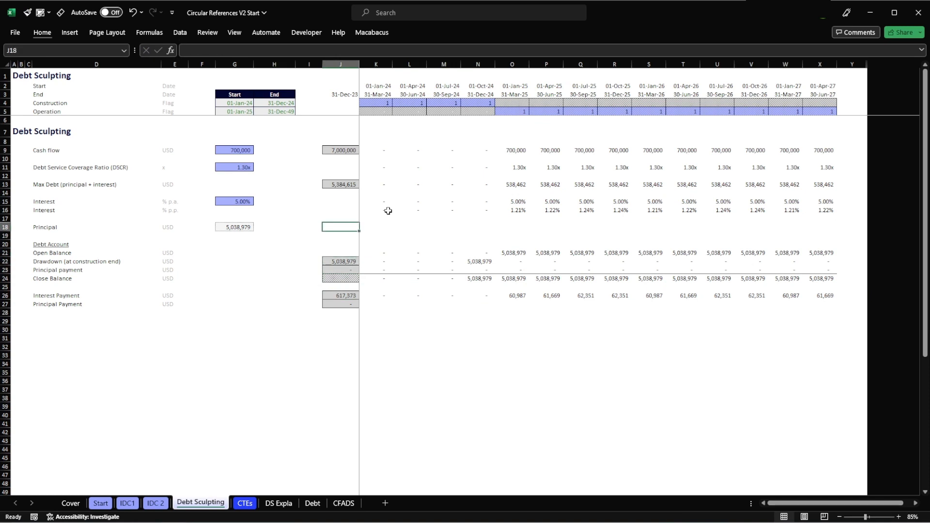
text(=)
key(Up)
key(Up)
key(Up)
key(Up)
key(Up)
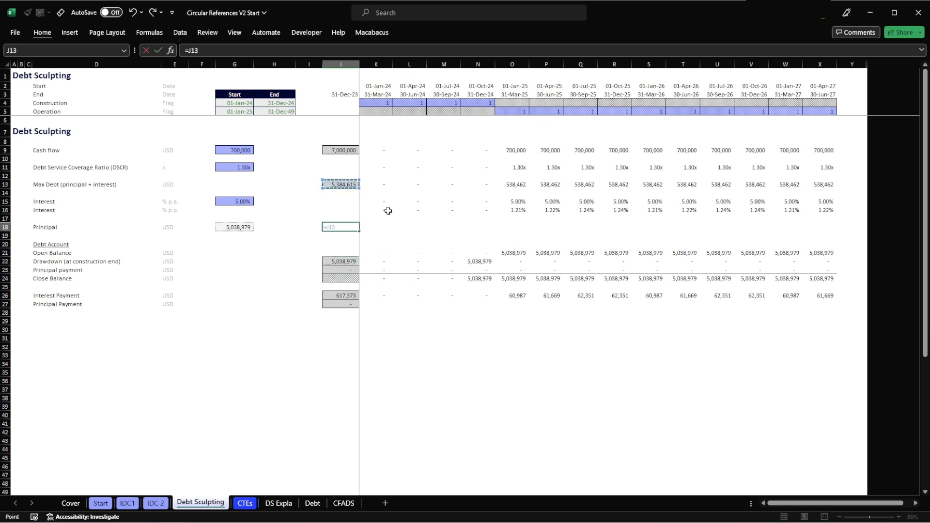
text(-)
key(Left)
key(Left)
key(Left)
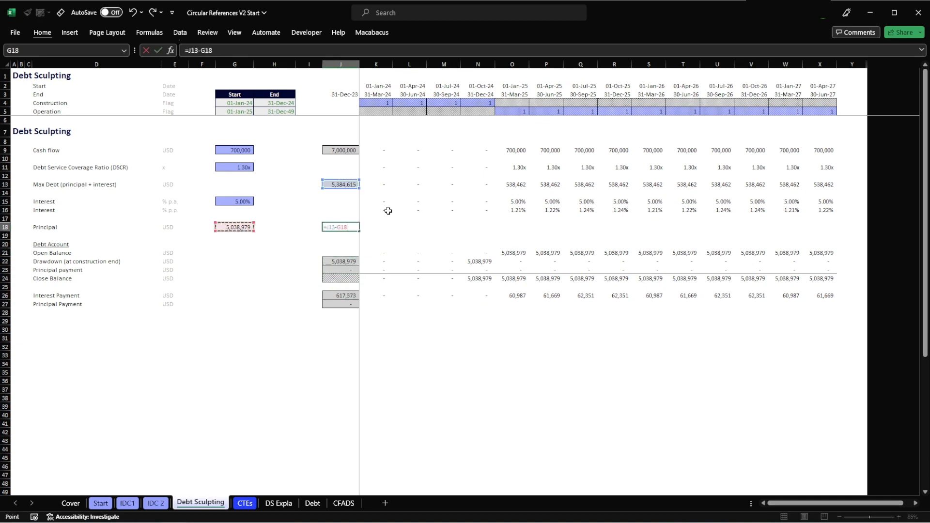
key(Return)
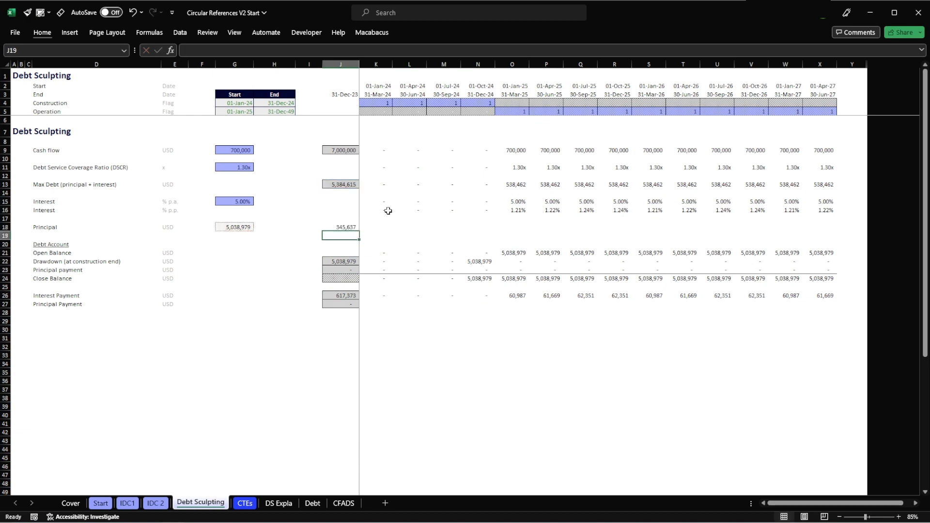
Move the implied interest calculation from J18 to H15, beside the interest rate, and compare it with the total in J26.
click(347, 226)
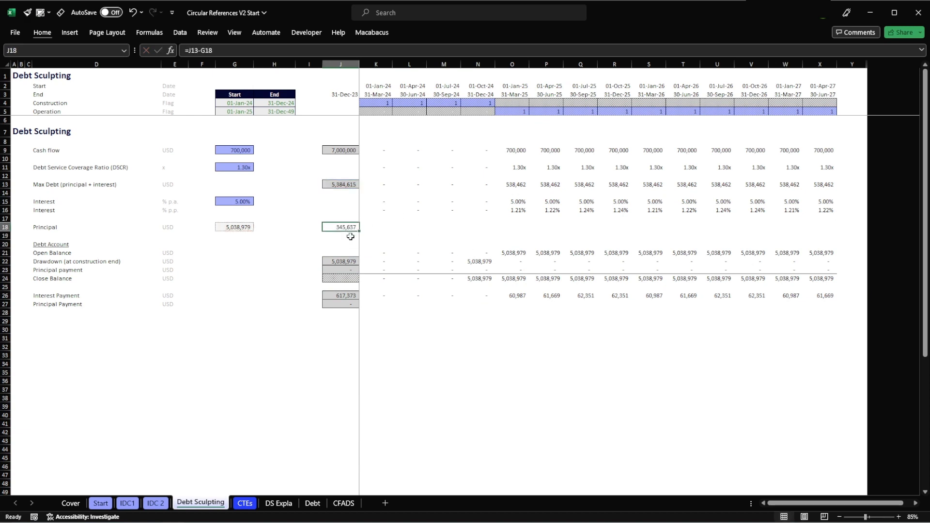
drag(354, 235, 277, 204)
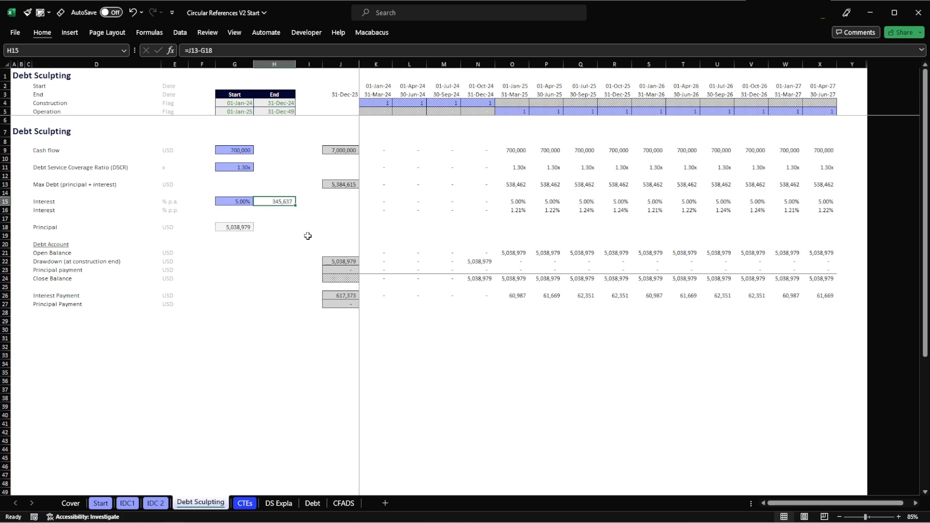
click(348, 299)
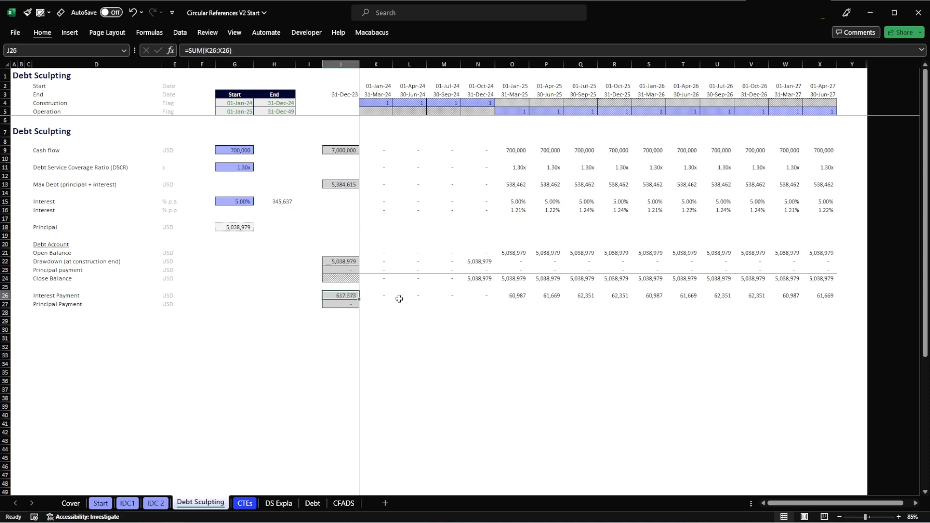
Clear the debt account's Principal payment formulas in K23:X23.
click(368, 270)
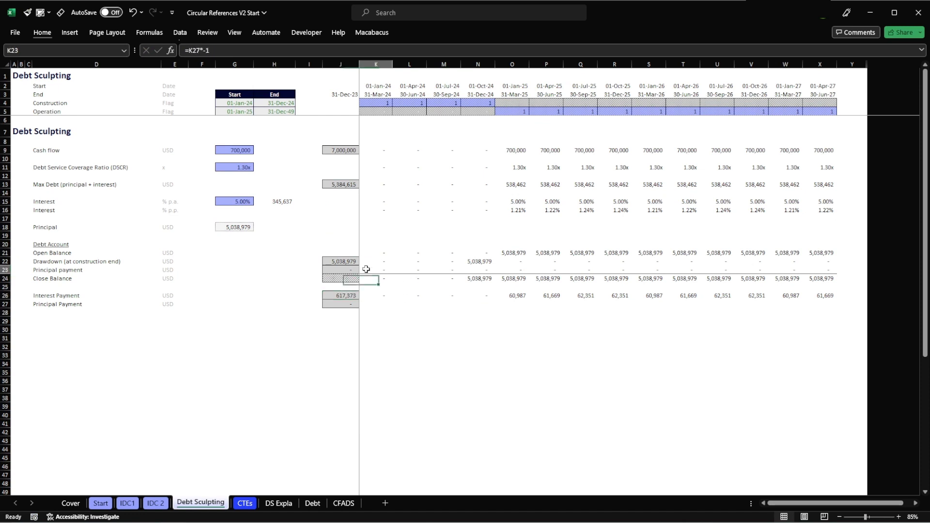
key(ctrl+shift+Right)
key(Delete)
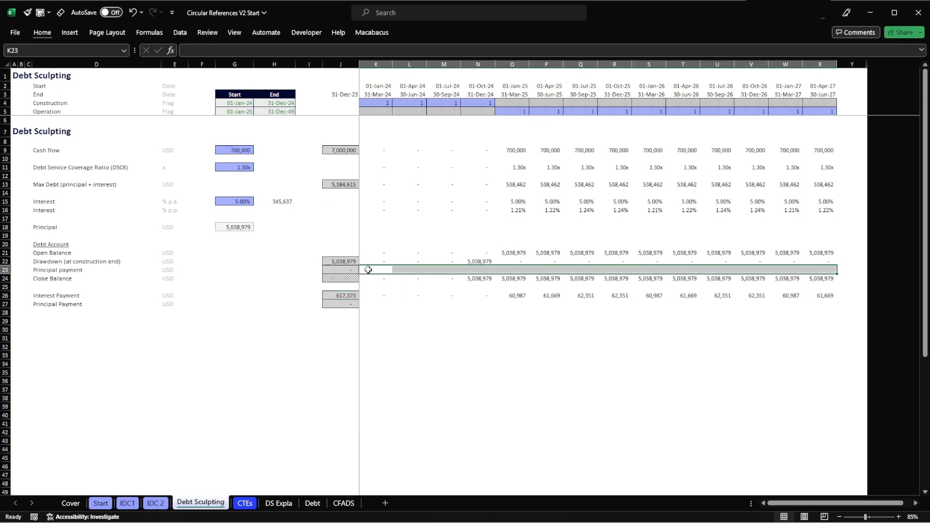
key(Down)
key(Down)
key(Down)
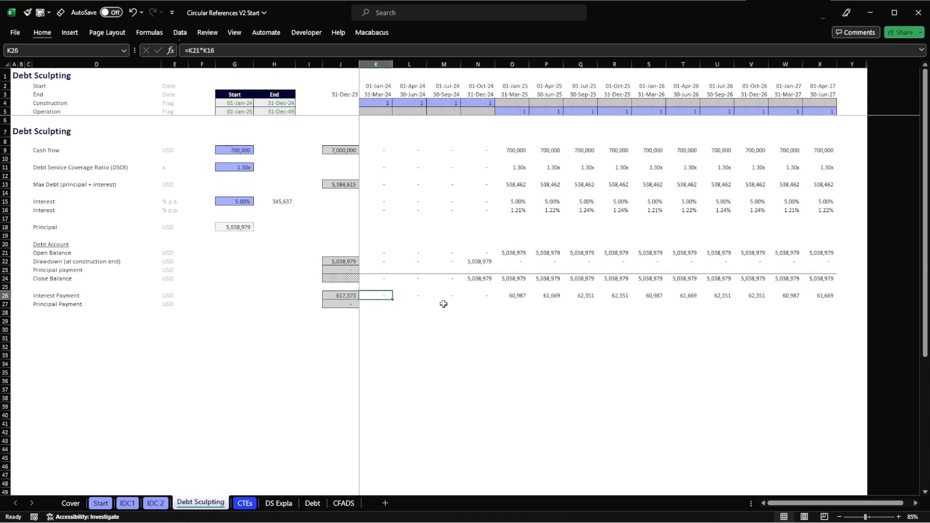
drag(369, 270, 792, 270)
Enter the Principal Payment formula in K27 as max debt minus interest payment, =K13-K26.
click(370, 304)
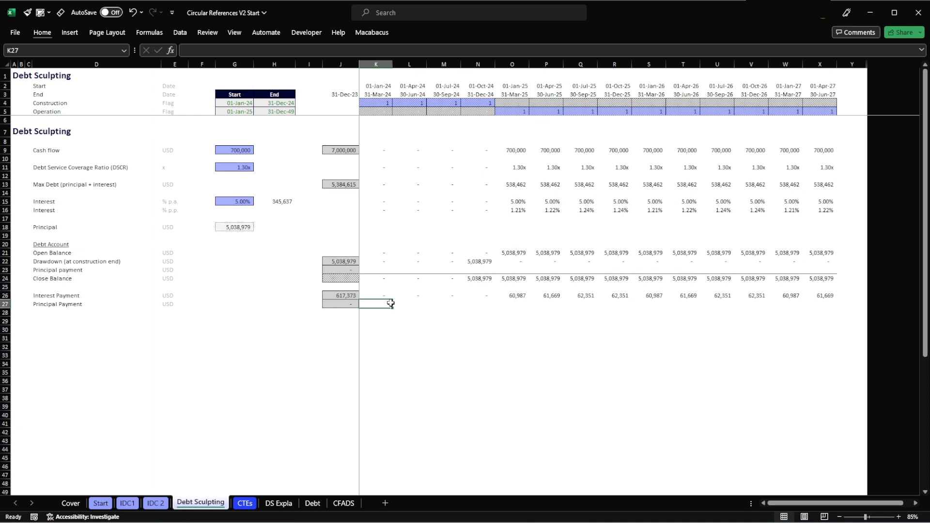
text(=)
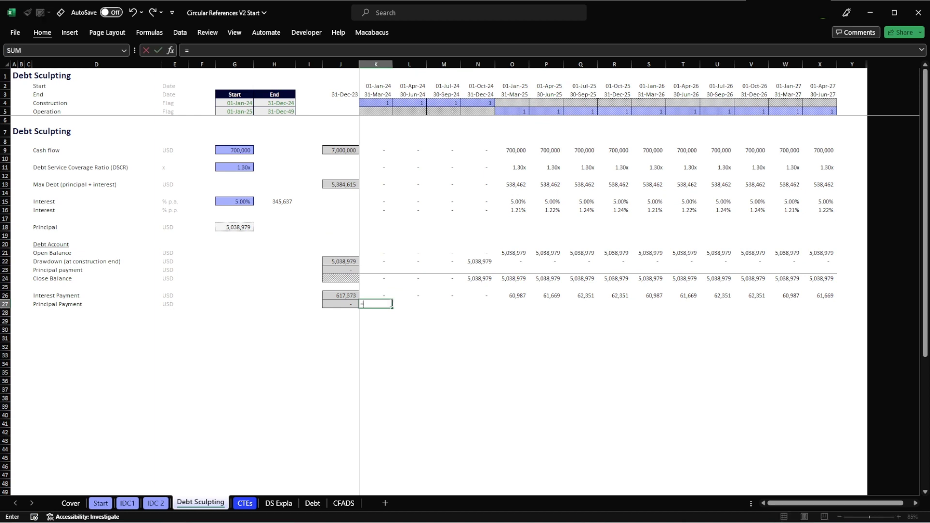
click(387, 183)
text(-)
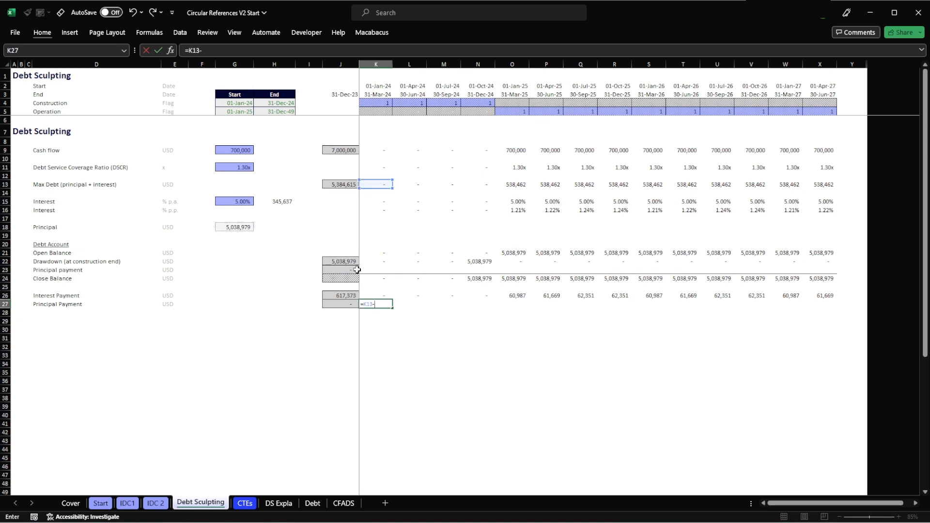
click(373, 297)
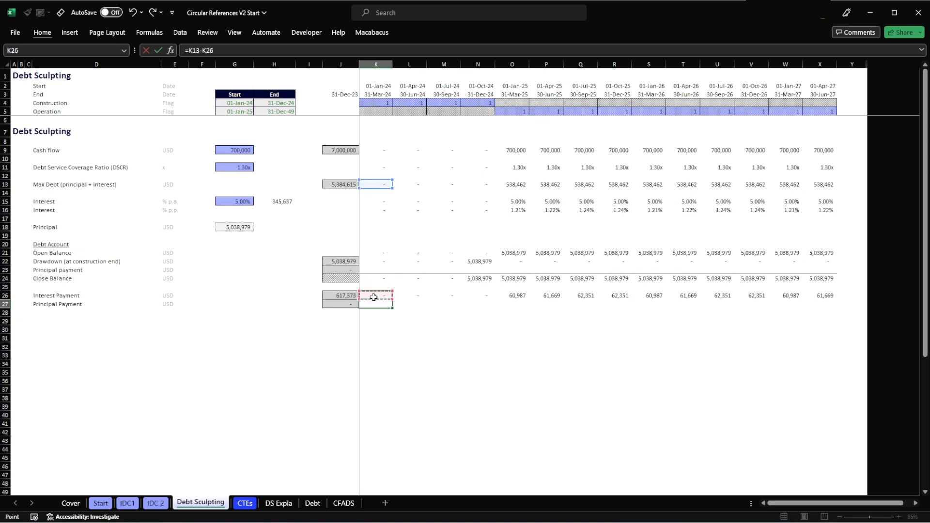
key(ctrl+Return)
Copy the K27 formula across the Principal Payment row to column X and check the row's total.
key(ctrl+c)
key(ctrl+shift+Right)
key(Return)
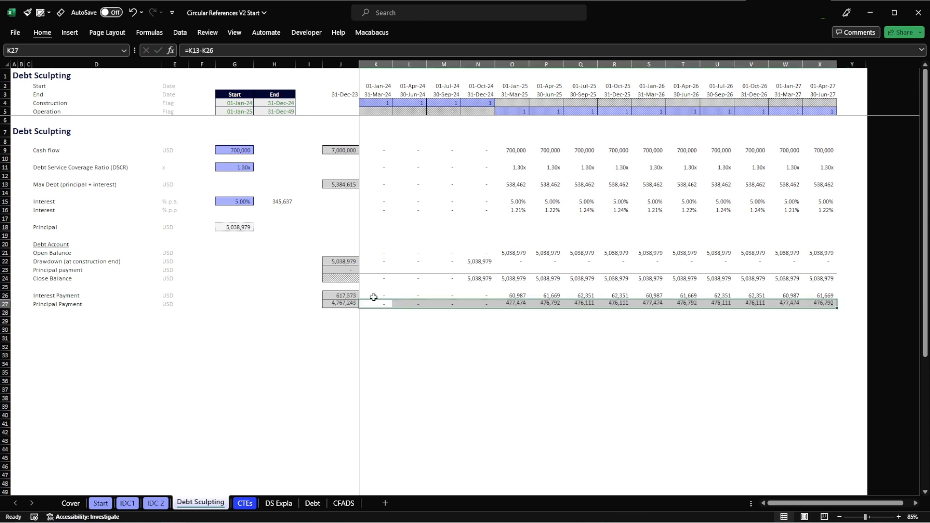
key(Left)
key(Left)
key(Right)
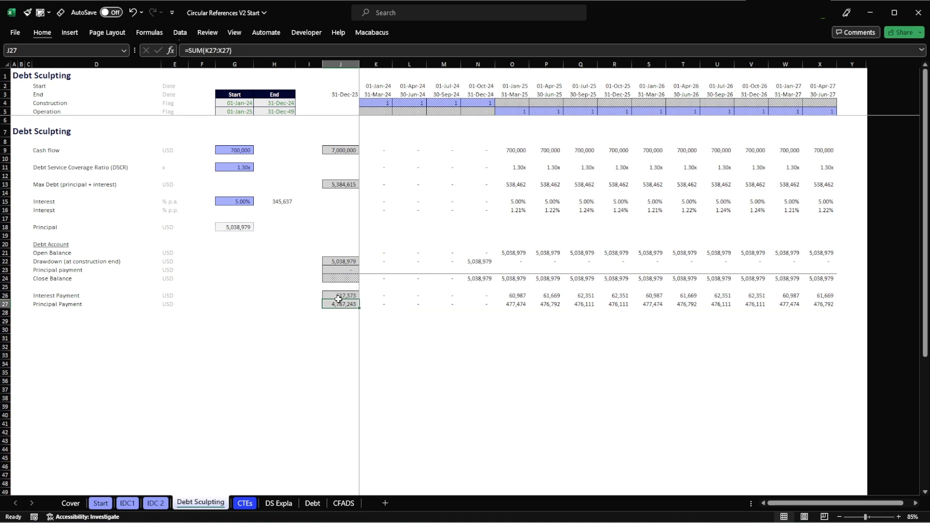
Try linking the debt account's Principal payment row to row 27 with =K27 in K23, copied across the row.
click(388, 303)
key(Up)
key(Up)
key(Up)
key(Up)
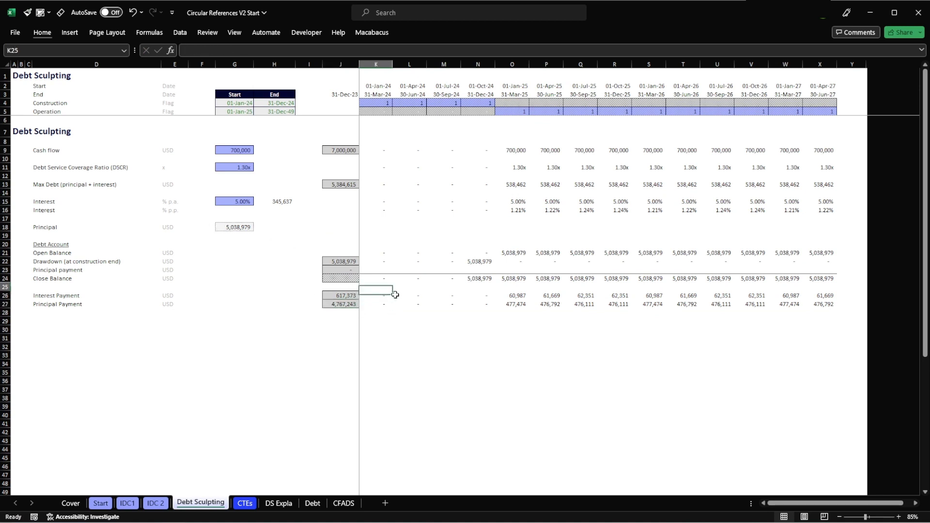
text(=)
key(Down)
key(Down)
key(Down)
key(Down)
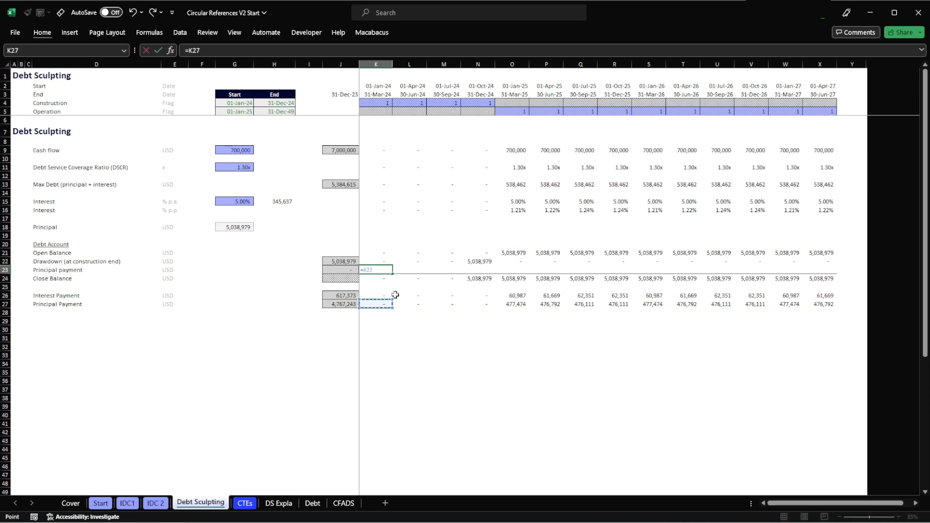
key(ctrl+Return)
key(ctrl+c)
key(ctrl+shift+Right)
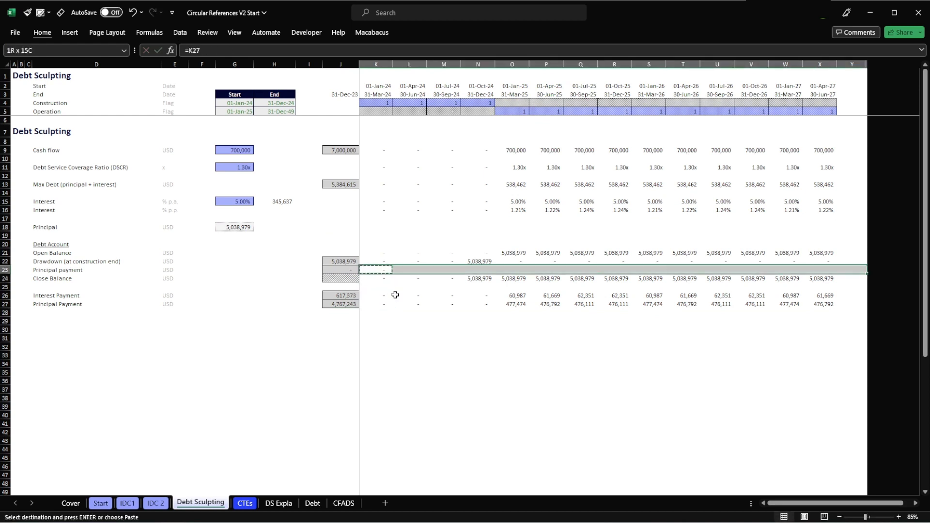
key(Return)
key(Left)
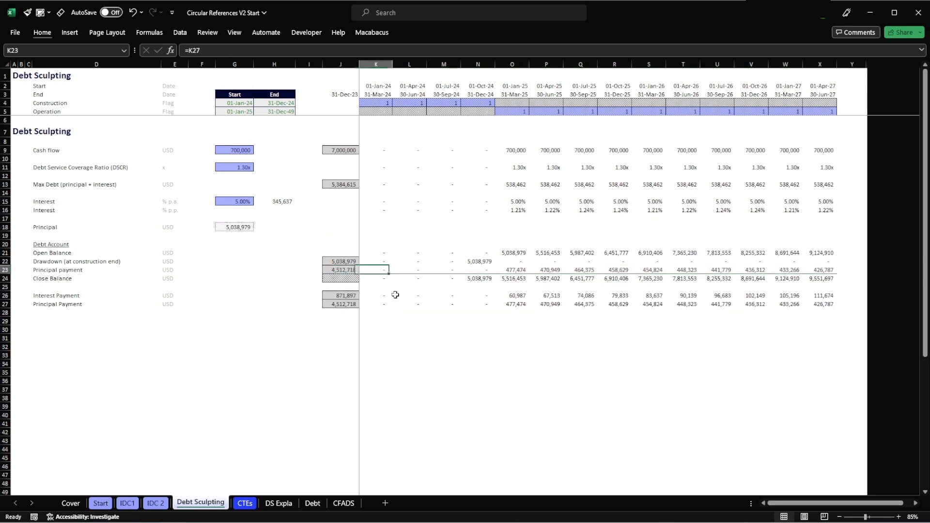
Inspect the K23 formula and undo the =K27 link across row 23.
key(Right)
key(F2)
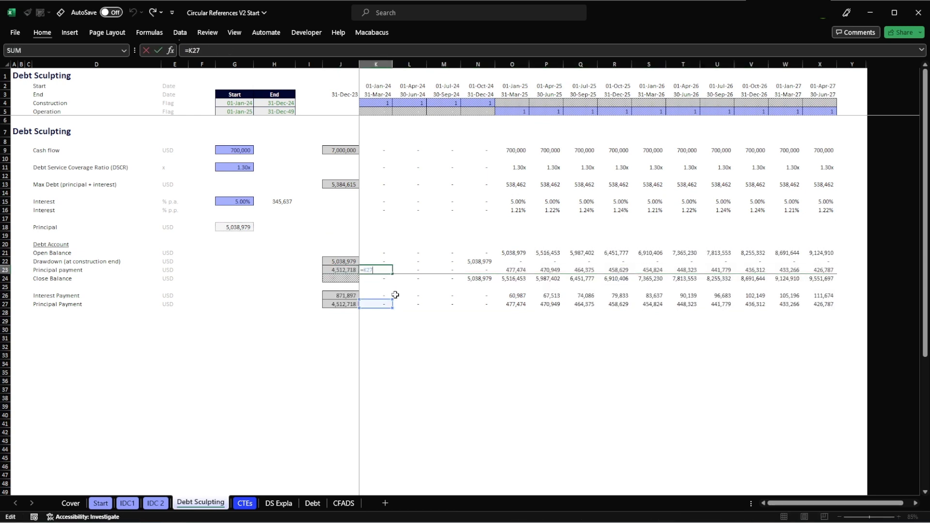
key(Escape)
key(ctrl+z)
key(ctrl+z)
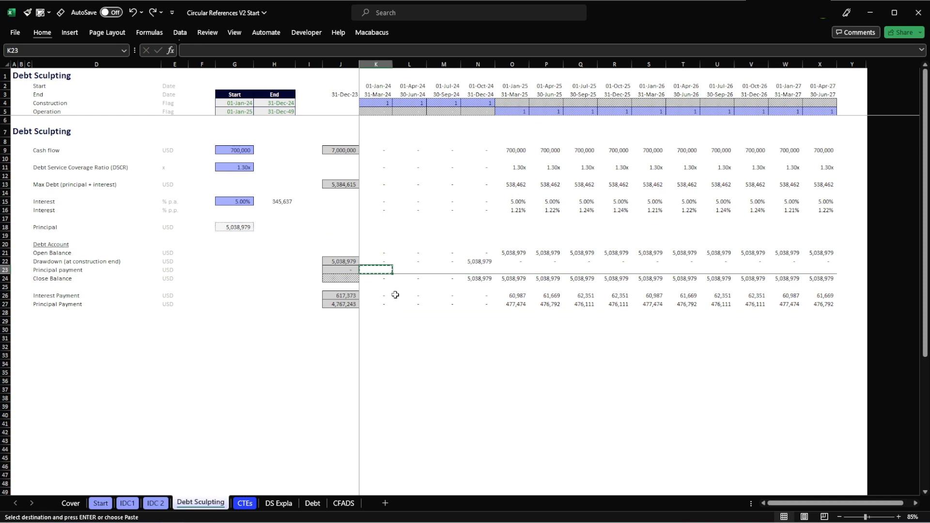
Enter =K27*-1 in K23 and copy it across the debt account's Principal payment row to column X.
text(=)
key(Down)
key(Down)
key(Down)
key(Down)
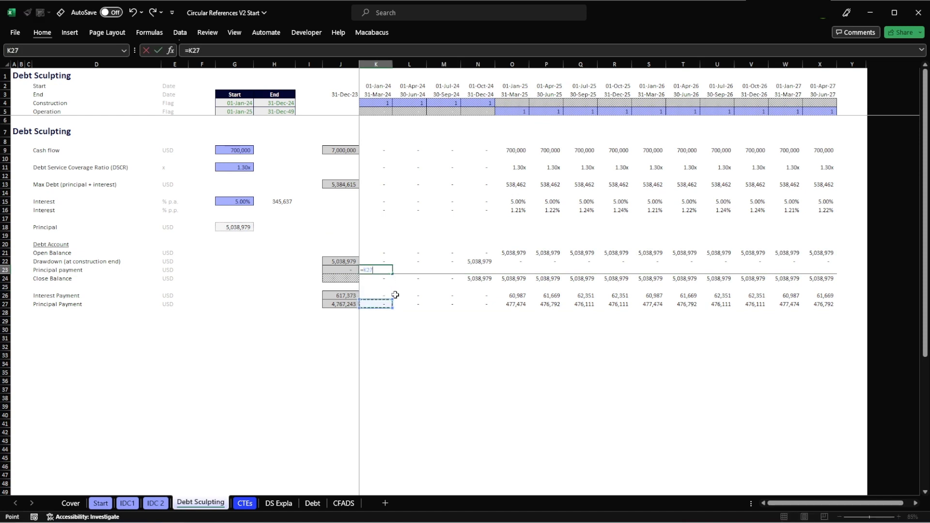
text(*-1)
key(ctrl+Return)
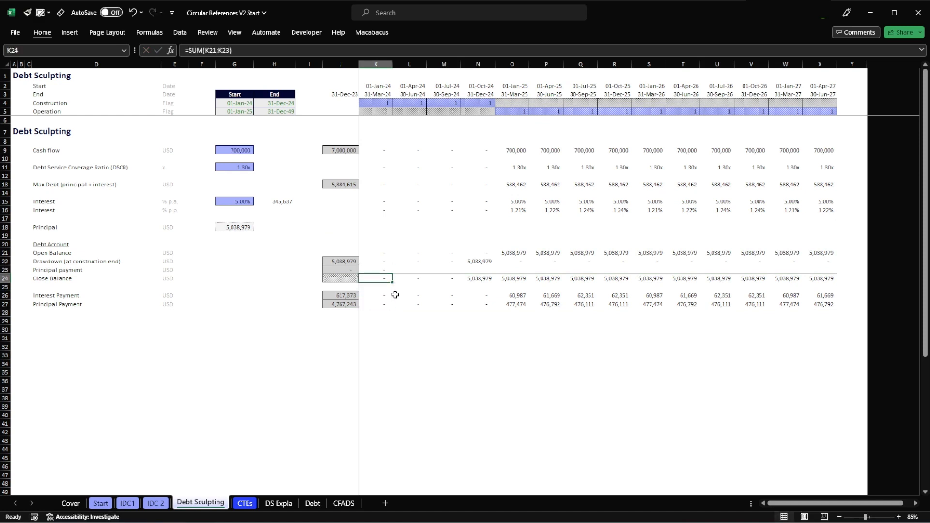
key(ctrl+c)
key(ctrl+shift+Right)
key(Return)
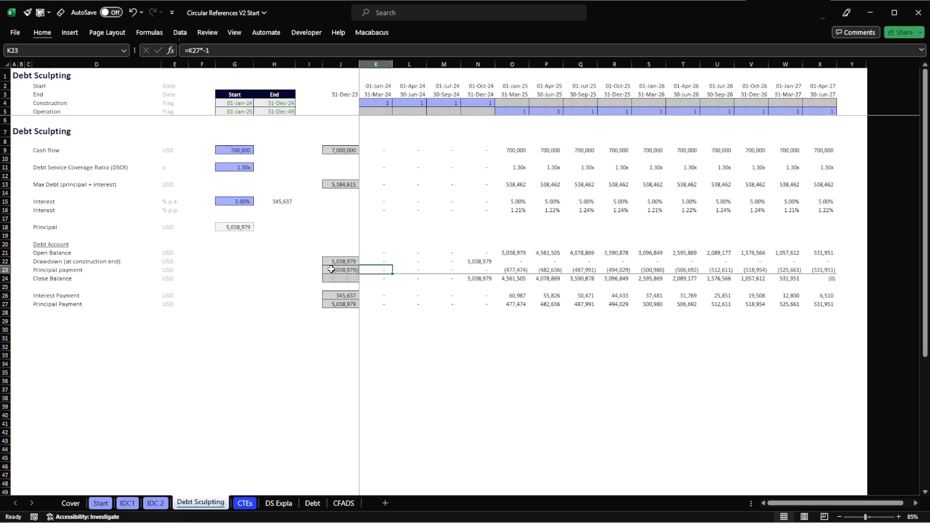
Examine the drawdown in N22 and the total of the principal payments selected across O23:X23.
click(481, 261)
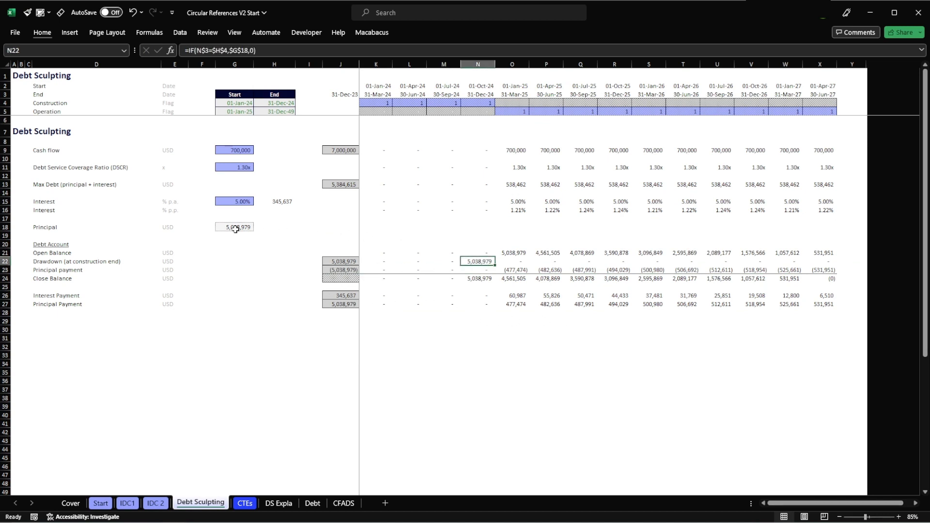
click(514, 270)
key(shift+Right)
key(shift+Right)
key(shift+Right)
key(shift+Right)
key(shift+Right)
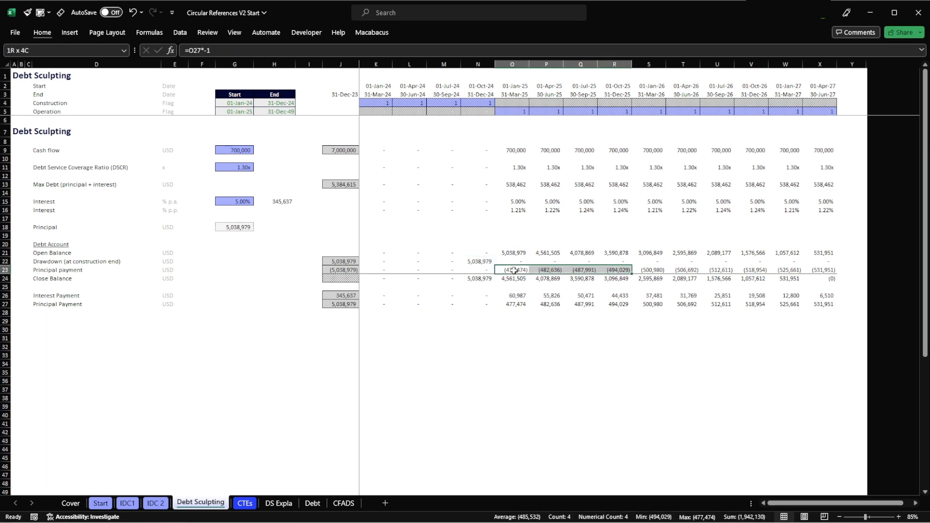
key(shift+Right)
key(shift+Right)
key(shift+Right)
key(shift+Right)
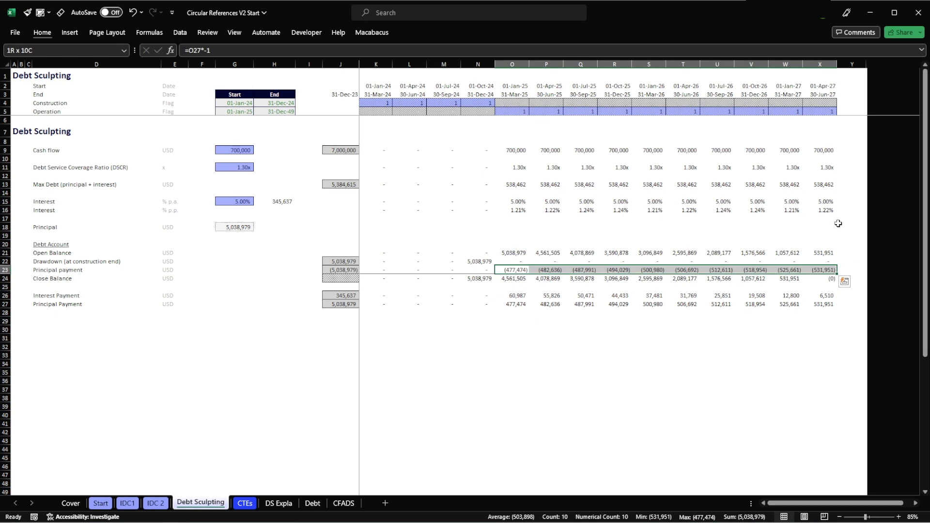
Check the final closing balance in X24 and compare the principal payment total in J23 with the principal in G18.
click(828, 280)
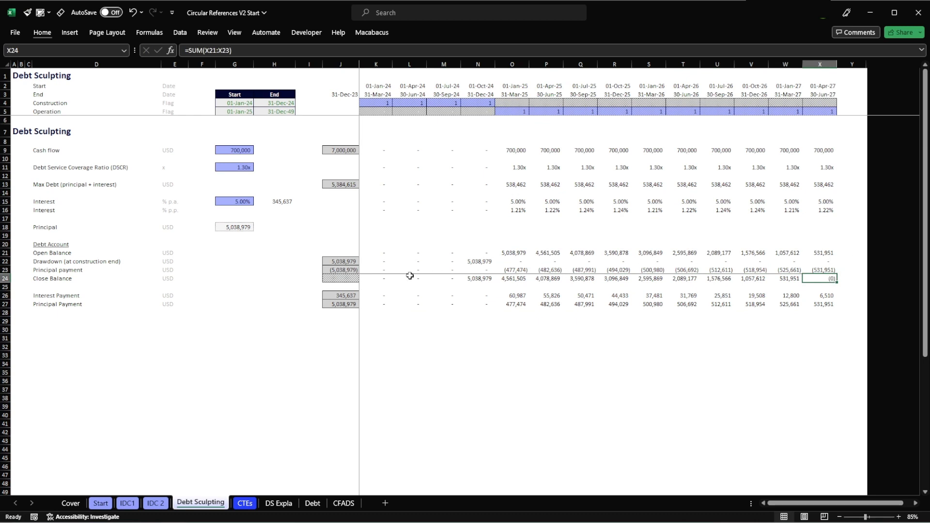
click(350, 270)
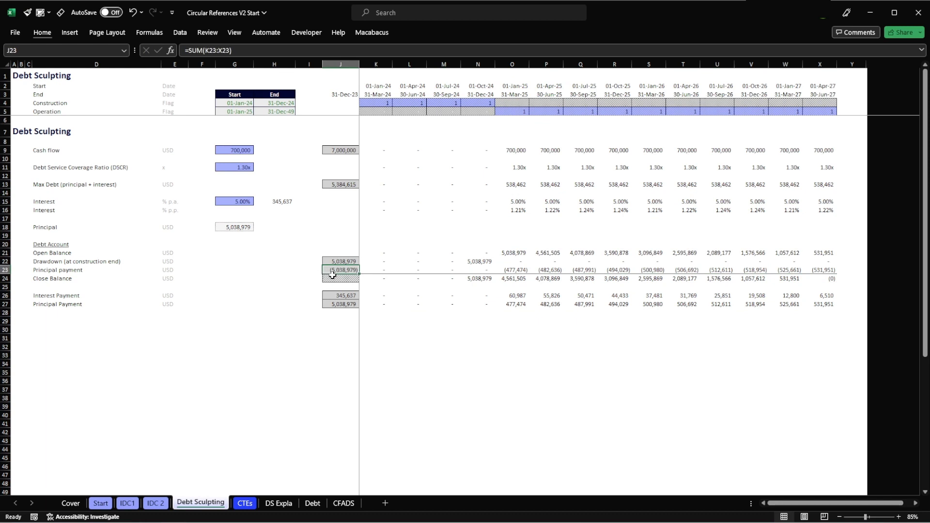
ctrl+click(230, 229)
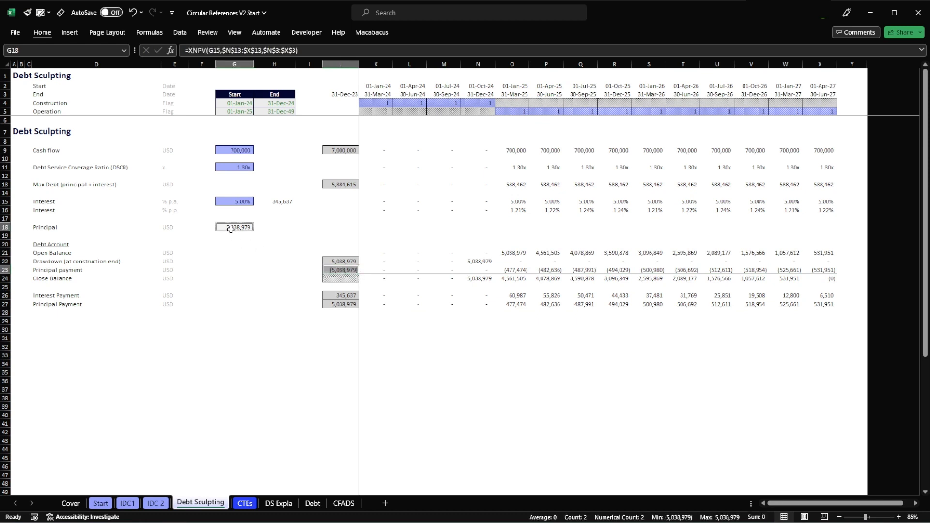
Compare the interest payment total in J26 with the interest check in H15, and clear H15.
click(338, 295)
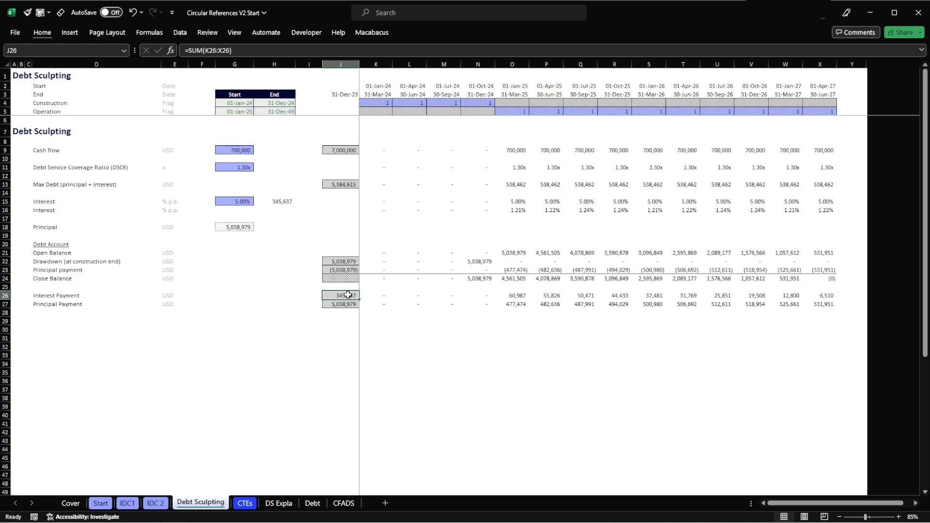
ctrl+click(273, 200)
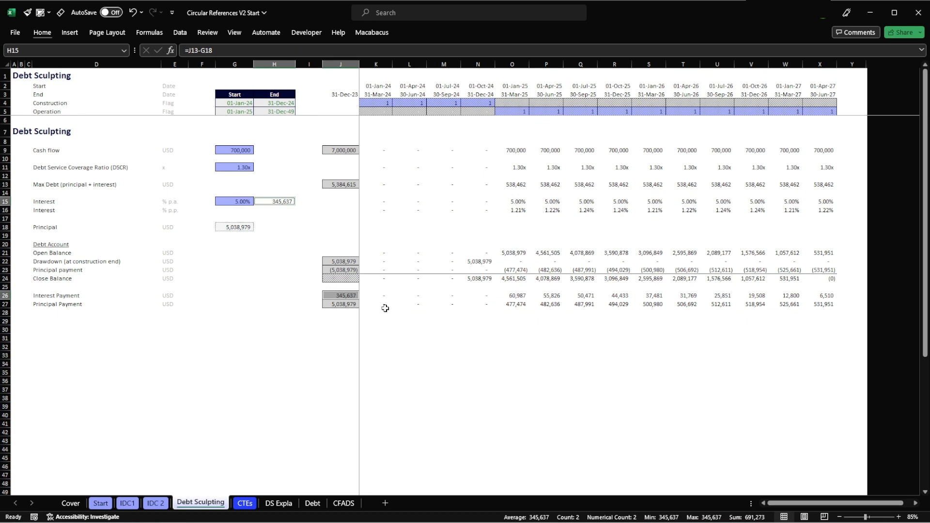
click(437, 312)
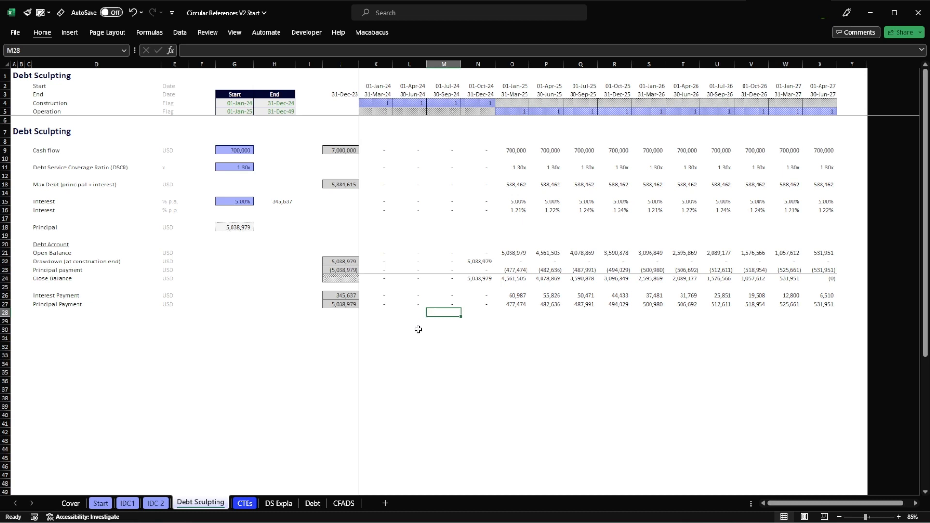
click(284, 200)
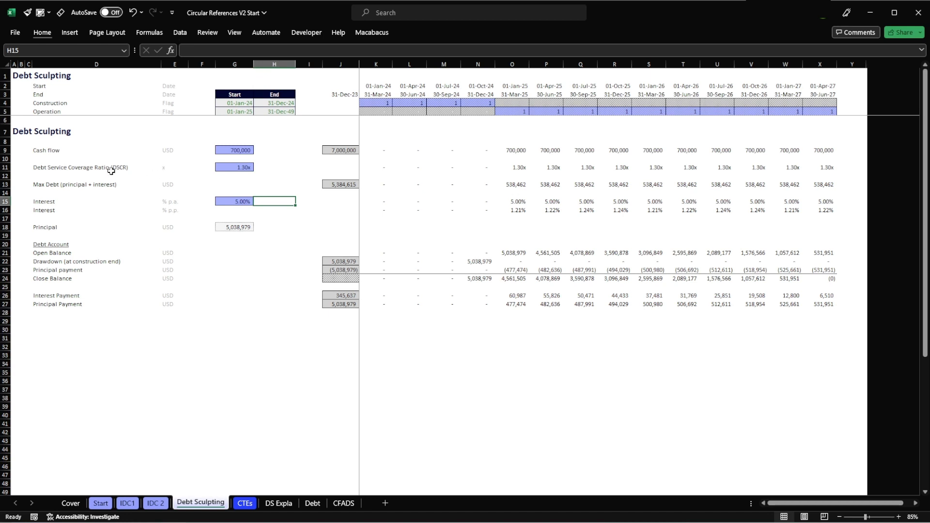
Examine the Cash flow row across the Debt Sculpting sheet.
click(4, 150)
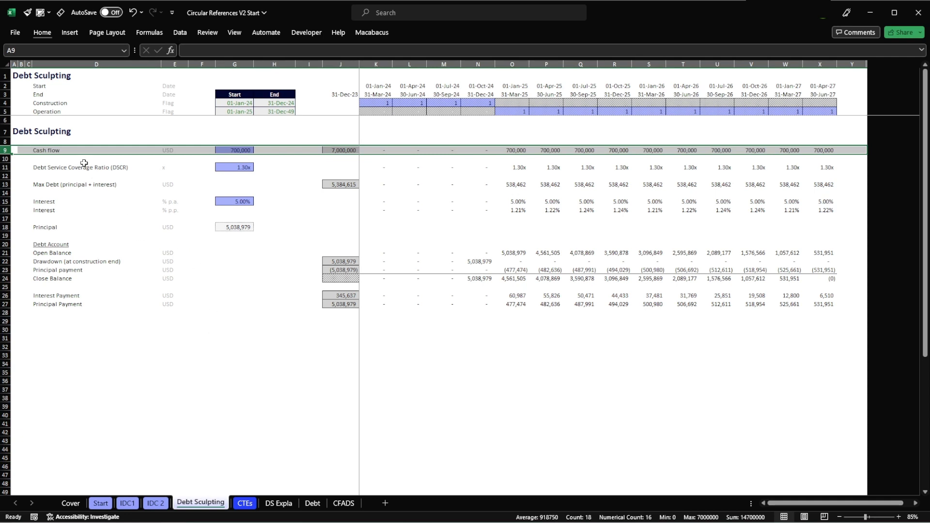
click(52, 150)
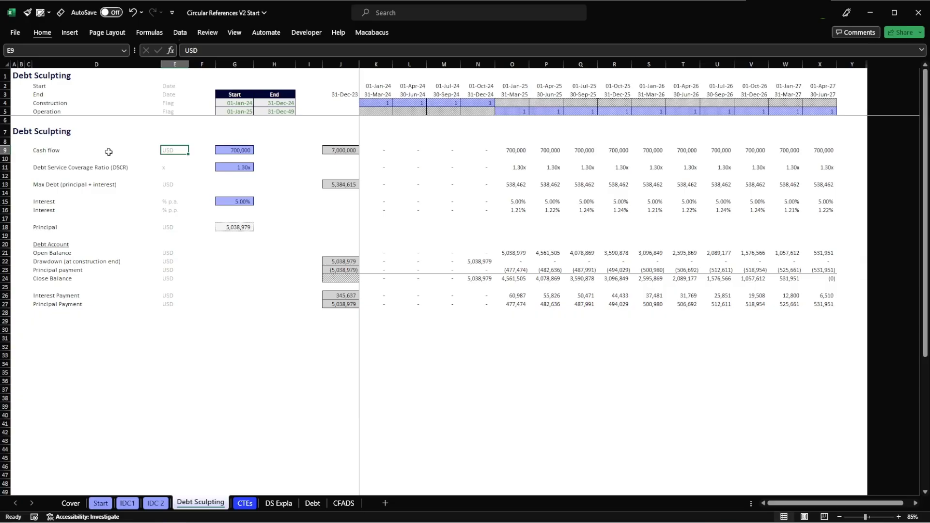
click(108, 151)
key(shift+space)
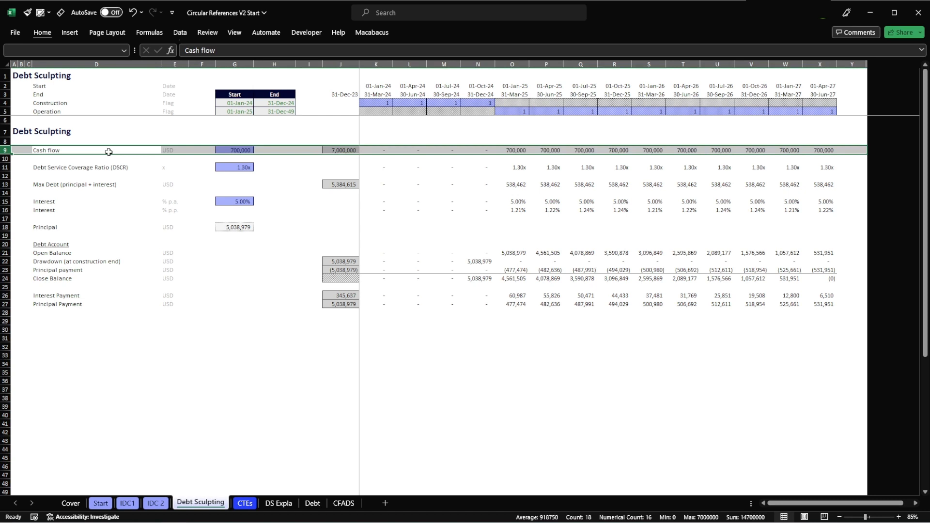
click(109, 152)
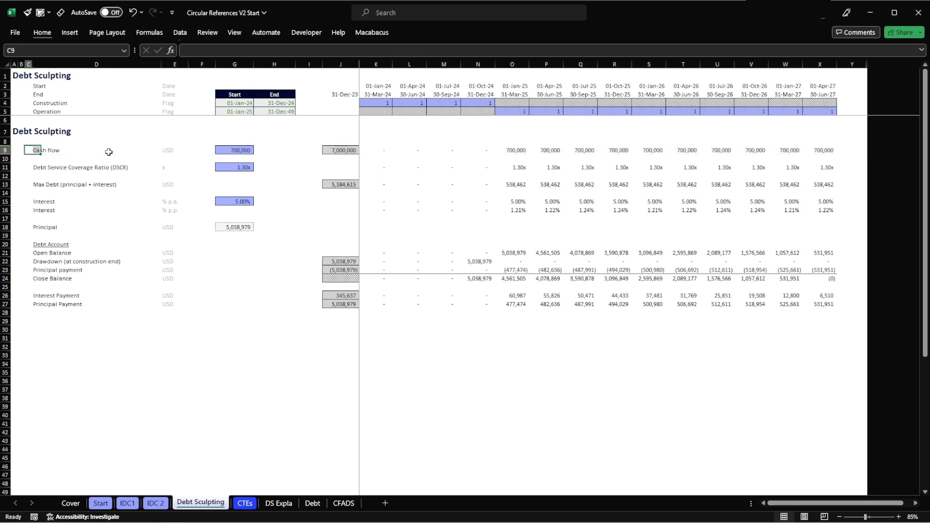
Try relabelling the Cash flow row in D9 as "Cash Flow Available for Debt Service" and undo the change.
key(F2)
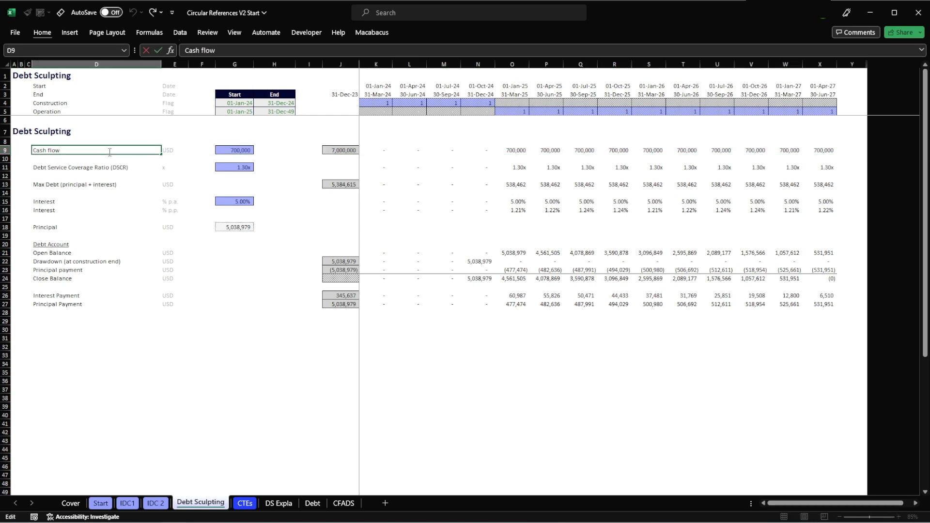
text(available for debt S)
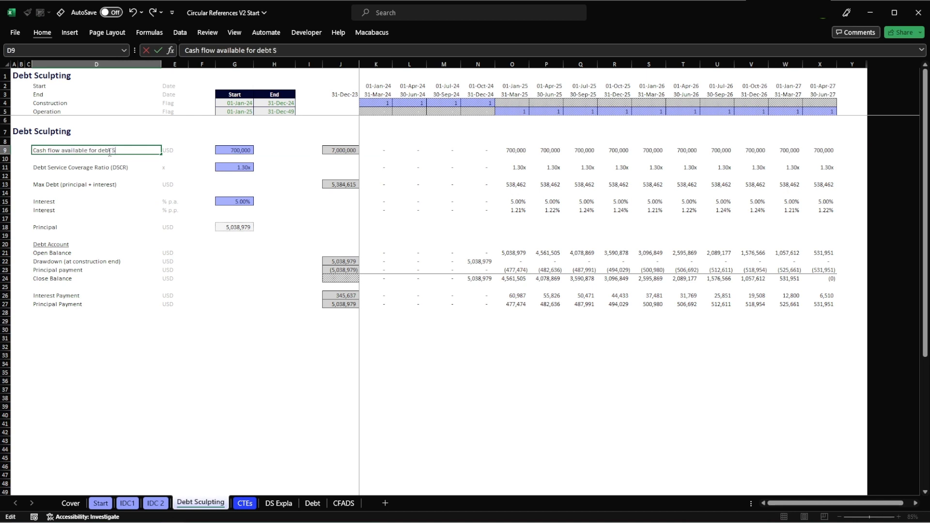
text(Ervice)
key(shift+Home)
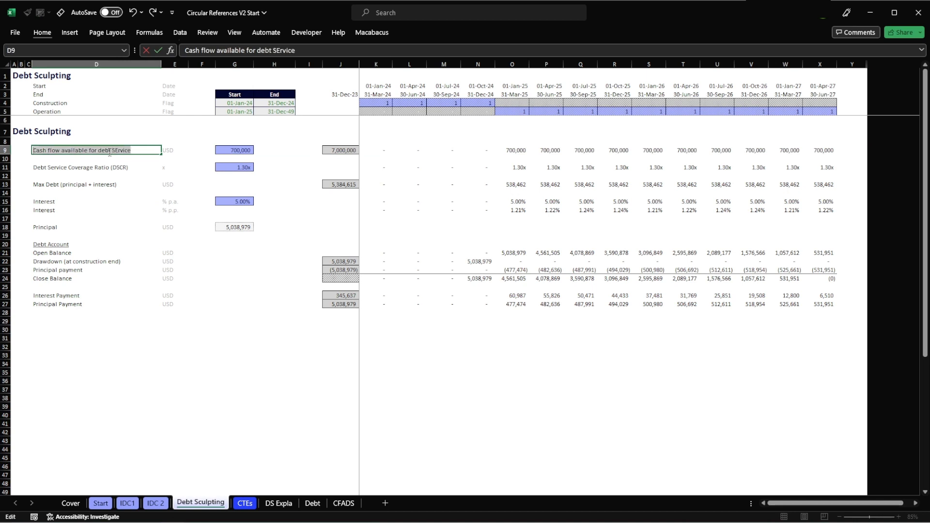
text(Cash Flow A)
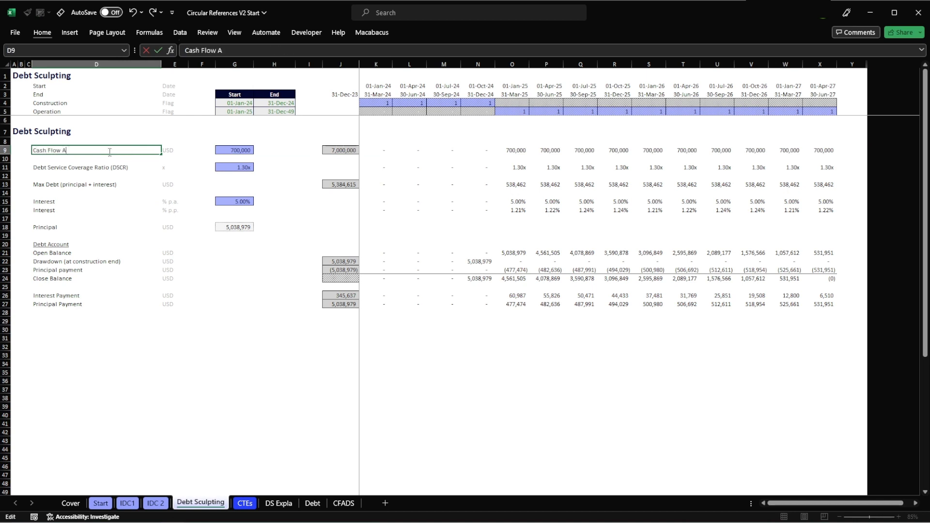
text(vailable for Debt SErvice)
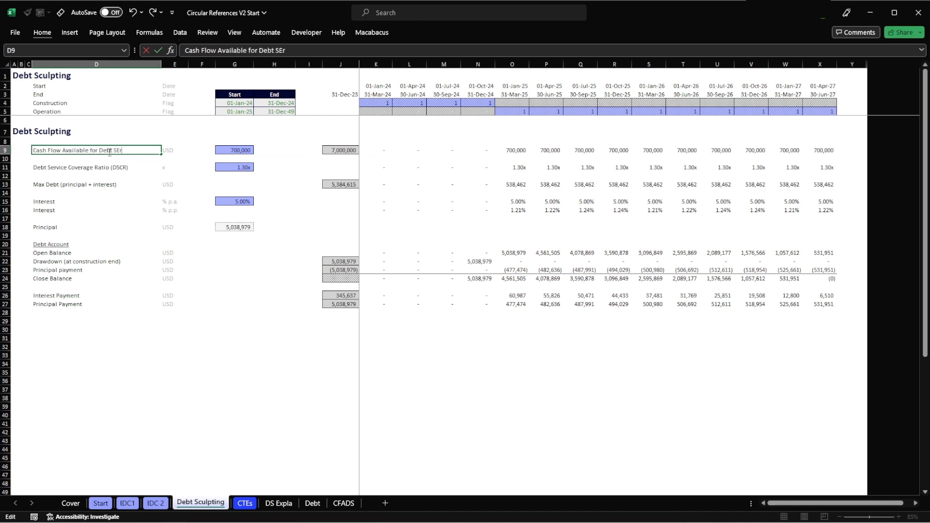
key(Return)
key(Up)
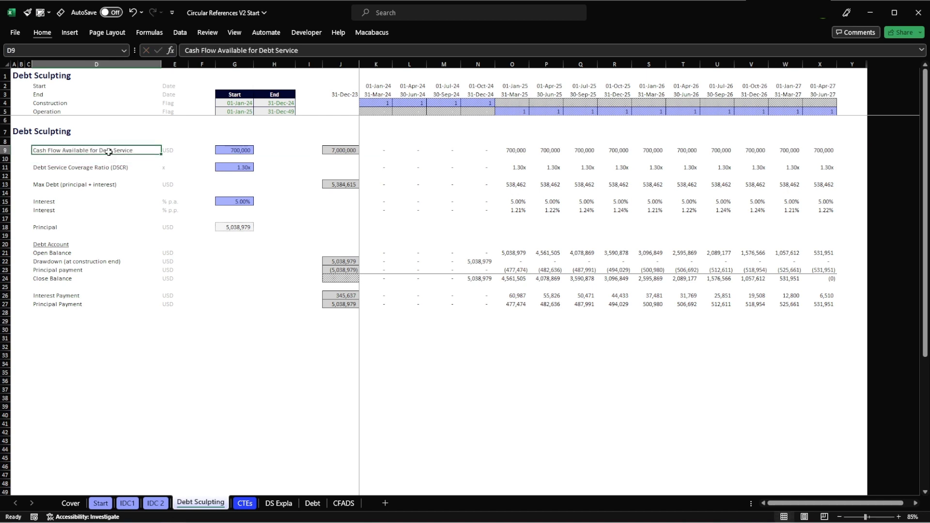
key(shift+space)
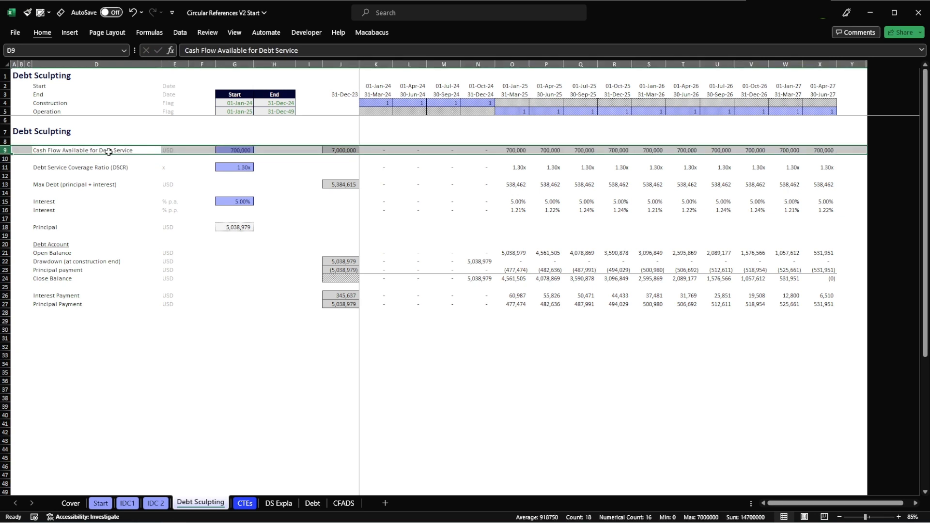
key(ctrl+z)
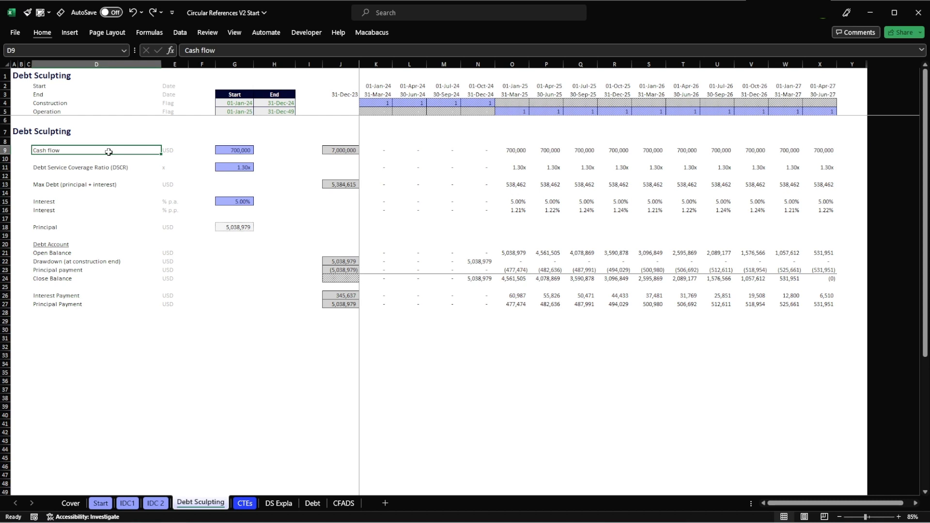
Rename the Cash flow label in D9 to "EBITDA".
double_click(109, 152)
key(shift+Home)
text(E)
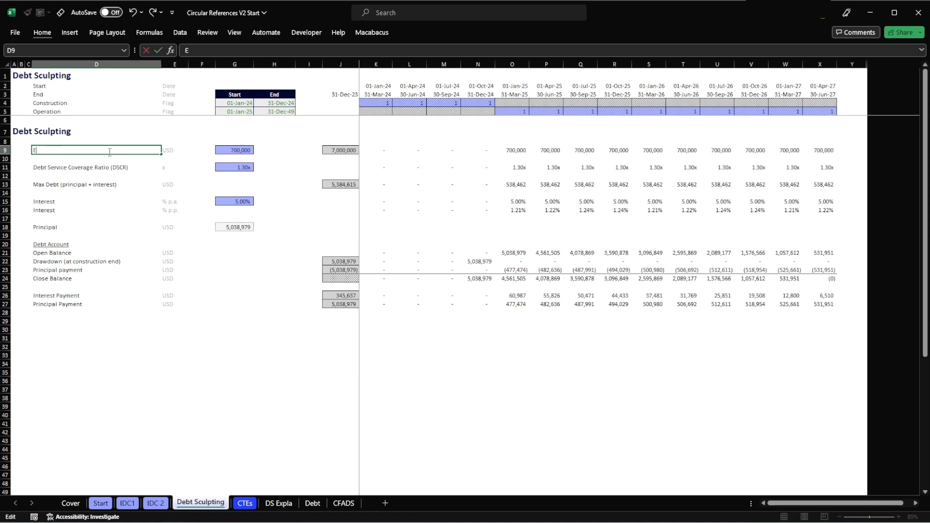
text(BITDA)
key(Return)
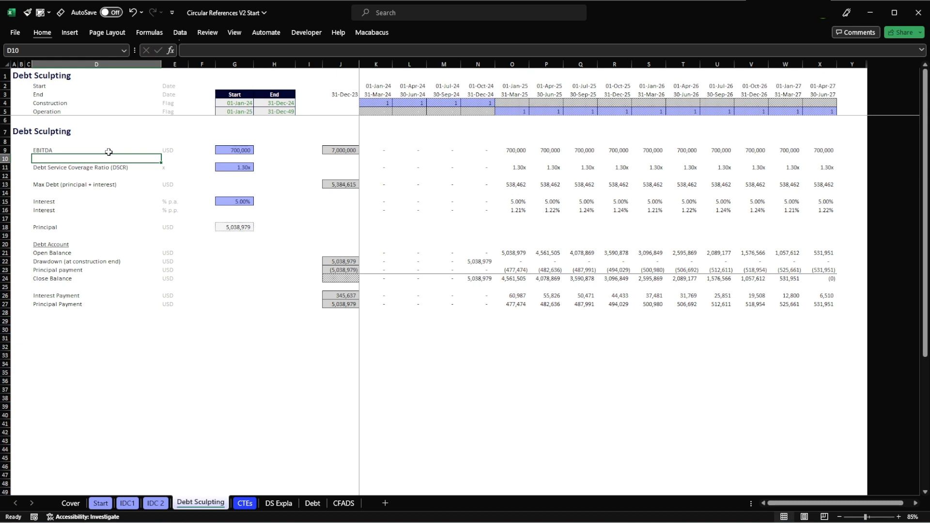
click(109, 152)
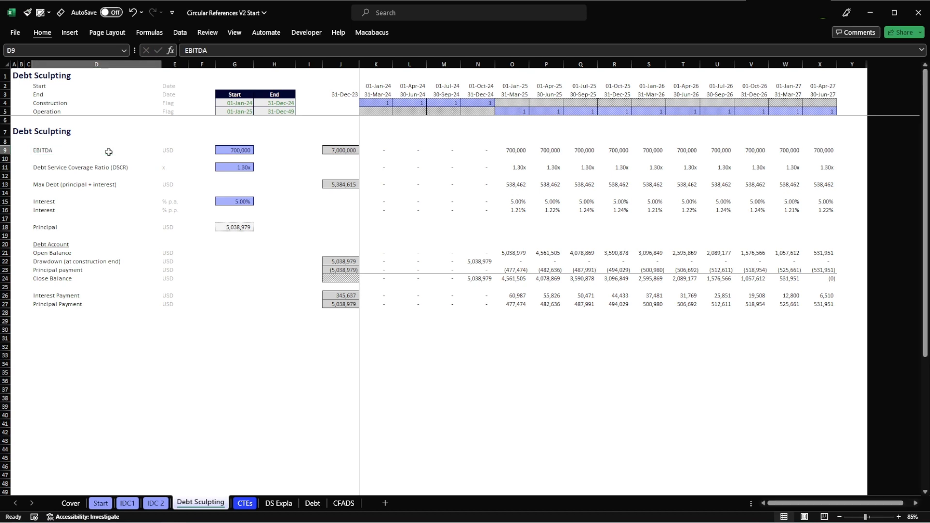
key(ctrl+Page_Up)
key(ctrl+Page_Down)
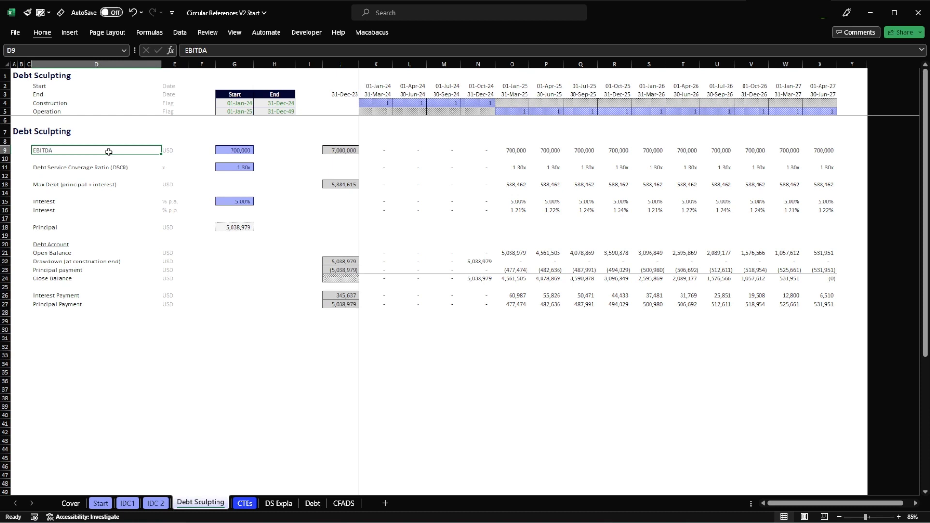
key(Down)
key(Up)
Open the CFADS sheet and examine each line of the build-up from EBITDA to CFADS.
click(343, 503)
click(224, 315)
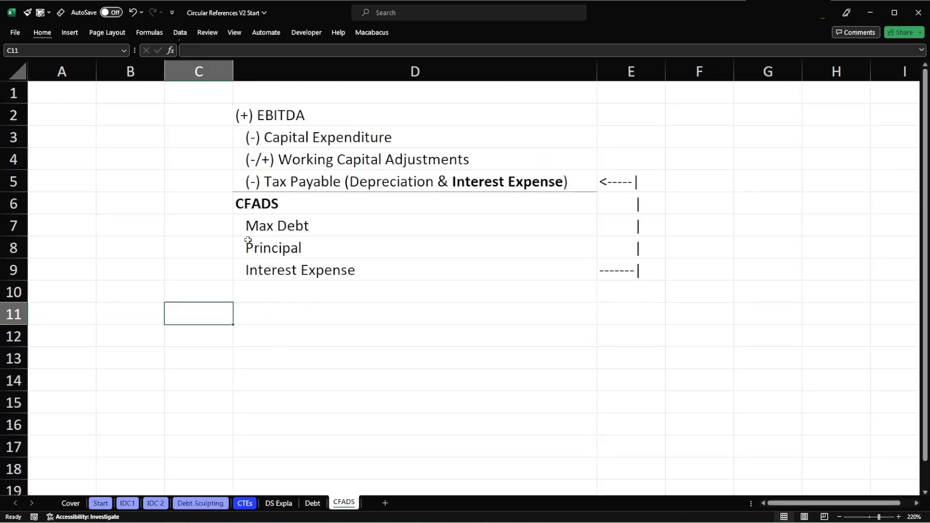
click(13, 204)
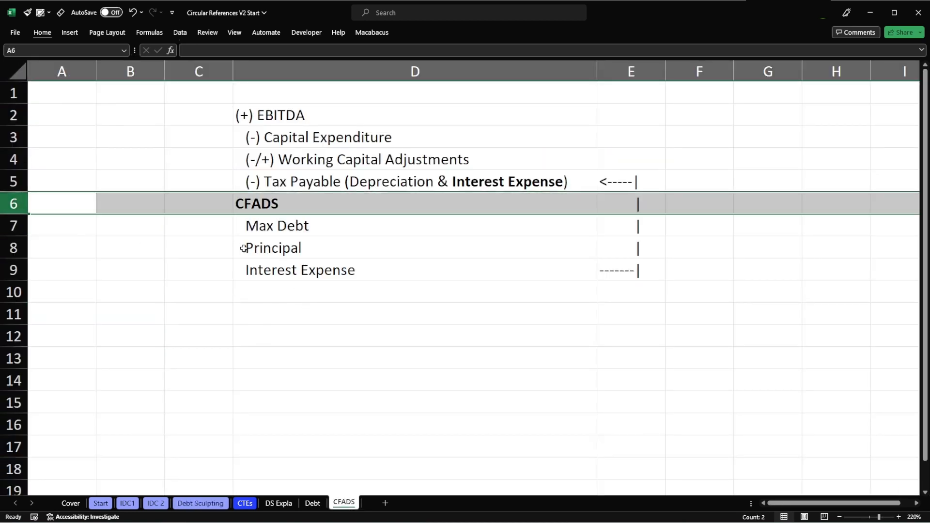
click(261, 121)
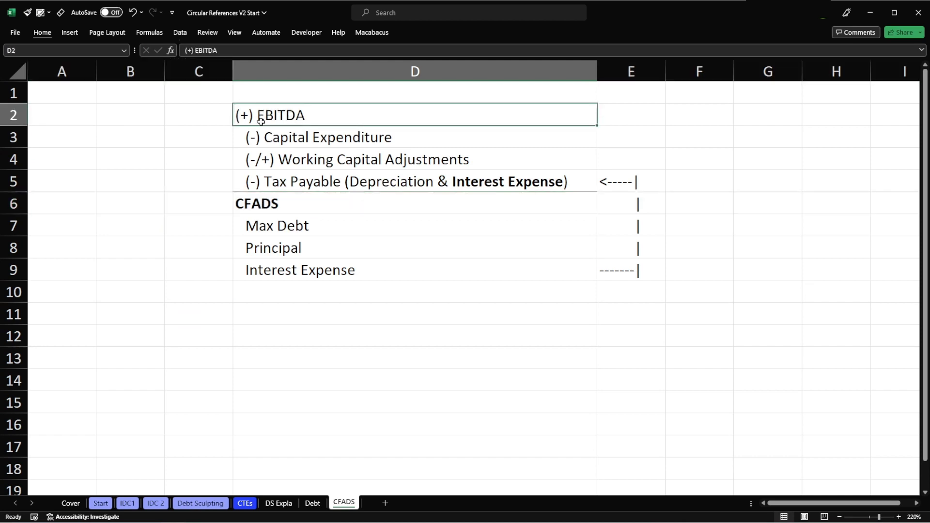
key(shift+space)
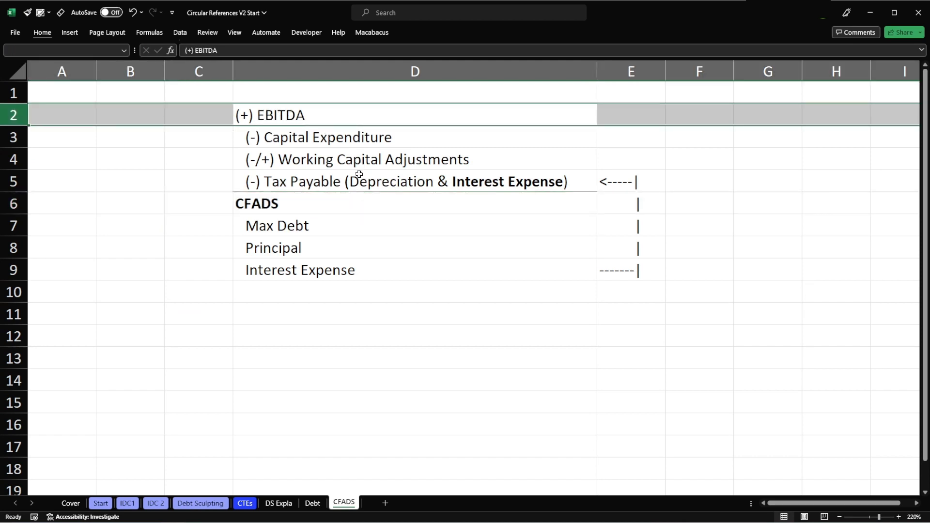
key(Down)
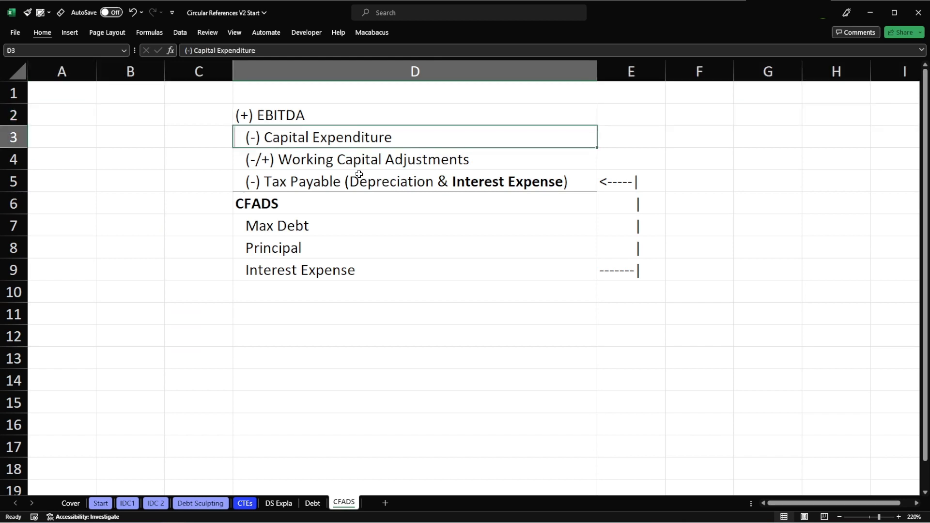
key(shift+space)
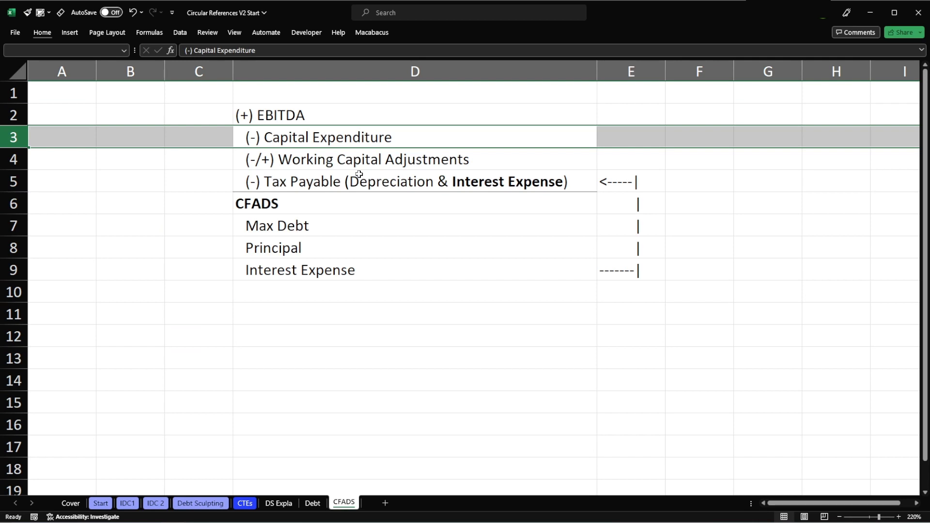
key(Down)
key(shift+space)
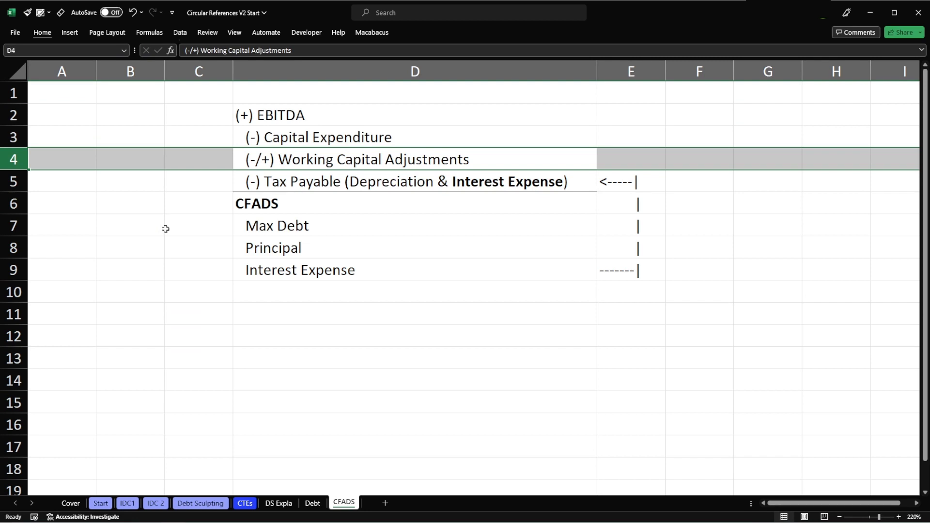
key(Down)
key(shift+space)
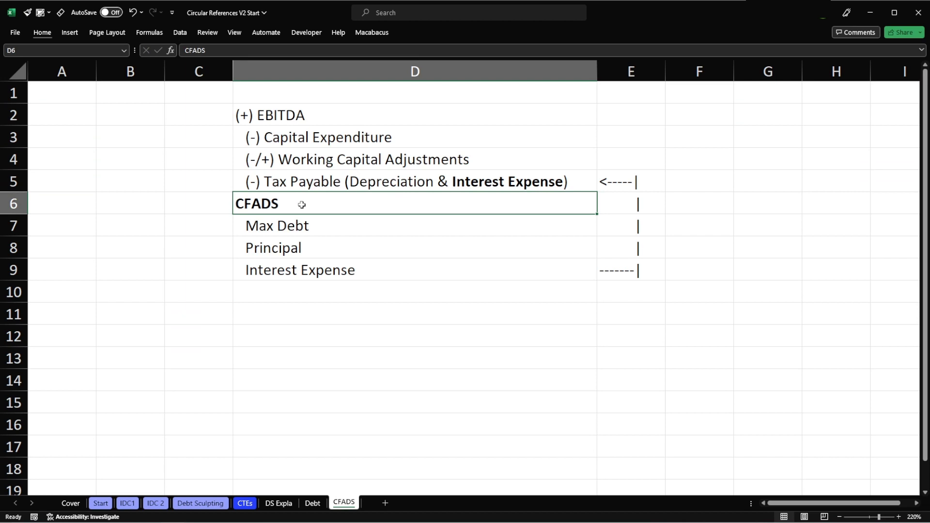
key(shift+space)
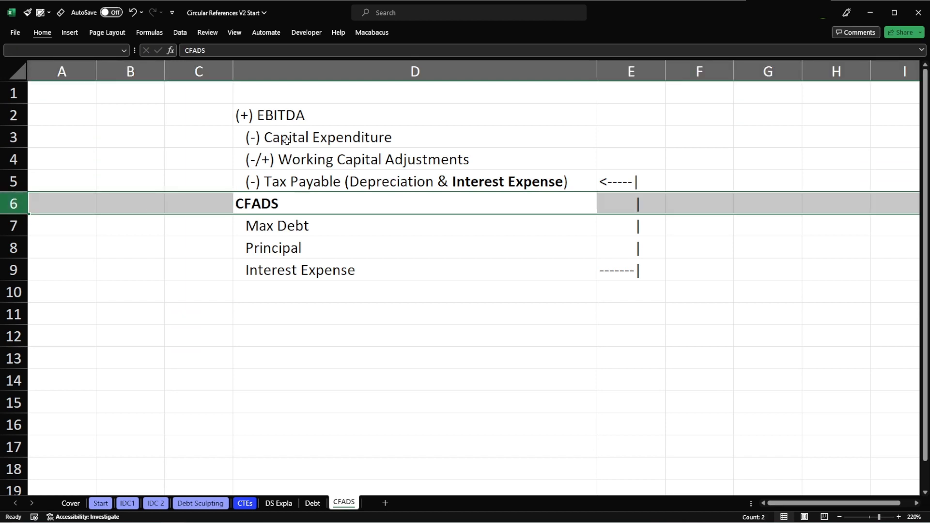
Trace the calculation again from EBITDA through capital expenditure, working capital adjustments and tax payable to CFADS.
click(288, 116)
key(shift+space)
key(Down)
key(shift+space)
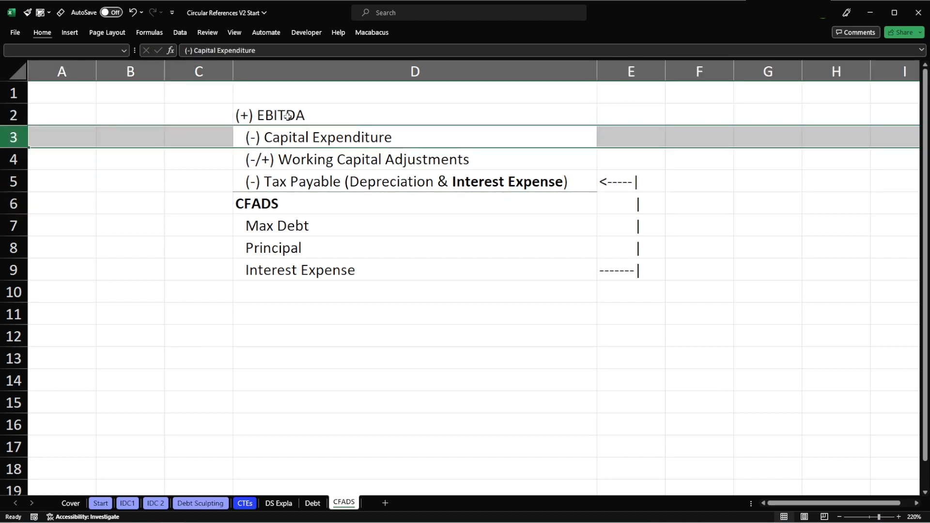
key(Down)
key(shift+space)
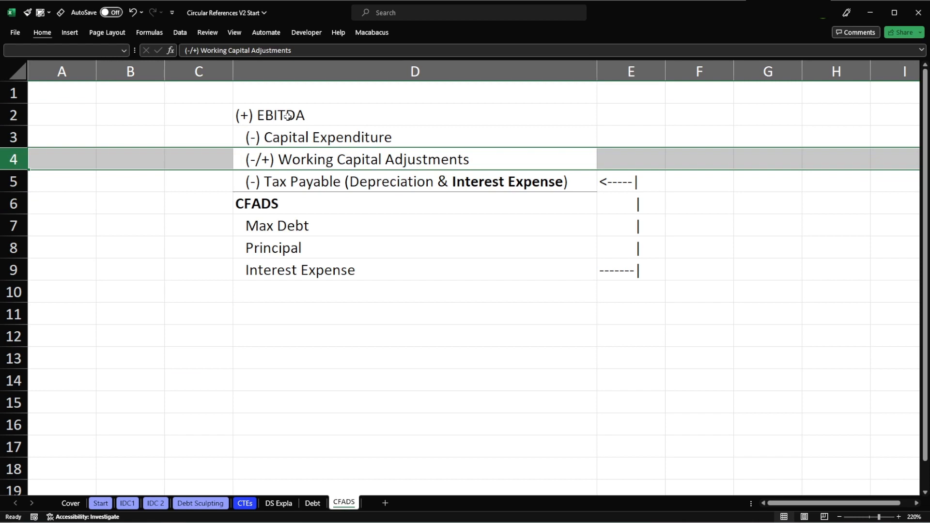
key(Down)
key(shift+space)
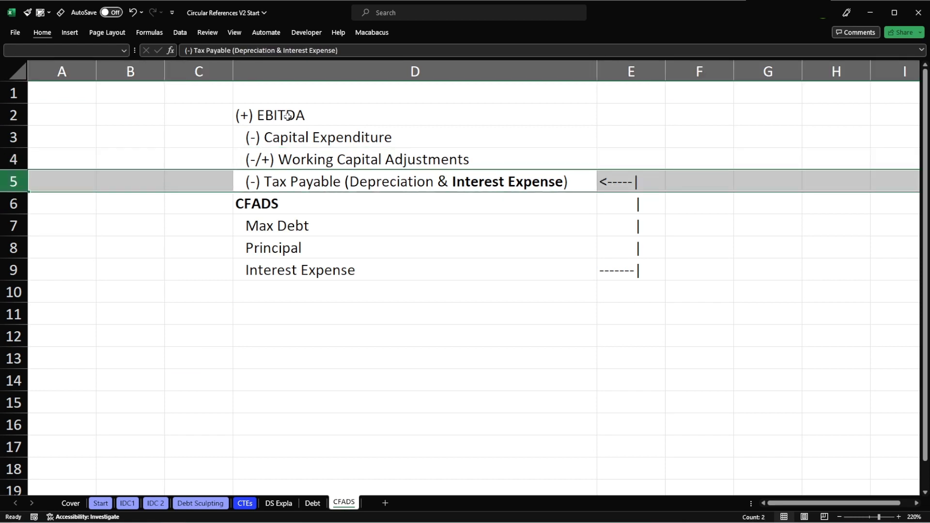
key(Down)
key(shift+space)
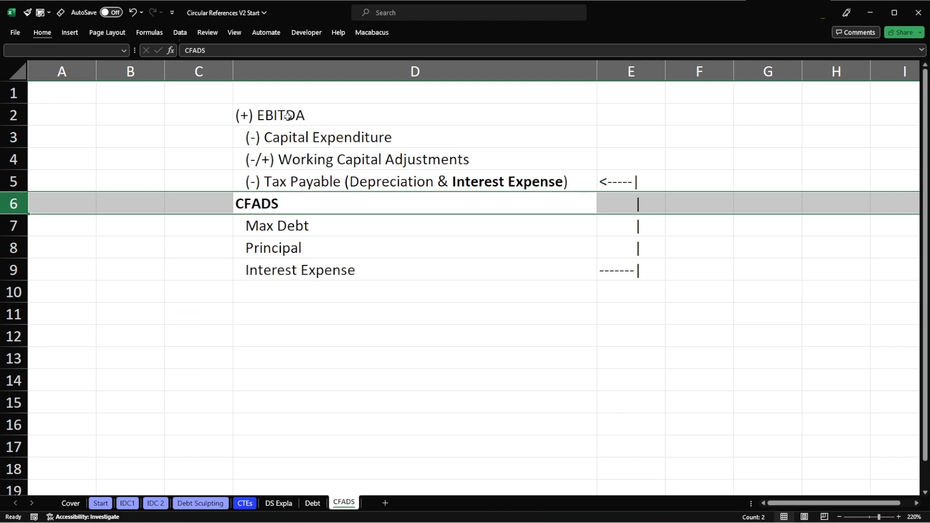
Examine the Max Debt row and the Principal and Interest Expense rows below CFADS.
key(Down)
key(shift+space)
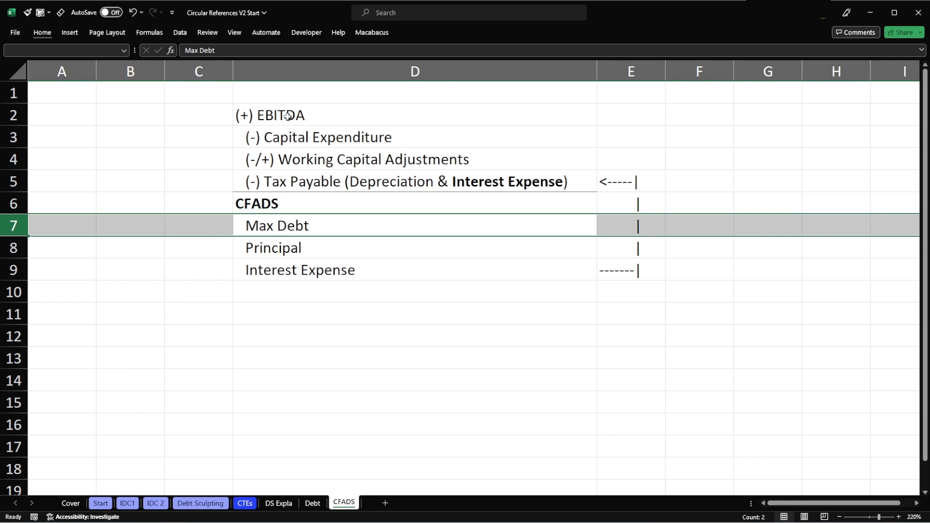
key(Down)
key(shift+space)
key(shift+Down)
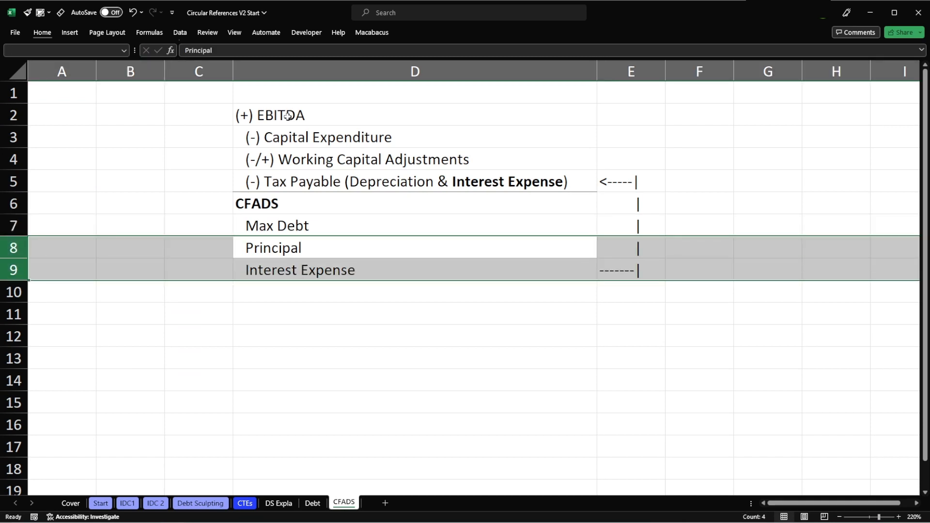
Add a "DSCR" label in C7 beside the Max Debt row.
key(Up)
key(Up)
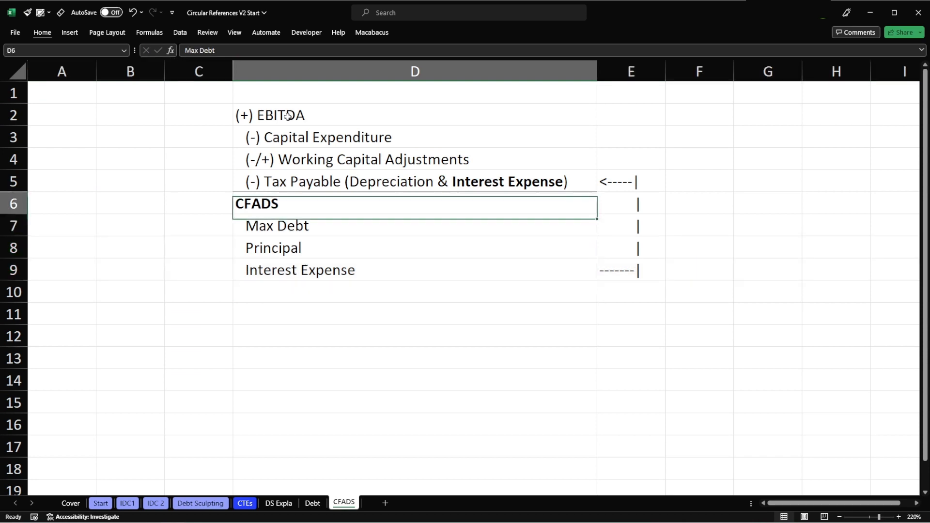
key(shift+space)
key(Left)
key(Down)
key(Right)
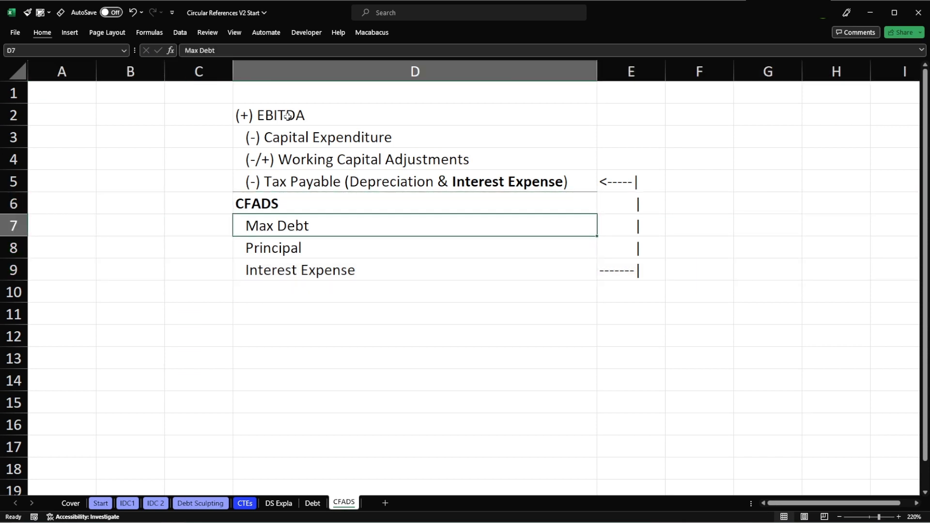
key(Left)
text(DSCR)
key(Return)
text(\)
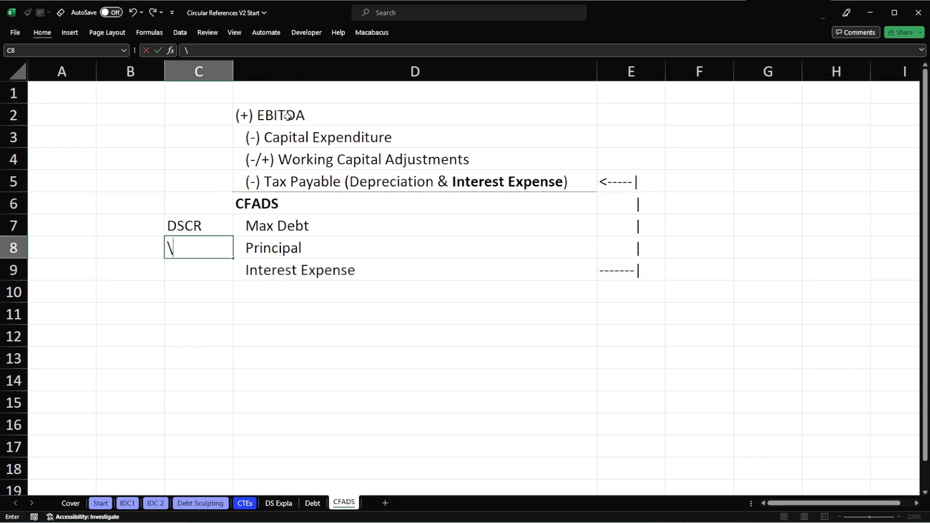
key(Up)
key(Down)
key(Delete)
key(Up)
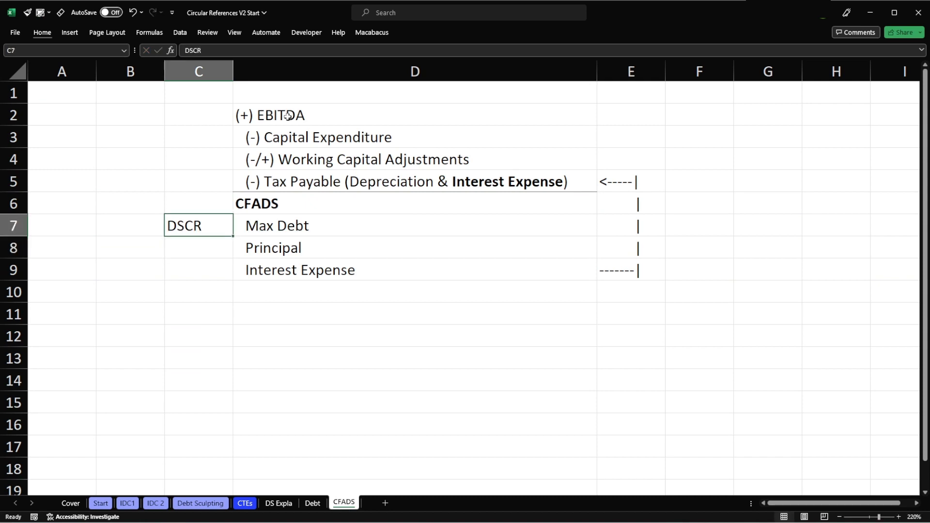
Examine the Principal and Interest Expense rows and how they feed into Tax Payable and CFADS.
key(Right)
key(Down)
key(shift+space)
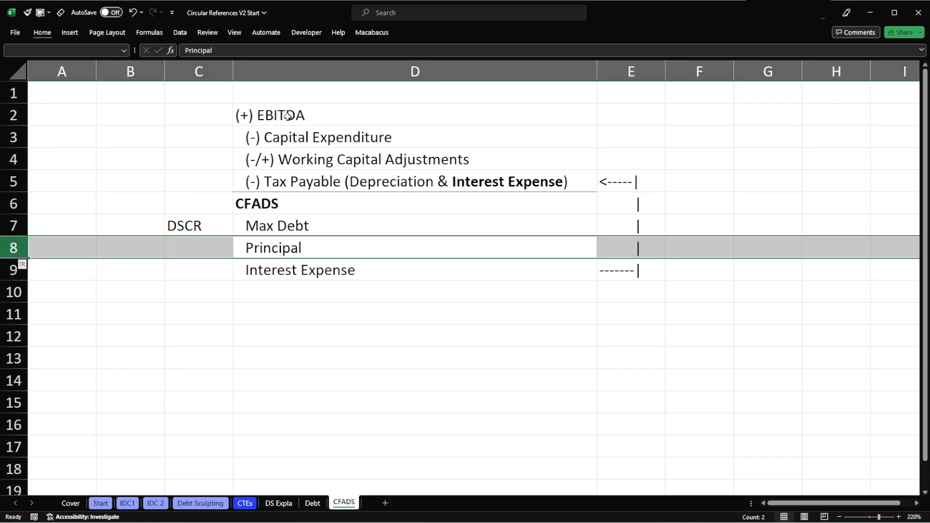
key(shift+Down)
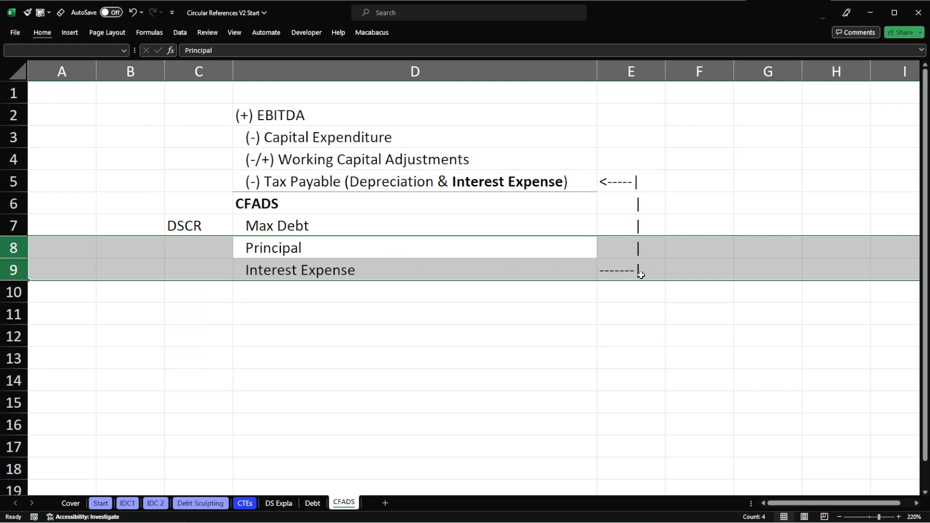
click(364, 184)
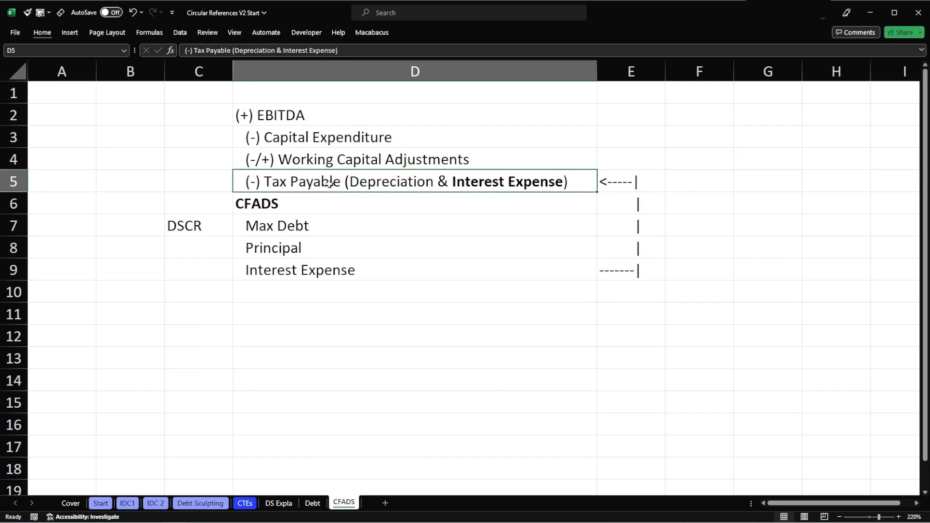
click(291, 198)
key(shift+space)
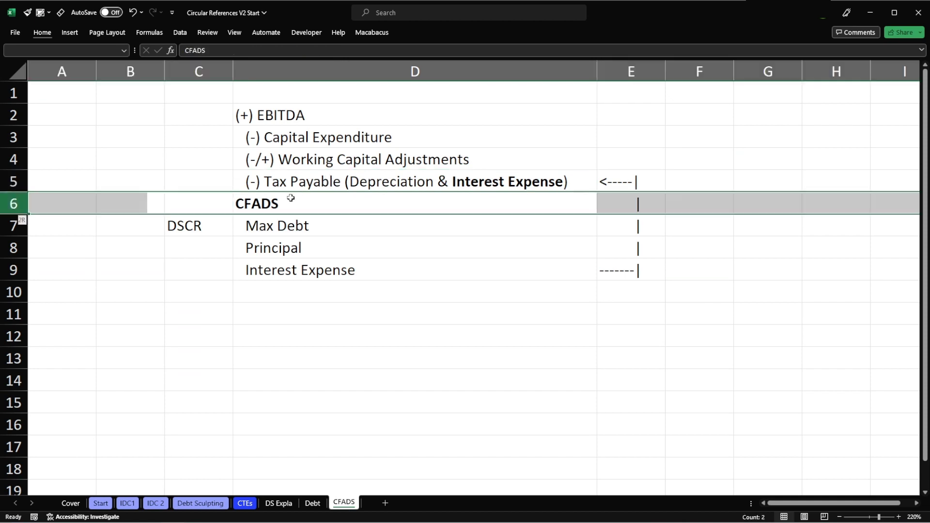
key(Up)
click(305, 200)
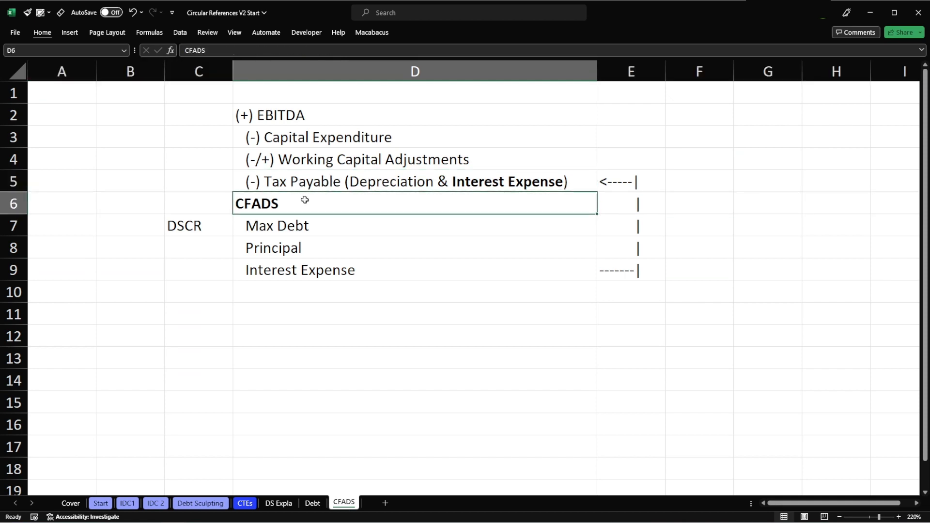
key(shift+space)
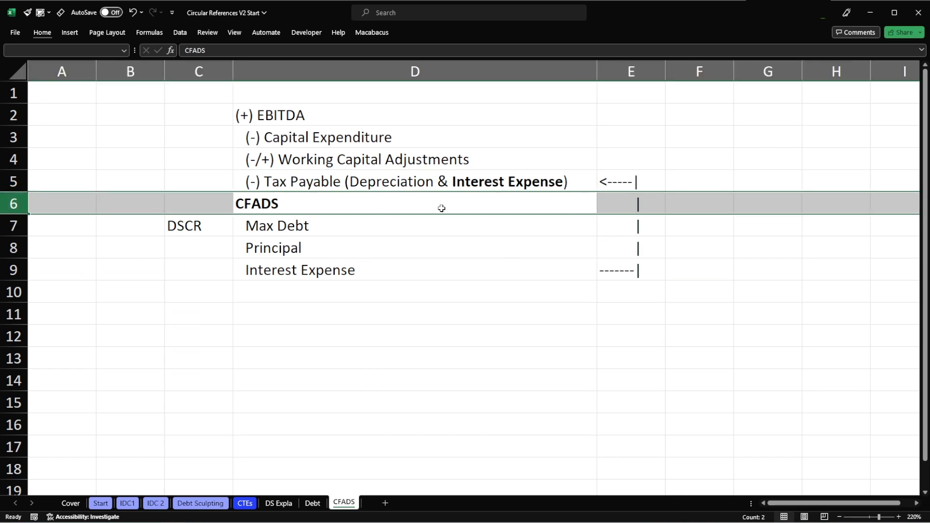
Delete the DSCR label from C7.
click(203, 228)
key(Delete)
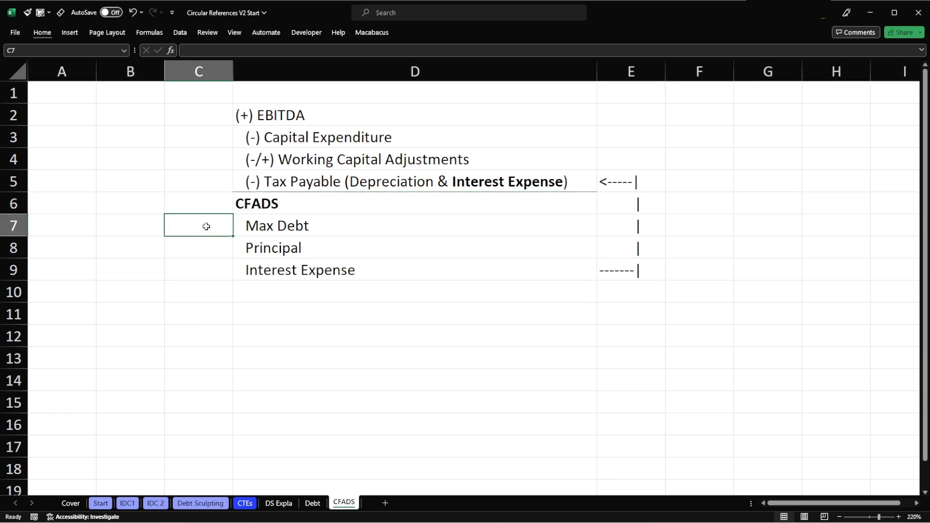
Trace the circular loop between Interest Expense, Tax Payable, CFADS, Max Debt and Principal.
key(Right)
key(Down)
key(Down)
key(Up)
key(Up)
key(Up)
key(Up)
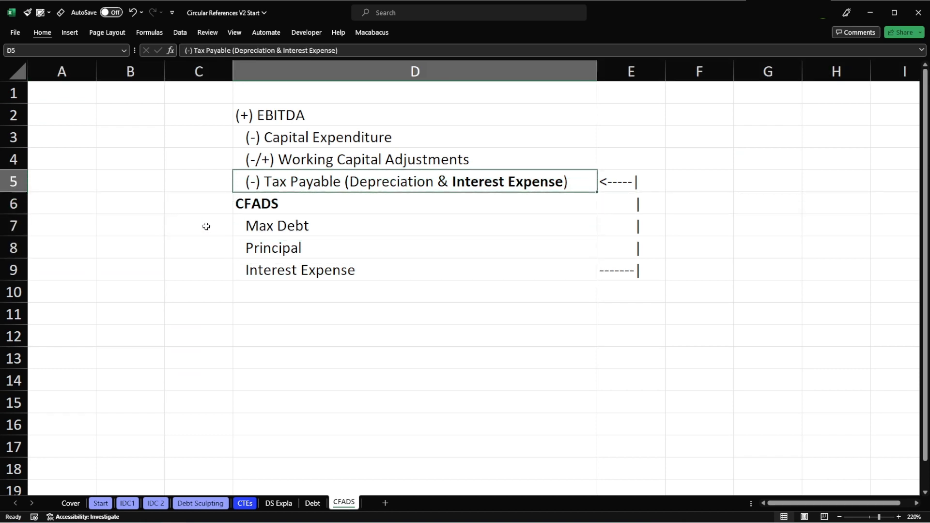
key(Down)
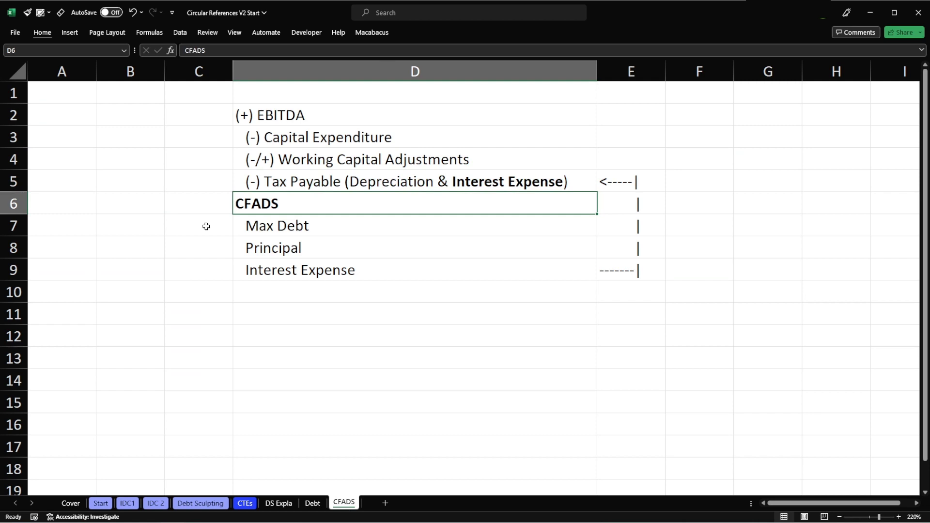
key(Down)
key(Down)
key(Down)
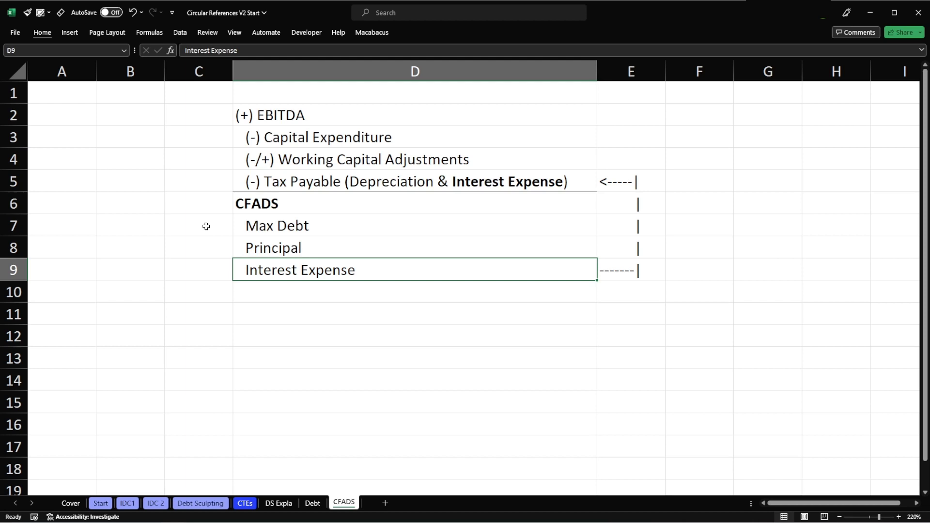
On the Debt Sculpting sheet, rename the EBITDA label in D9 to "Cash Flow Available for Debt Service (CFADS)".
click(200, 504)
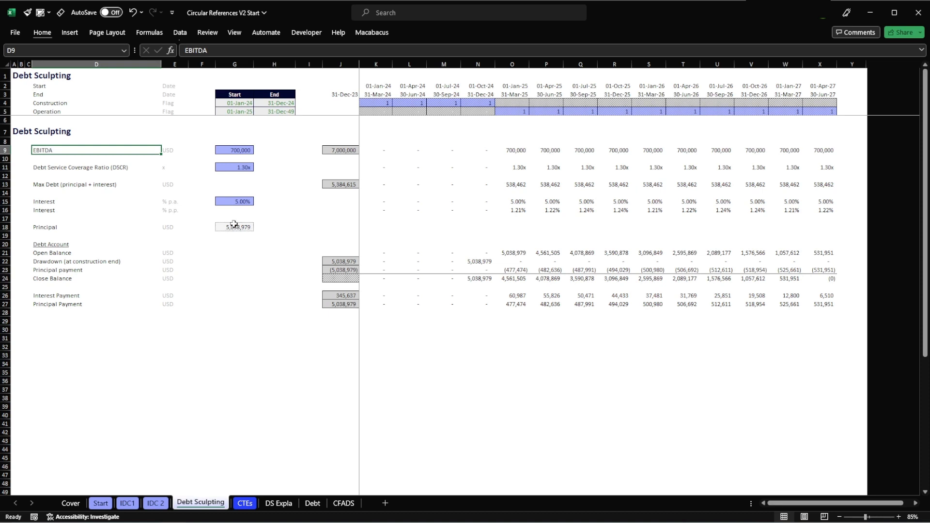
text(Cash)
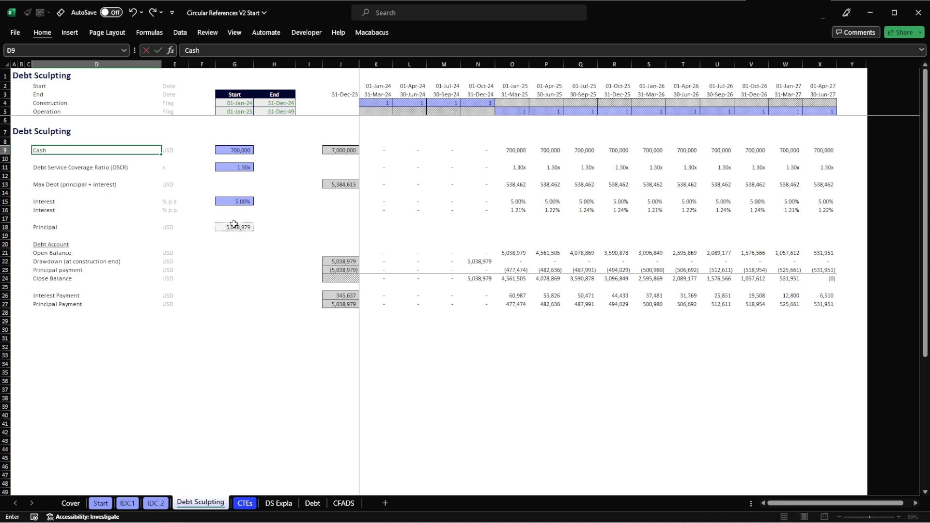
text( Flow Available for Debt Service)
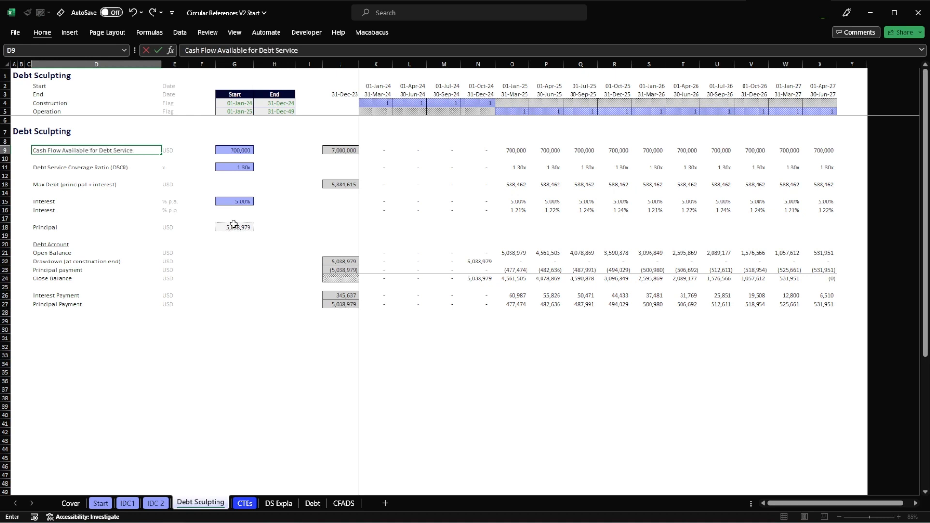
key(F2)
text((CFADS))
key(ctrl+Return)
Insert ten blank rows above the CFADS row, starting at row 9.
key(shift+space)
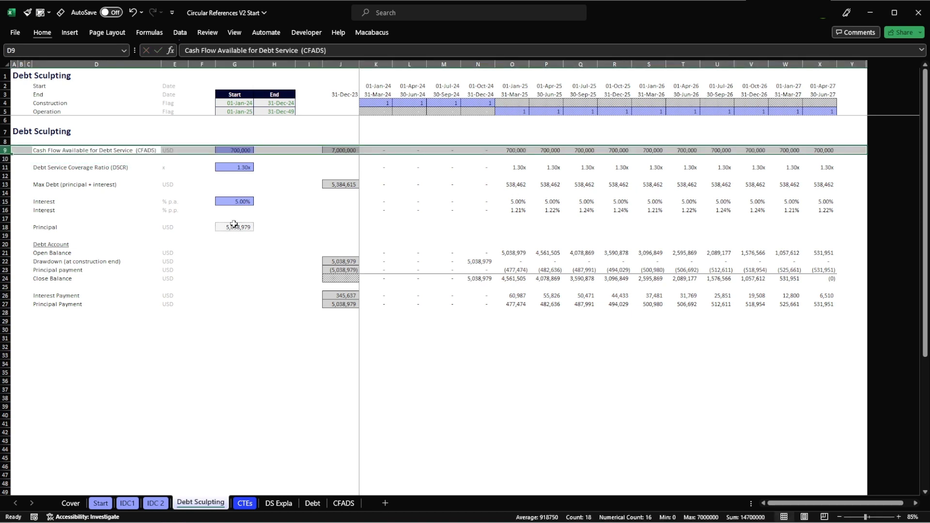
key(shift+Down)
key(shift+Down)
key(shift+Down)
key(shift+Down)
key(shift+Down)
key(shift+Down)
key(shift+Down)
key(shift+Down)
key(shift+Down)
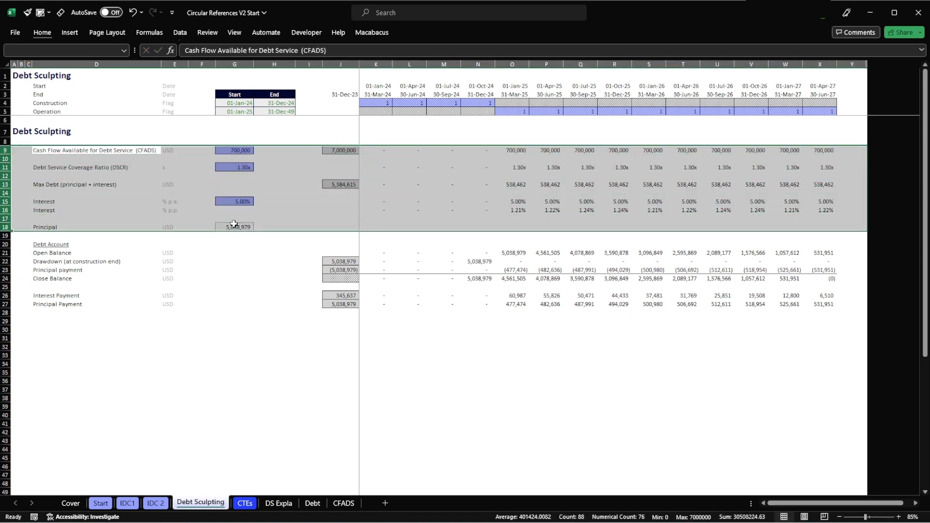
key(ctrl+shift+equal)
key(Left)
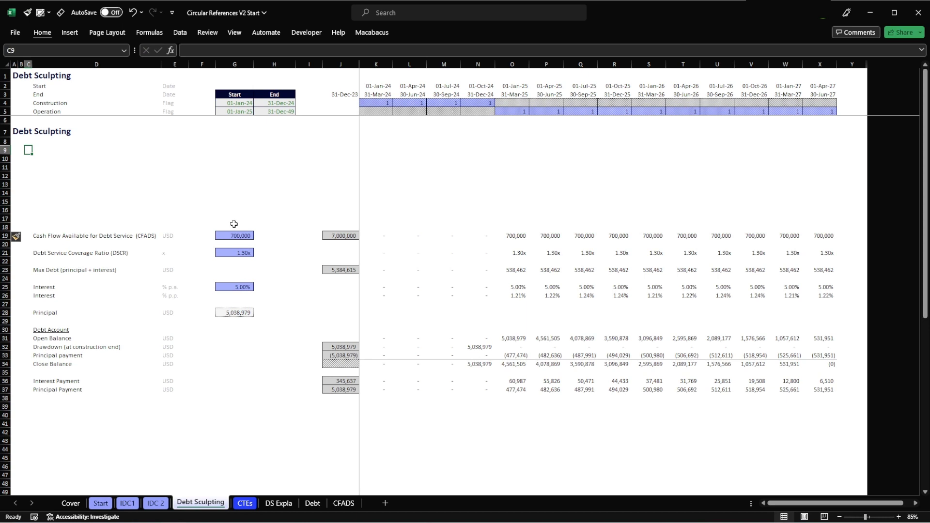
Copy the CFADS row 19 into row 9 and relabel the copy "EBITDA".
key(Right)
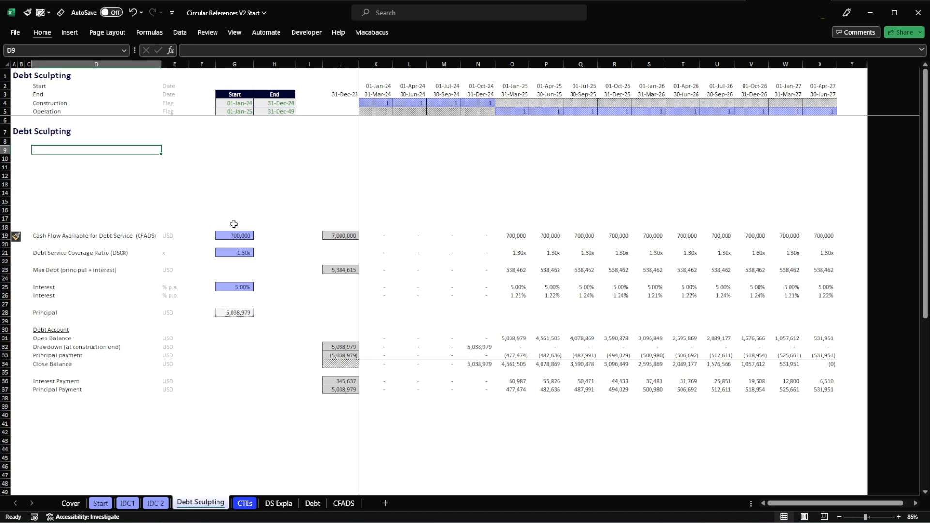
key(Down)
key(Down)
key(Down)
key(Down)
key(Down)
key(Down)
key(Down)
key(Down)
key(Down)
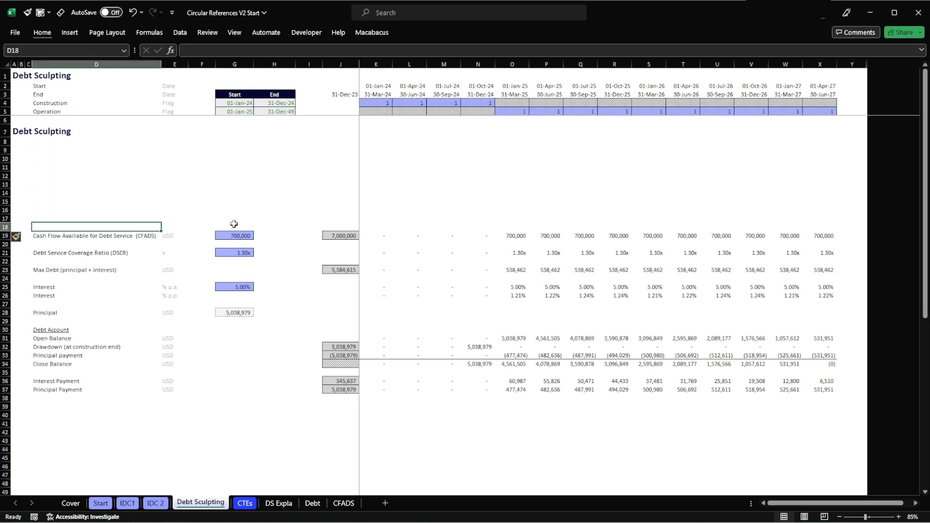
key(Down)
key(shift+space)
key(ctrl+c)
key(Up)
key(Up)
key(Up)
key(Up)
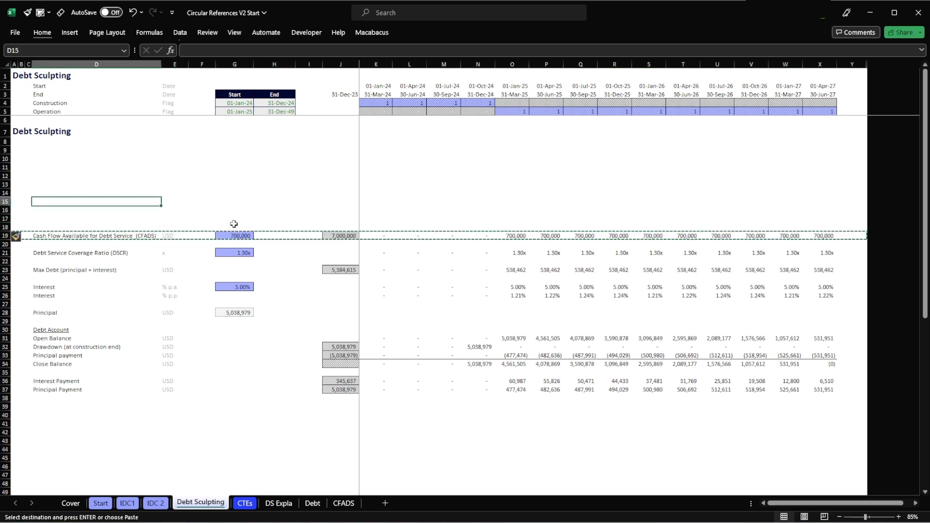
key(Up)
key(Up)
key(Up)
key(Up)
key(Up)
key(Up)
key(shift+space)
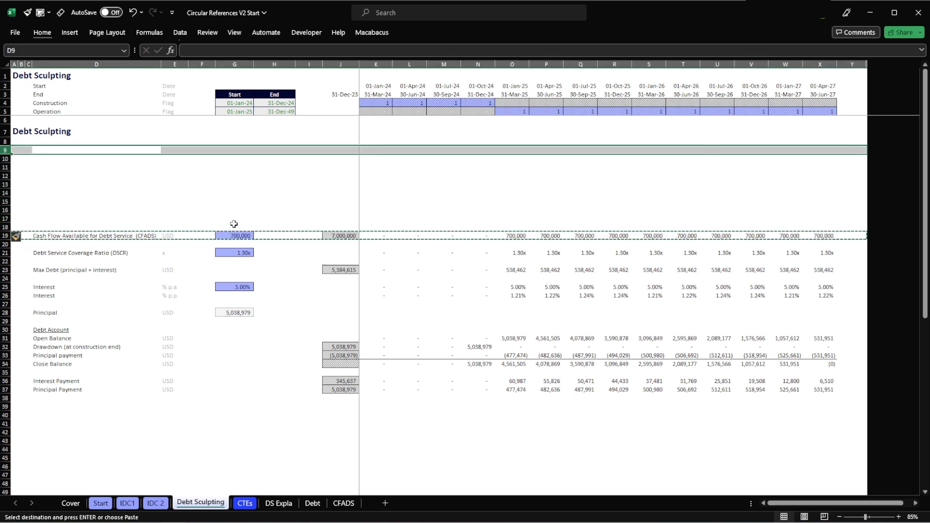
key(Return)
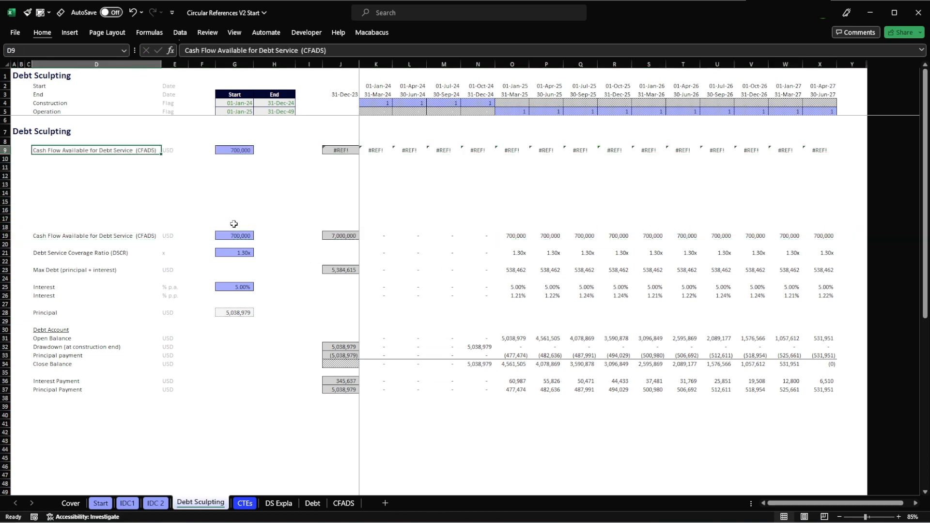
text(EBITDA)
key(Return)
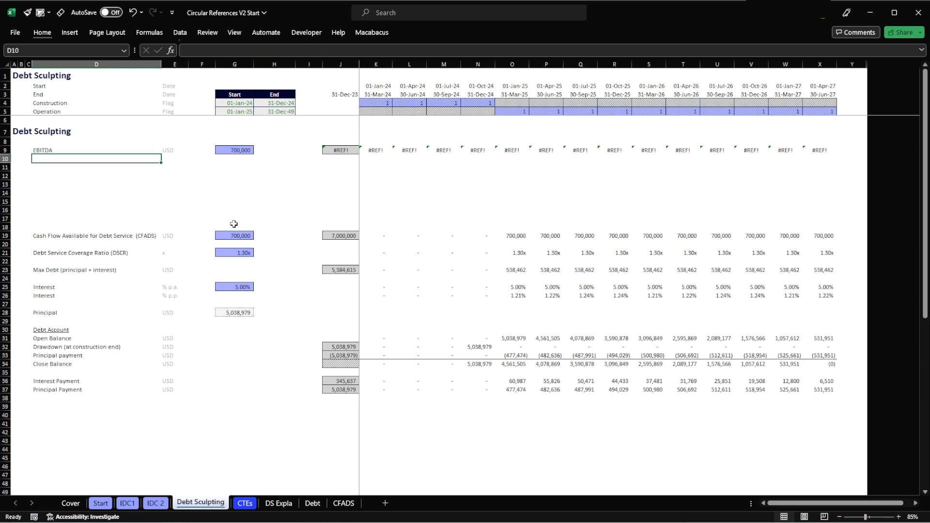
Correct the EBITDA formula in K9 to =$G9*K$5 and copy it across all periods through column X.
key(Up)
key(Right)
key(Right)
key(Right)
key(Right)
key(Right)
key(Right)
key(Right)
key(F2)
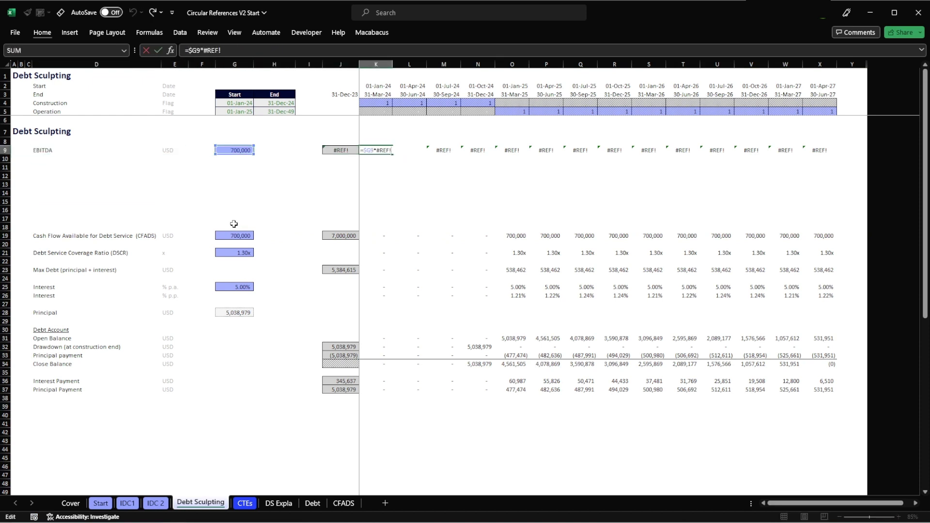
key(BackSpace)
key(BackSpace)
key(BackSpace)
click(375, 112)
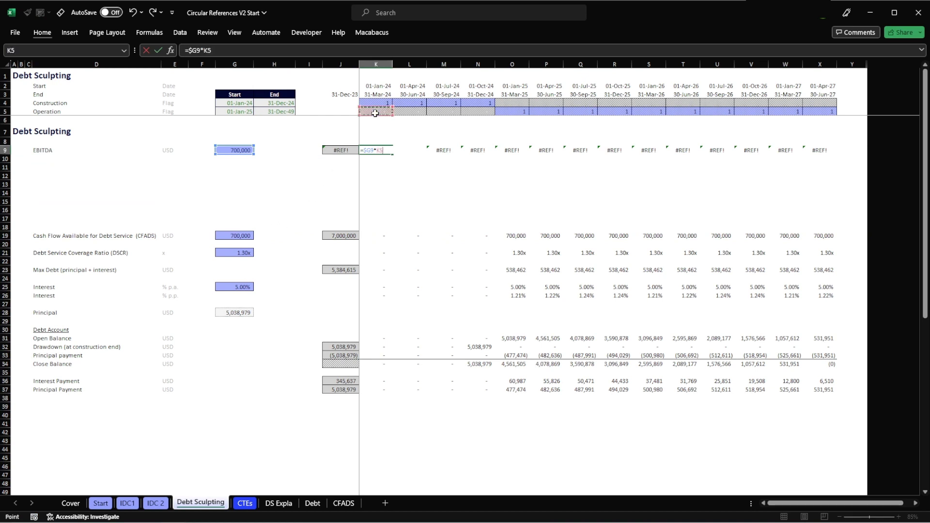
key(F4)
key(F4)
key(ctrl+Return)
key(ctrl+c)
key(ctrl+shift+Right)
key(ctrl+v)
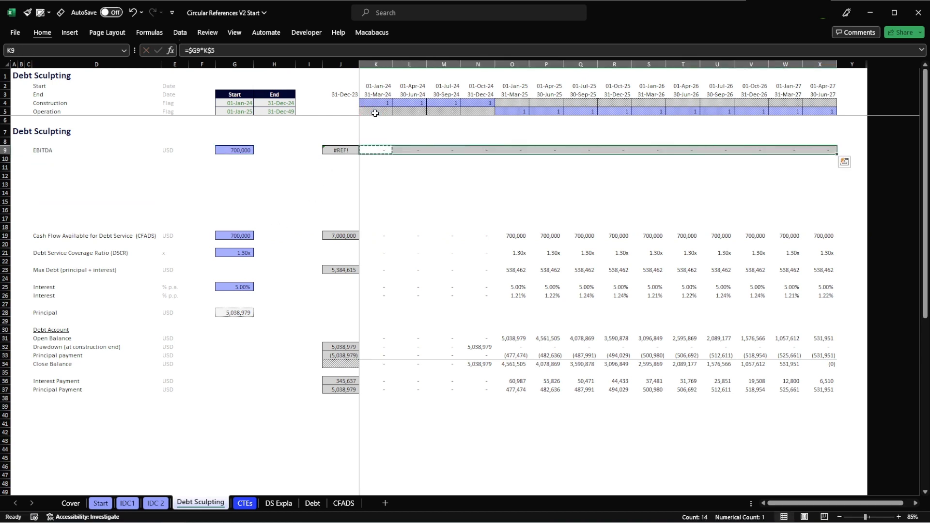
key(Escape)
Add a "Depreciation & Amortization" label in D10 with USD as its unit.
key(Left)
key(Left)
key(Left)
key(Left)
key(Left)
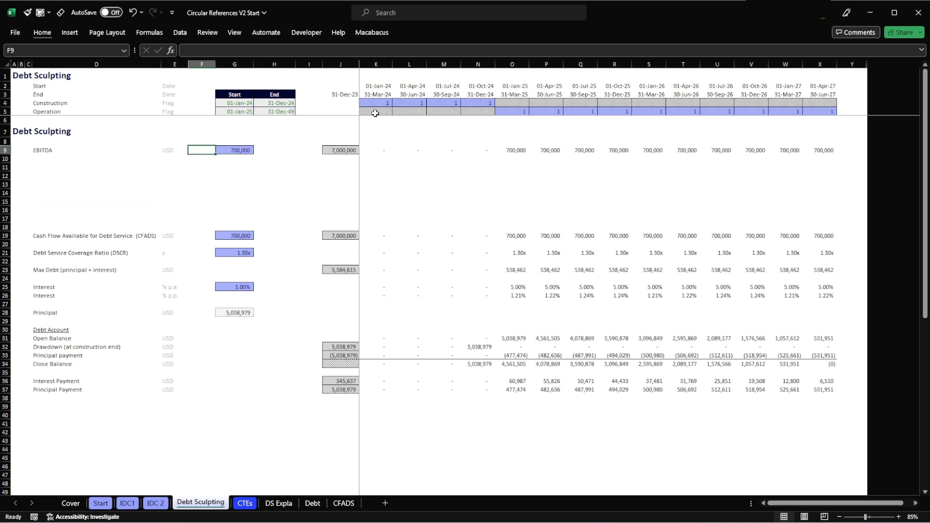
key(Left)
key(Left)
key(Down)
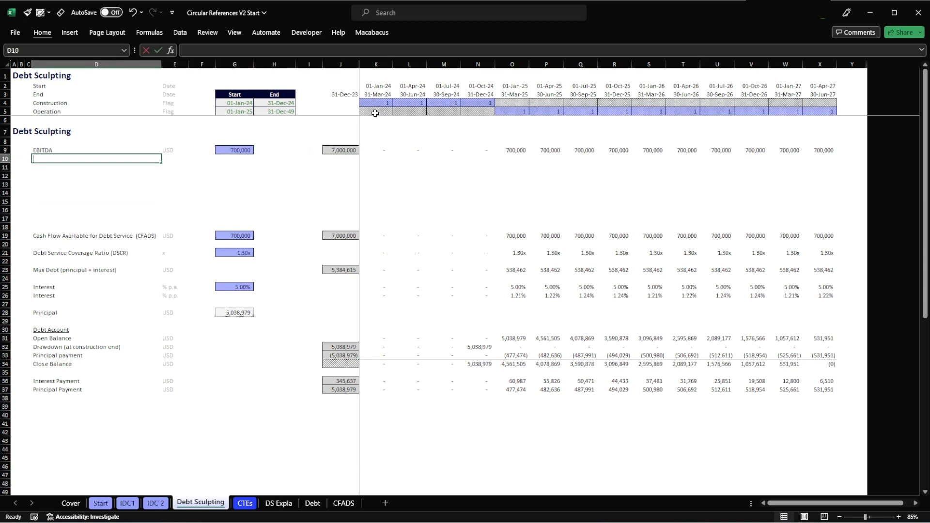
text(Depreciatio)
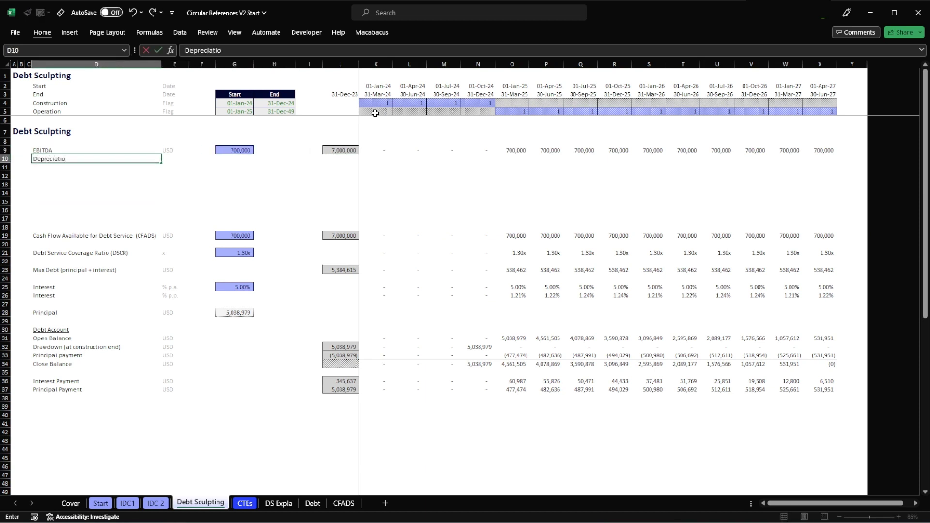
text(n & AMortization)
key(Tab)
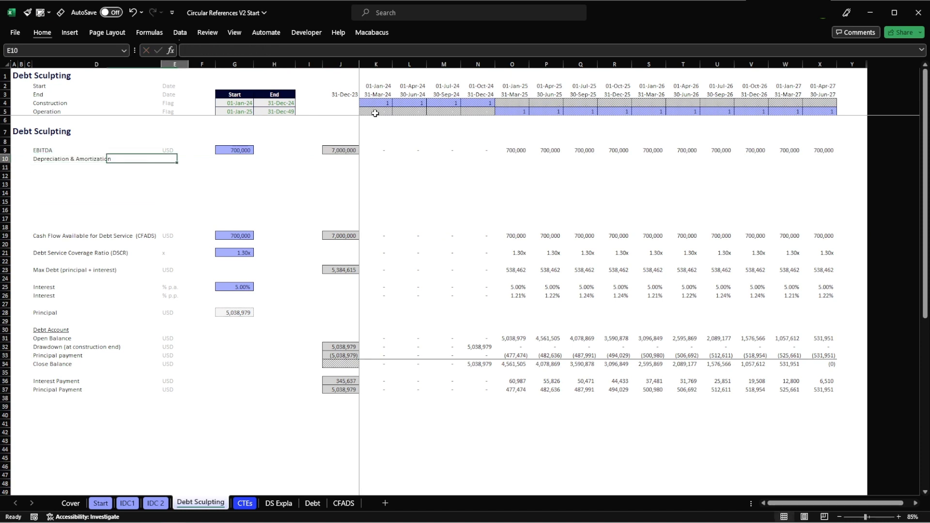
key(ctrl+d)
Copy the EBITDA row's total and first-period formulas down into J10 and K10 for Depreciation & Amortization.
key(Right)
key(Right)
key(Right)
key(Right)
key(Right)
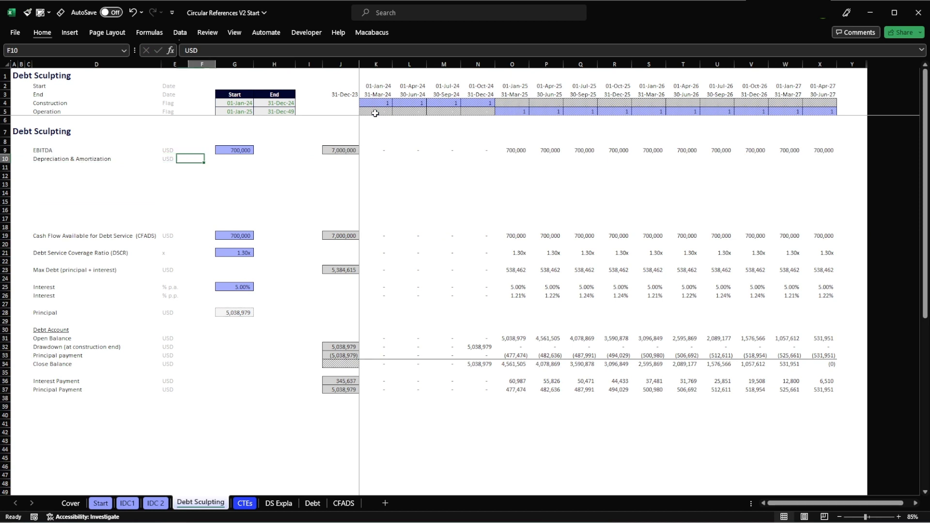
key(ctrl+d)
key(Right)
key(ctrl+d)
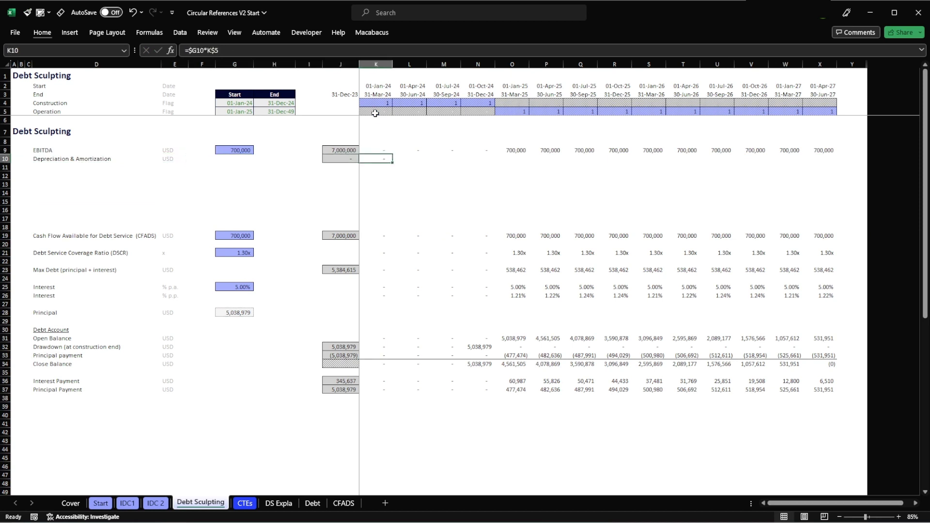
Fill the Depreciation & Amortization row with 0 for all periods from K10 through X10.
key(ctrl+c)
key(shift+Right)
key(shift+Right)
key(shift+Right)
key(shift+Right)
key(shift+Right)
key(shift+Right)
key(shift+Right)
key(shift+Right)
key(shift+Right)
key(shift+Right)
key(shift+Right)
key(shift+Right)
key(shift+Right)
key(shift+Right)
key(shift+Left)
key(Return)
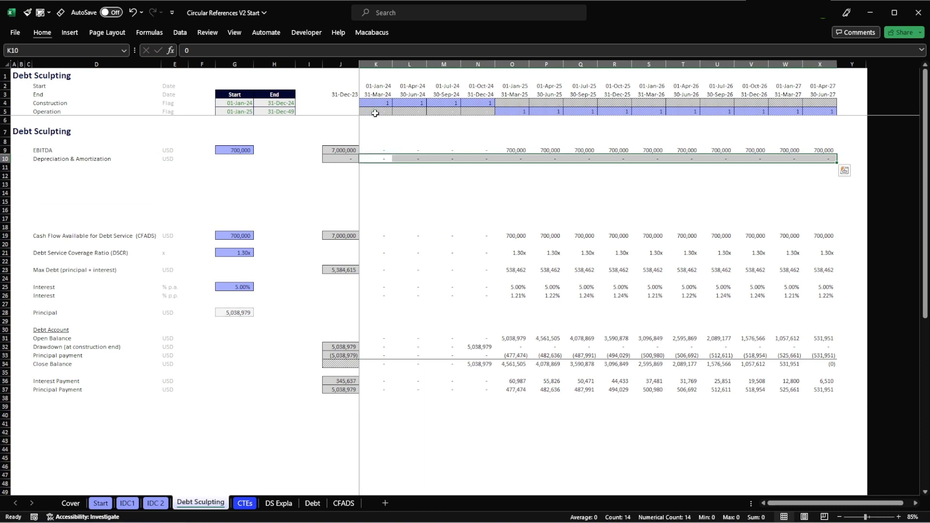
key(Left)
key(Left)
key(Left)
key(Left)
key(Left)
key(Left)
key(Left)
key(Left)
key(Left)
key(Left)
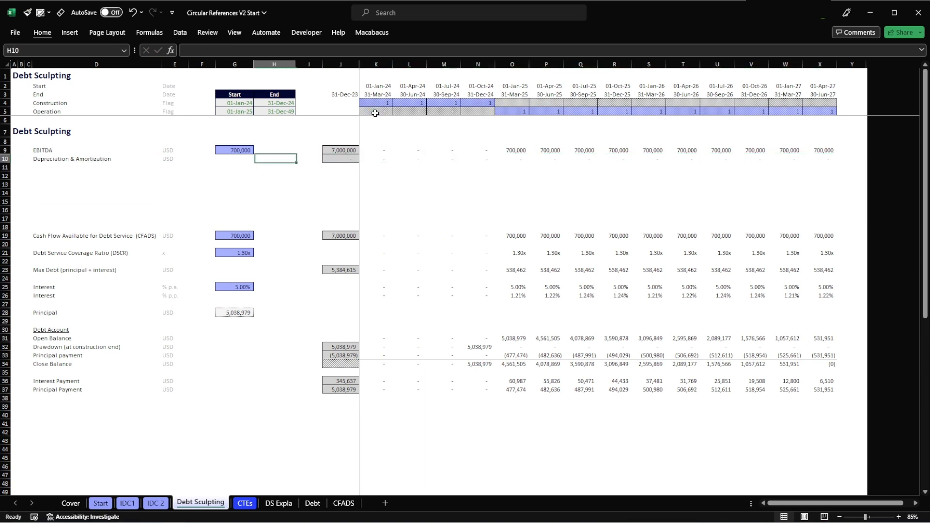
key(shift+space)
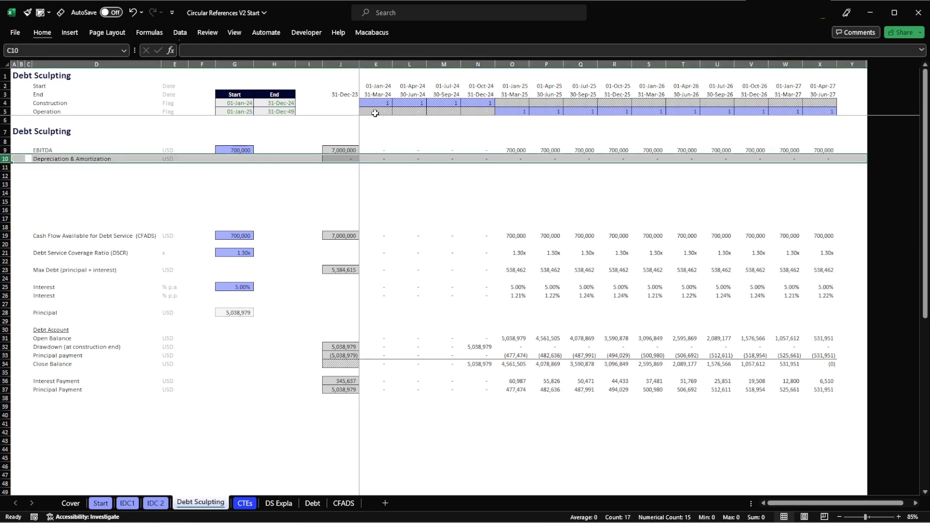
key(shift+Up)
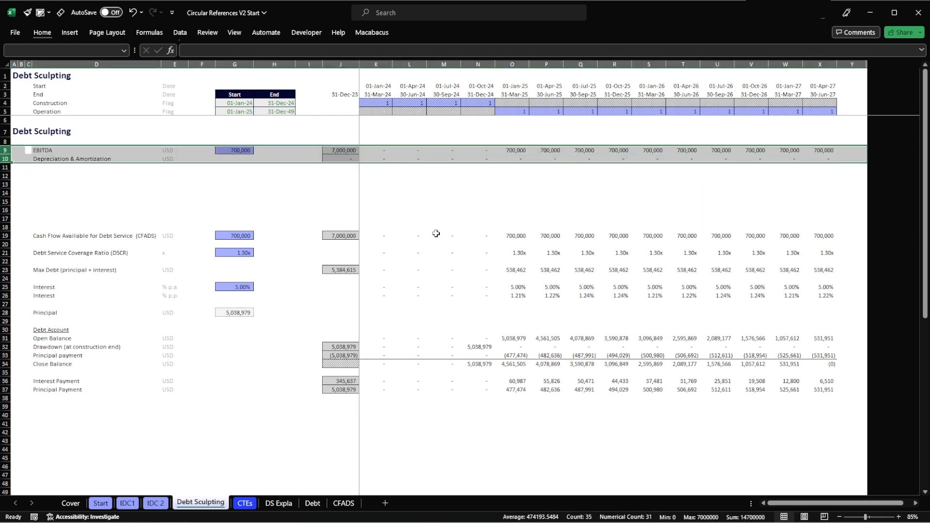
Add the row labels "Capital Expinditures" in D14 and "WC Adjustments" in D15.
click(76, 156)
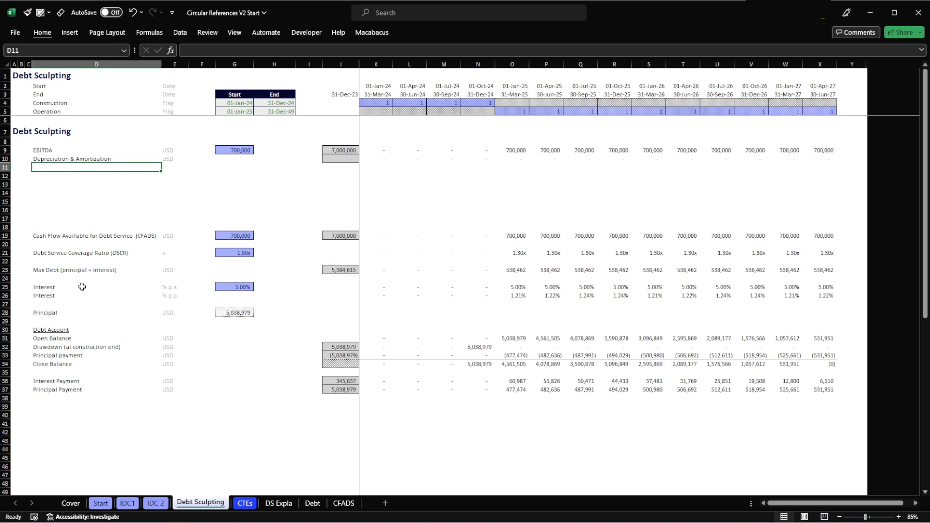
key(Down)
key(Down)
key(Down)
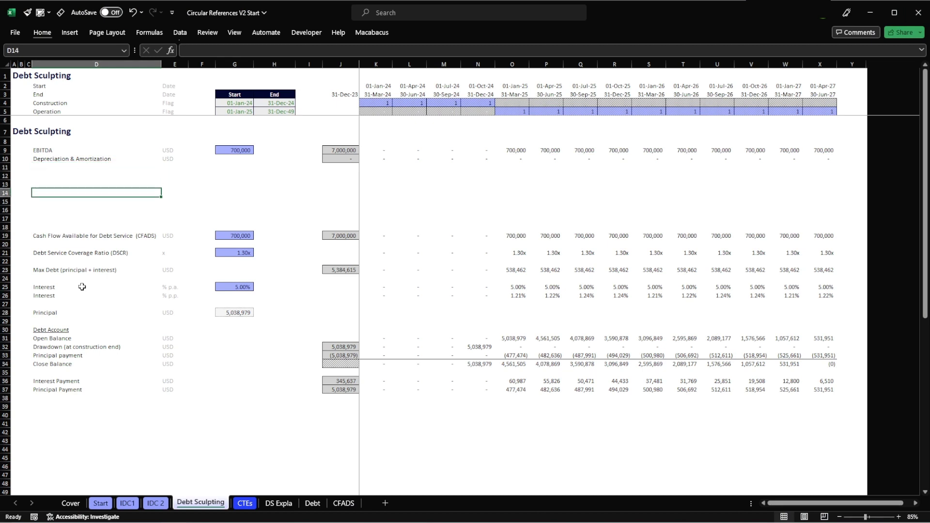
text(Capital Exp)
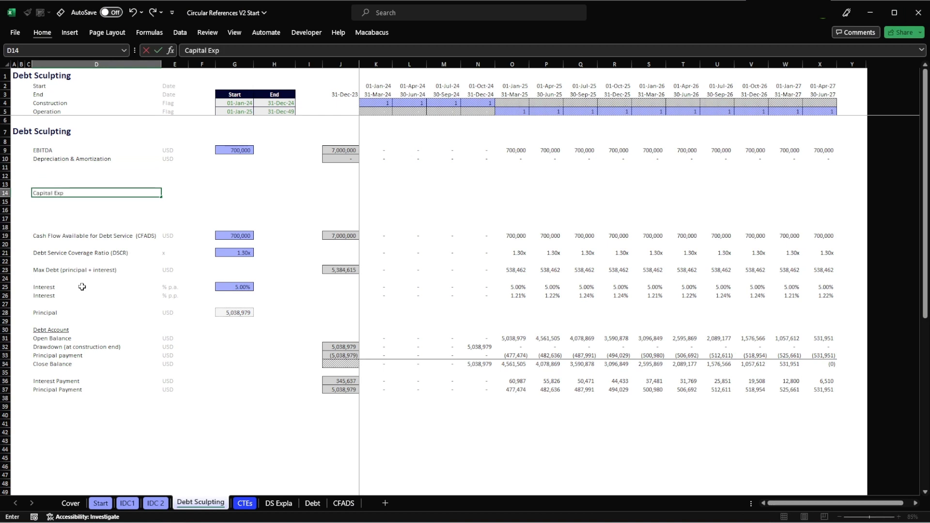
text(indiru)
key(BackSpace)
key(BackSpace)
text(itures)
key(Return)
text(W)
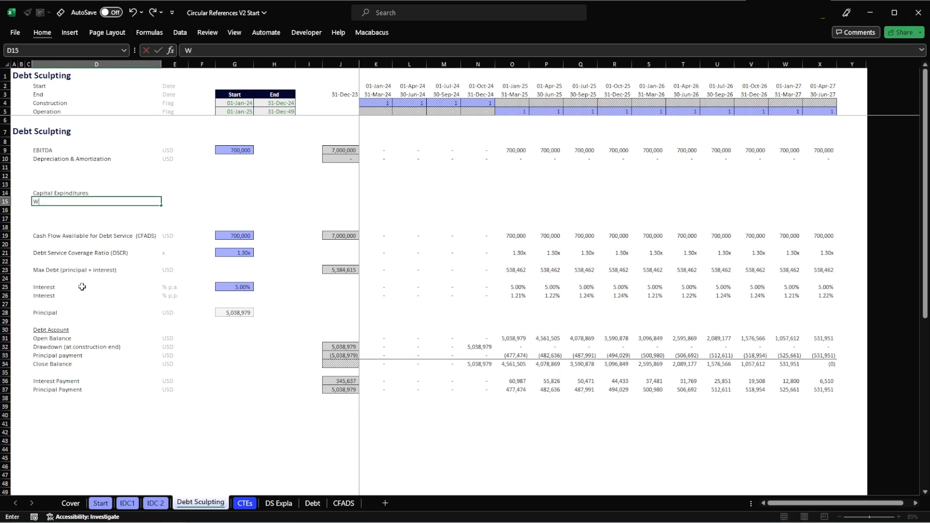
text(C Adjustment)
key(Return)
Copy the USD unit from E10 into E14:E15 for the capital expenditure and WC adjustment rows.
key(Up)
key(Up)
key(Right)
key(ctrl+Up)
key(ctrl+c)
key(Down)
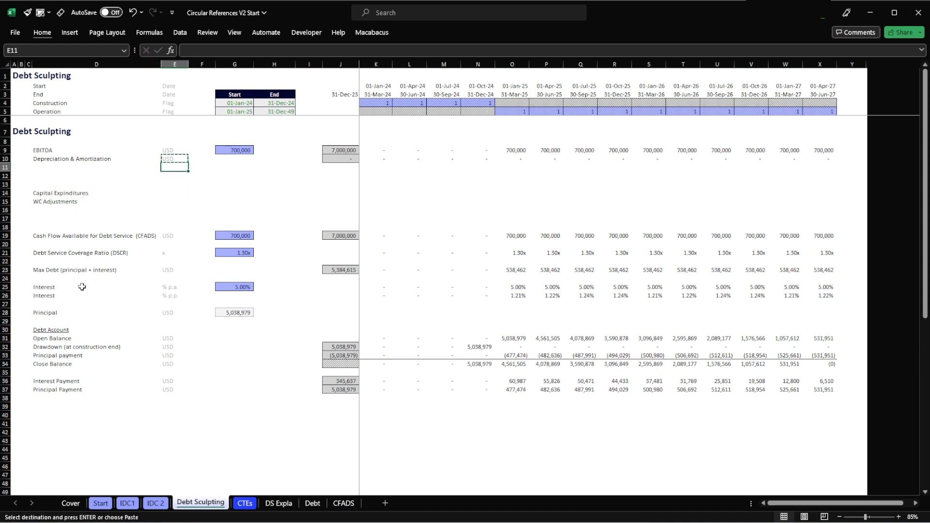
key(Down)
key(Down)
key(Down)
key(shift+Down)
key(Return)
Copy the Depreciation & Amortization total and first-period cells J10:K10 into J14:K15.
key(Right)
key(Right)
key(Right)
key(Right)
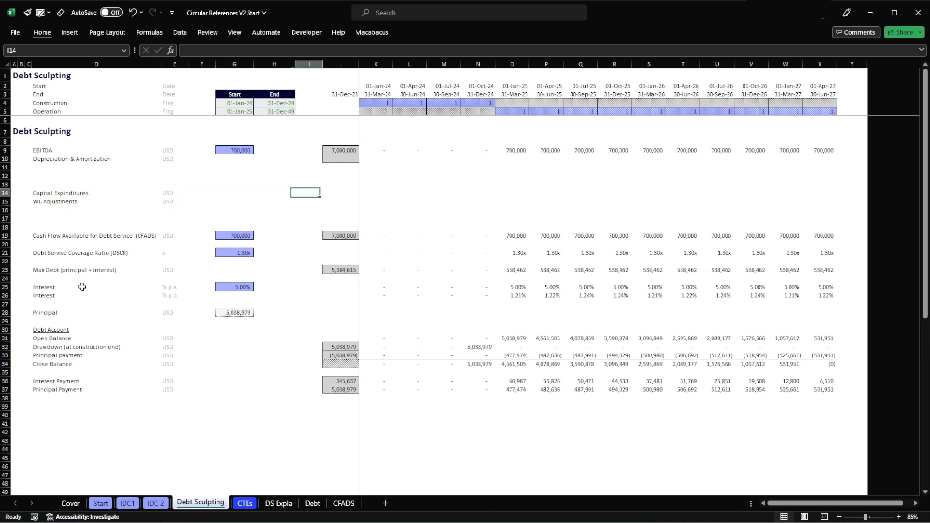
key(Right)
key(Up)
key(Up)
key(Up)
key(Up)
key(shift+Right)
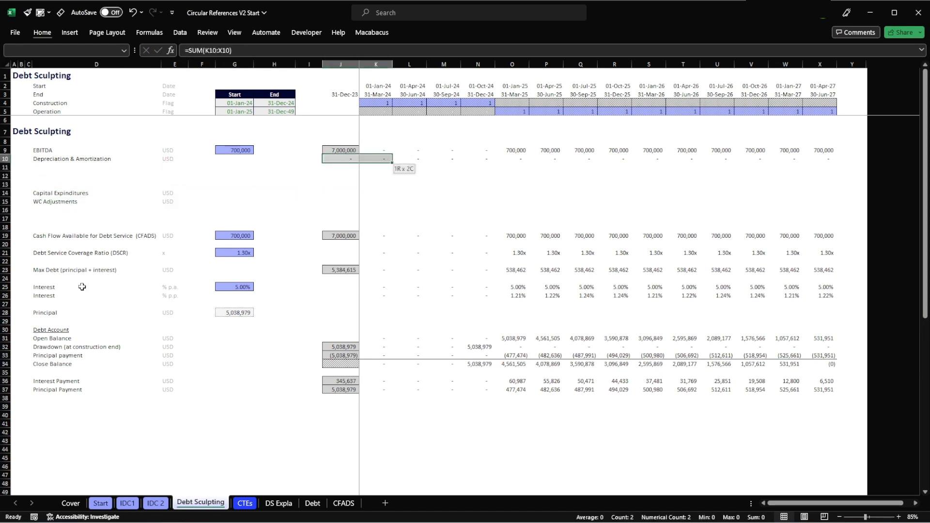
key(ctrl+c)
key(Down)
key(Down)
key(Down)
key(Down)
key(shift+Down)
key(Return)
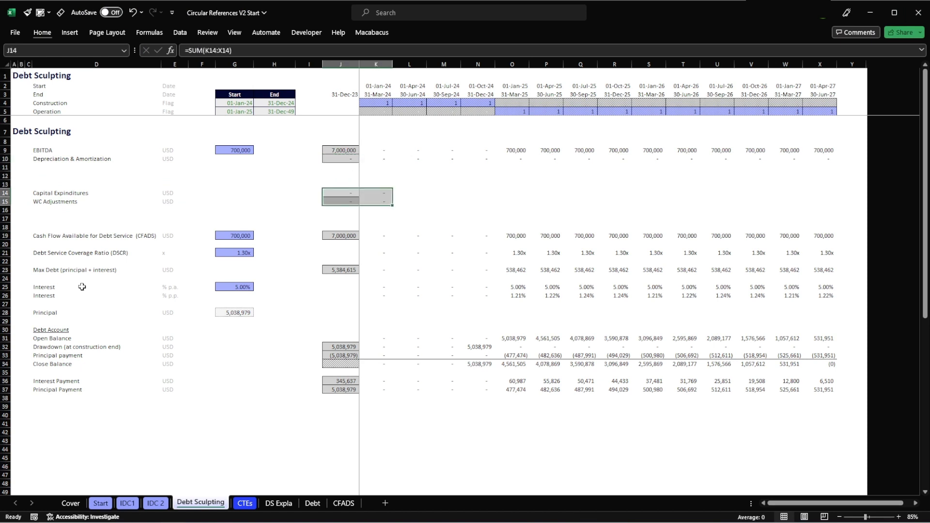
Copy K14:K15 across all remaining periods through column X for the capital expenditure and WC adjustment rows.
key(Right)
key(shift+Down)
key(ctrl+c)
key(ctrl+shift+Right)
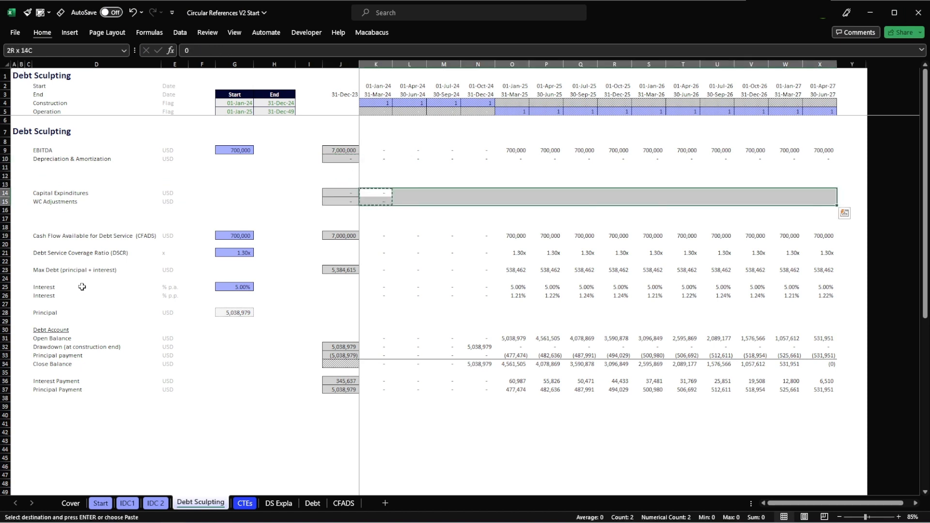
key(Return)
key(Left)
key(Left)
key(Left)
key(Left)
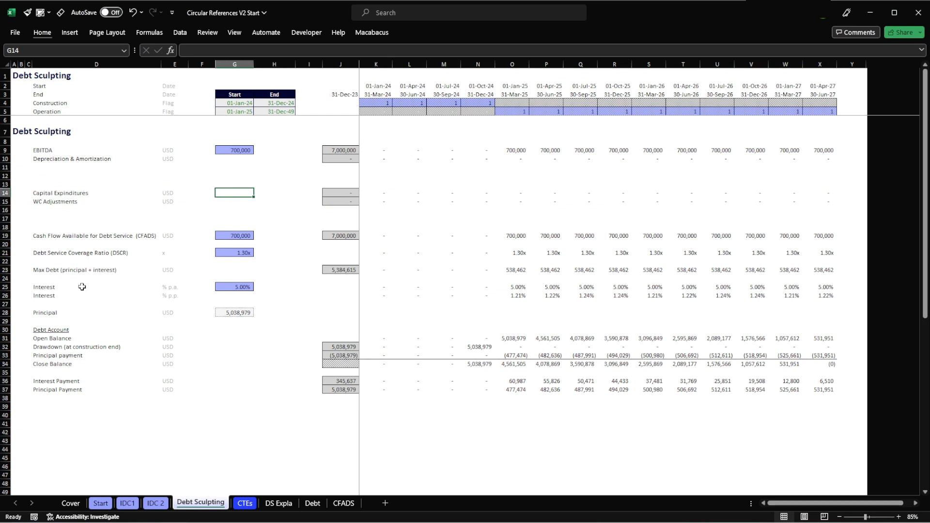
key(shift+space)
key(shift+Down)
key(Up)
key(Up)
key(Up)
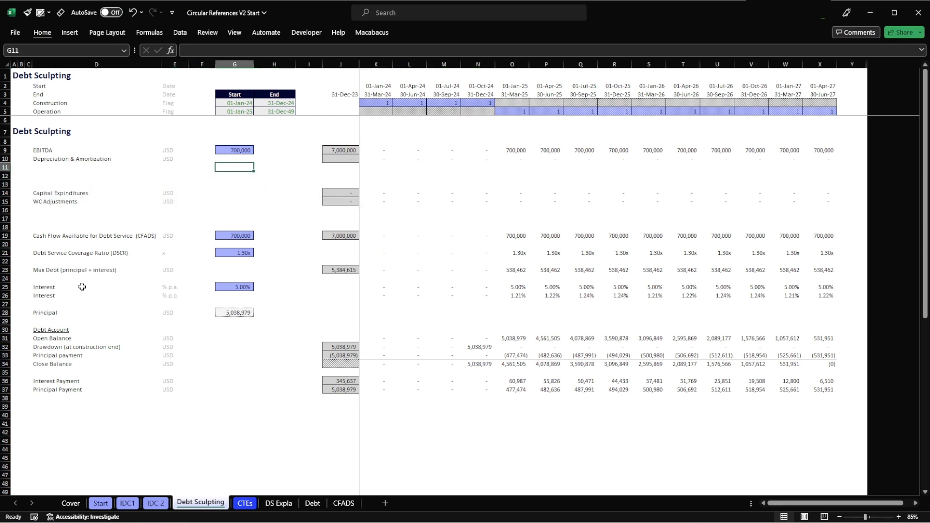
Check the Tax Payable components on the CFADS sheet and return to the Debt Sculpting sheet.
key(Down)
key(Left)
key(Left)
key(Left)
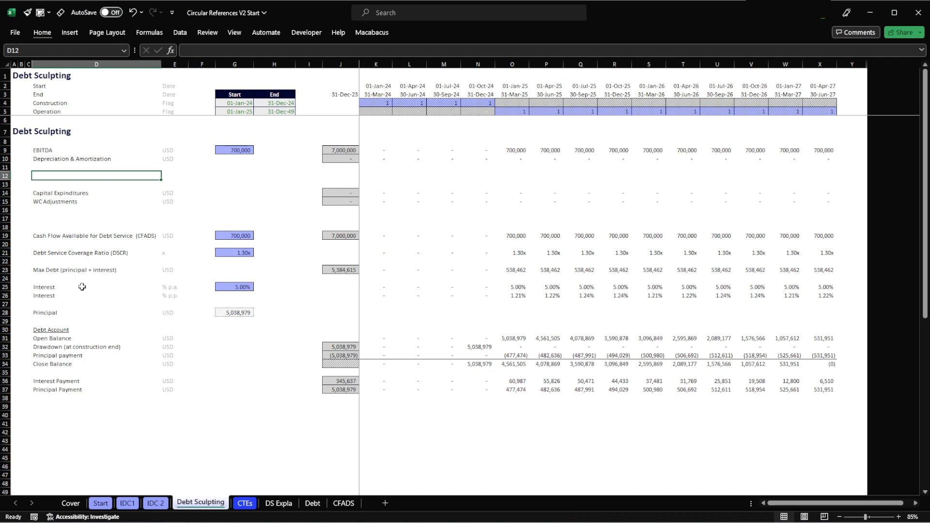
click(344, 503)
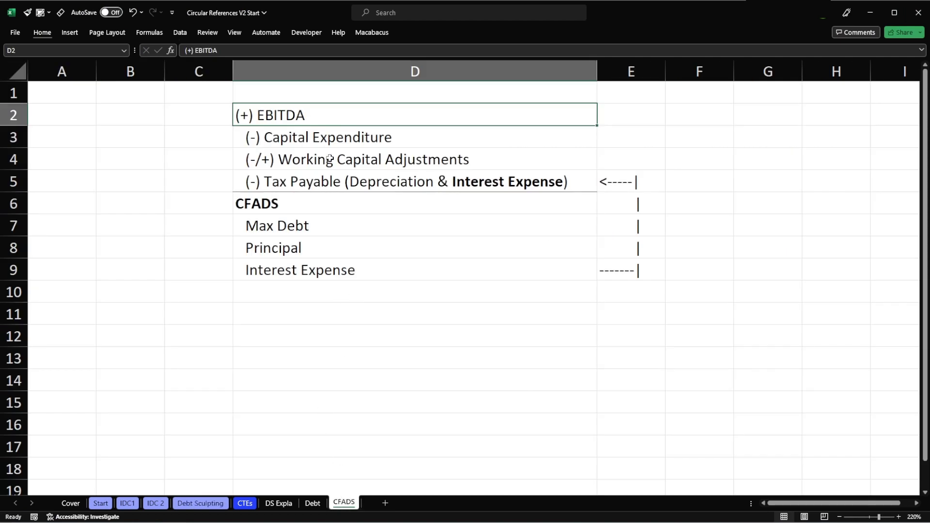
click(264, 188)
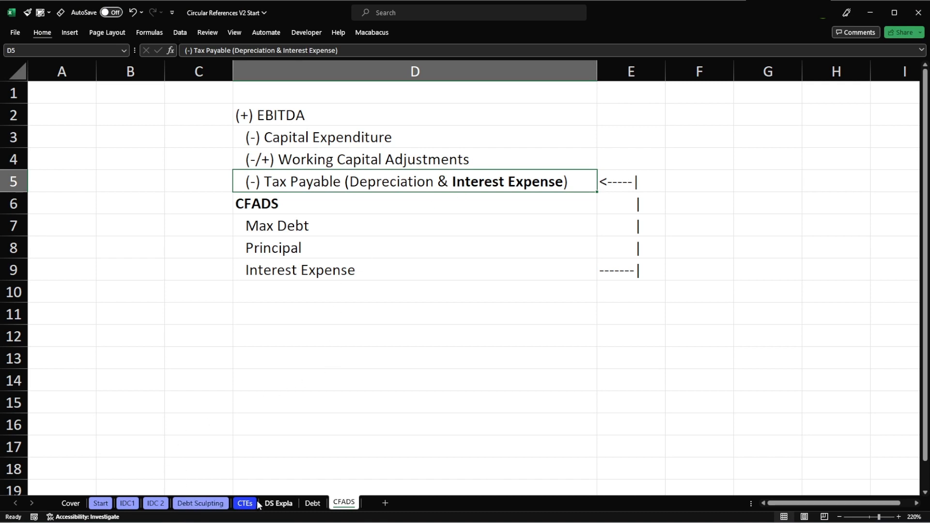
click(202, 506)
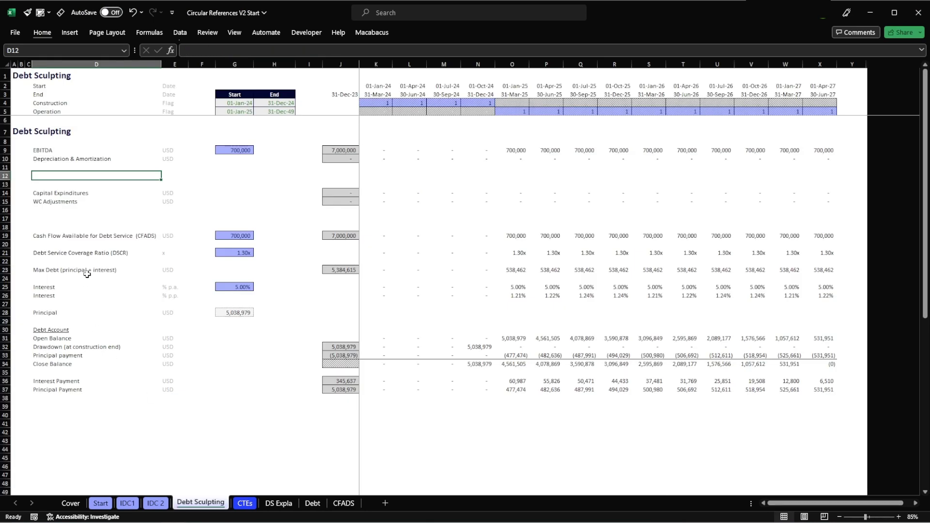
Add the row label "Interest Expense" in D12.
text(ters)
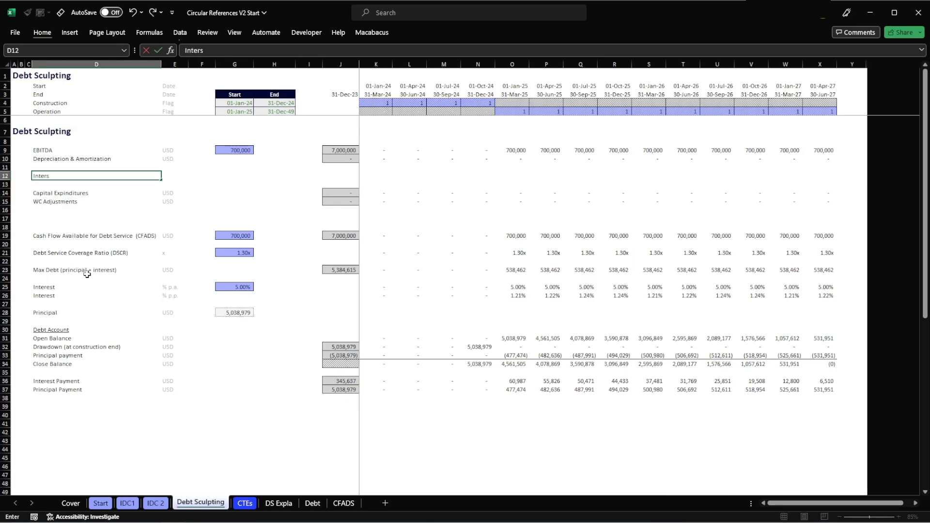
text(st Expens)
key(Return)
Insert three blank rows above the capital expenditure row.
key(Return)
key(shift+space)
key(shift+Down)
key(shift+Down)
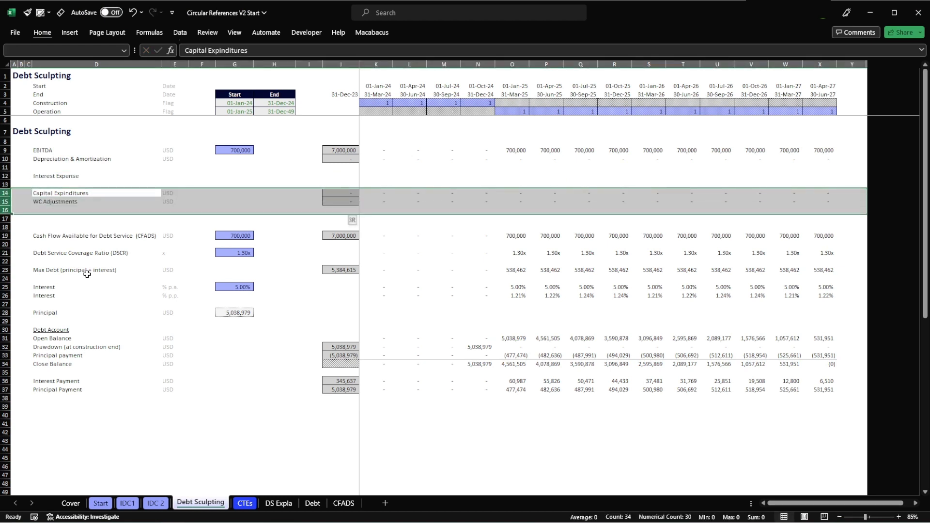
key(ctrl+shift+plus)
key(Left)
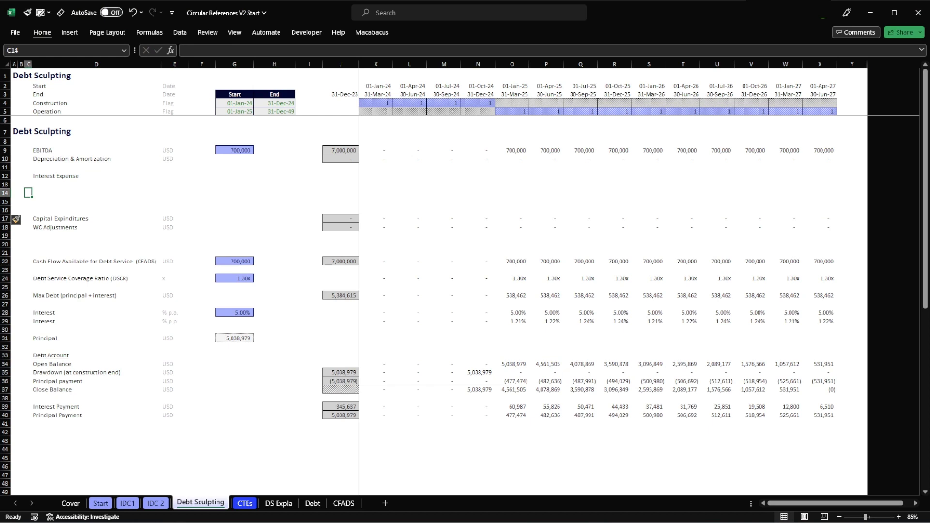
Add the row label "EBT" in D14.
key(Right)
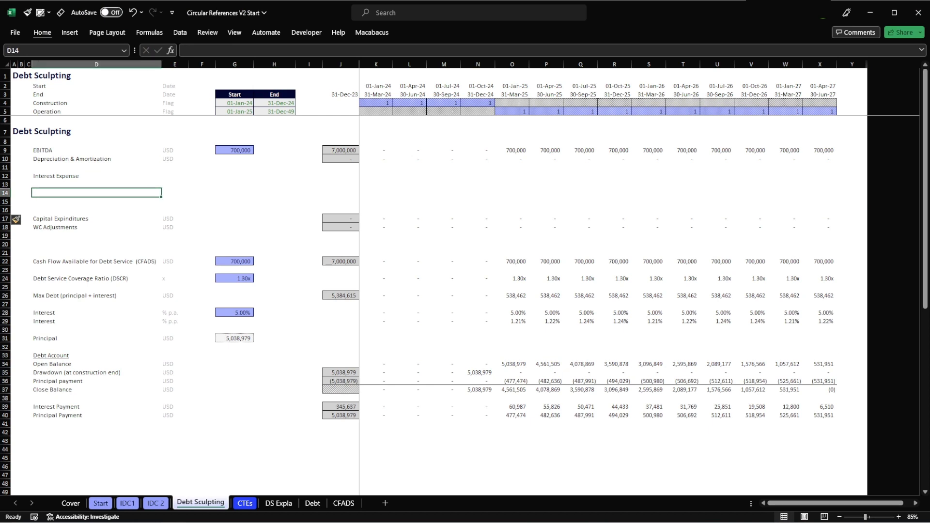
text(EBT)
key(Return)
Copy the USD unit from E10 into E12 and E14 for Interest Expense and EBT.
key(Up)
key(Up)
key(Right)
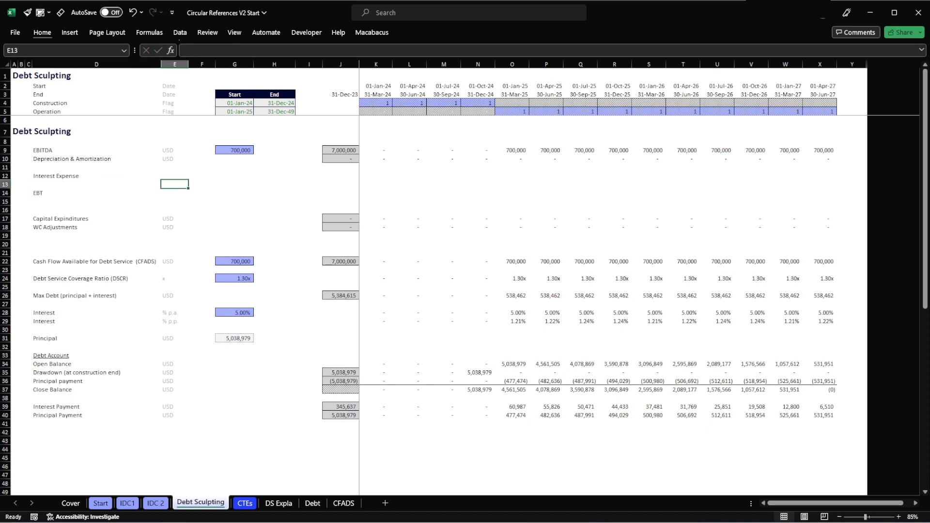
key(Up)
key(Up)
key(Up)
key(ctrl+c)
key(Down)
key(Down)
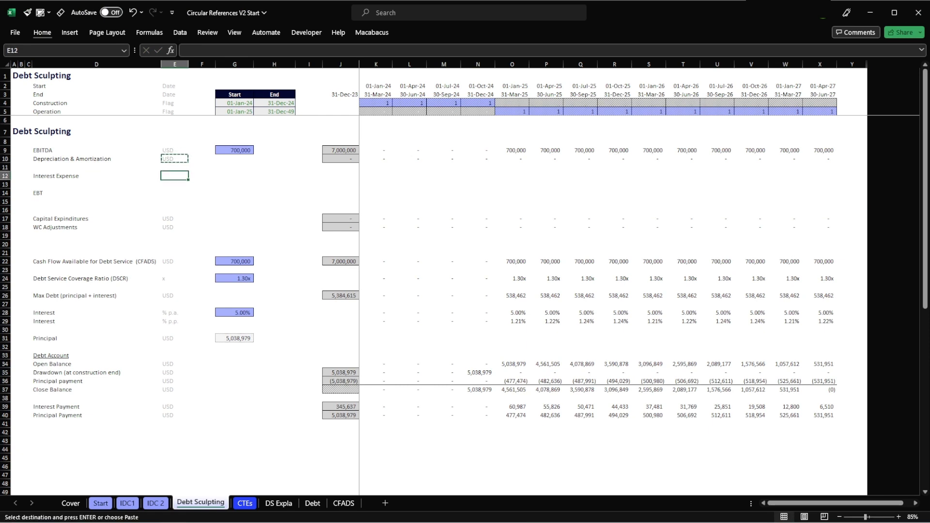
key(ctrl+v)
key(ctrl+c)
key(Down)
key(Down)
key(Return)
Copy the row total formula from J10 into J12 and J14 for Interest Expense and EBT.
key(Right)
key(Right)
key(Right)
key(Right)
key(Right)
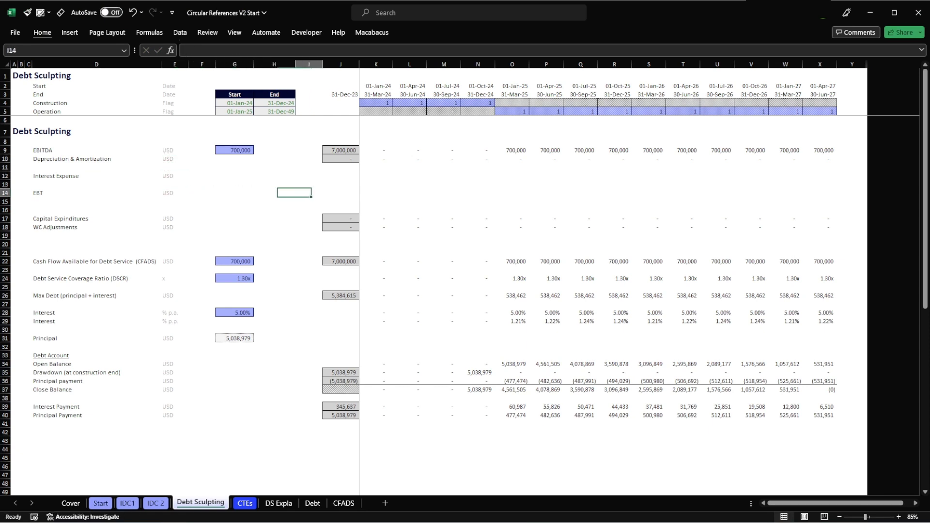
key(Up)
key(Up)
key(Up)
key(Up)
key(ctrl+c)
key(Down)
key(Down)
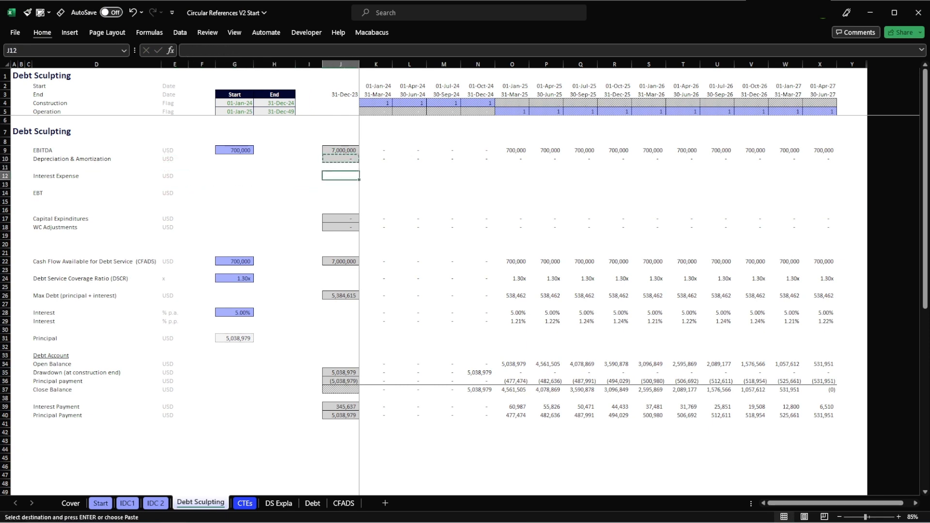
key(ctrl+v)
key(Down)
key(Down)
key(ctrl+v)
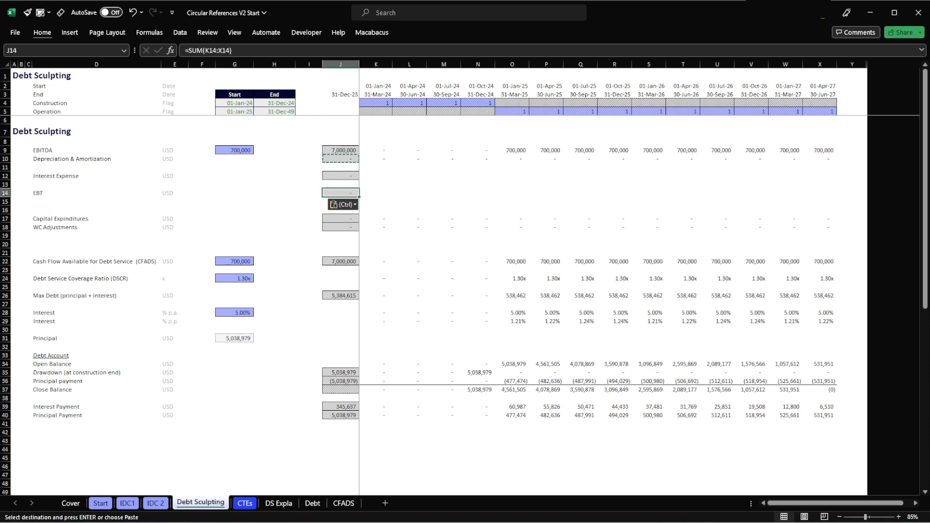
key(Right)
key(Escape)
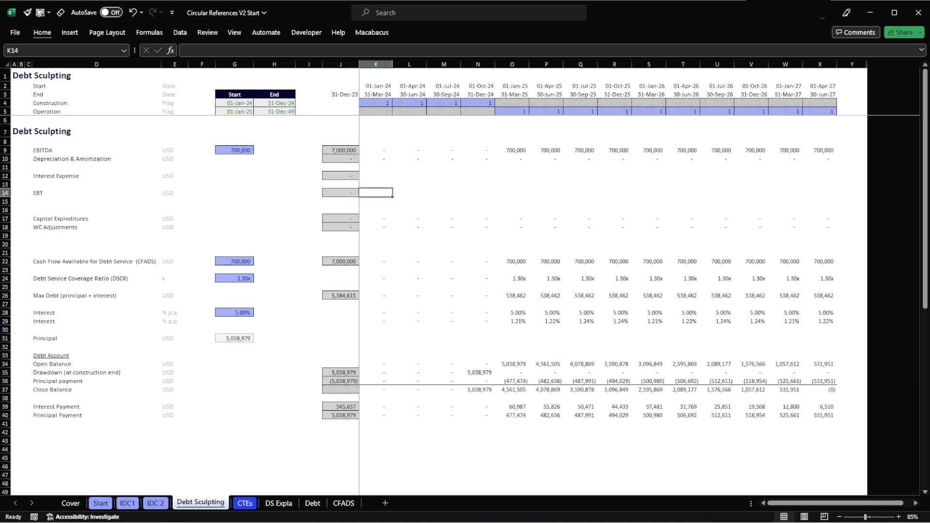
Calculate first-period EBT in K14 with =SUM(K9:K10,K12), adding EBITDA, depreciation and interest expense.
text(=SUM()
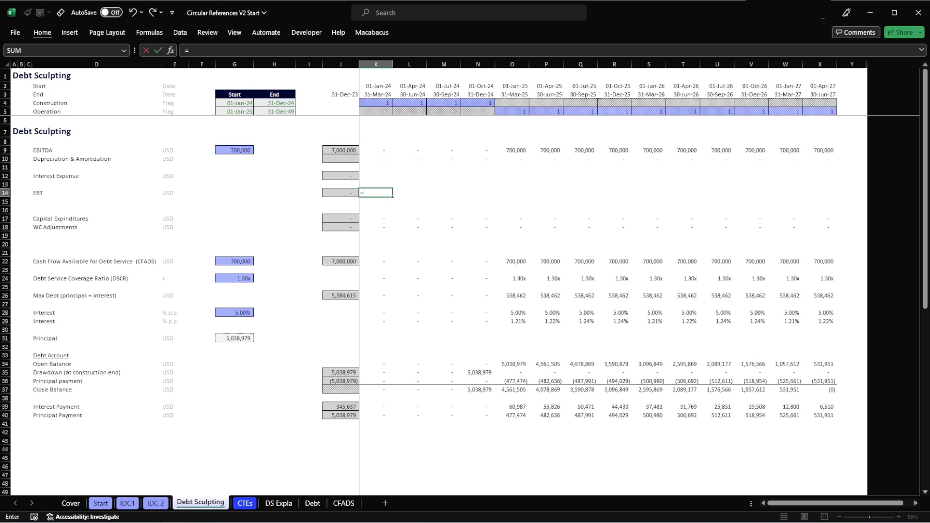
key(Up)
key(Up)
key(Up)
key(Up)
key(Up)
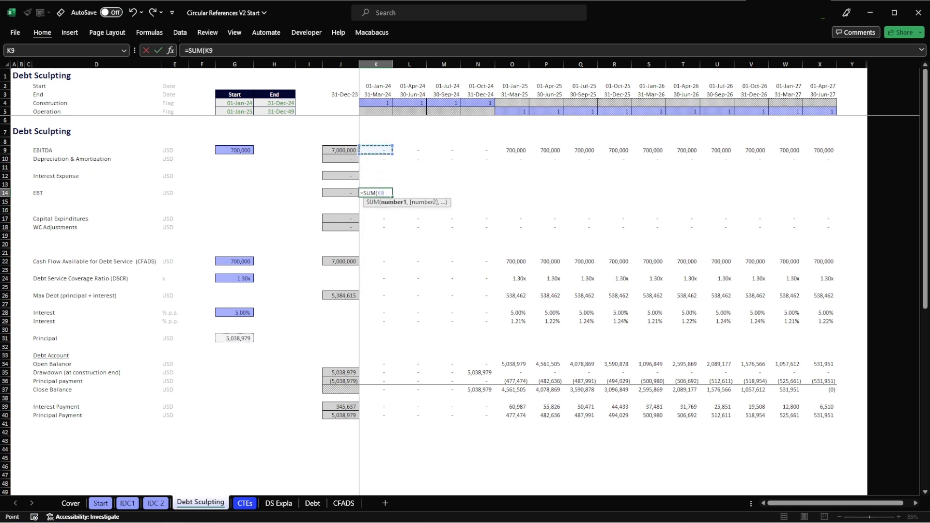
key(shift+Down)
text(,)
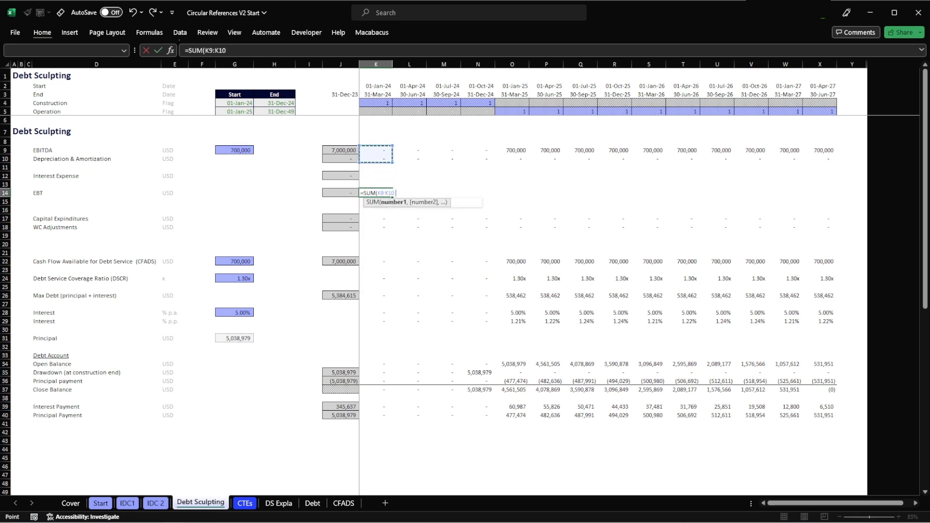
key(Up)
key(Up)
text())
key(Return)
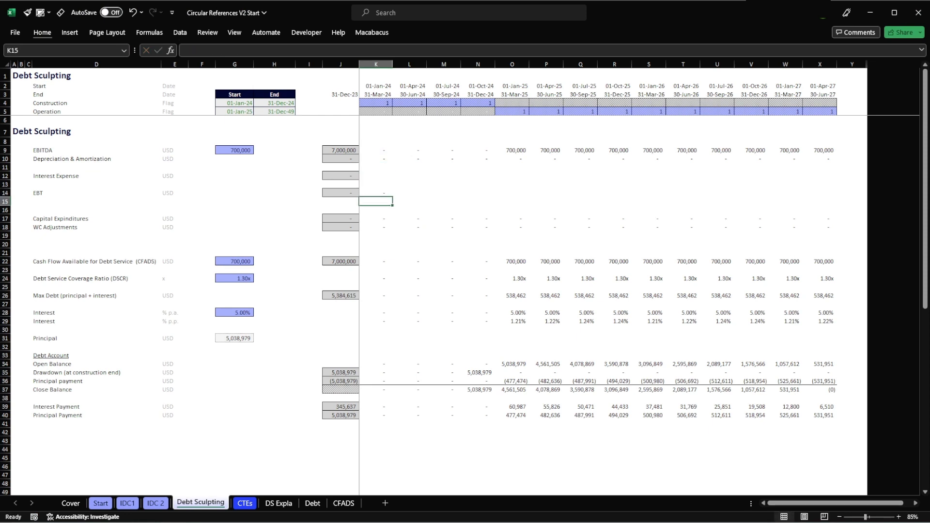
Copy the EBT formula from K14 across all periods through column X.
key(Up)
key(ctrl+c)
key(ctrl+shift+Right)
key(shift+Left)
key(ctrl+v)
key(Escape)
Apply the Macro cell style to the Interest Expense periods in K12:X12.
key(Up)
key(Up)
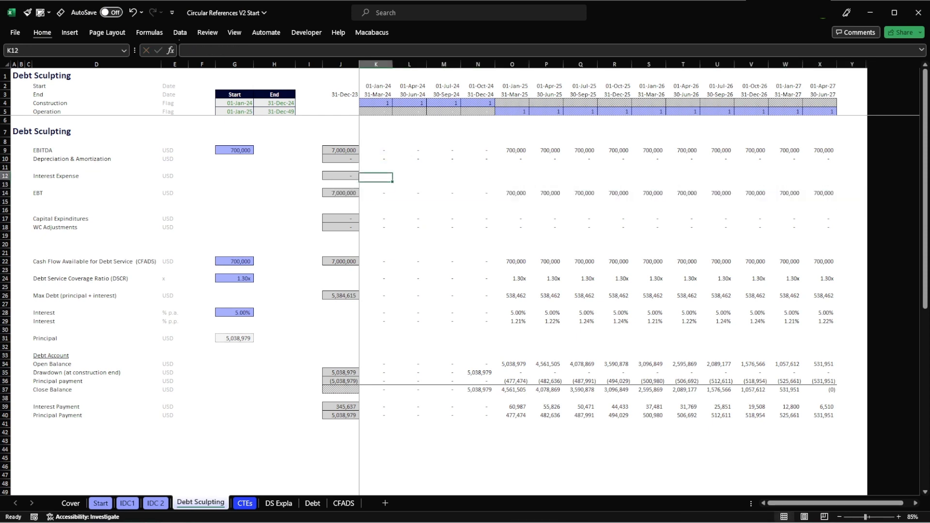
key(ctrl+shift+Right)
key(shift+Left)
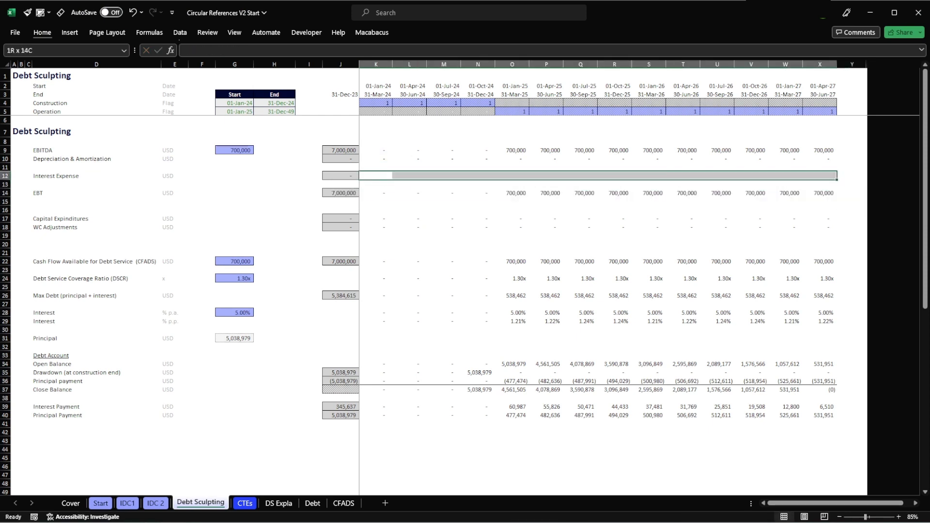
key(alt+2)
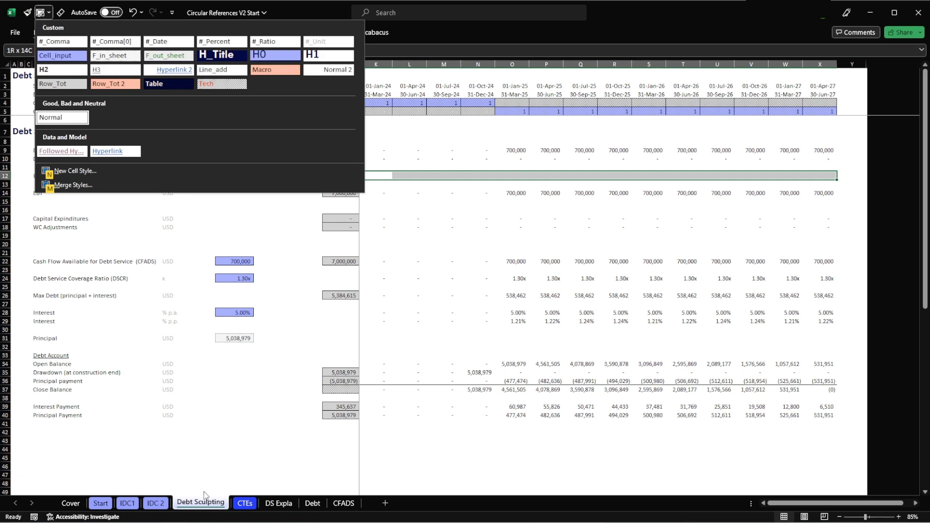
click(274, 71)
key(Left)
key(Left)
key(Right)
key(Right)
key(ctrl+shift+Right)
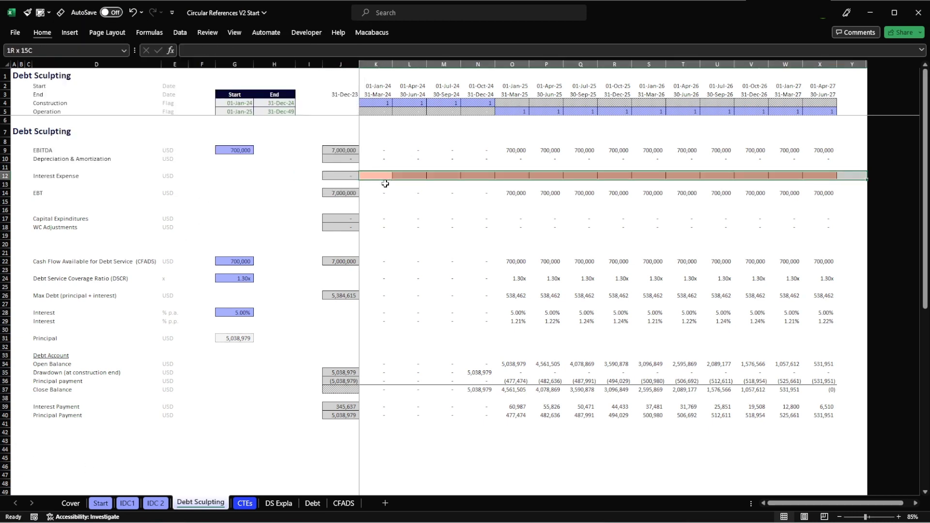
key(shift+Left)
key(Down)
key(Down)
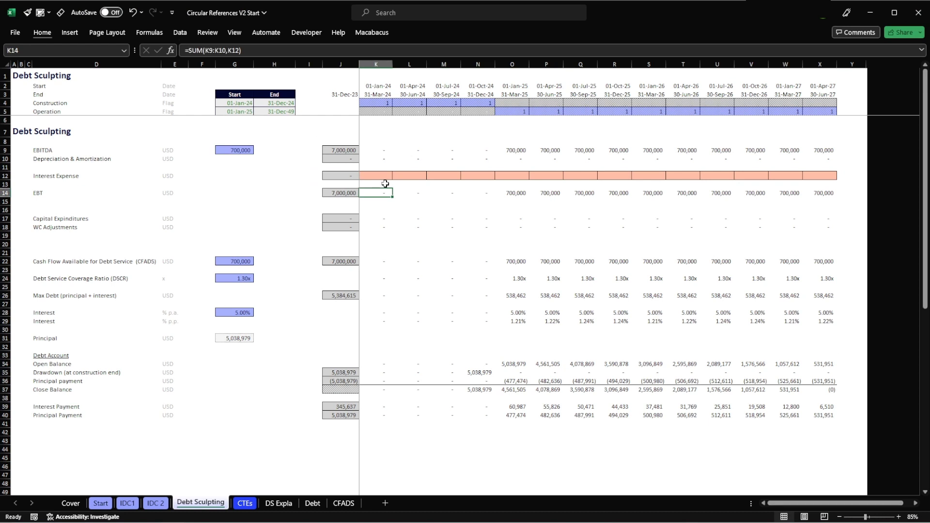
Insert three blank rows above Capital Expenditures.
key(Up)
key(Down)
key(Down)
key(Down)
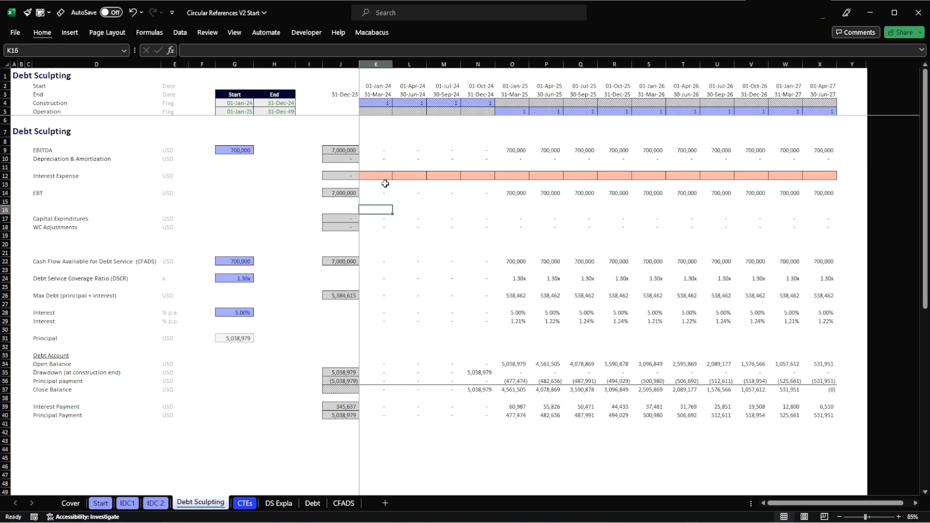
key(Down)
key(shift+Down)
key(shift+space)
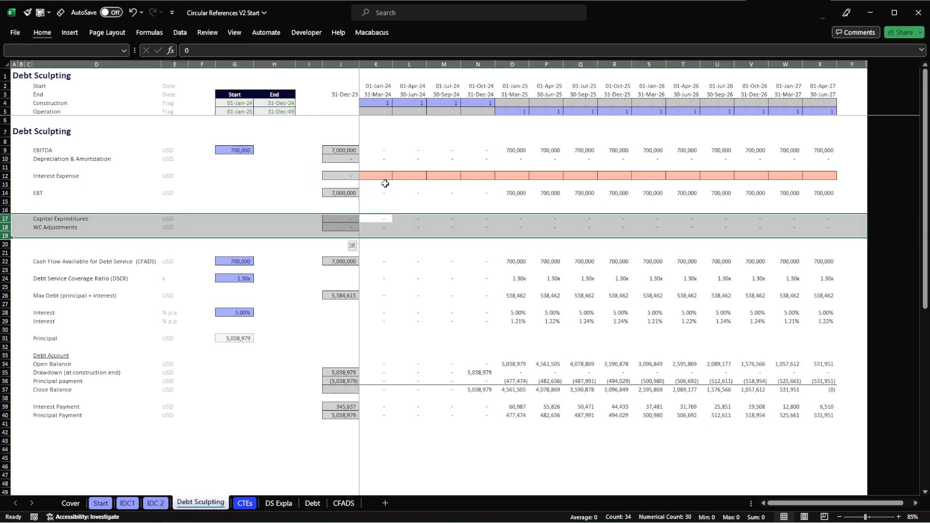
key(shift+Down)
key(ctrl+plus)
Label the tax line in D16 as Payable Tax.
key(Left)
key(Left)
key(Left)
key(Left)
key(Left)
key(Left)
key(Left)
key(Left)
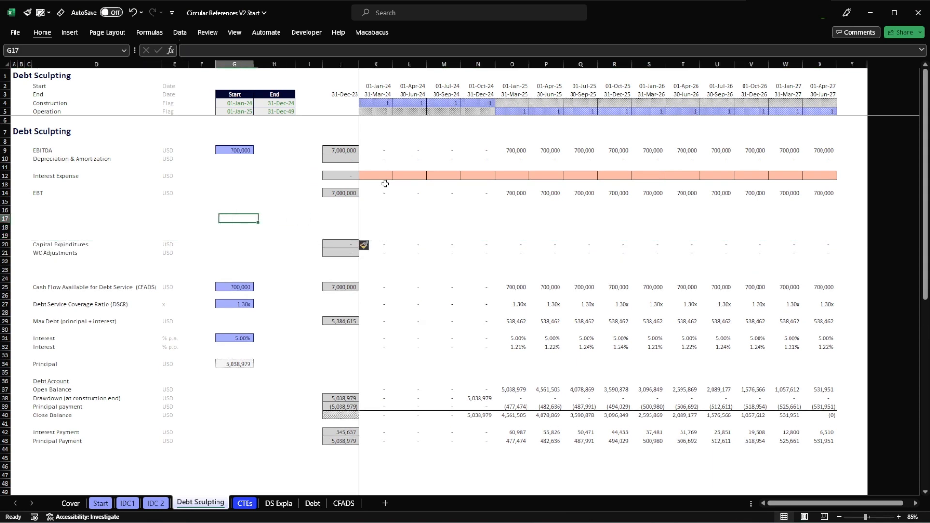
key(Up)
key(Right)
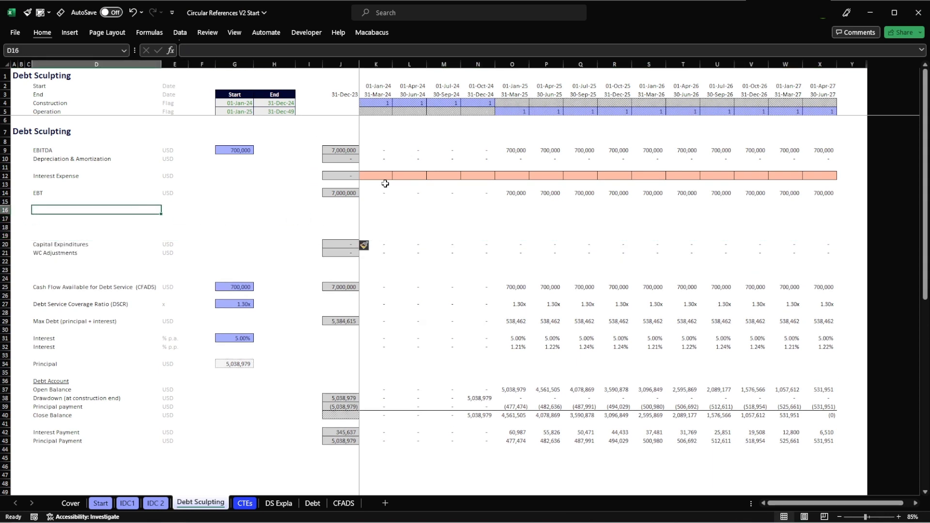
text(Payable Ta)
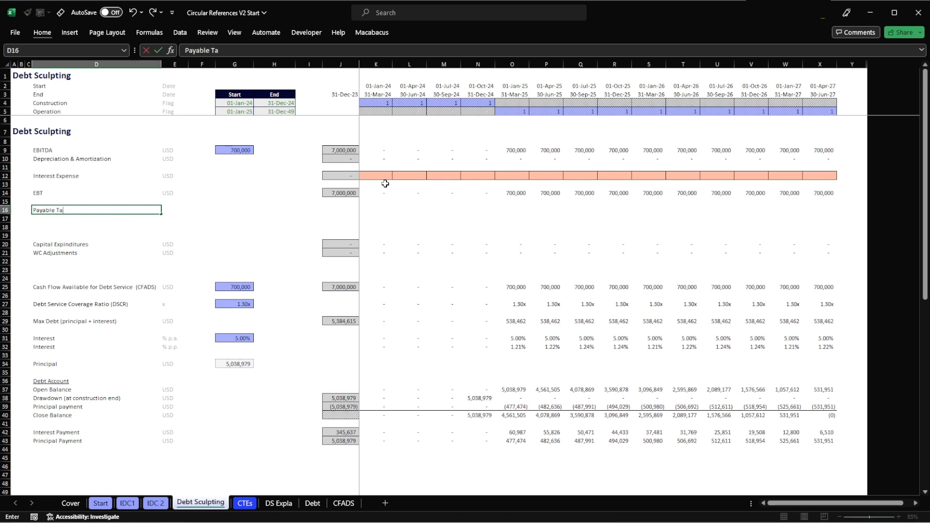
key(Return)
Enter USD as the unit for Payable Tax in E16.
key(Down)
key(Right)
key(Right)
key(Up)
key(Up)
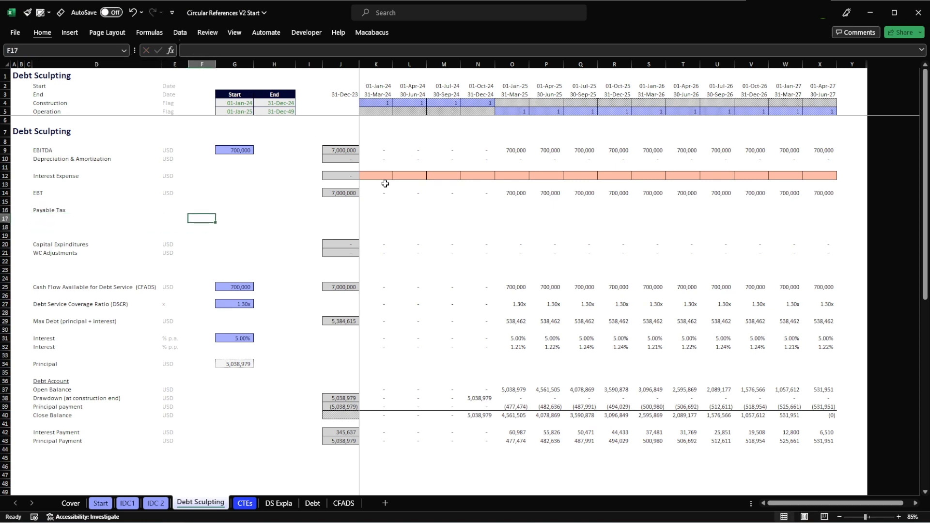
key(Left)
key(Left)
key(Right)
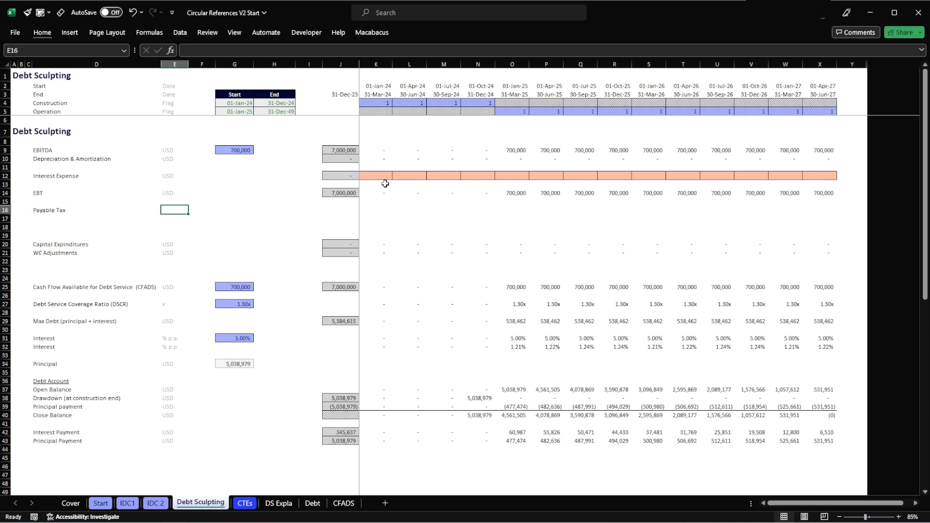
text(USD)
Enter a 20% tax rate in G16 and head it Tax Rate in G15.
key(Right)
key(Right)
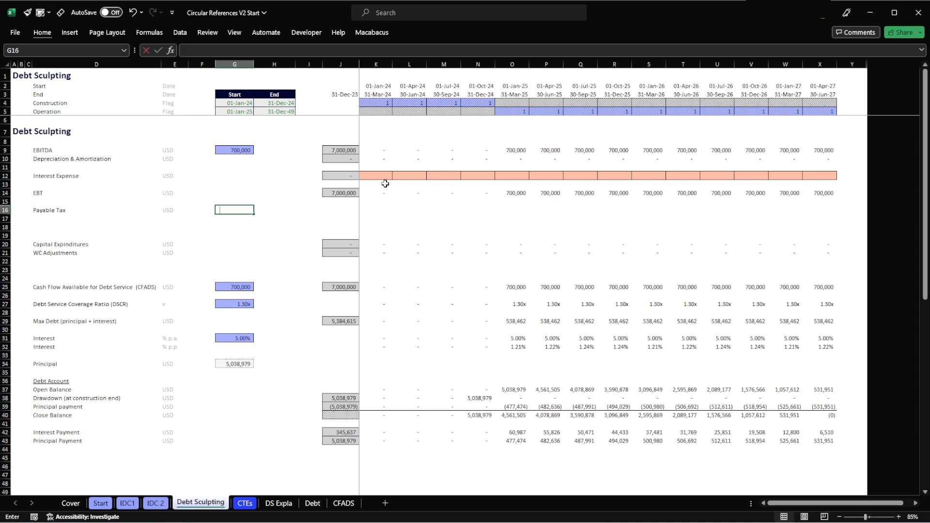
text(20%)
key(Up)
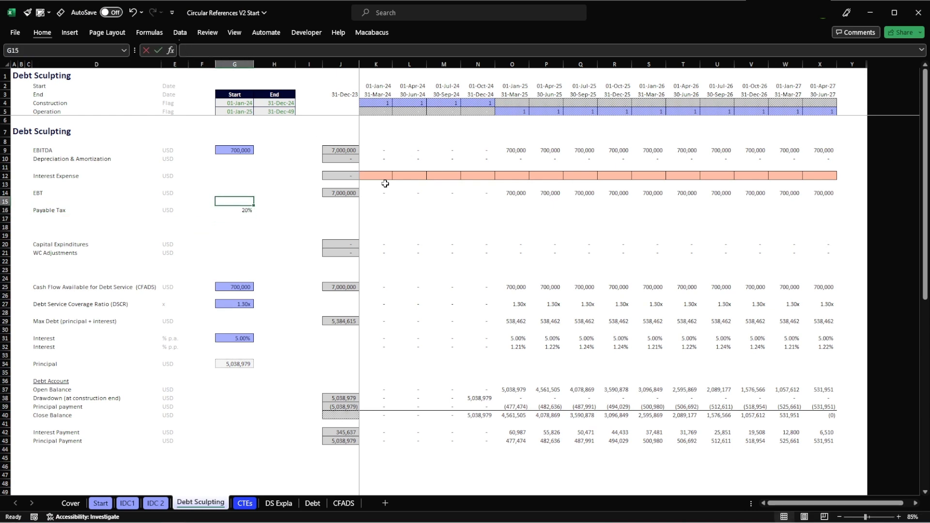
text(Tax RAt)
text(a)
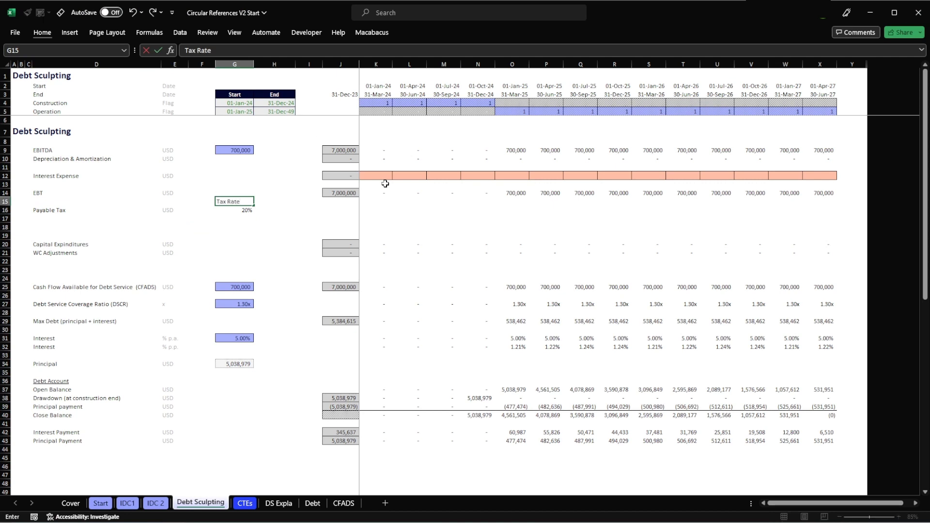
key(ctrl+Return)
Apply the Table style to the Tax Rate header in G15 and the #_Percent style to the rate in G16.
key(alt+2)
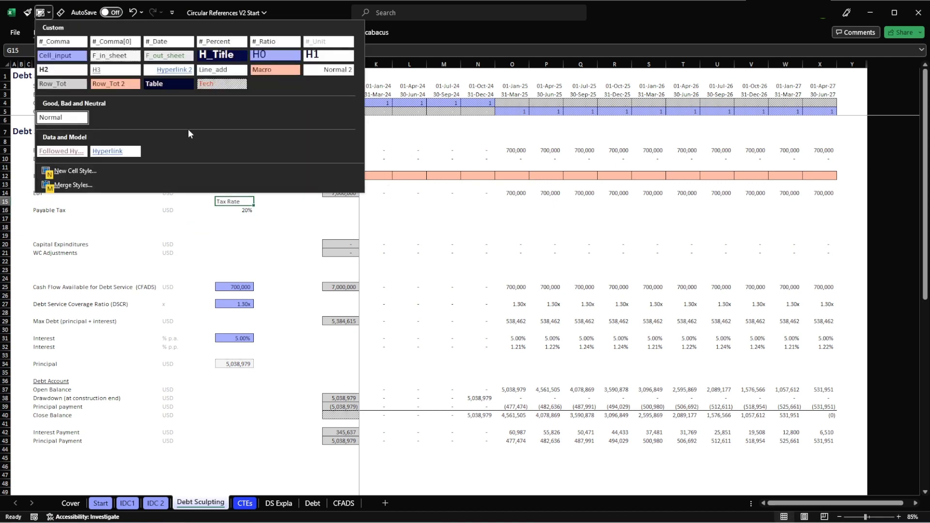
click(160, 83)
key(Down)
key(alt+2)
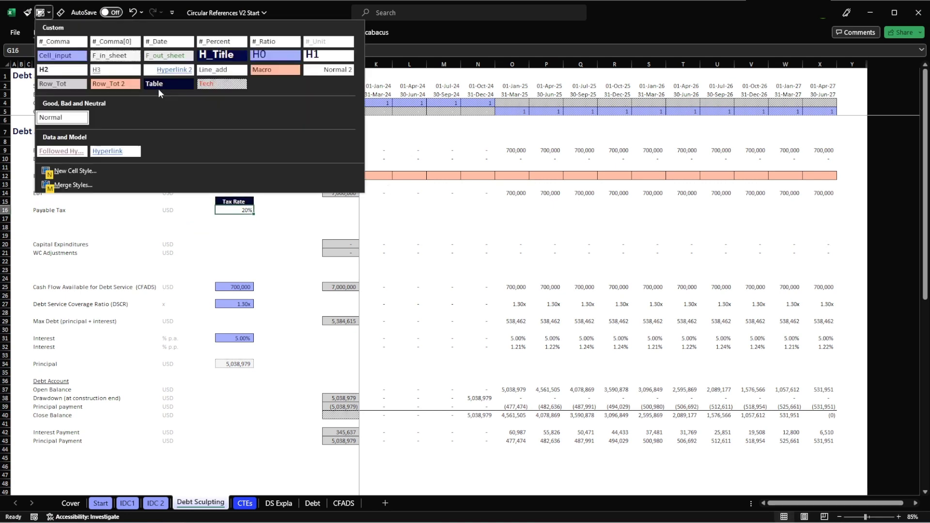
click(211, 43)
key(alt+2)
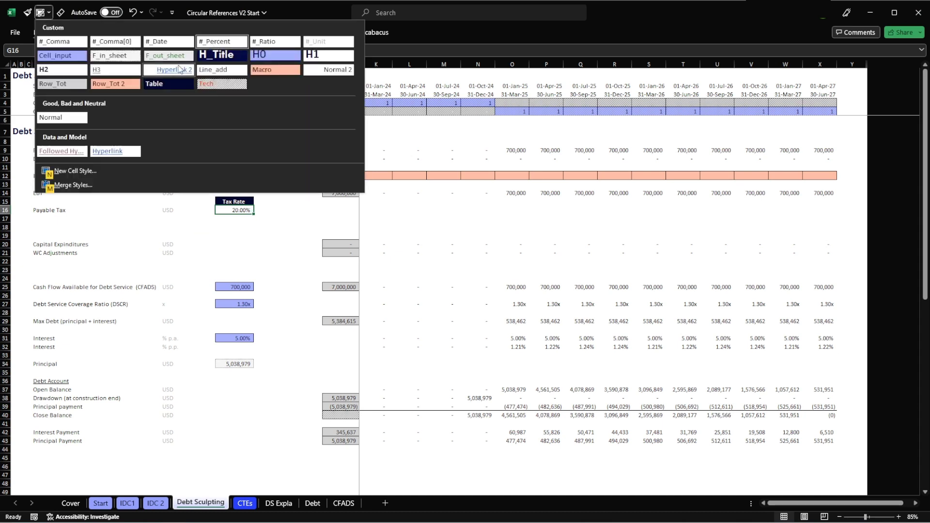
key(Escape)
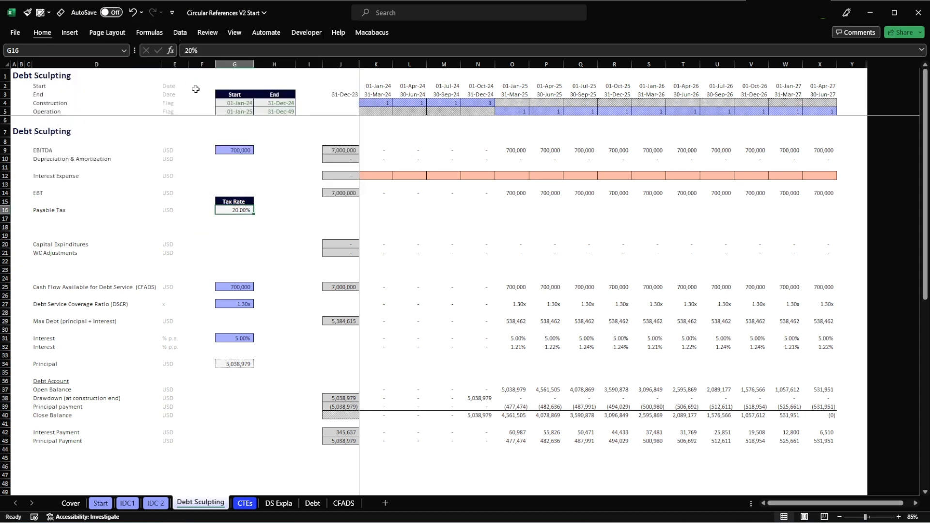
Copy the row total formula from J14 into J16 for Payable Tax.
key(Right)
key(Right)
key(Right)
key(Up)
key(Up)
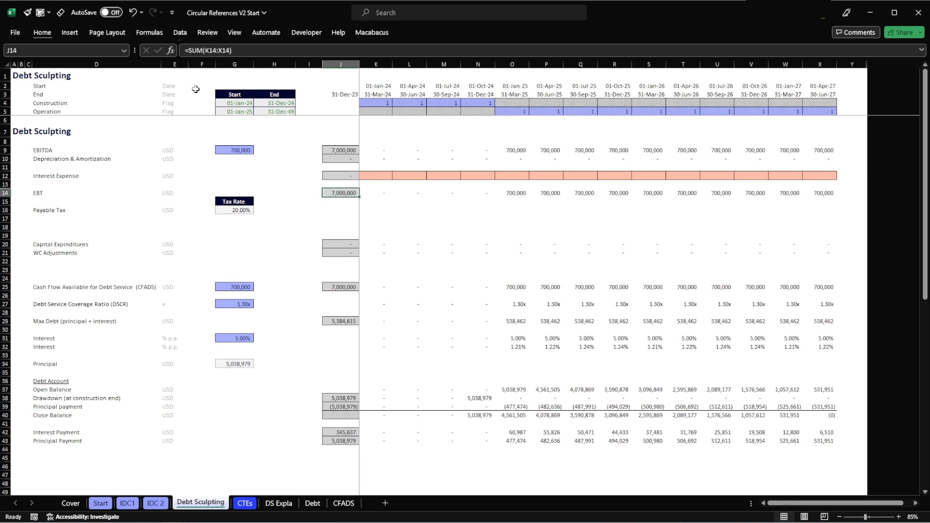
key(ctrl+c)
key(Down)
key(Down)
key(Return)
Calculate first-period Payable Tax in K16 with =K14*$G16, multiplying EBT by the column-anchored tax rate.
key(Right)
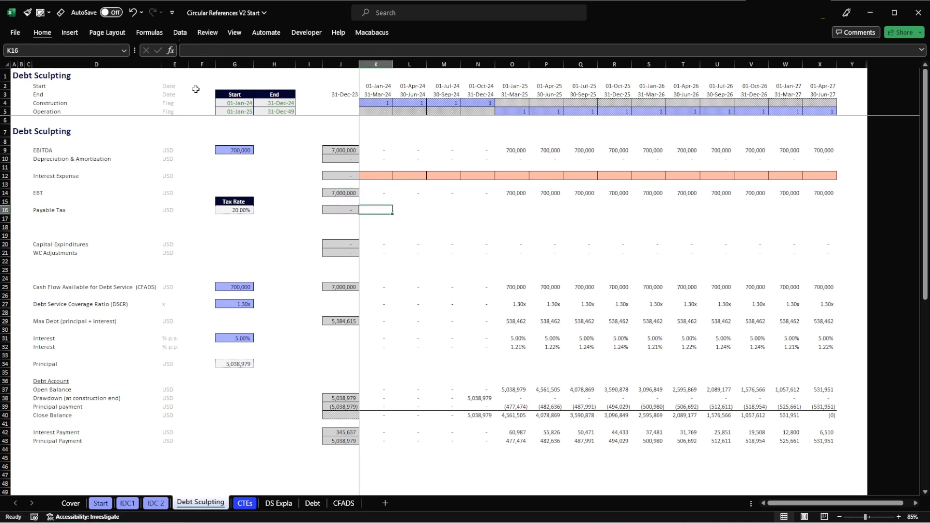
text(=)
key(Up)
key(Up)
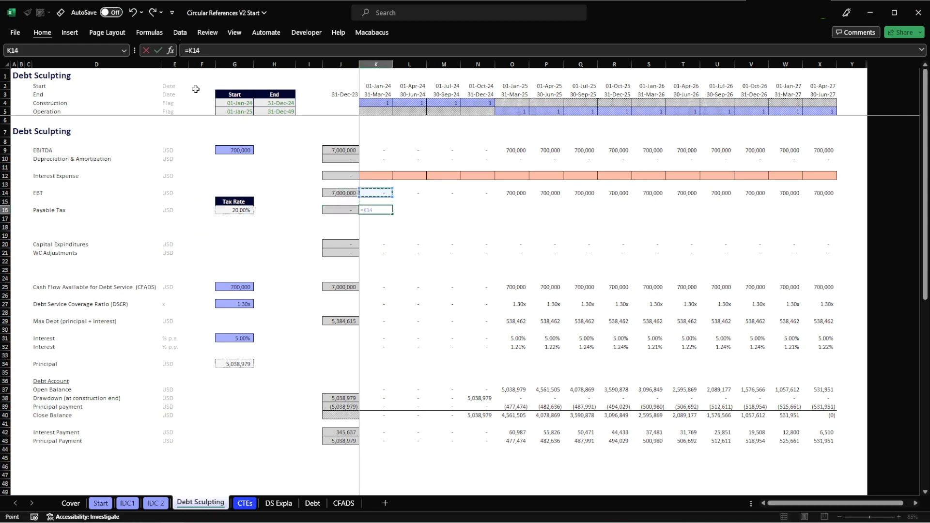
text(*)
key(Left)
key(Left)
key(Left)
key(Left)
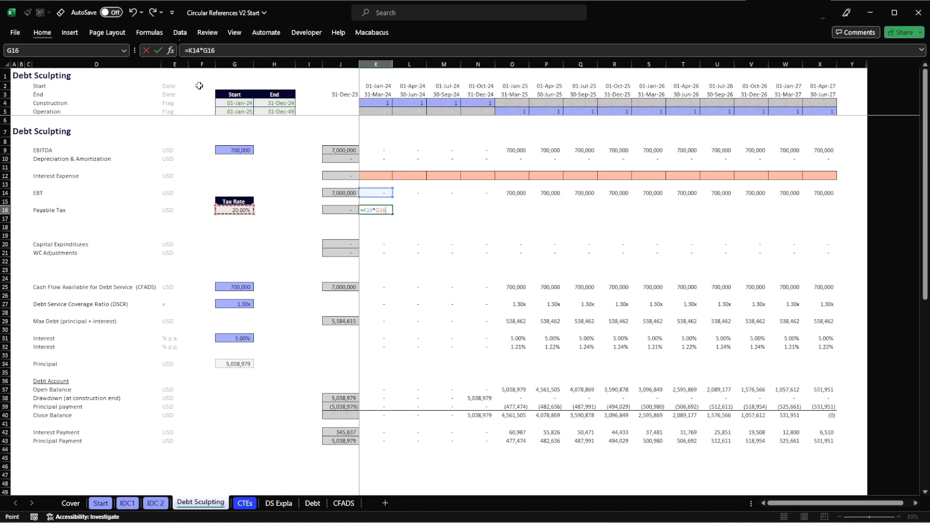
key(F4)
key(F4)
key(F4)
key(ctrl+Return)
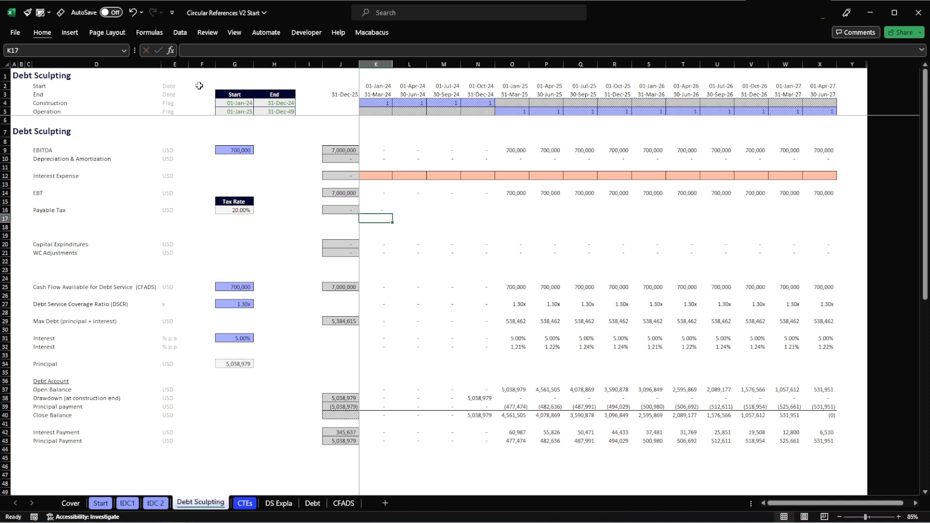
Copy the Payable Tax formula from K16 across all periods through column X.
key(ctrl+c)
key(ctrl+shift+Right)
key(Return)
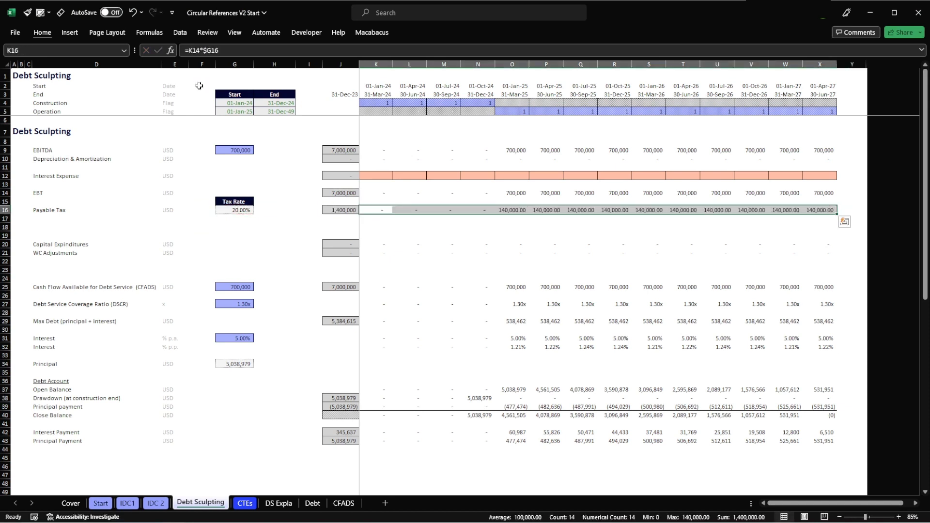
Change the Payable Tax formula in K16 to =K14*$G16*-1 and copy it across through column X.
key(F2)
text(*-)
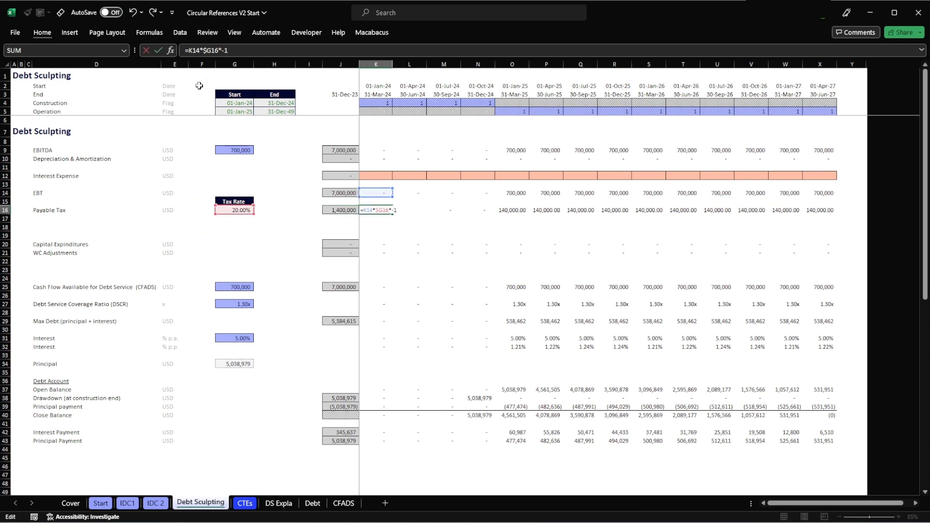
text(1)
key(Return)
key(Up)
key(ctrl+c)
key(ctrl+shift+Right)
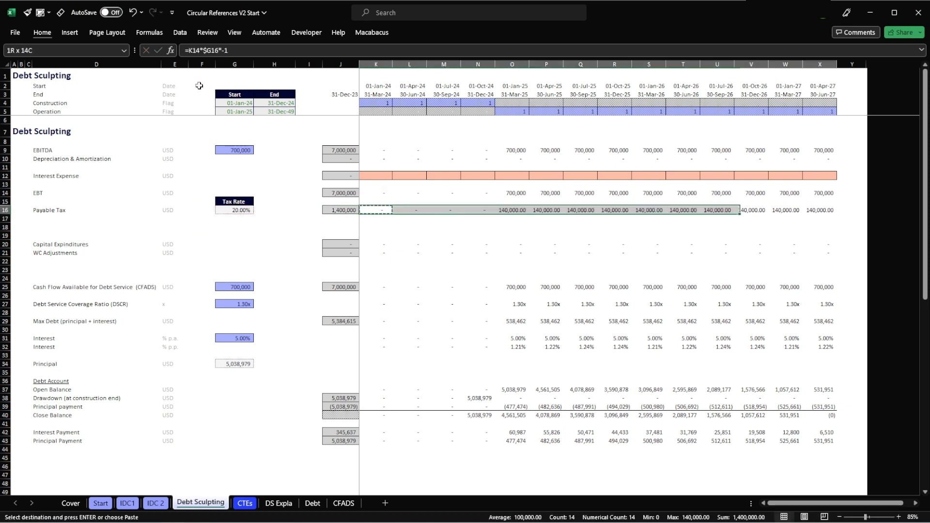
key(Return)
Apply the #_Comma[0] number style to the Payable Tax values in K16:X16.
click(41, 15)
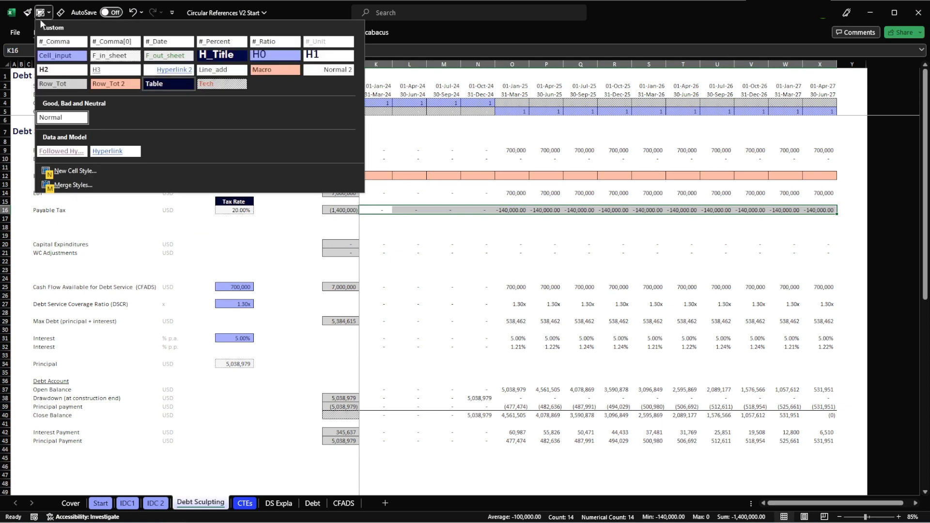
click(109, 43)
key(Left)
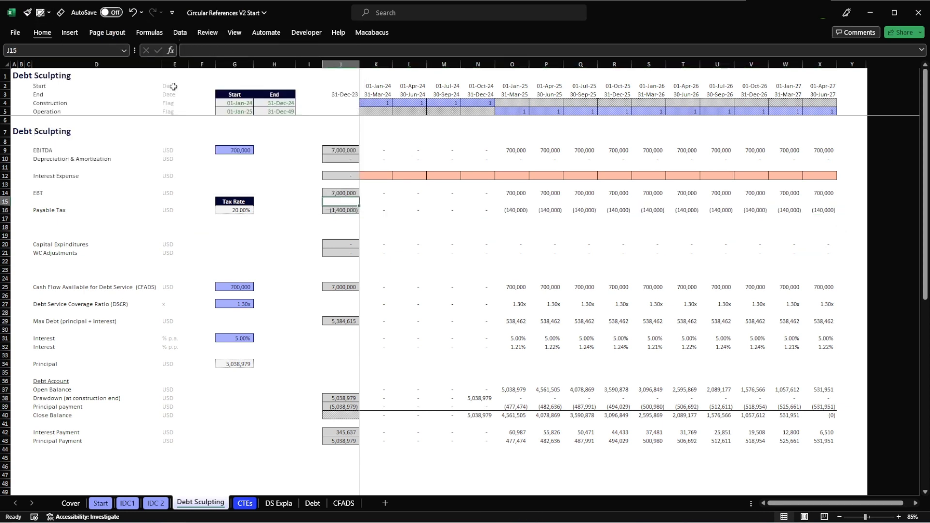
Delete two surplus blank rows between Payable Tax and Capital Expenditures, leaving a single spacer row.
key(Up)
key(Up)
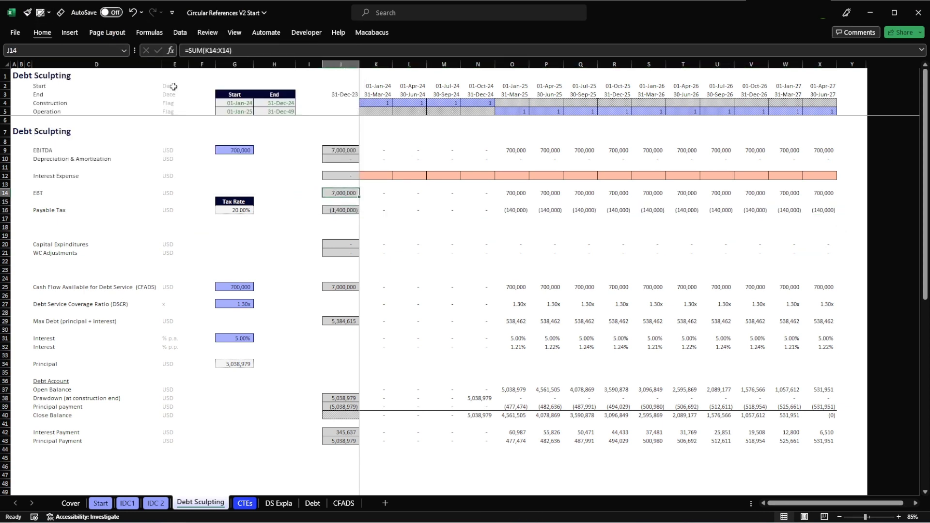
key(Down)
key(Down)
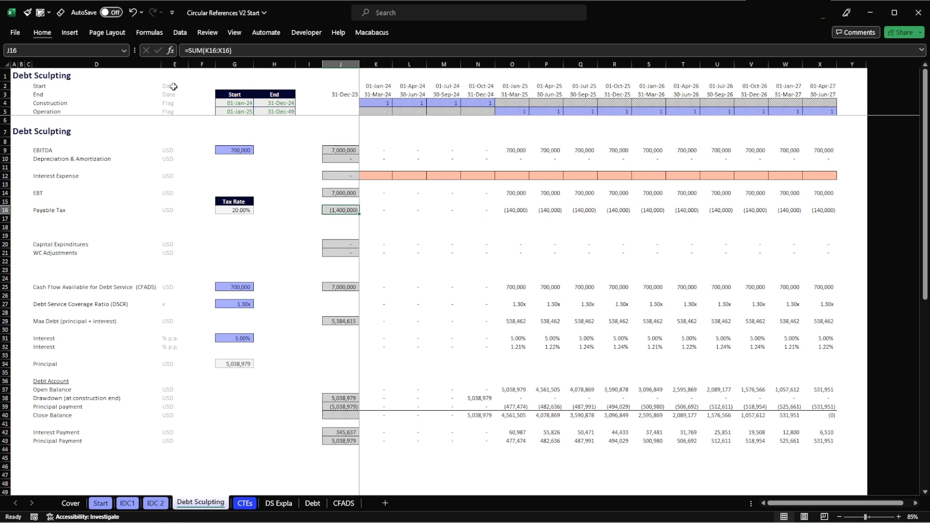
key(Down)
key(Down)
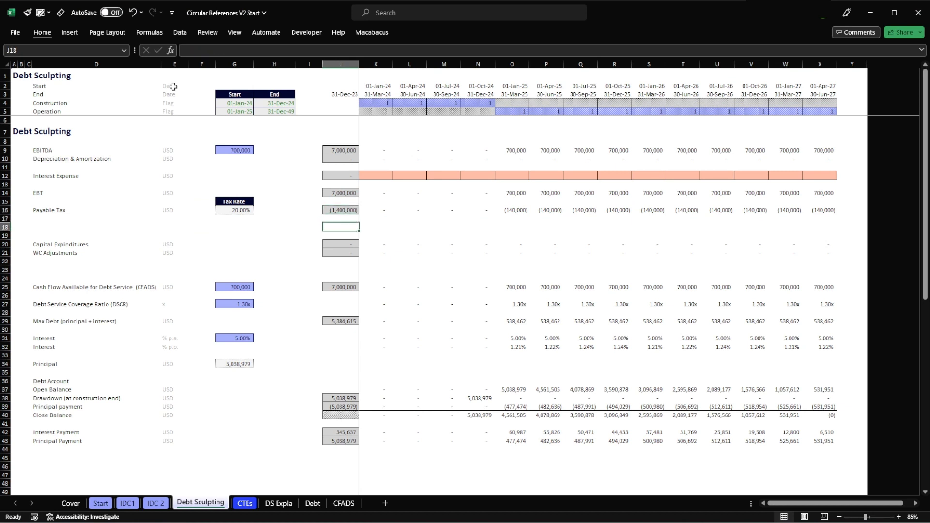
key(shift+space)
key(ctrl+minus)
key(Down)
key(Down)
key(Down)
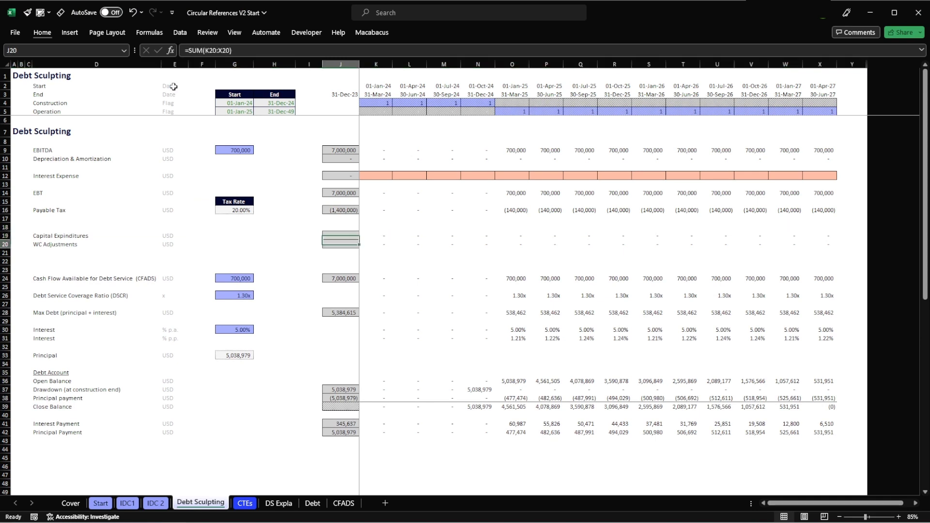
key(Up)
key(Up)
key(Up)
key(shift+space)
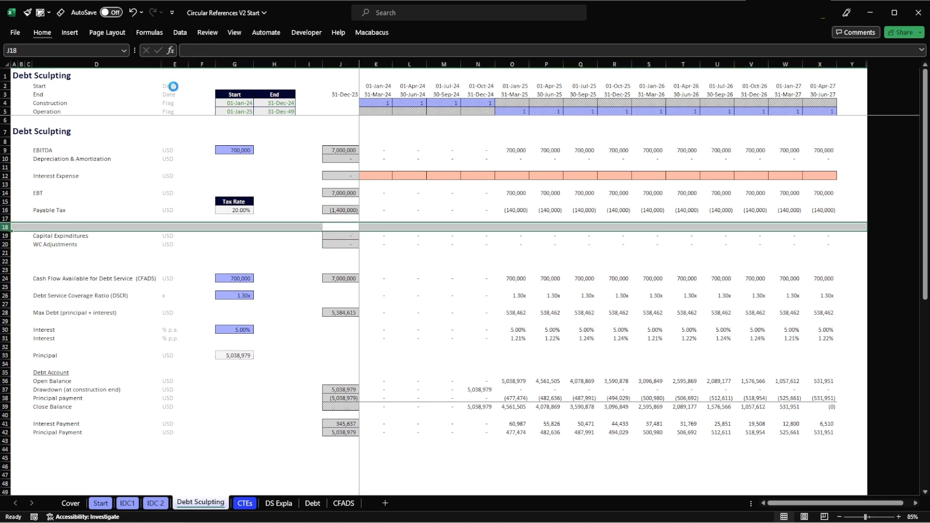
key(ctrl+minus)
Delete the two surplus blank rows between WC Adjustments and Cash Flow Available for Debt Service, leaving one spacer row.
key(Down)
key(Down)
key(Down)
key(shift+space)
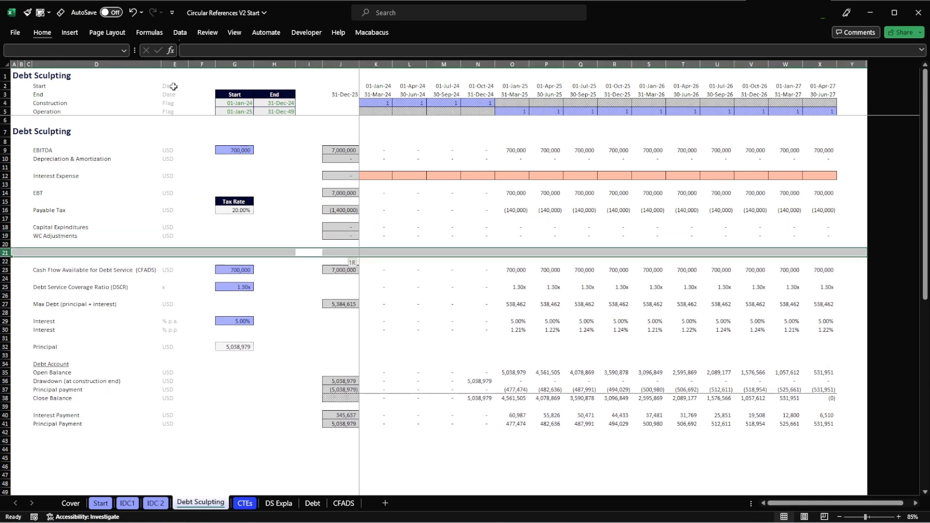
key(ctrl+minus)
key(ctrl+minus)
Review the build-up labels in column D from EBITDA through Payable Tax, then Capital Expenditures and WC Adjustments.
key(Left)
key(Left)
key(Left)
key(Left)
key(Left)
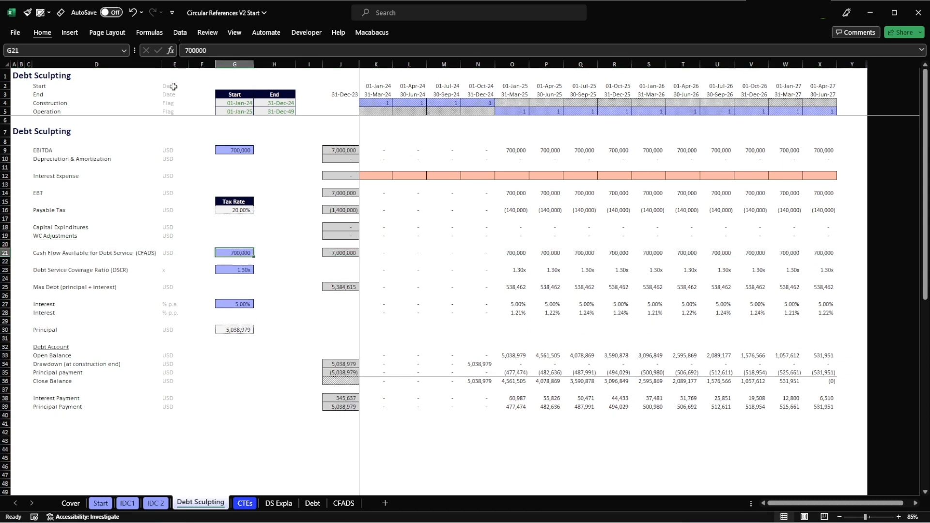
key(Left)
key(Left)
key(Right)
key(Up)
key(Up)
key(Up)
key(Up)
key(Up)
key(Up)
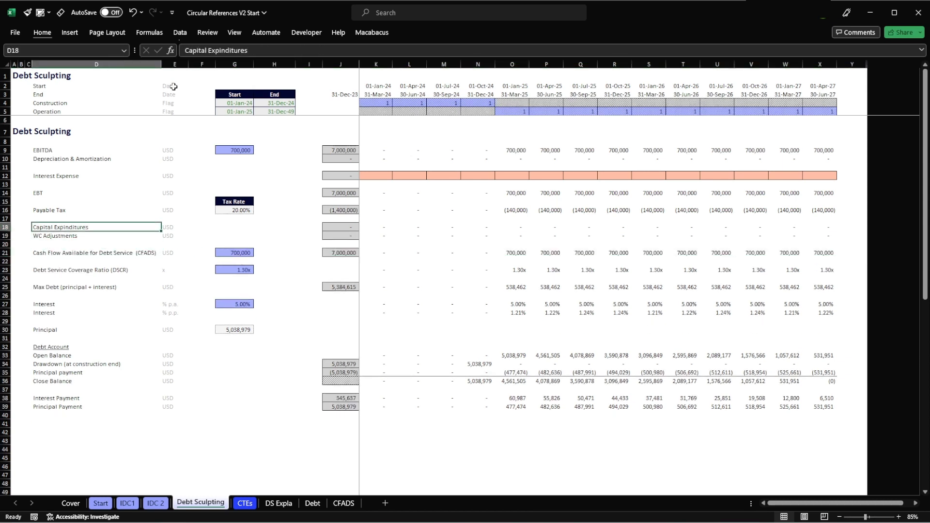
key(Up)
key(Up)
key(Up)
key(Up)
key(Up)
key(Up)
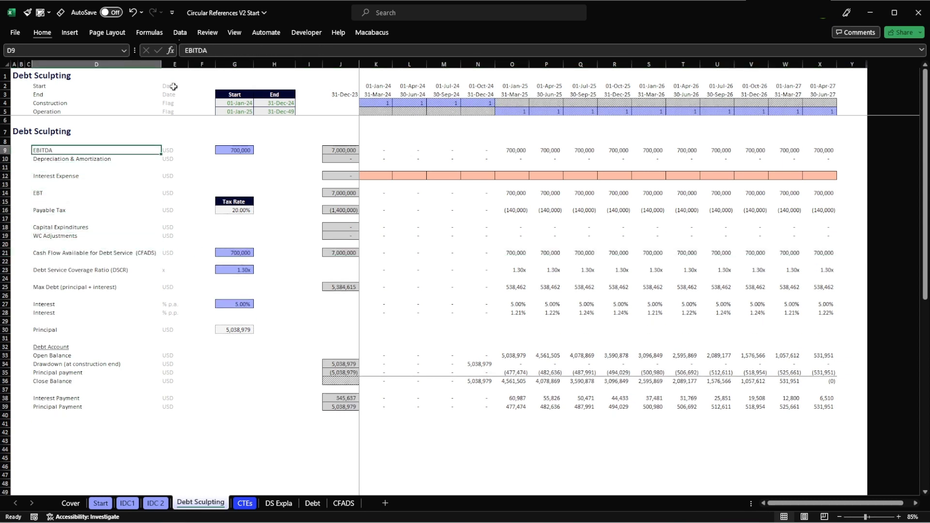
key(shift+Down)
key(shift+Down)
key(shift+Down)
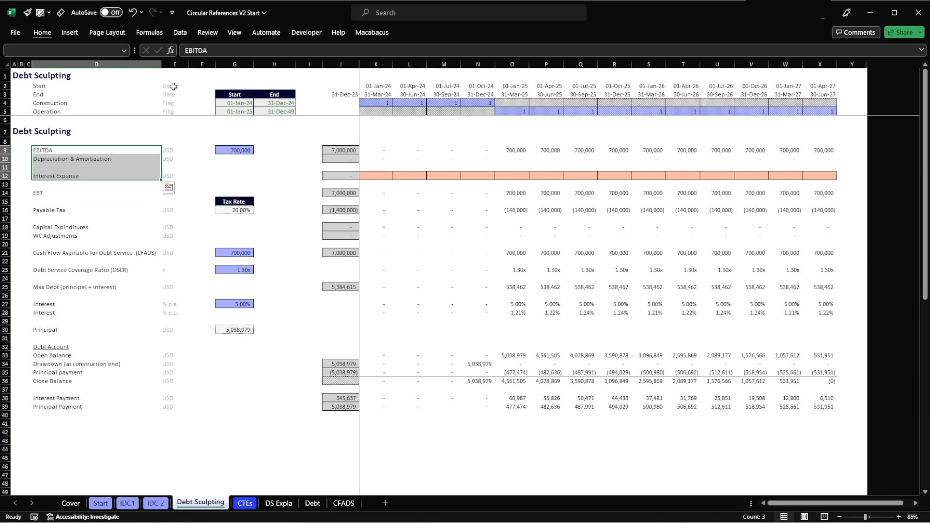
key(shift+Down)
key(shift+Down)
key(shift+Down)
key(shift+Down)
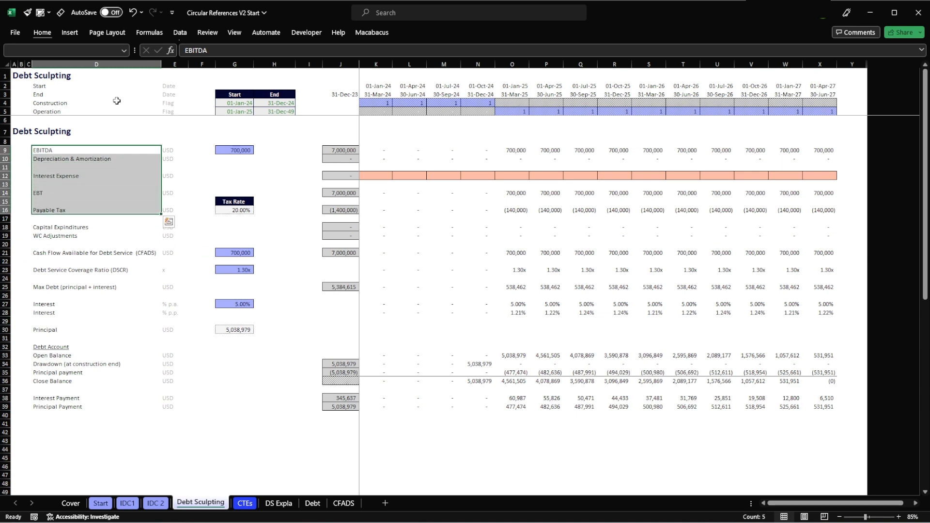
click(50, 210)
ctrl+click(53, 228)
key(shift+Down)
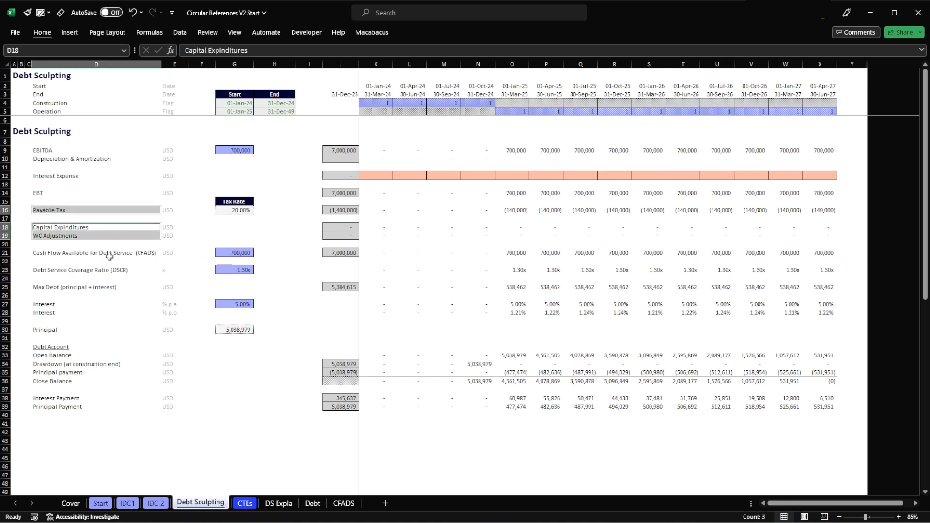
Replace the CFADS formula in K21 with =K14+K16+K18+K19, summing EBT, Payable Tax, Capital Expenditures and WC Adjustments.
click(386, 253)
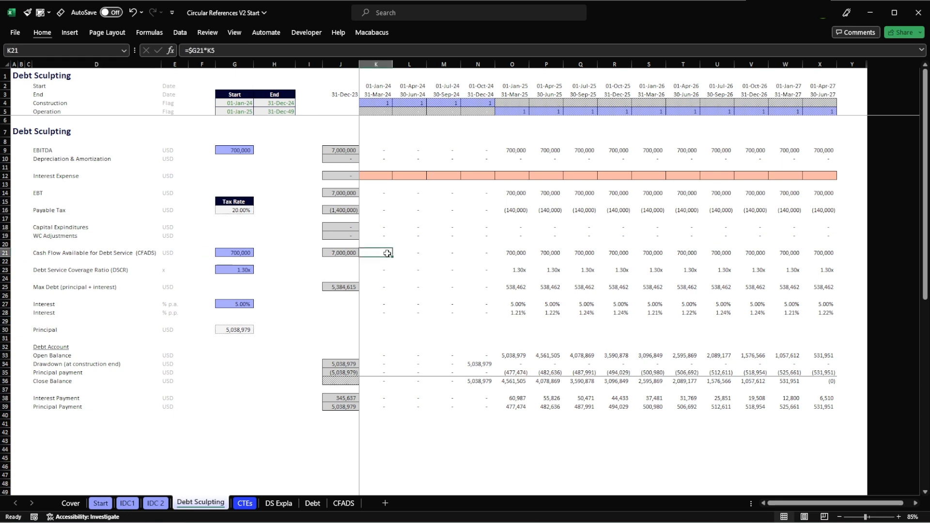
text(=)
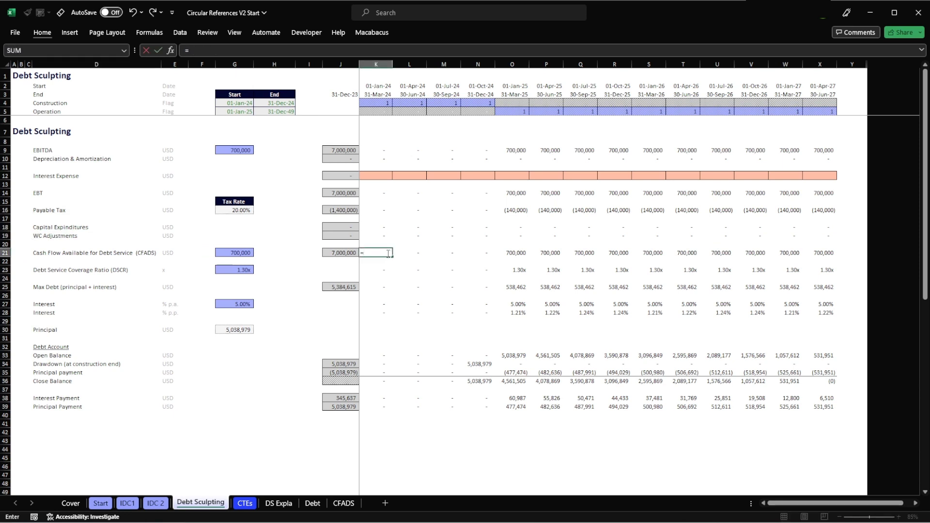
click(381, 152)
key(BackSpace)
key(BackSpace)
click(378, 193)
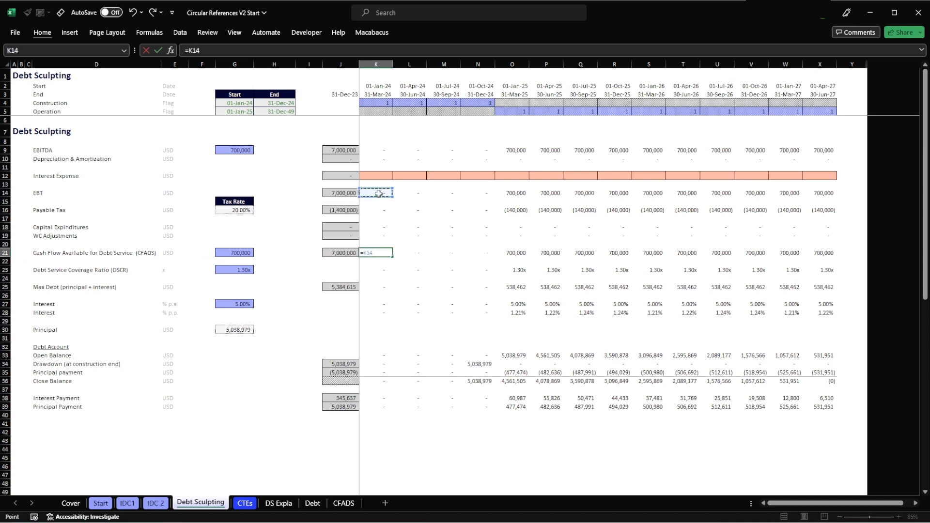
text(+)
click(375, 212)
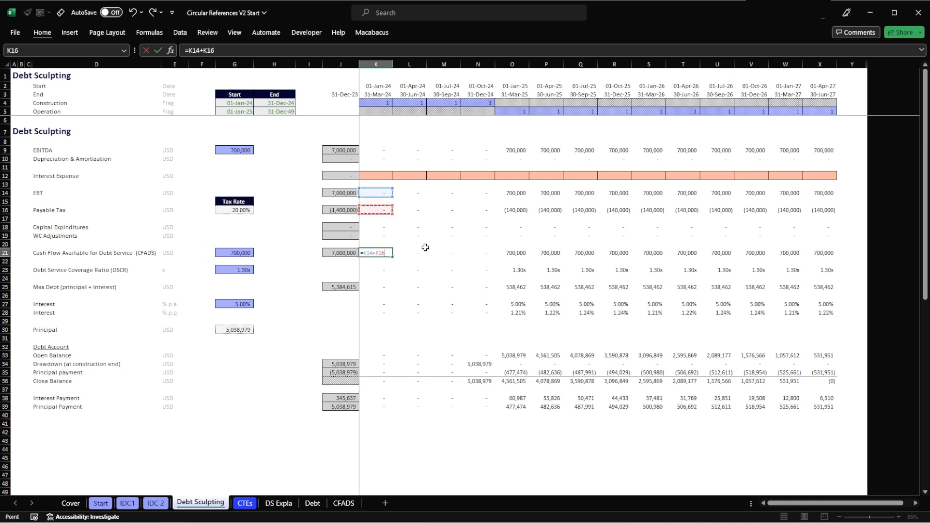
text(+)
click(372, 228)
text(+)
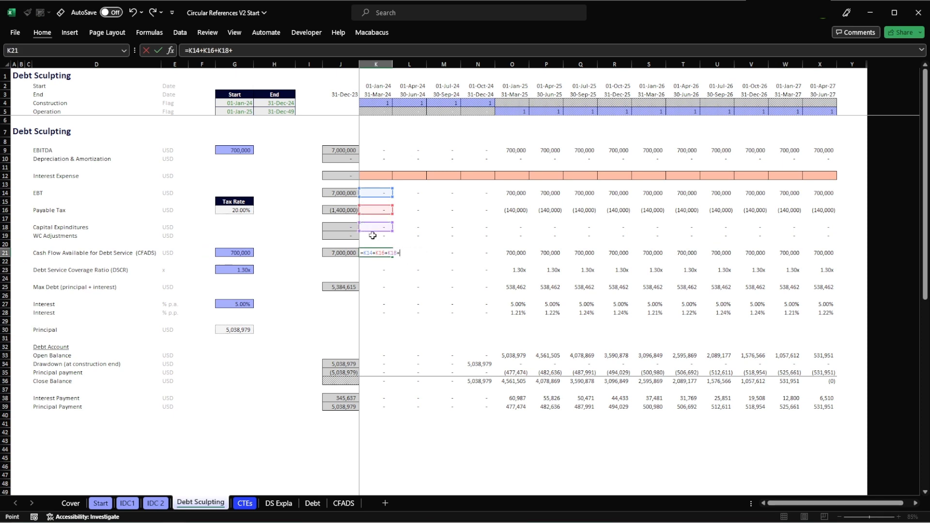
click(372, 236)
key(Return)
Copy the CFADS formula from K21 across all periods through column X.
key(Up)
key(ctrl+c)
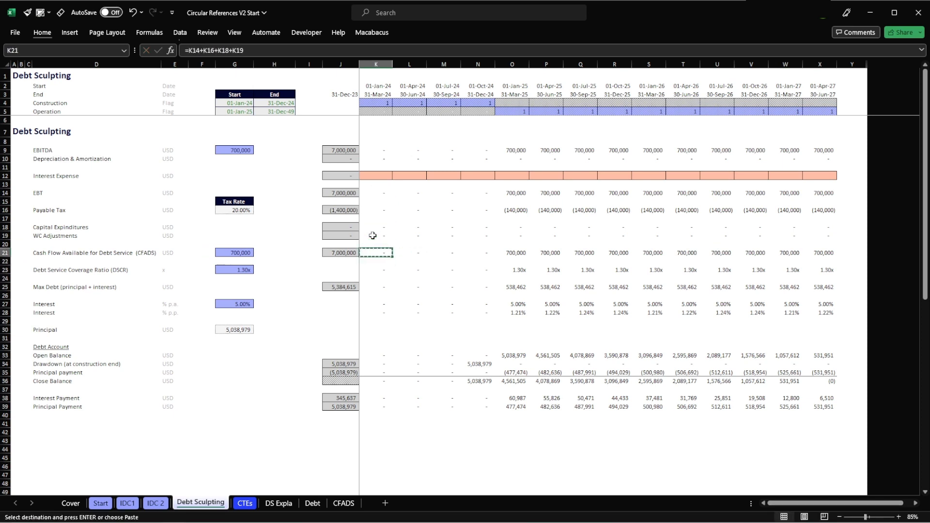
key(ctrl+shift+Right)
key(Return)
Clear the hard-coded CFADS input and its cell formatting from G21.
key(Left)
key(Left)
key(Left)
key(Left)
key(Left)
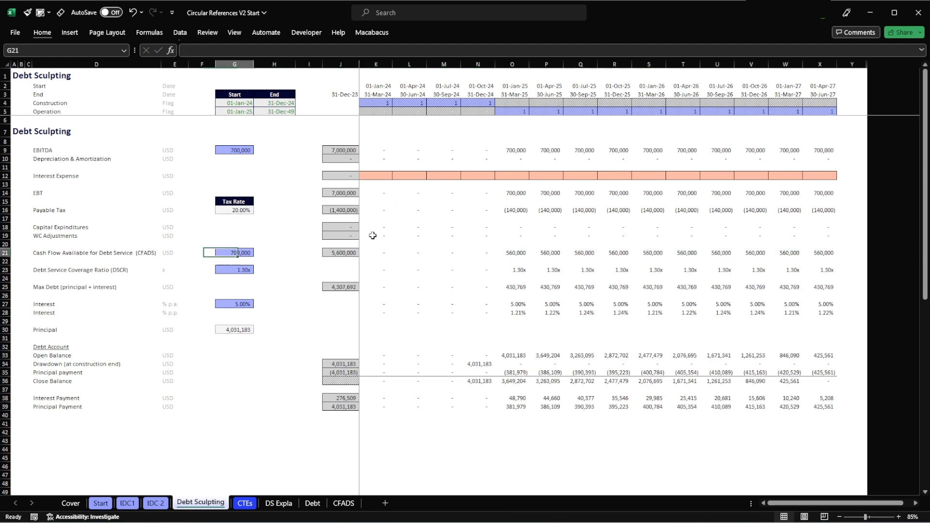
key(Right)
key(Right)
key(Right)
key(Right)
key(Right)
key(Left)
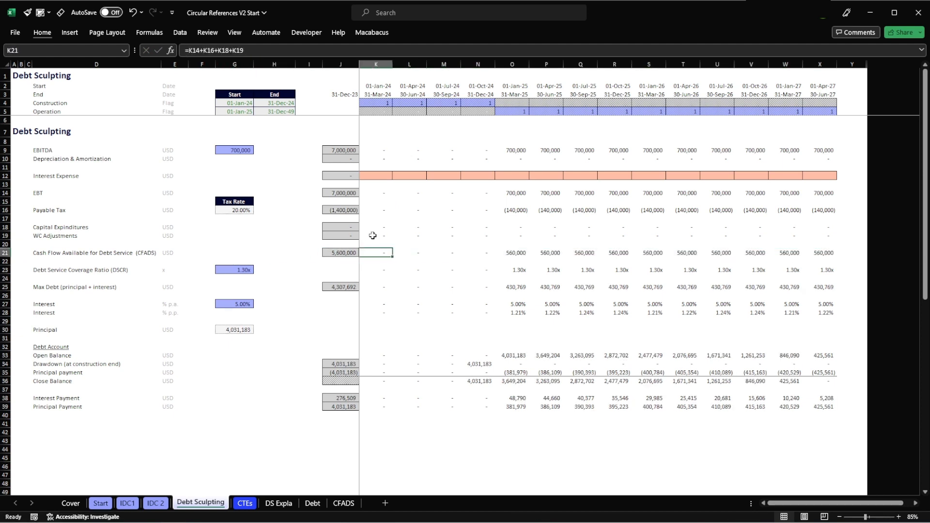
Review the CFADS row and compare the EBITDA total in J9 with the CFADS total in J21.
key(shift+space)
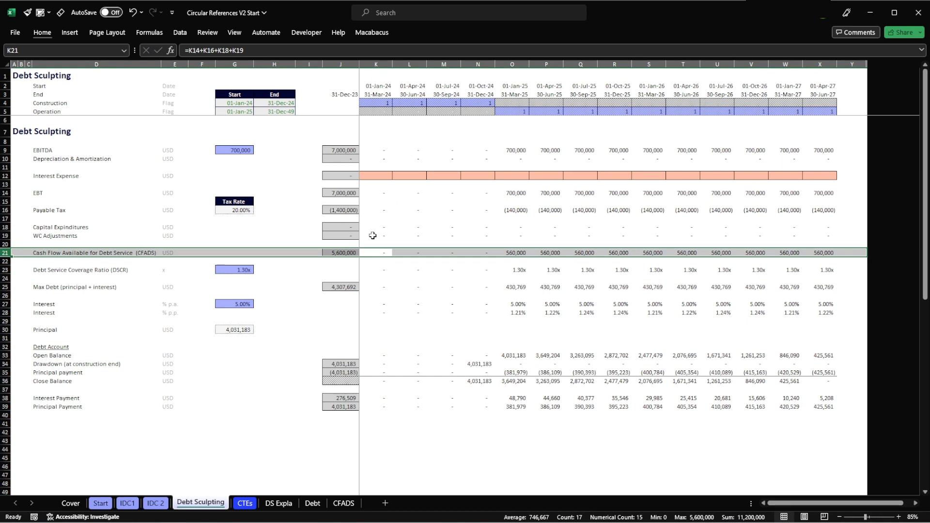
click(332, 150)
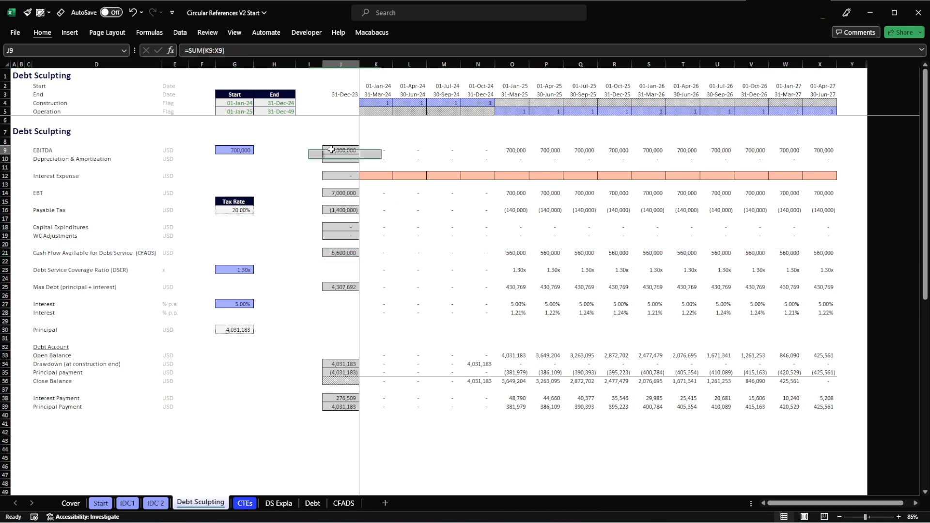
click(341, 253)
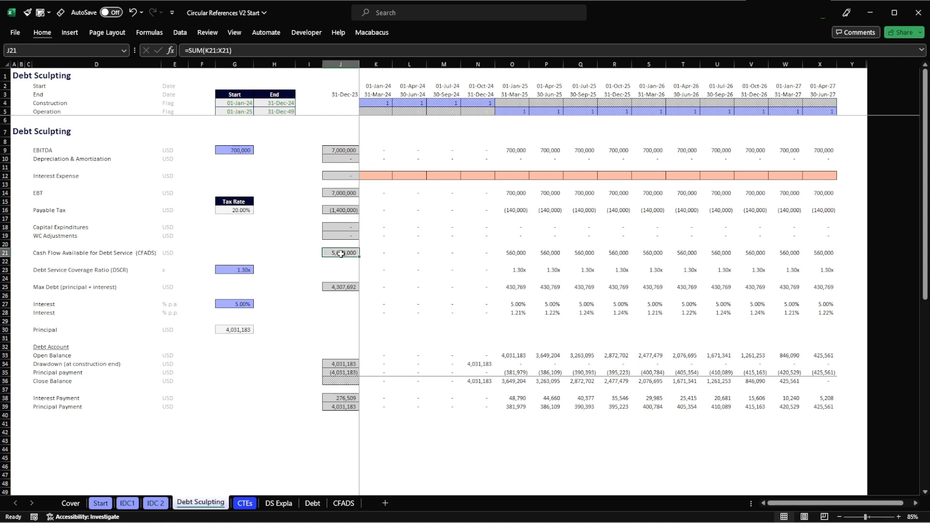
Link Interest Expense in K12 to the debt account's Interest Payment with the formula =K38*-1.
click(381, 176)
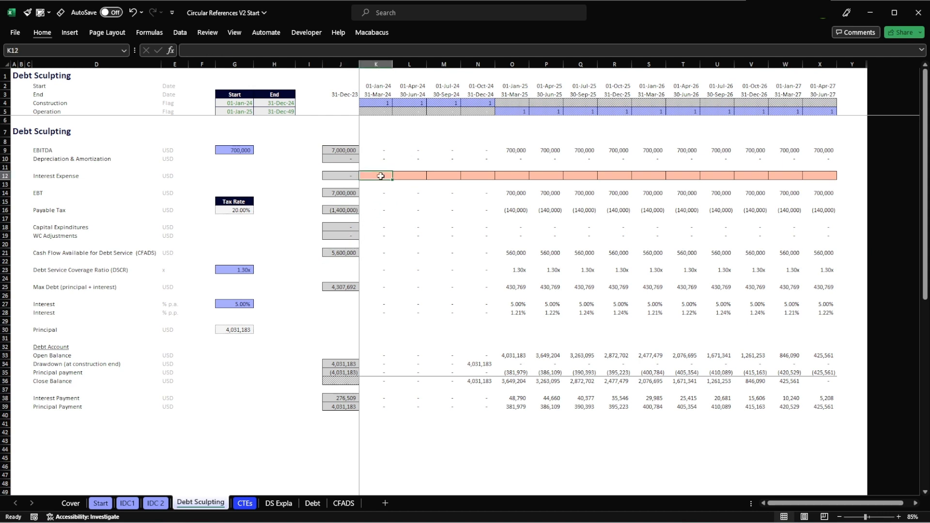
key(shift+space)
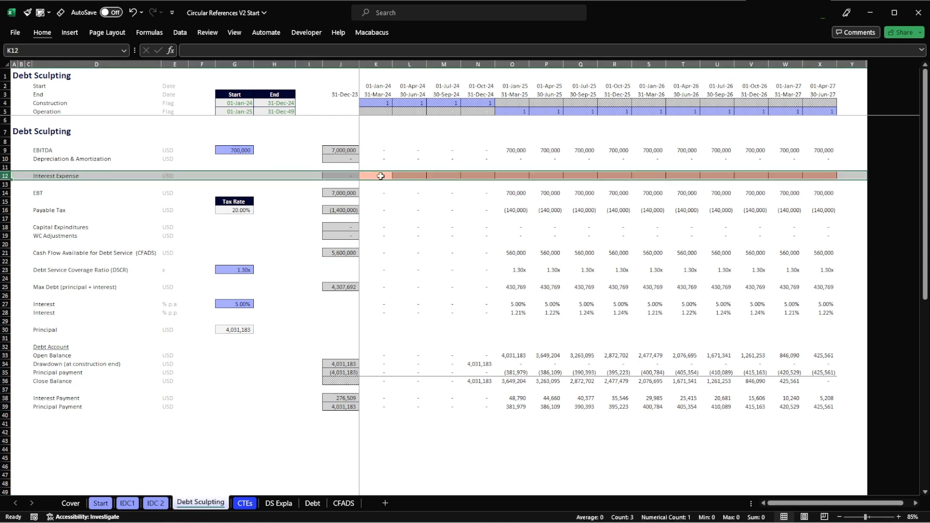
click(381, 176)
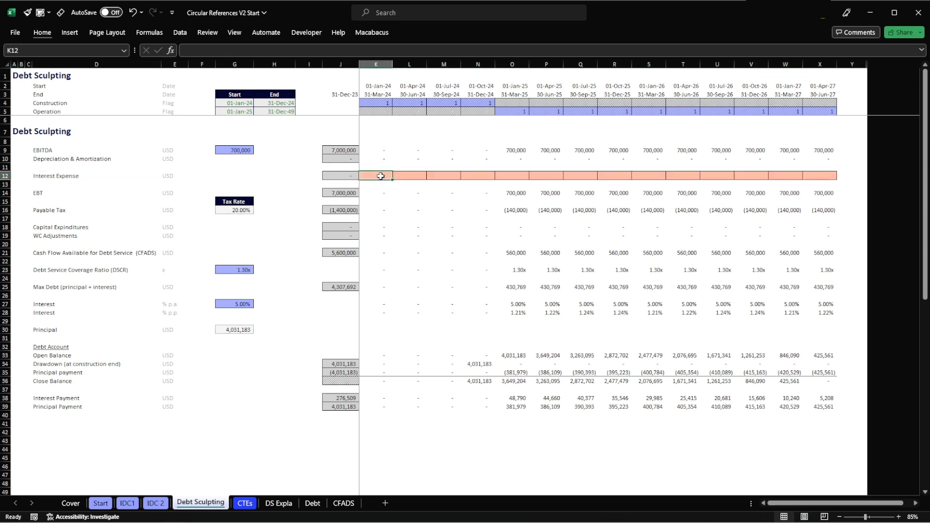
text(=)
key(Down)
key(Down)
key(Down)
key(Down)
key(Down)
key(Down)
key(Down)
key(Down)
key(Down)
key(Down)
key(Down)
key(Down)
key(Down)
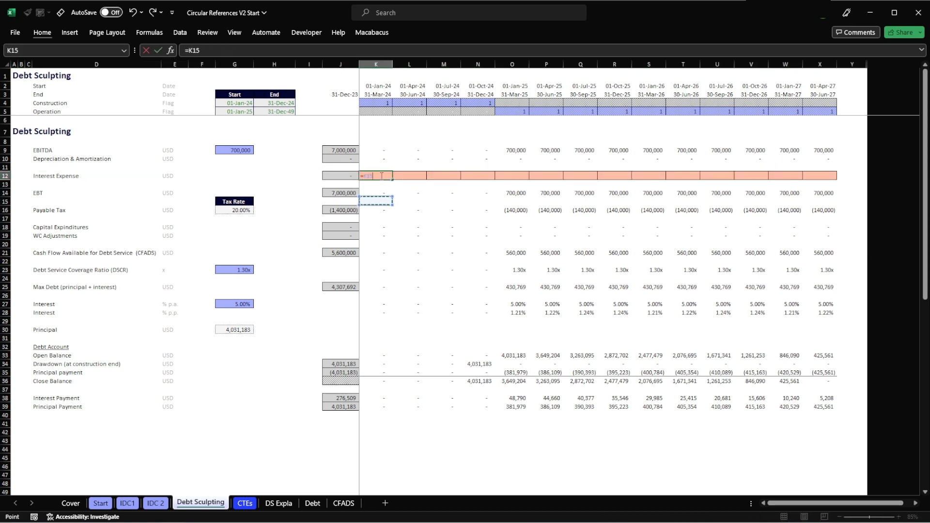
key(Down)
key(Down)
key(Down)
key(Down)
key(Down)
key(Down)
key(Down)
key(Down)
key(Down)
key(Down)
key(Down)
key(Down)
key(Down)
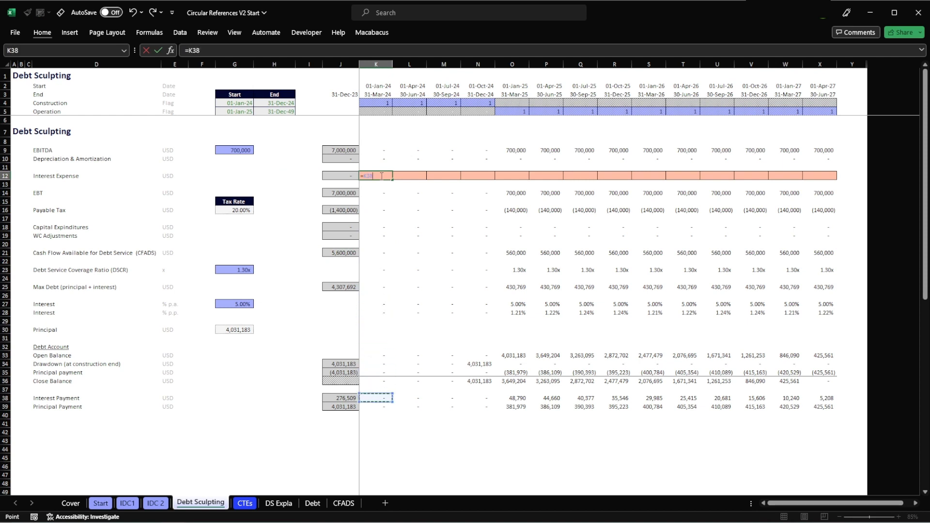
text(*-1)
key(Return)
Copy the Interest Expense formula from K12 across all periods through column X and dismiss the circular reference warning.
key(Up)
key(ctrl+c)
key(ctrl+shift+Right)
key(shift+Left)
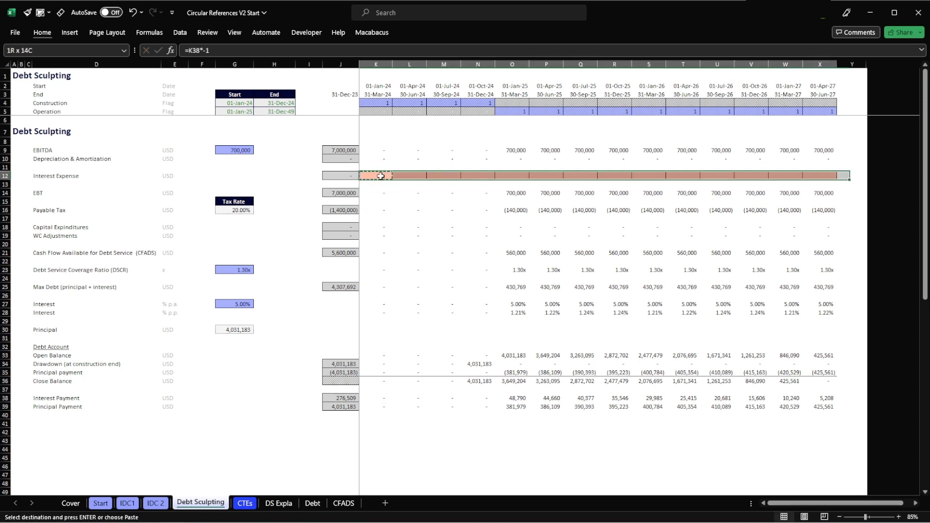
key(ctrl+v)
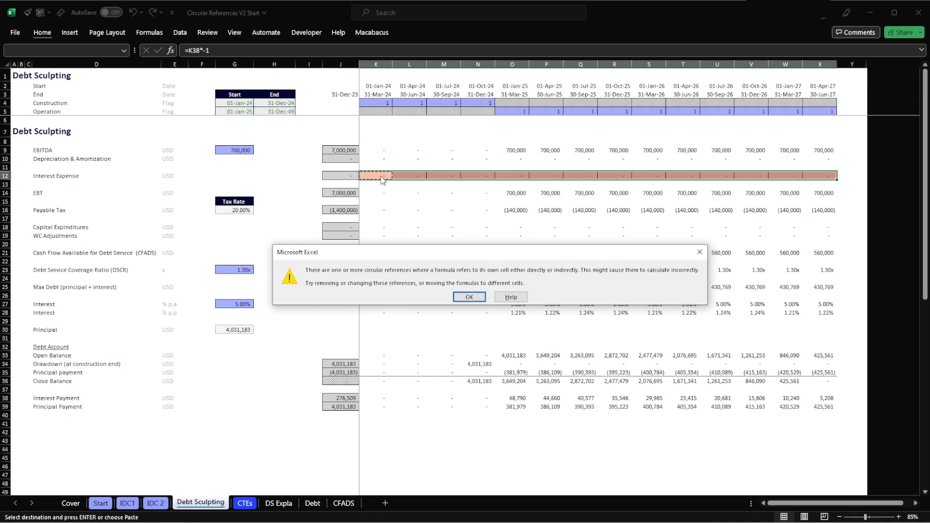
key(Return)
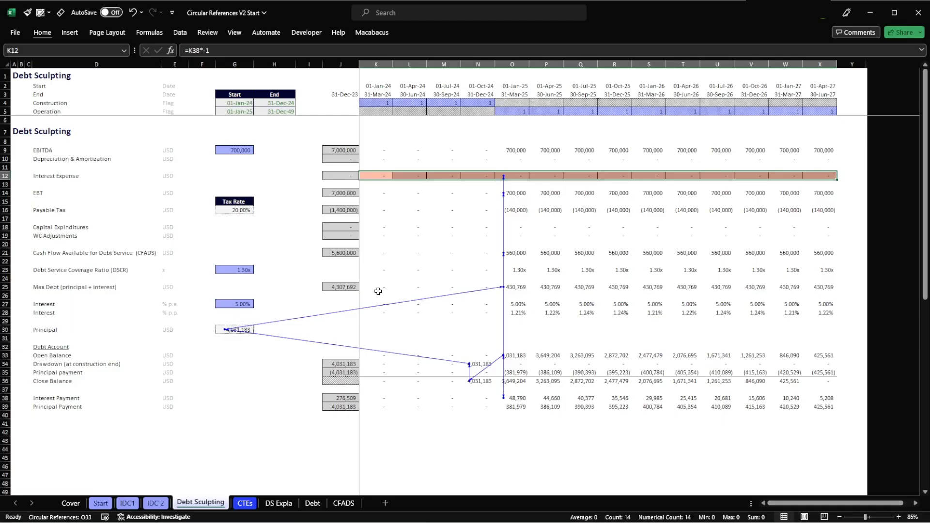
Delete the XNPV formula for Principal in G30 to break the circular reference.
click(236, 338)
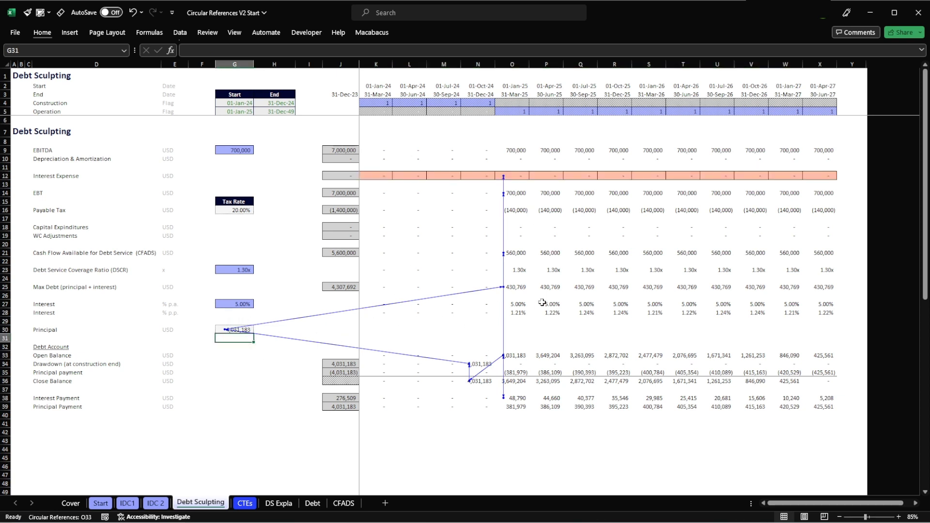
key(Up)
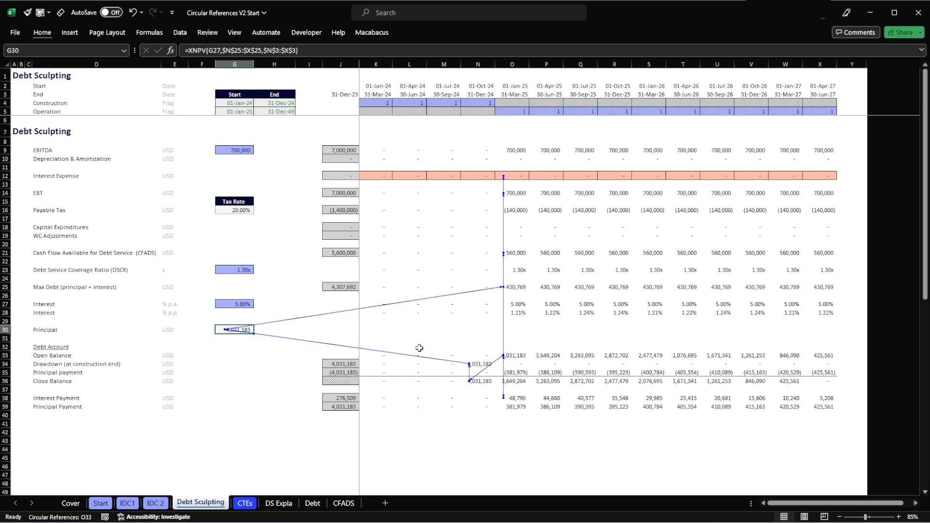
key(Delete)
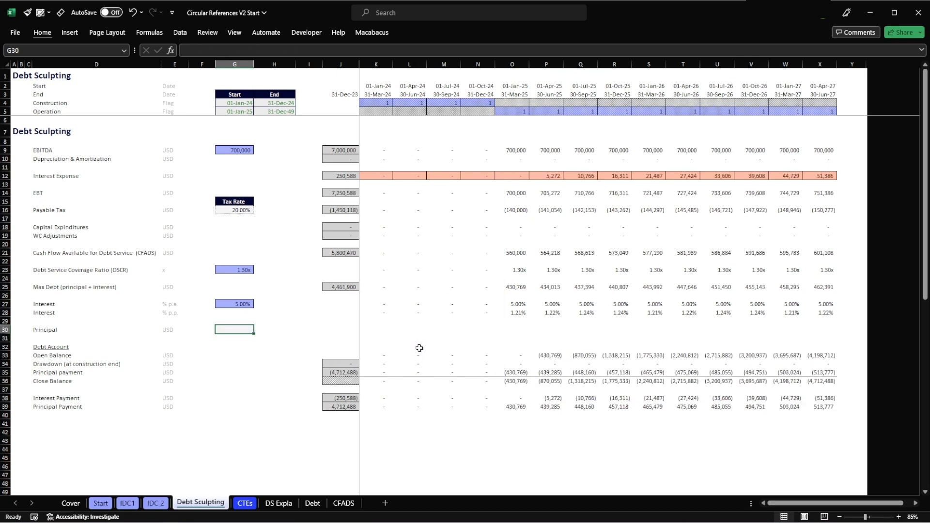
Examine the Drawdown row across the periods and compare the Drawdown and Principal payment totals in J34:J35.
key(Down)
key(Down)
key(Down)
key(Down)
key(Right)
key(Right)
key(Right)
key(Right)
key(Right)
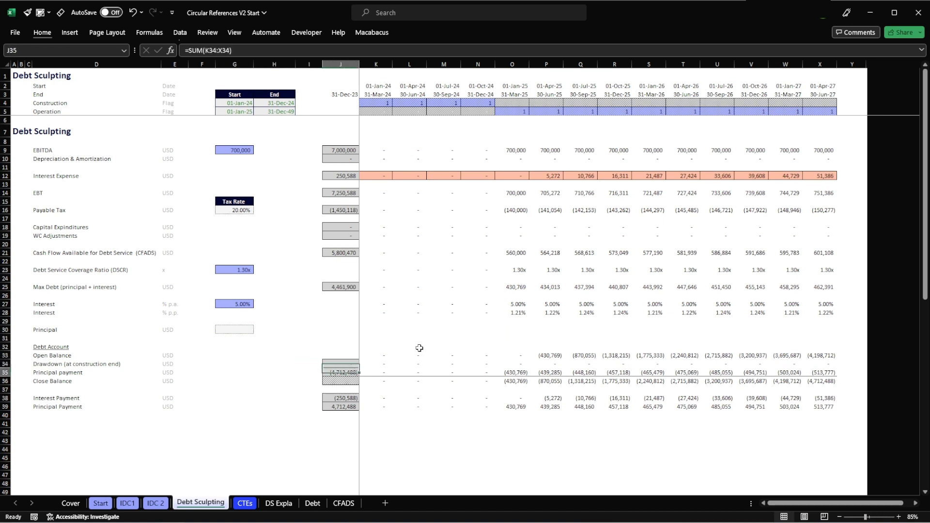
key(Right)
key(Right)
key(Right)
key(Right)
key(Right)
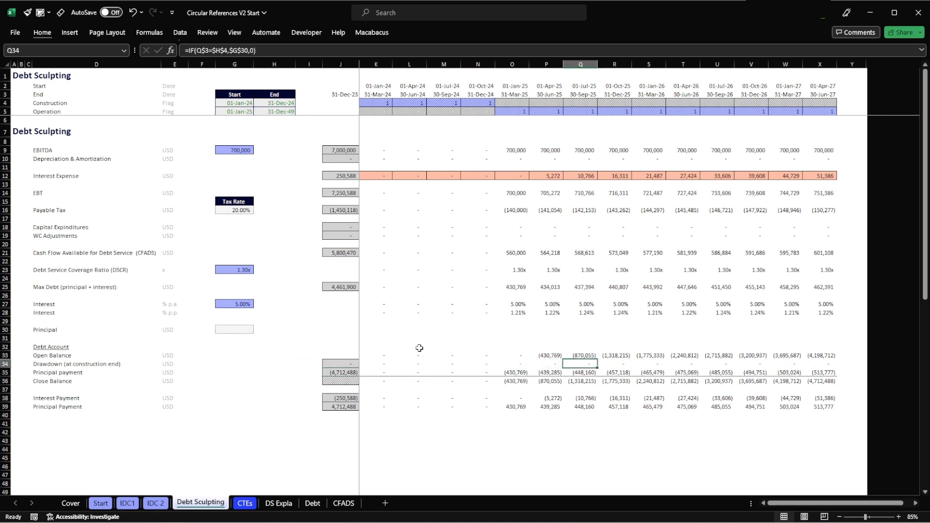
key(Left)
key(Left)
key(Left)
key(Left)
key(Left)
key(Left)
key(Left)
key(Left)
key(Left)
key(Left)
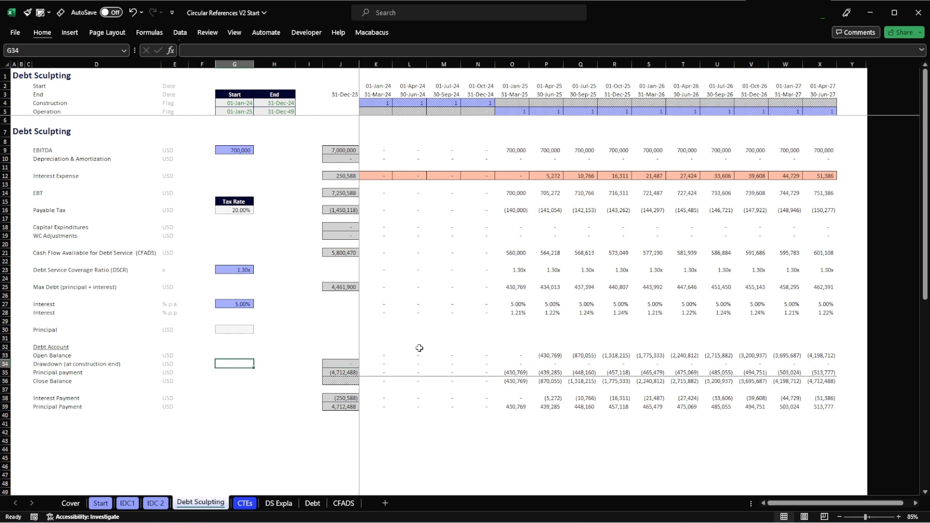
key(Right)
key(Right)
key(Right)
key(shift+Down)
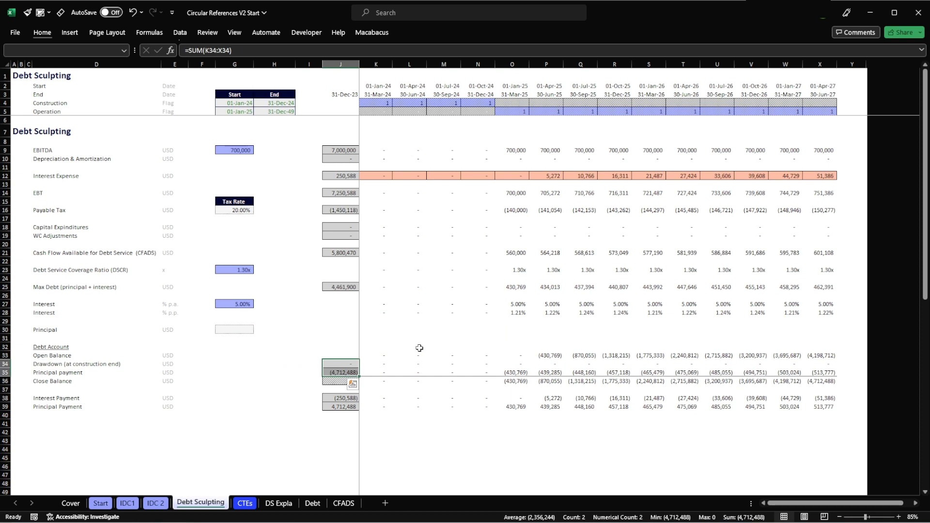
Enter =J34+J35 in G34 to add the Drawdown and Principal payment totals.
key(Left)
key(Left)
key(Left)
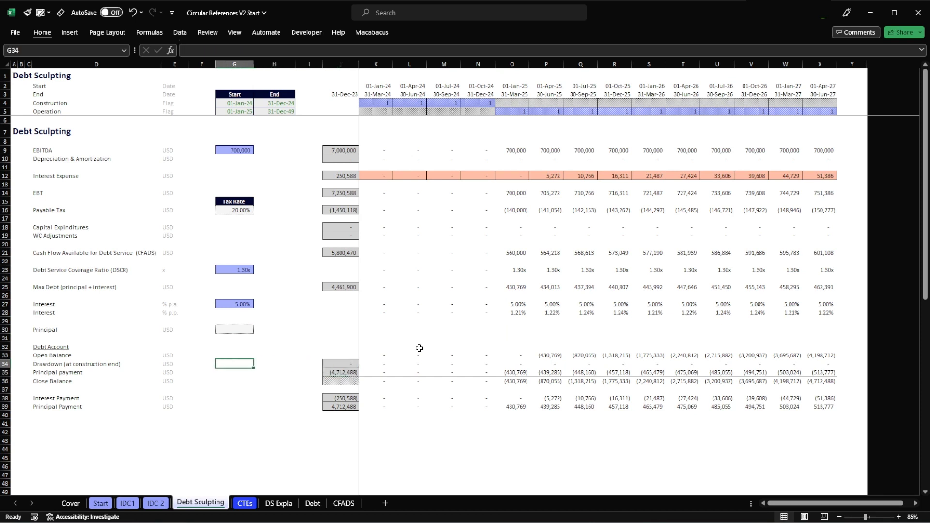
text(=)
key(Right)
key(Right)
key(Right)
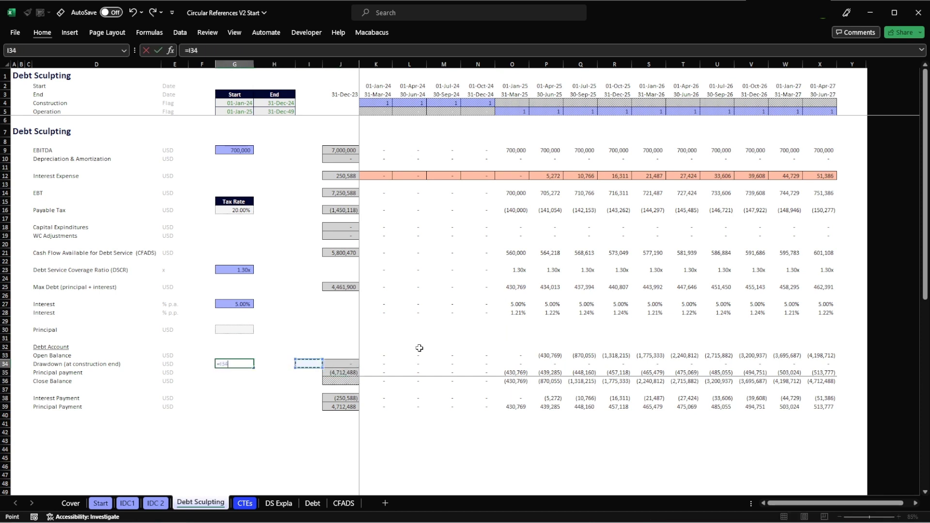
text(+)
key(Right)
key(Right)
key(Right)
key(Down)
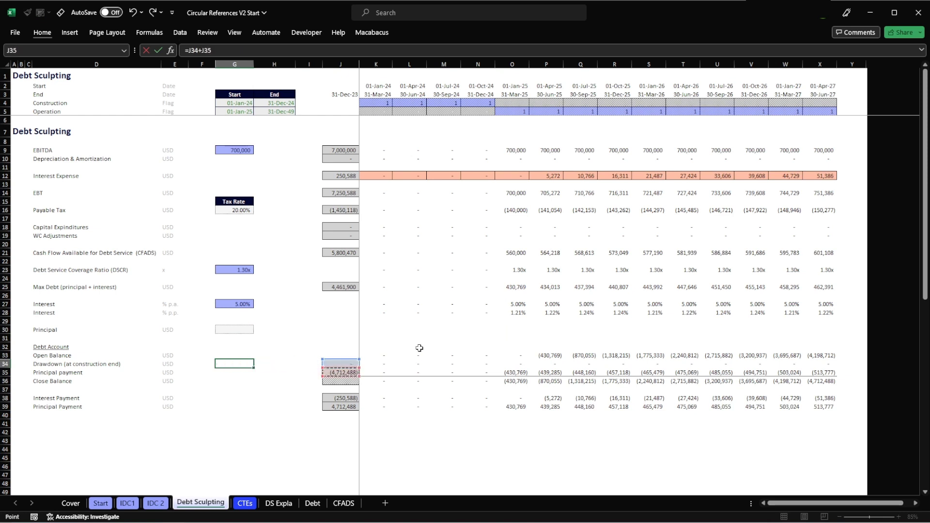
key(ctrl+Return)
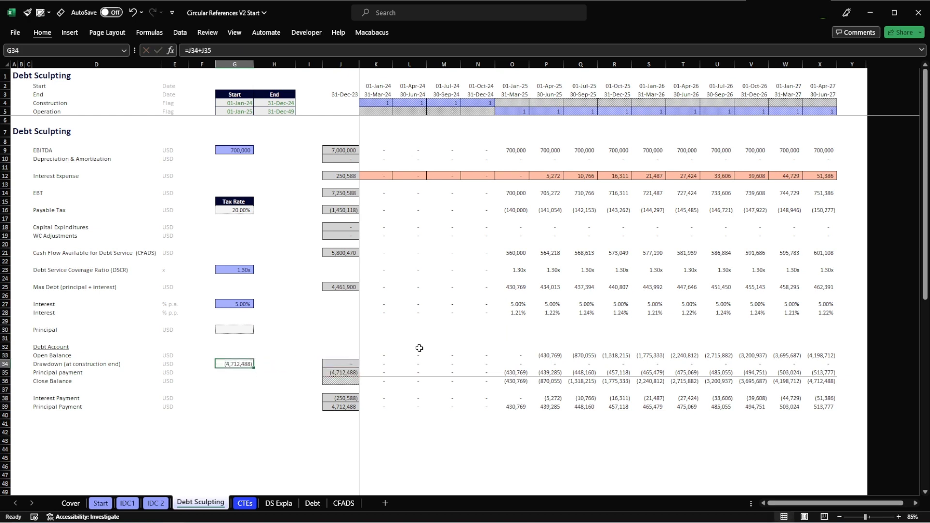
Inspect how the Drawdown formula in K34 links to the Principal input in G30.
click(234, 328)
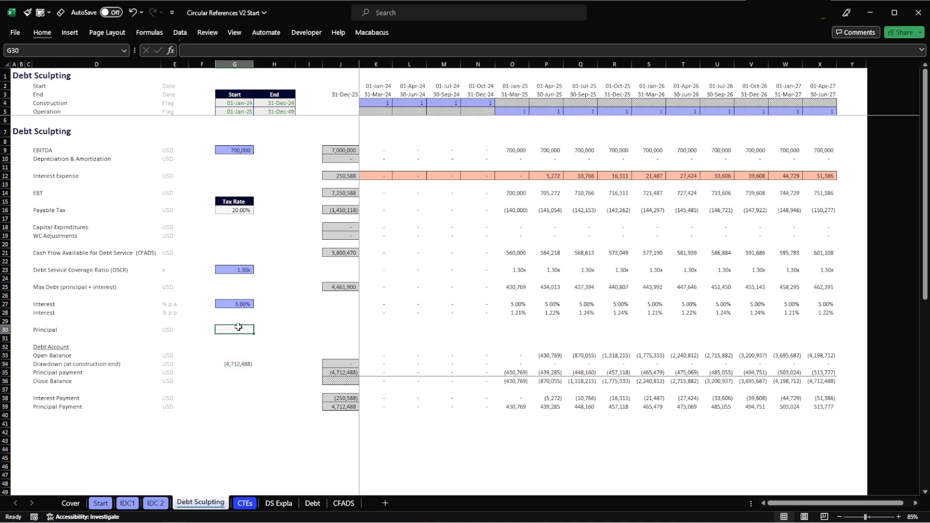
key(Right)
key(Down)
key(Down)
key(Right)
key(Down)
key(Down)
key(Down)
key(Right)
key(Right)
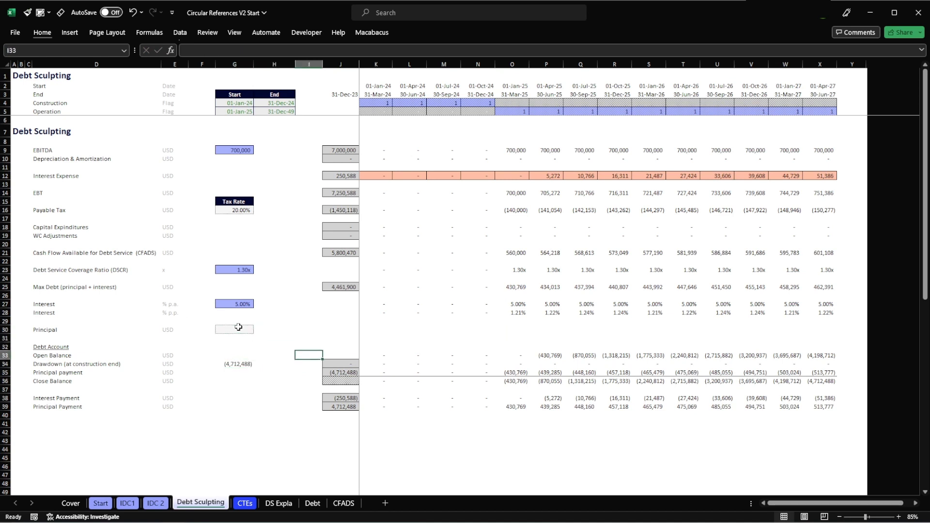
Try hard-coded Principal values of 1231, 12310 and 123100 in G30, and clear the cell again.
click(239, 327)
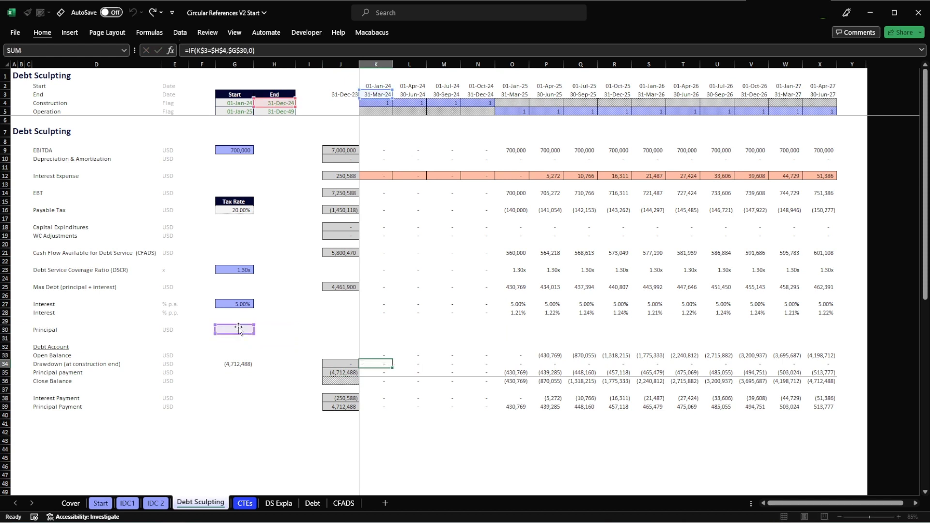
text(1231)
key(Return)
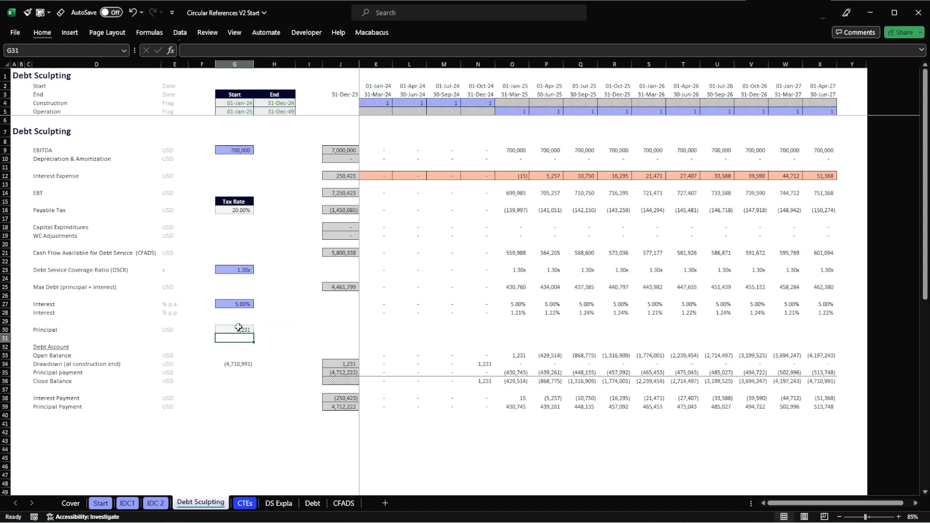
key(Up)
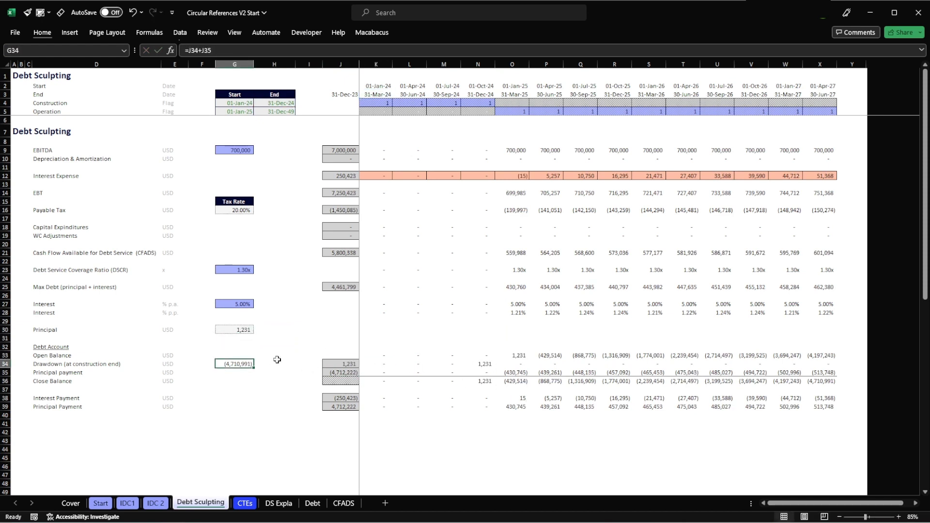
double_click(250, 331)
text(0)
key(Return)
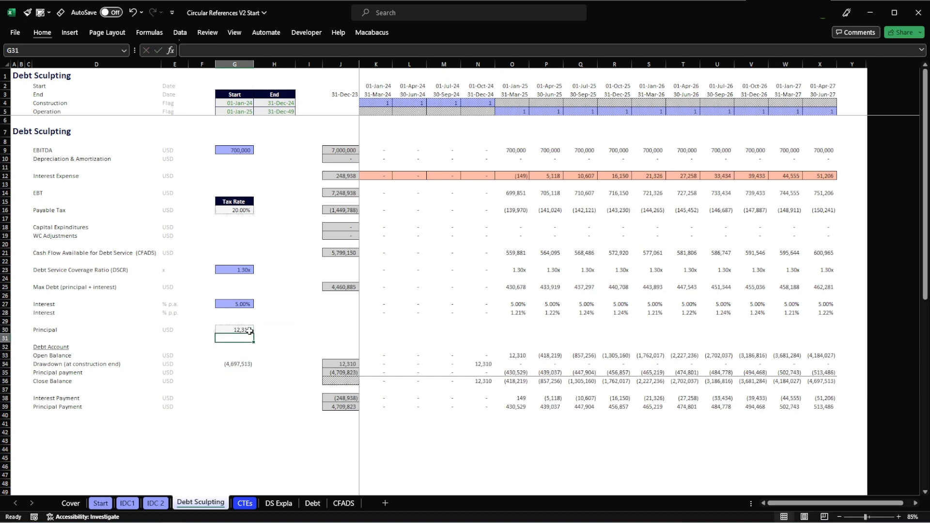
double_click(250, 331)
text(0)
key(Return)
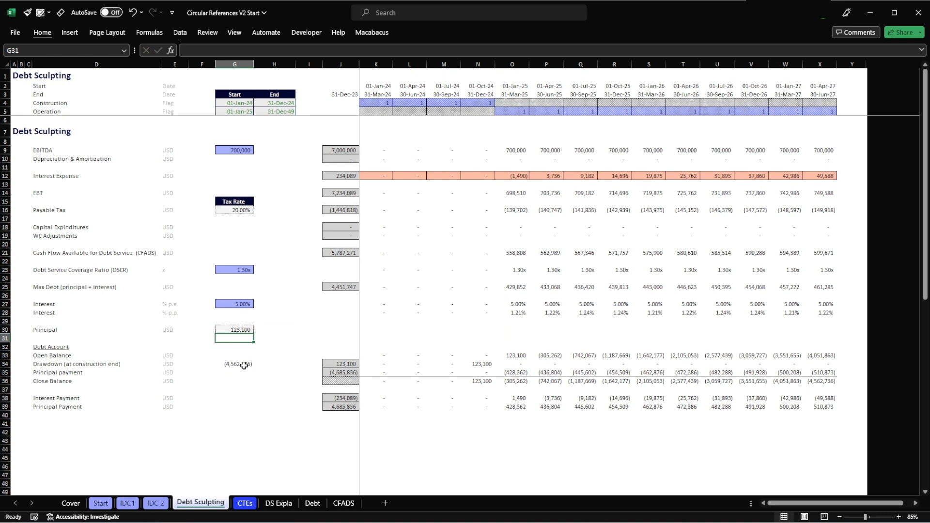
click(243, 329)
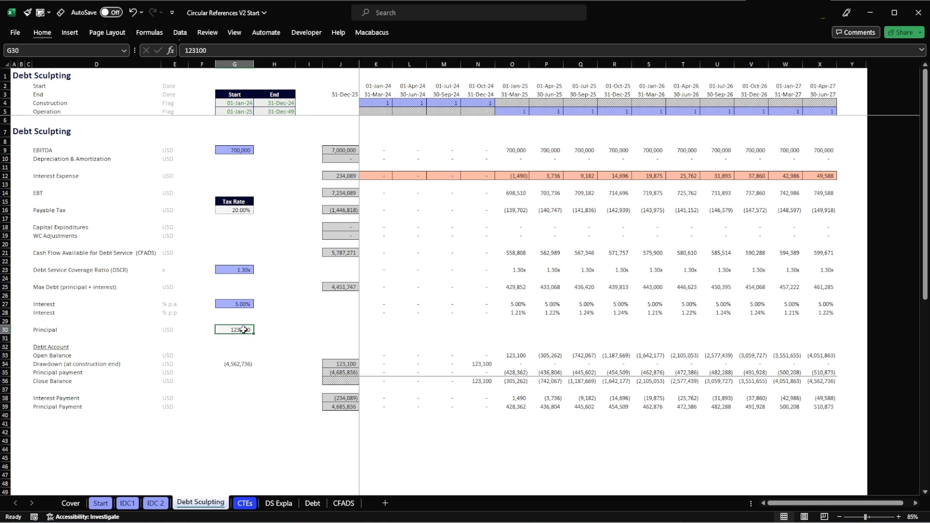
key(Delete)
Run Goal Seek to set G34 to 0 by changing the Principal in G30, and keep the solution.
key(Down)
key(Down)
key(Down)
key(Down)
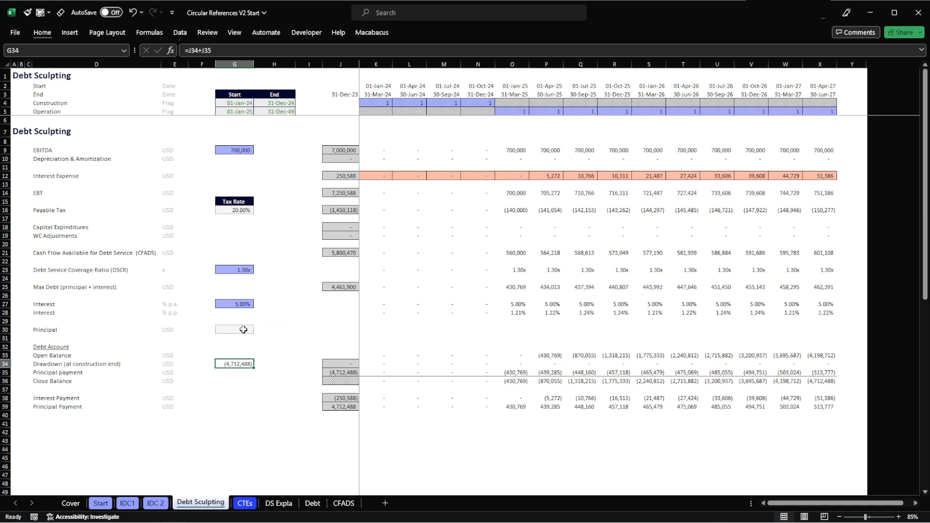
key(alt)
key(a)
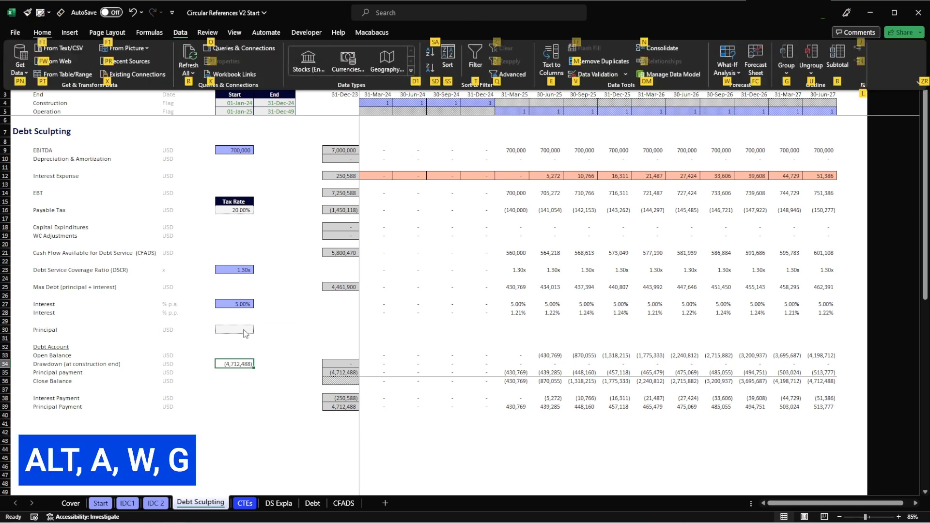
key(w)
key(g)
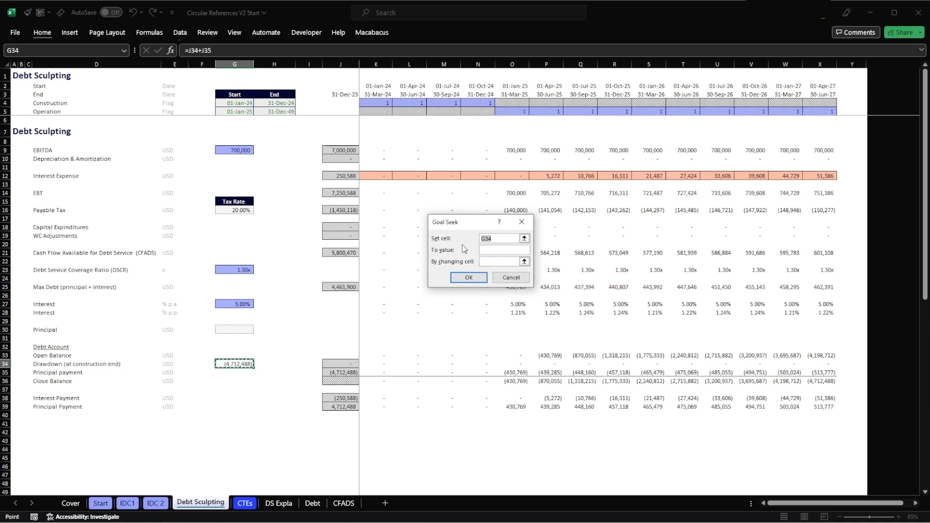
click(490, 249)
click(240, 329)
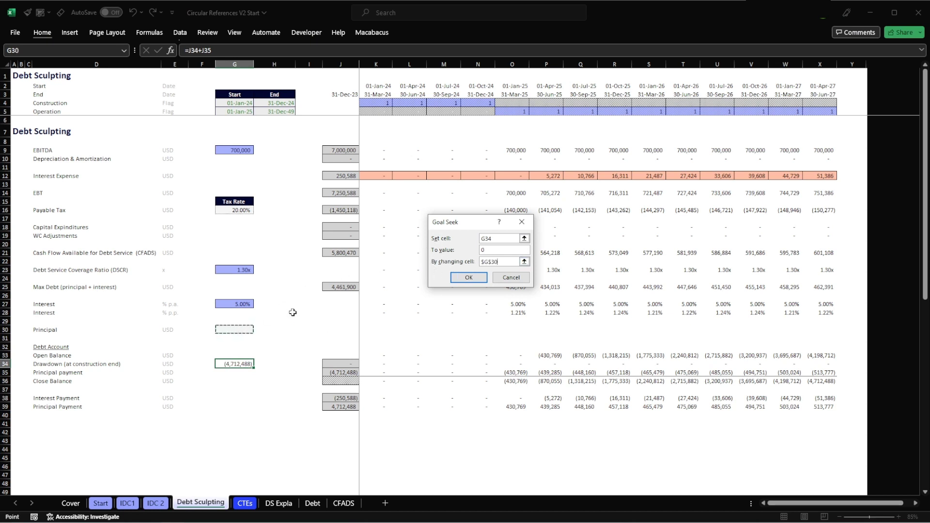
click(470, 278)
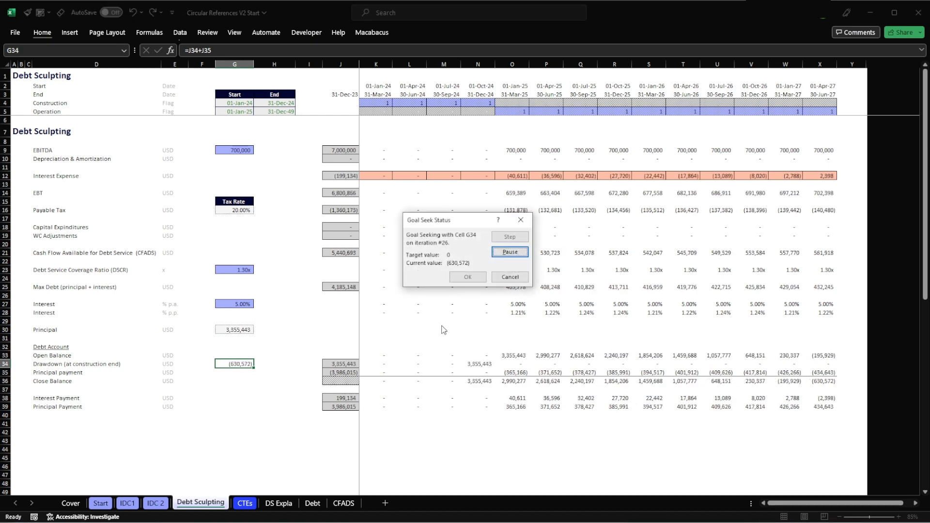
click(465, 277)
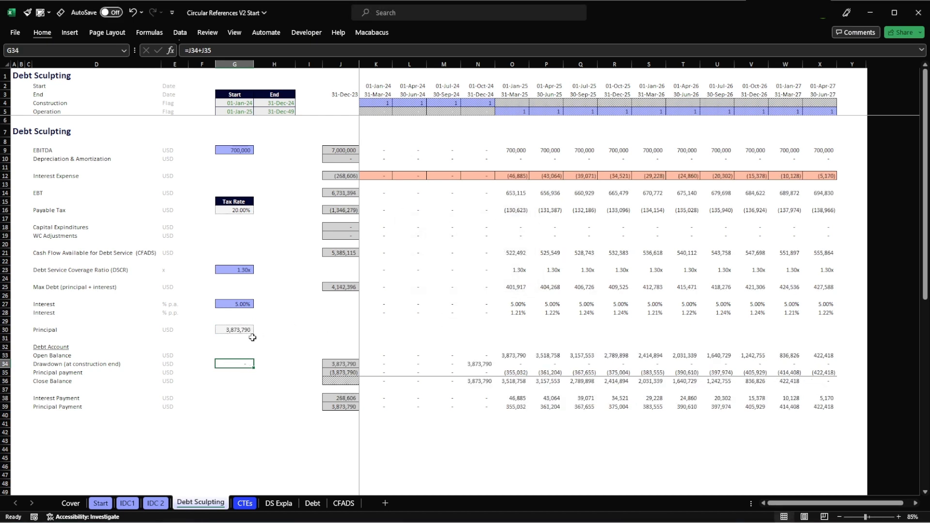
Compare the solved Principal in G30 with the Drawdown and Principal Payment totals in J34 and J39, and check the final Close Balance in X36.
click(219, 329)
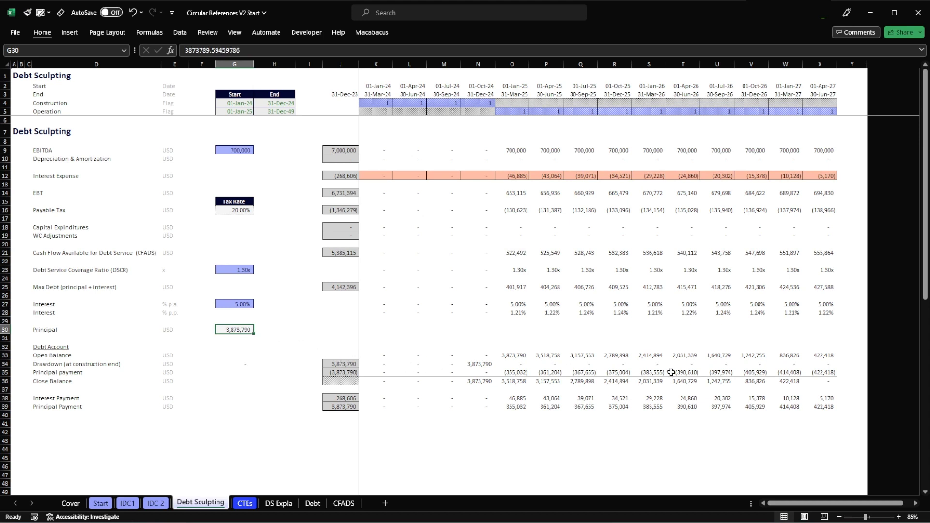
click(826, 381)
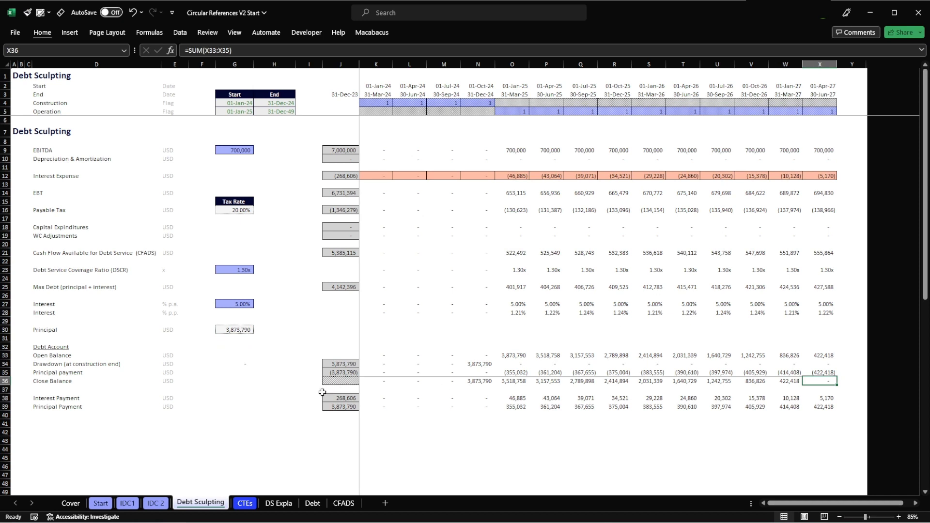
click(351, 406)
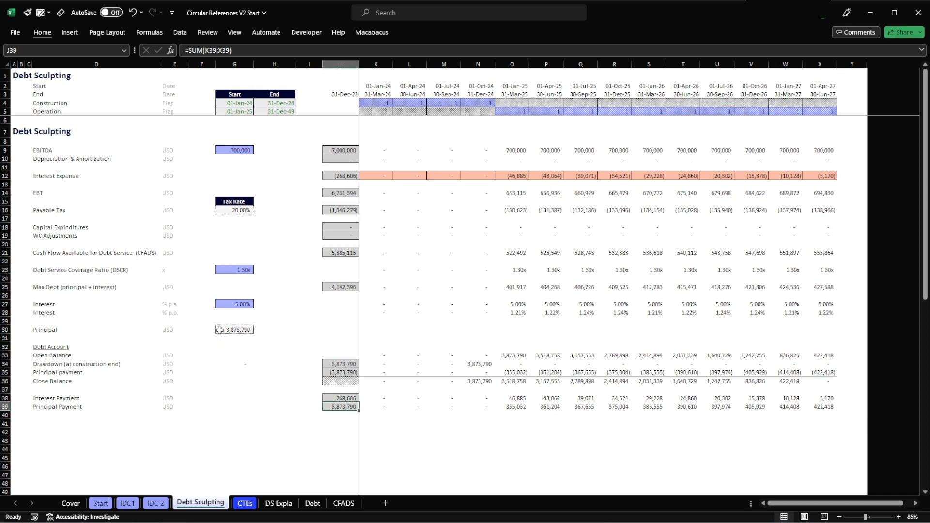
ctrl+click(221, 330)
ctrl+click(344, 365)
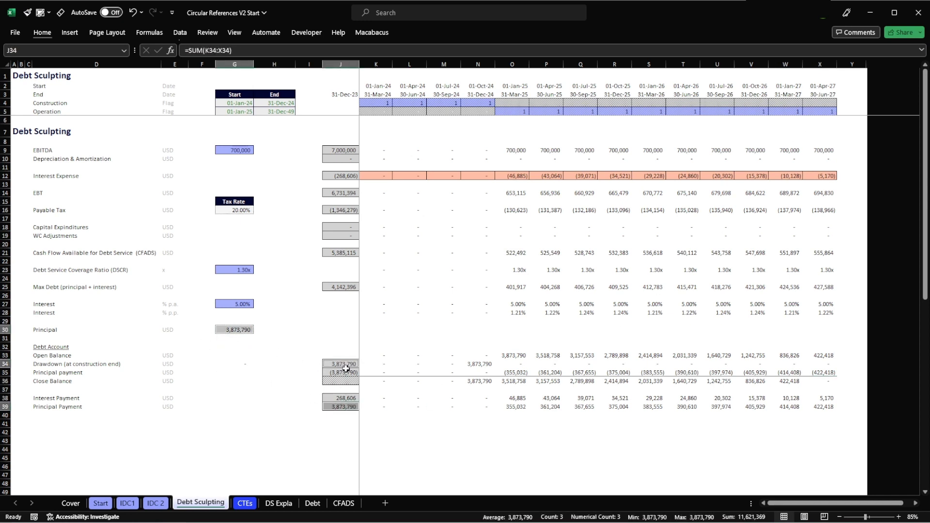
Sum the Interest and Principal Payment totals in J40 and compare the result with the Max Debt total in J25.
click(335, 398)
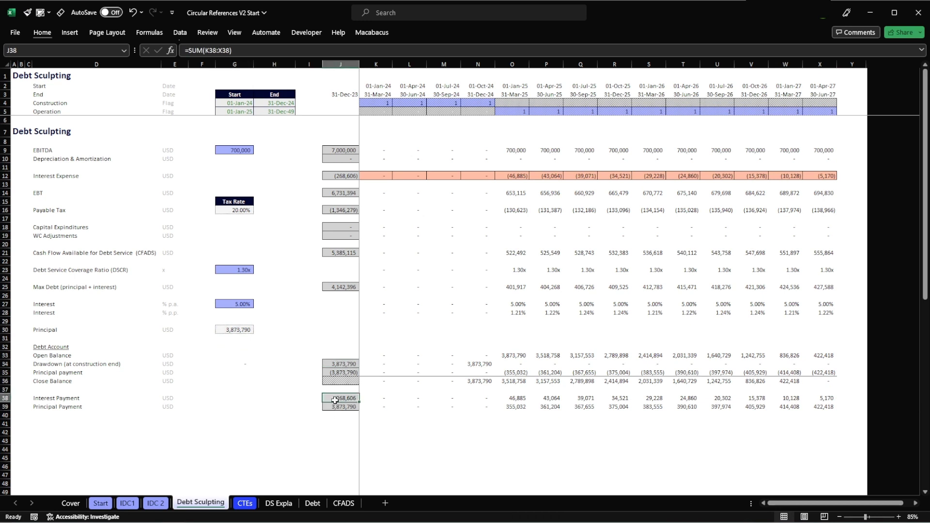
drag(337, 408, 340, 398)
click(337, 416)
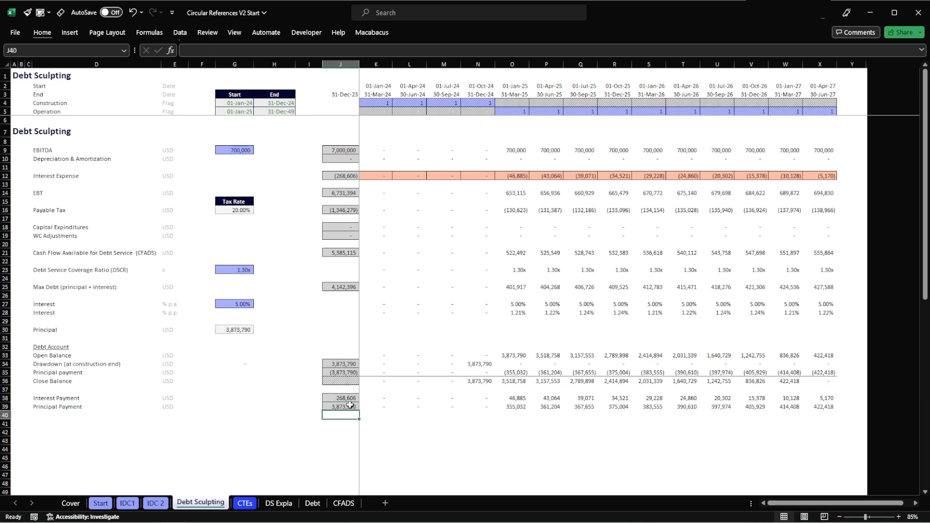
key(alt+equal)
key(Return)
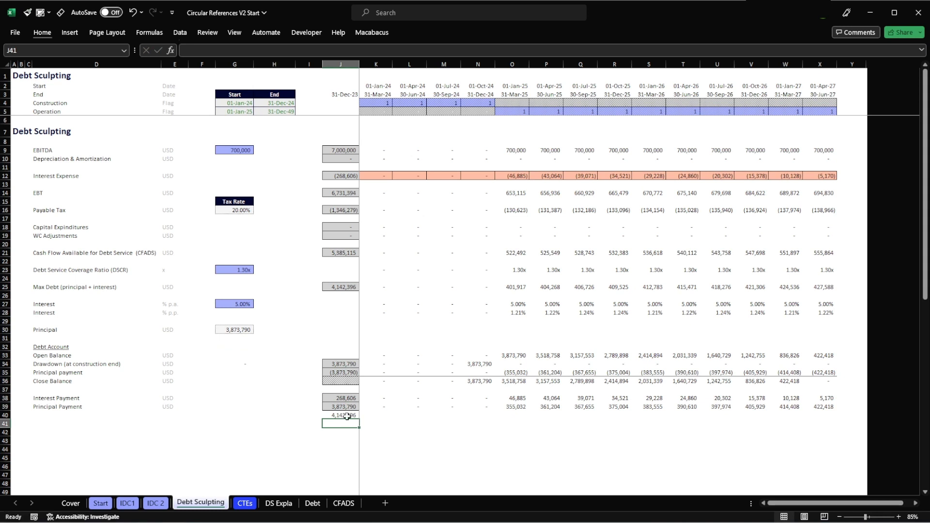
click(347, 416)
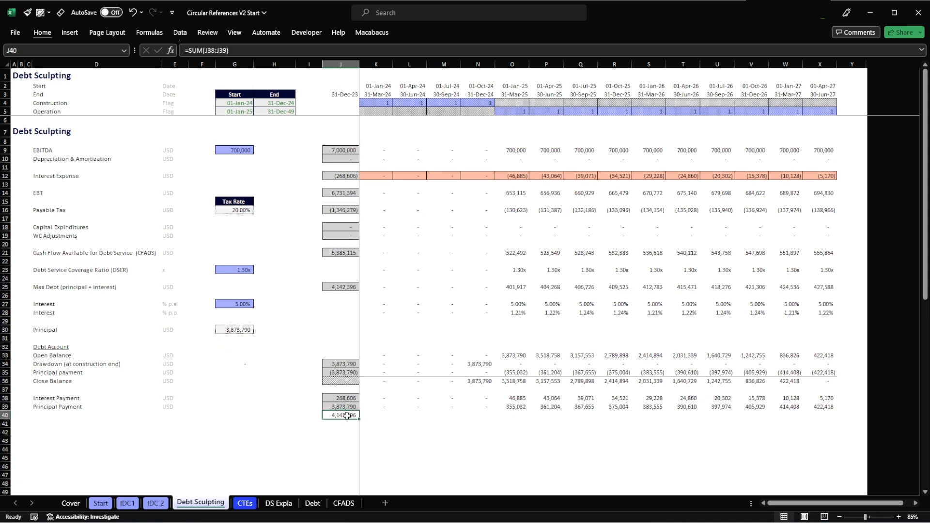
ctrl+click(344, 288)
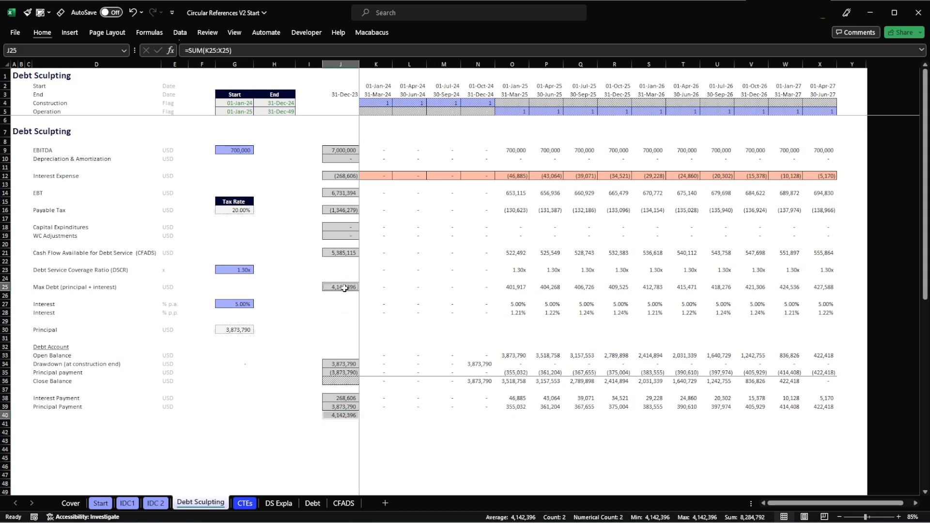
click(327, 442)
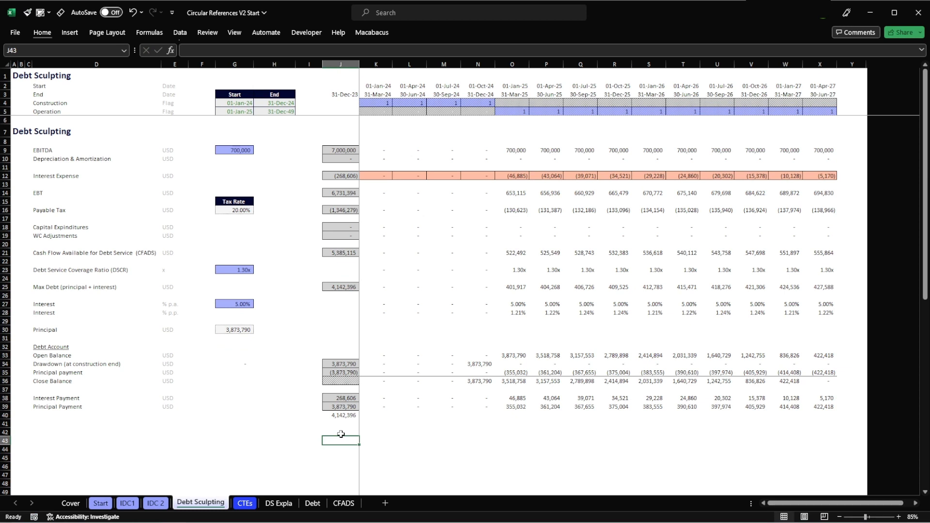
Inspect the references of the Drawdown and Principal payment check formula in G34.
click(234, 363)
key(F2)
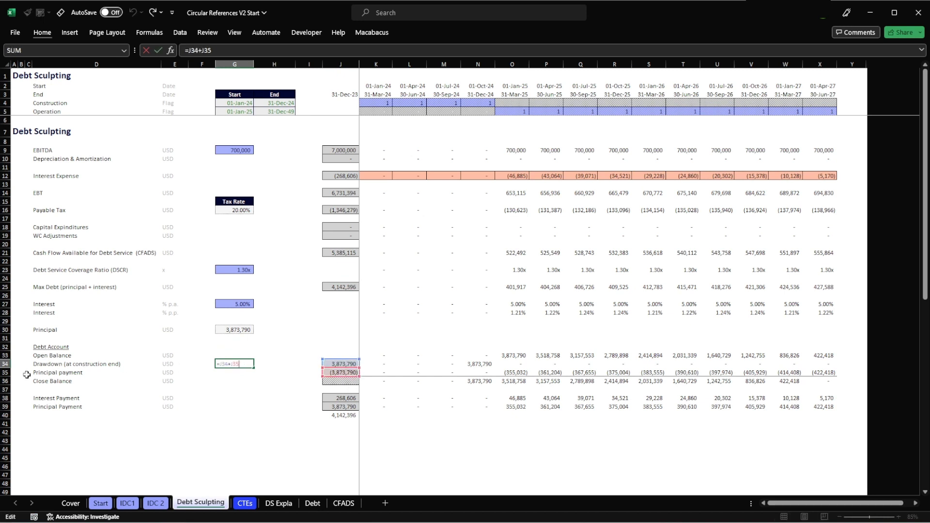
key(Escape)
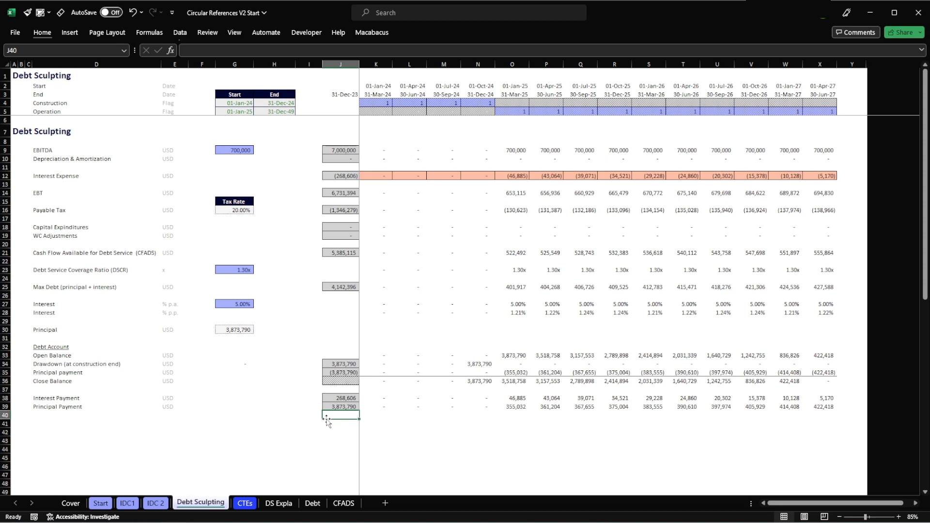
Examine the Max Debt and Debt Service Coverage Ratio rows, and move to the empty row below Principal Payment.
key(Up)
key(Up)
key(Up)
key(Up)
key(Up)
key(Up)
key(Up)
key(Up)
key(Up)
key(Up)
key(Up)
key(Up)
key(Up)
key(Up)
key(Up)
key(Up)
key(Up)
key(Up)
key(Up)
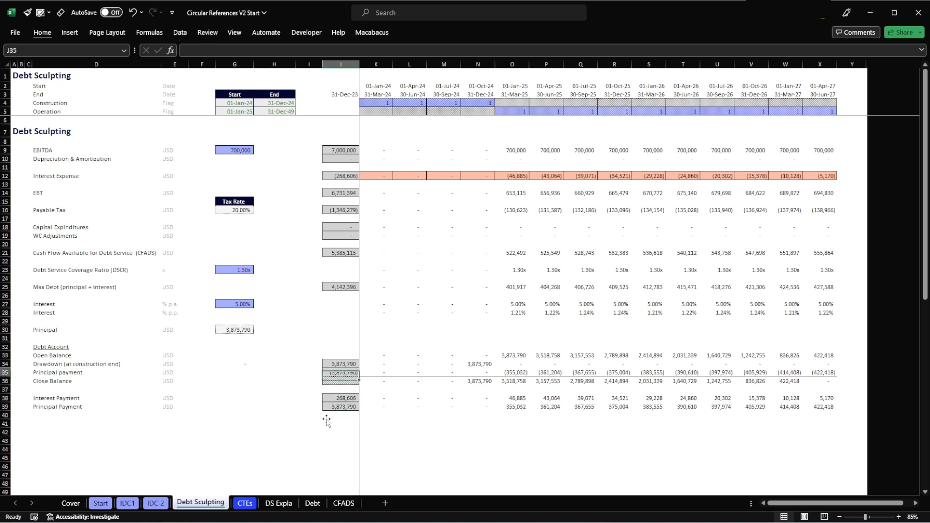
key(shift+space)
key(Down)
key(Down)
key(Down)
key(Down)
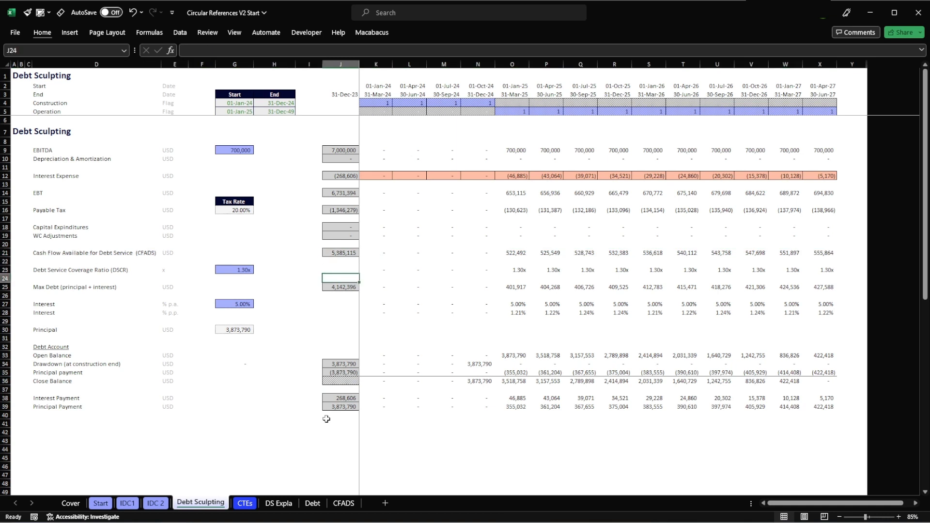
key(shift+space)
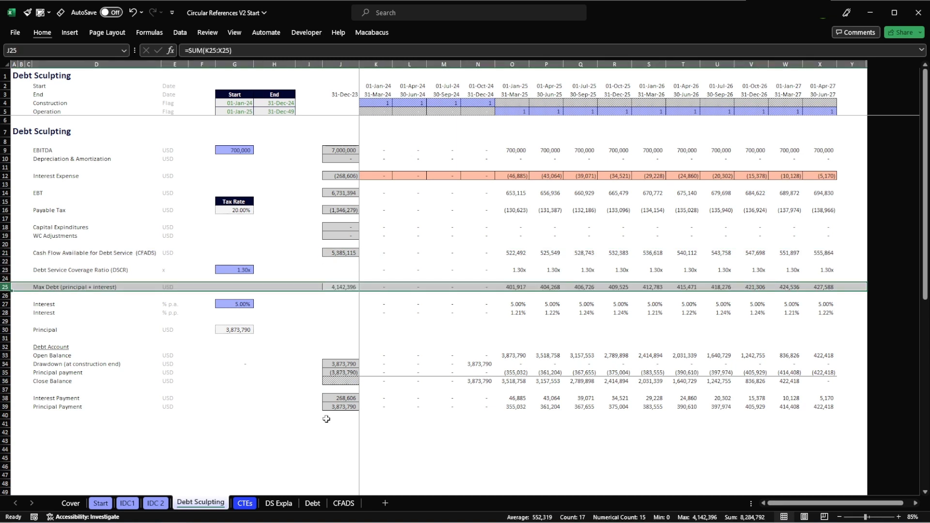
key(Up)
key(Up)
key(Right)
key(shift+space)
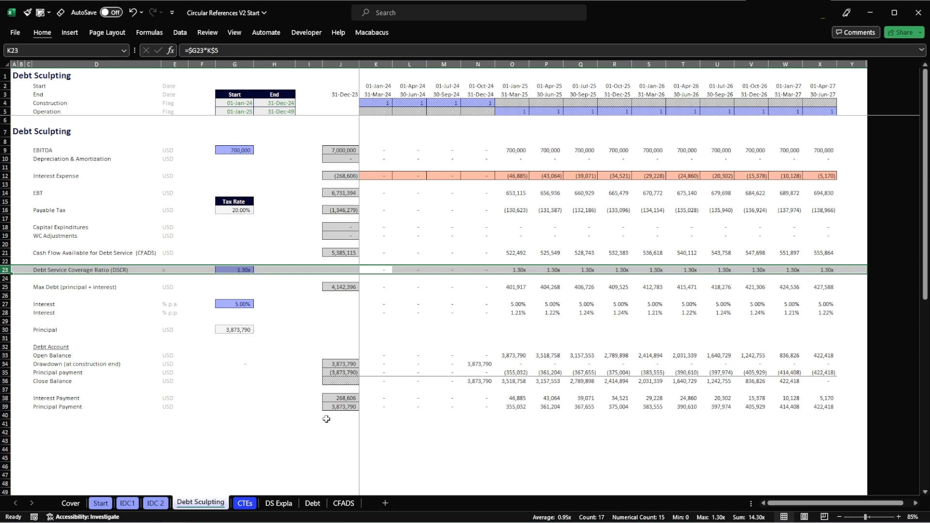
key(Down)
key(Down)
key(Down)
key(Down)
key(Down)
key(Down)
key(Down)
key(Down)
key(Down)
key(Down)
key(Down)
key(Down)
key(Down)
key(Down)
key(Down)
key(Down)
key(Down)
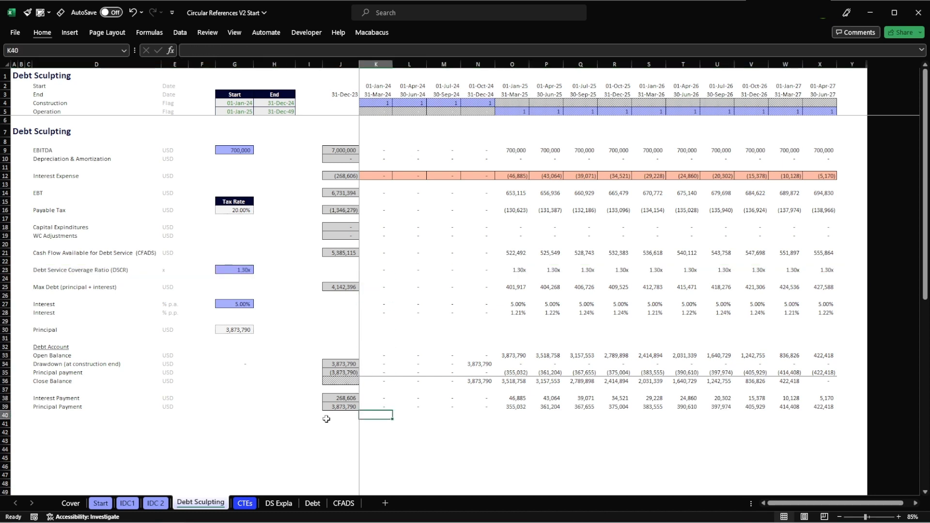
Enter a coverage ratio check in K40 that divides CFADS in K21 by the sum of Interest and Principal Payment in K38:K39.
text(=)
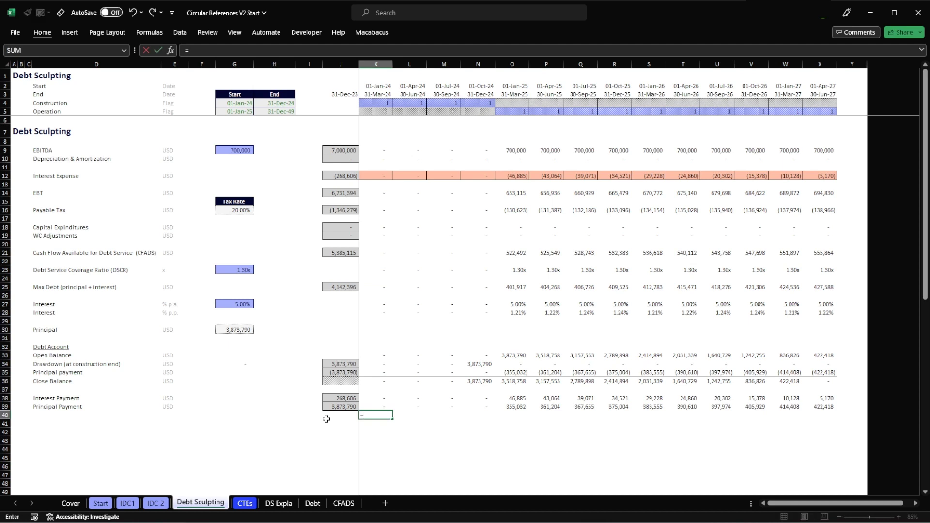
key(Up)
key(Up)
key(Up)
key(Up)
key(Up)
key(Up)
key(Up)
key(Up)
key(Up)
key(Up)
key(Up)
key(Up)
key(Up)
key(Up)
key(Up)
key(Up)
key(Up)
key(Up)
key(Up)
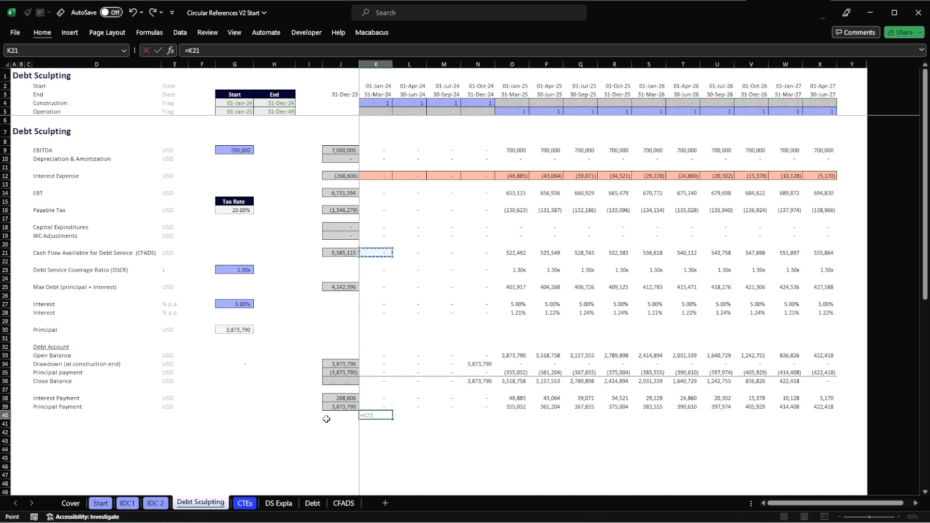
text(/SUM()
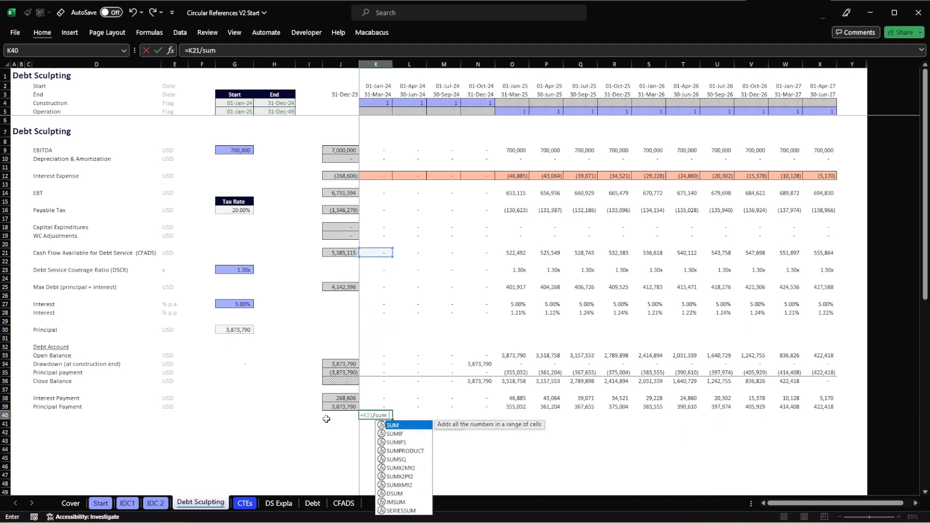
key(Up)
key(shift+Up)
key(Return)
key(Return)
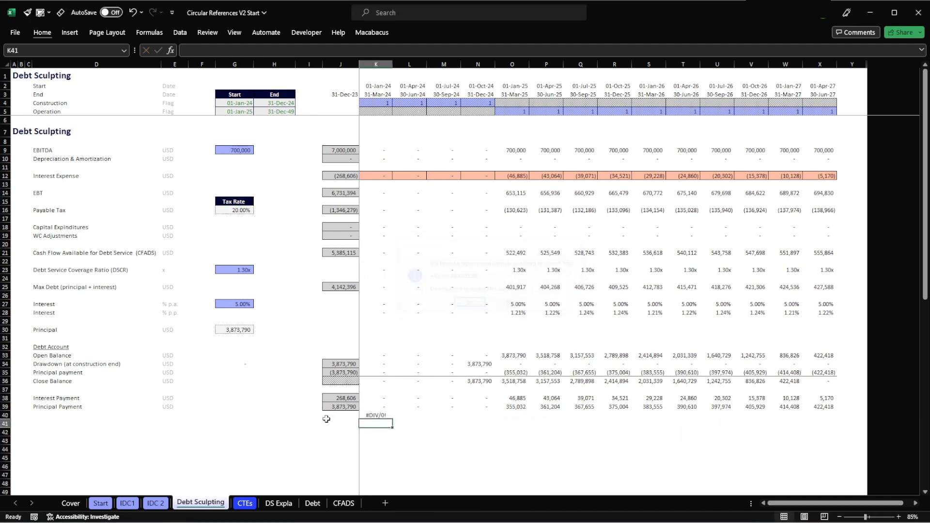
Copy the K40 coverage ratio formula across the timeline to X40 and check the operating-period ratios in O40:X40.
key(Up)
key(ctrl+c)
key(ctrl+shift+Right)
key(shift+Left)
key(Return)
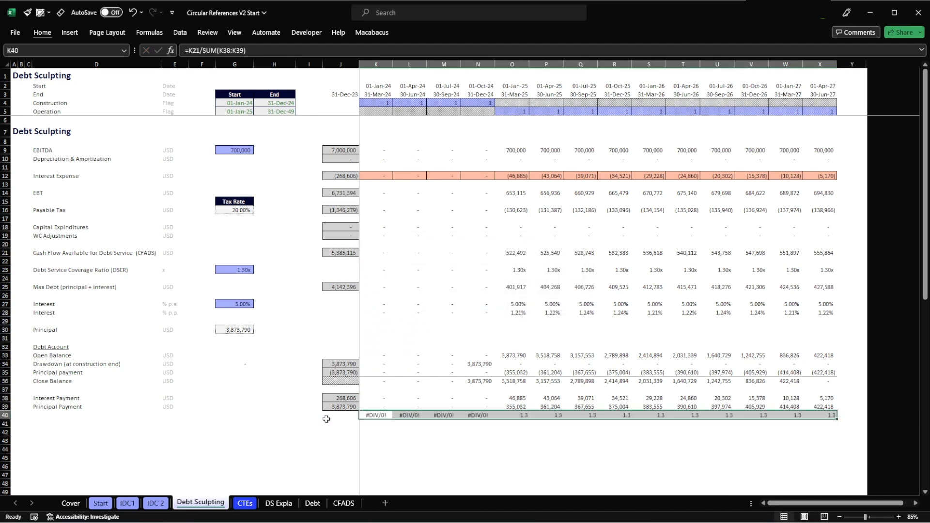
key(Right)
key(Right)
key(Right)
key(Right)
key(ctrl+shift+Right)
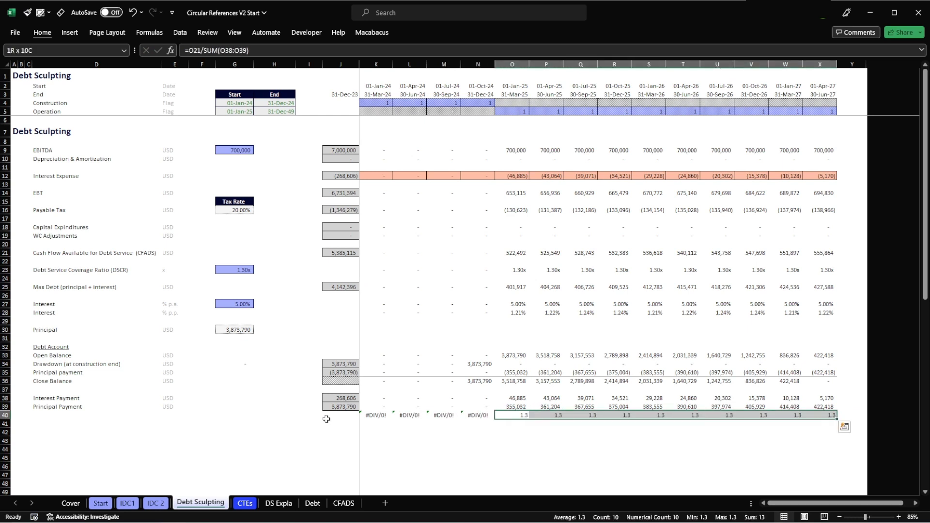
Set the Debt Service Coverage Ratio in G23 to 1.50x, and check the difference in G34 and the final Close Balance in X36.
click(156, 287)
click(236, 270)
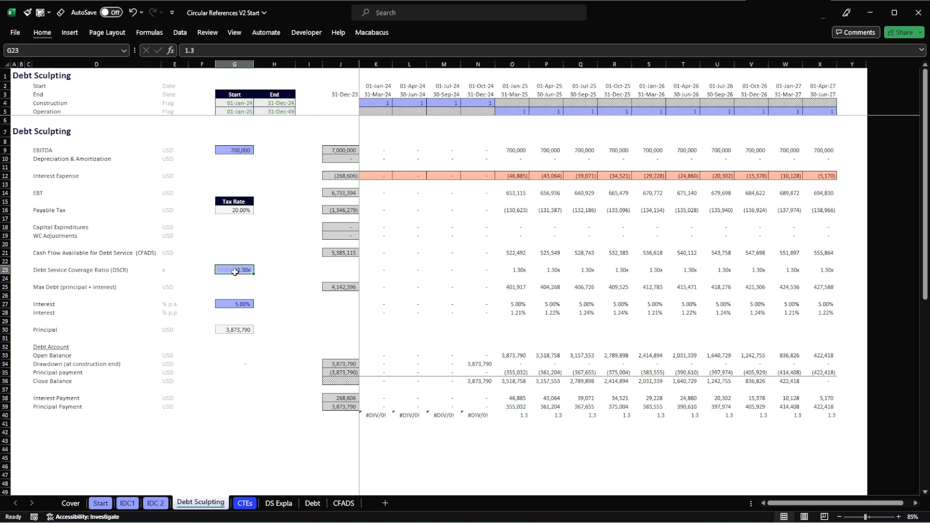
text(0)
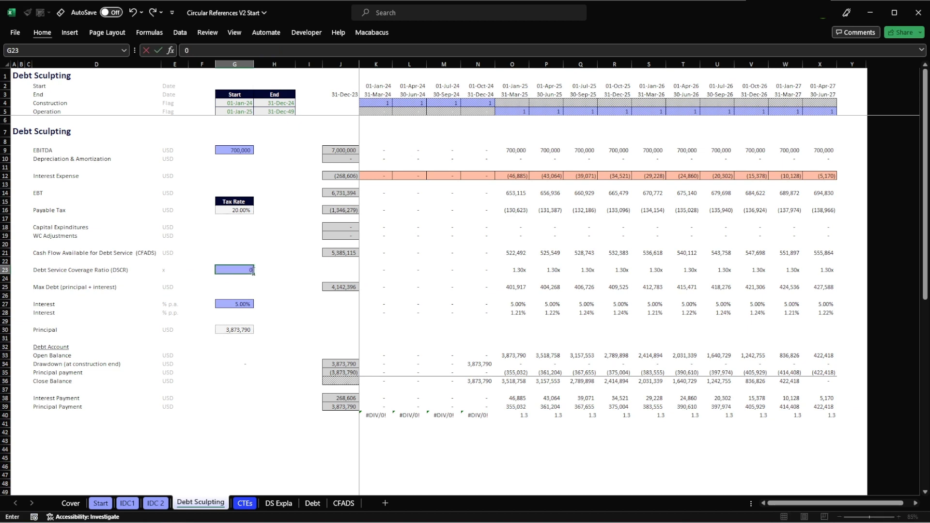
text(.5)
key(Return)
click(238, 363)
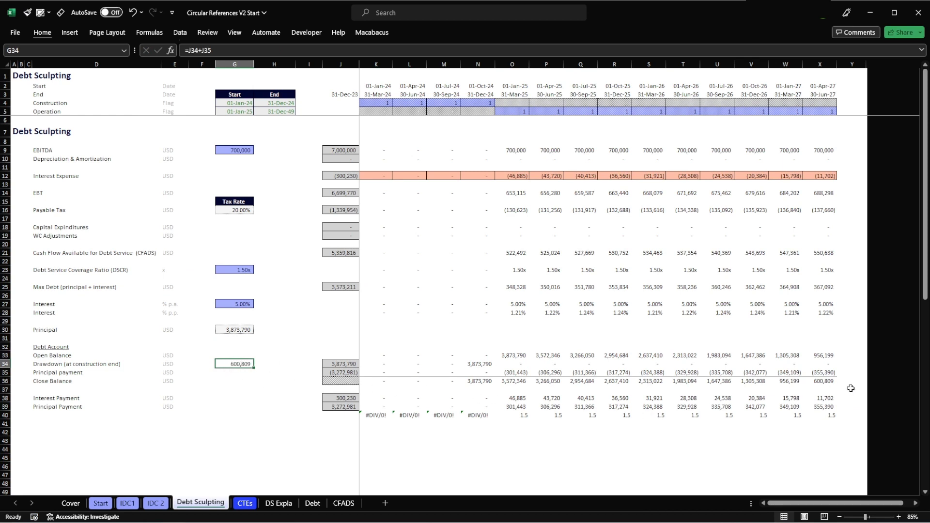
click(828, 381)
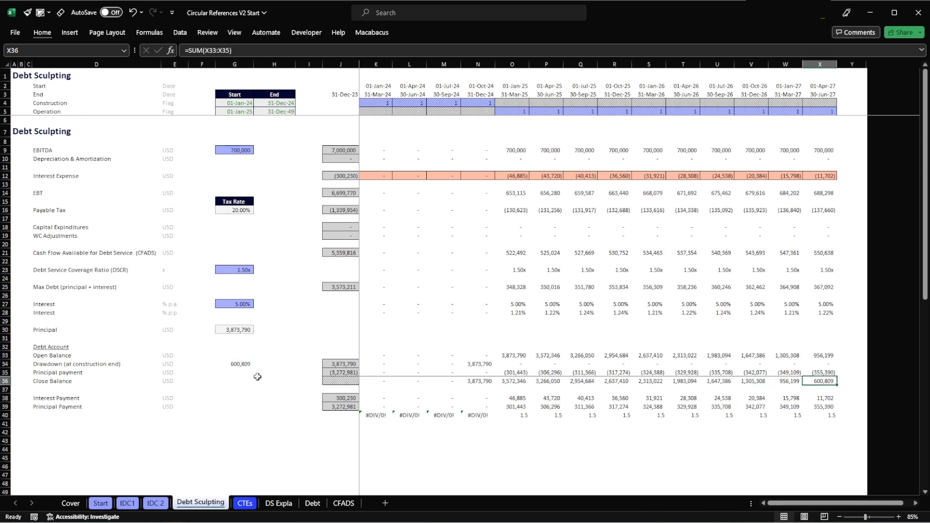
Run Goal Seek to bring the check in G34 to 0 by changing the Principal in G30.
click(240, 364)
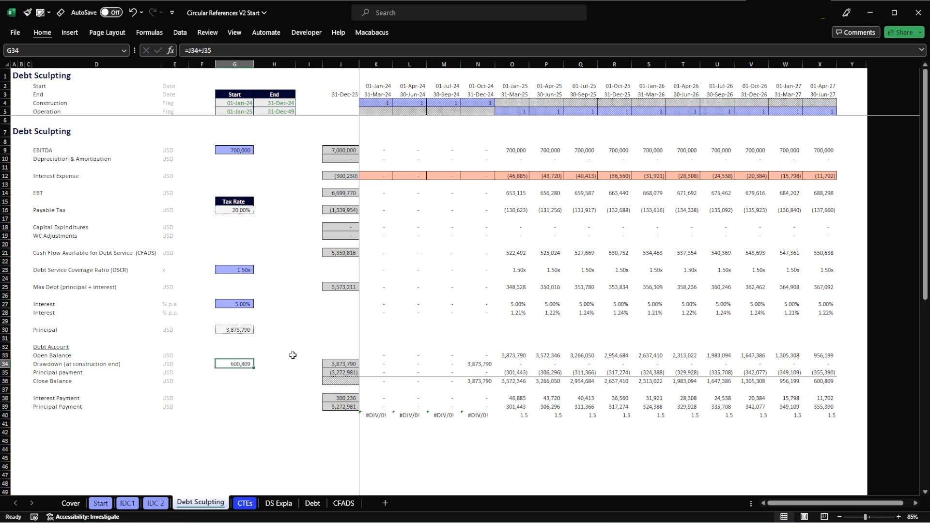
key(alt+a)
key(w)
key(g)
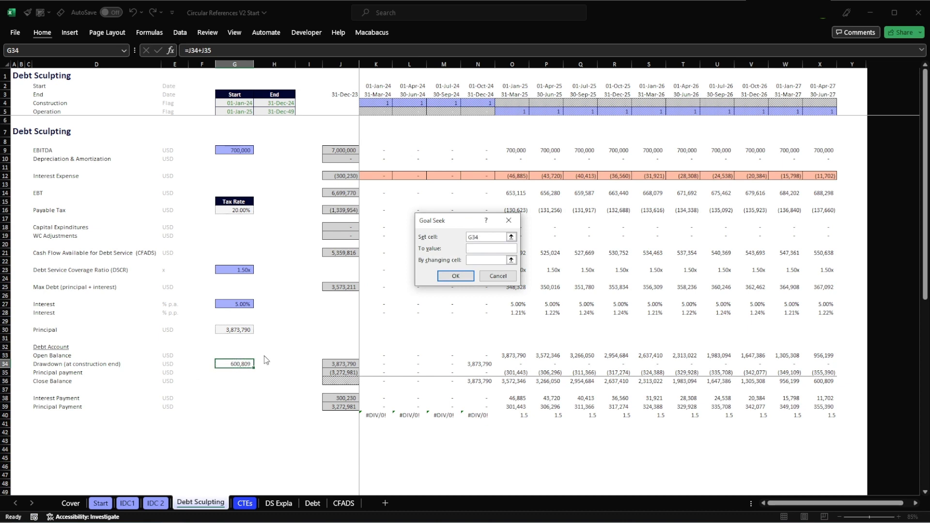
click(478, 260)
click(242, 328)
click(455, 276)
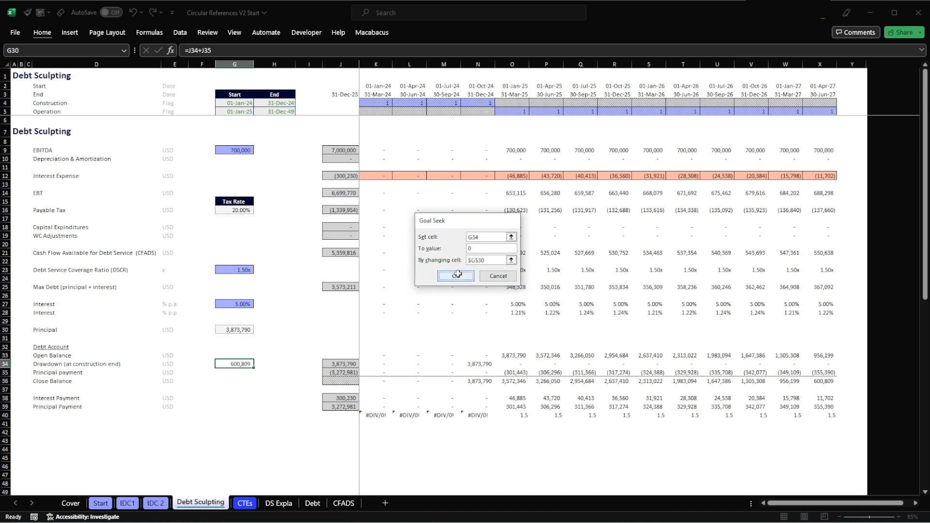
click(455, 276)
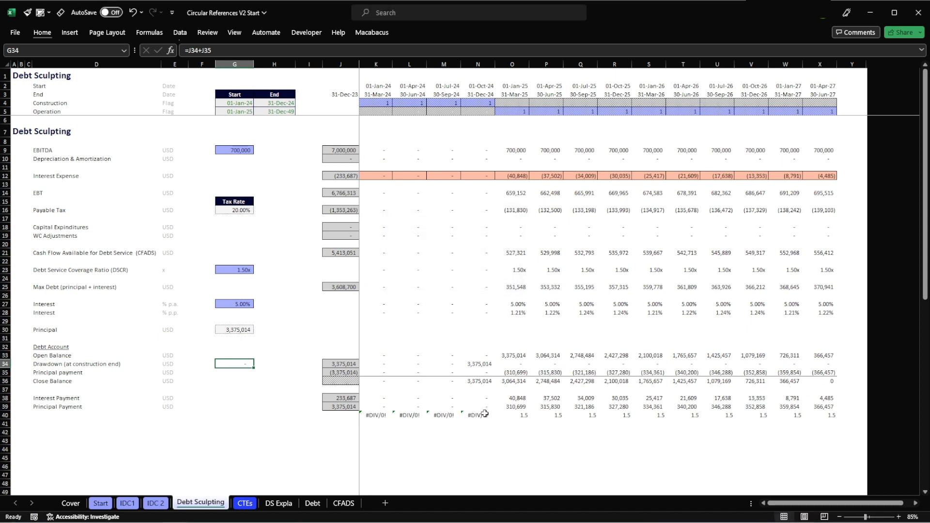
Check the row 40 ratios, compare the Principal with the J39 total, and compare the sum of J38:J39 with Max Debt in J25.
drag(510, 415, 825, 412)
click(239, 329)
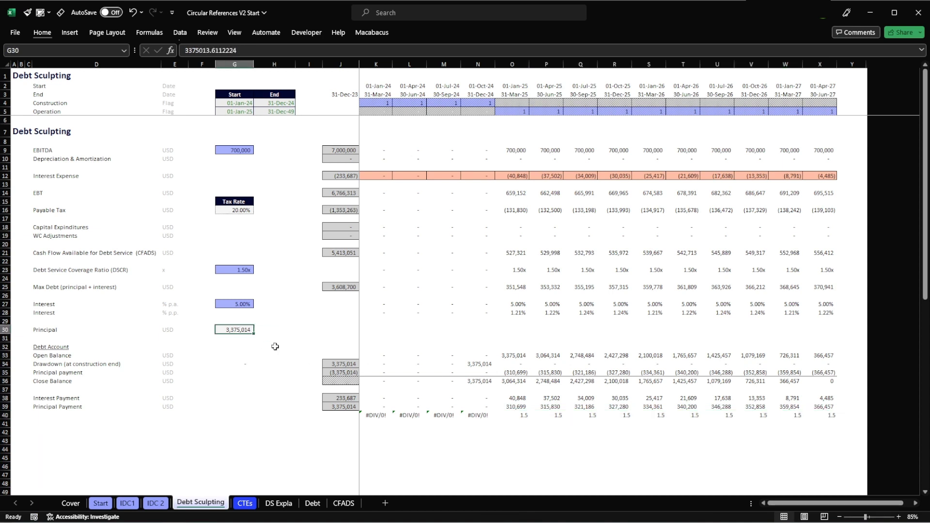
ctrl+click(329, 406)
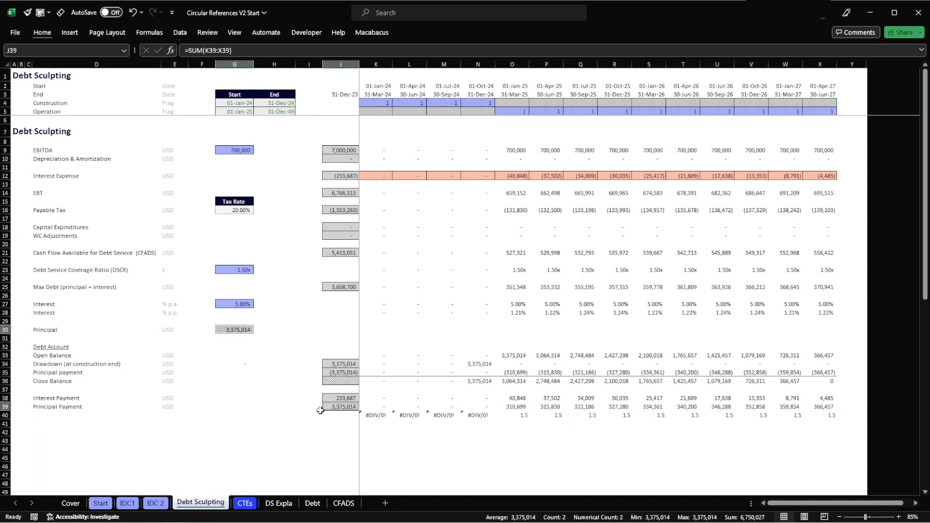
drag(332, 398, 334, 408)
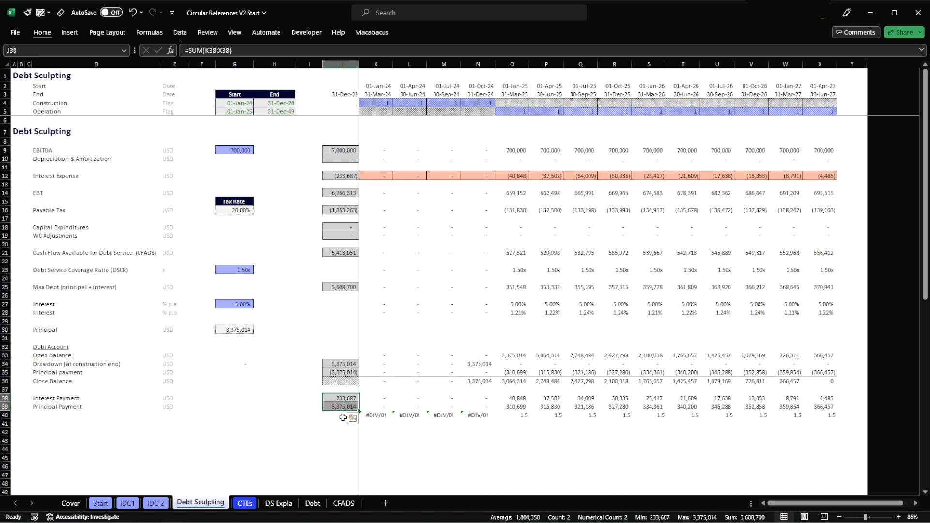
click(327, 287)
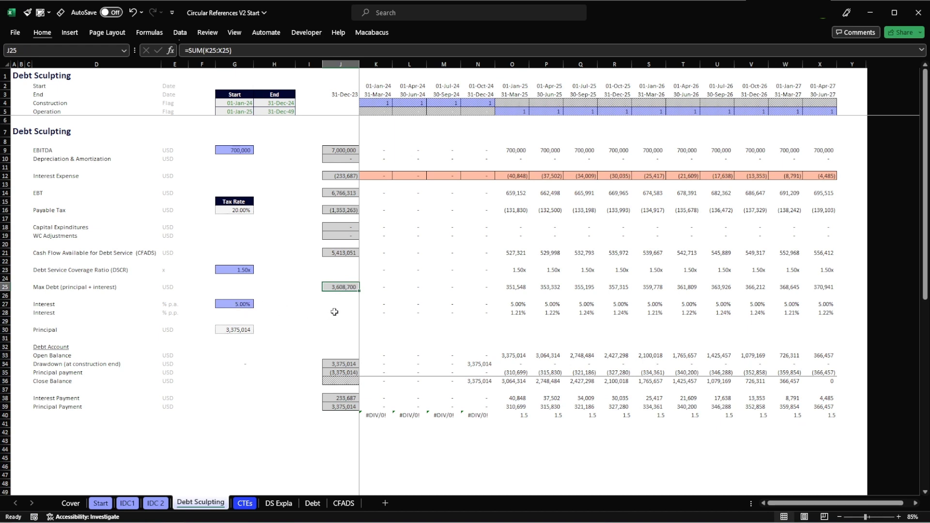
Convert the annual Interest rates in K27:X27 from formulas to fixed values and apply the Cell_input style to them.
click(379, 304)
key(ctrl+shift+Right)
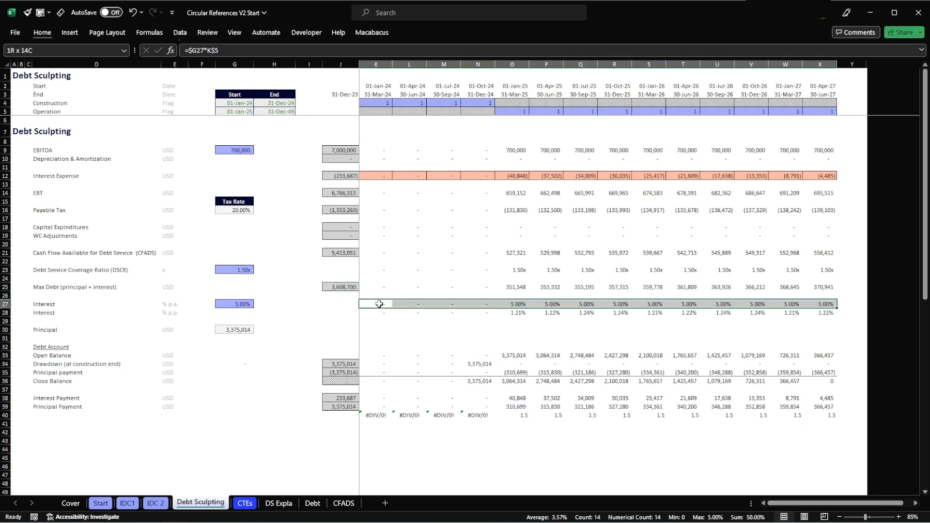
key(ctrl+c)
key(ctrl+alt+v)
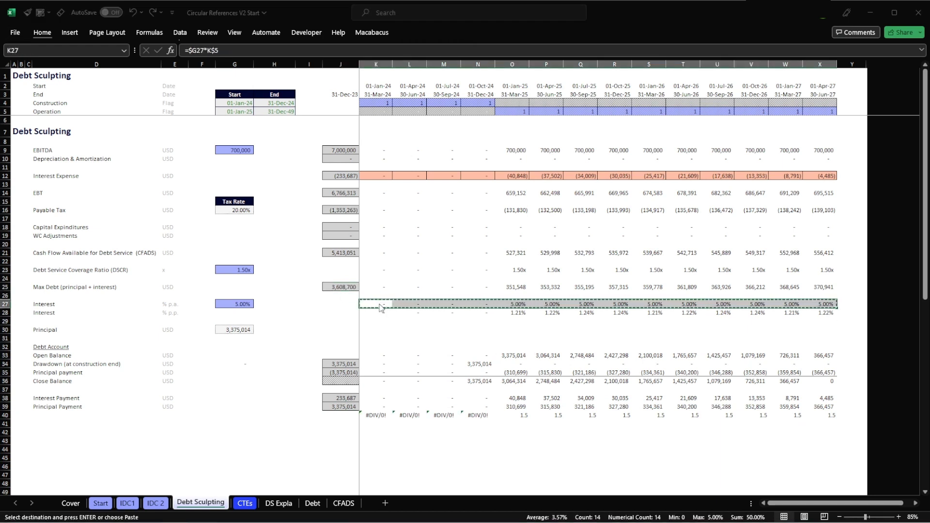
key(v)
click(499, 339)
click(41, 12)
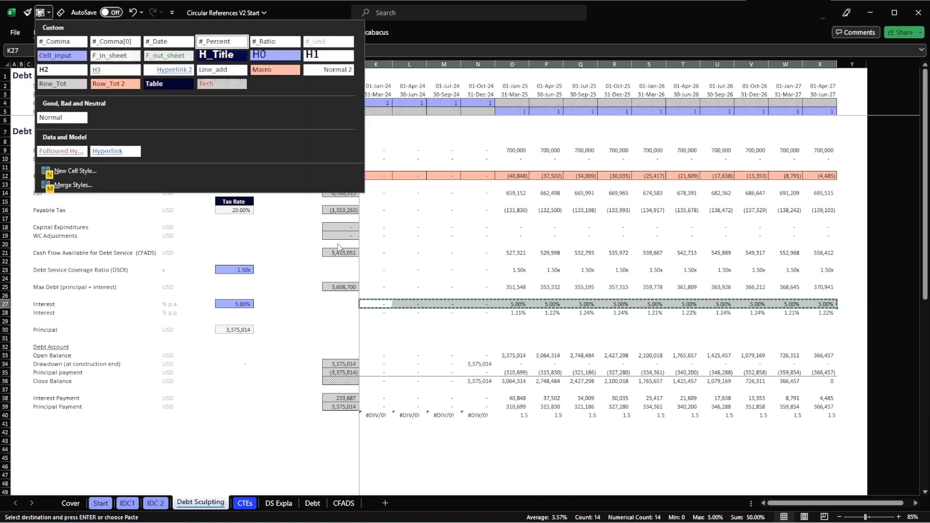
click(46, 55)
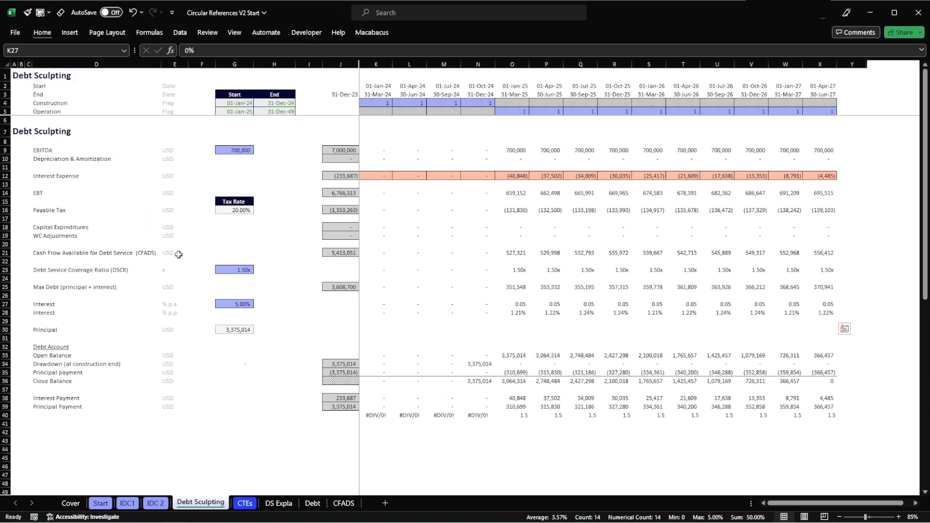
Clear the single annual Interest rate input in G27.
click(231, 305)
key(Delete)
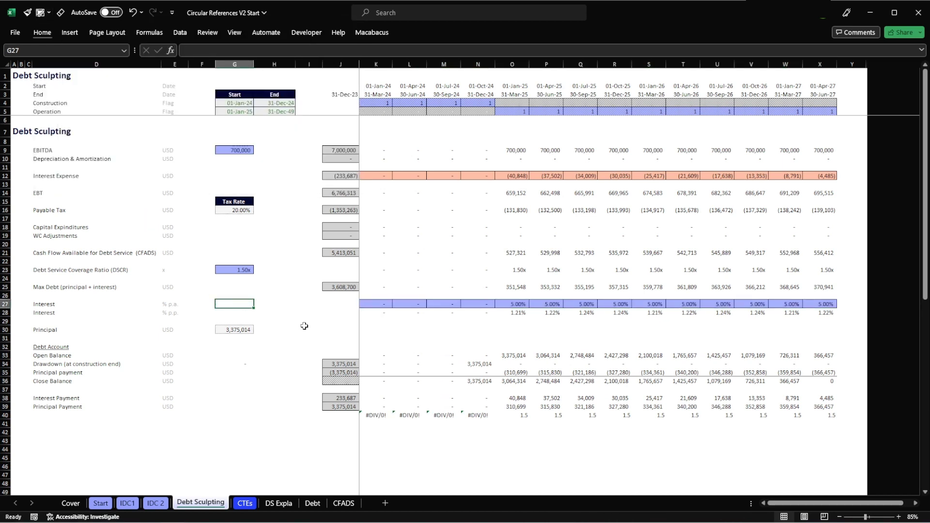
click(302, 329)
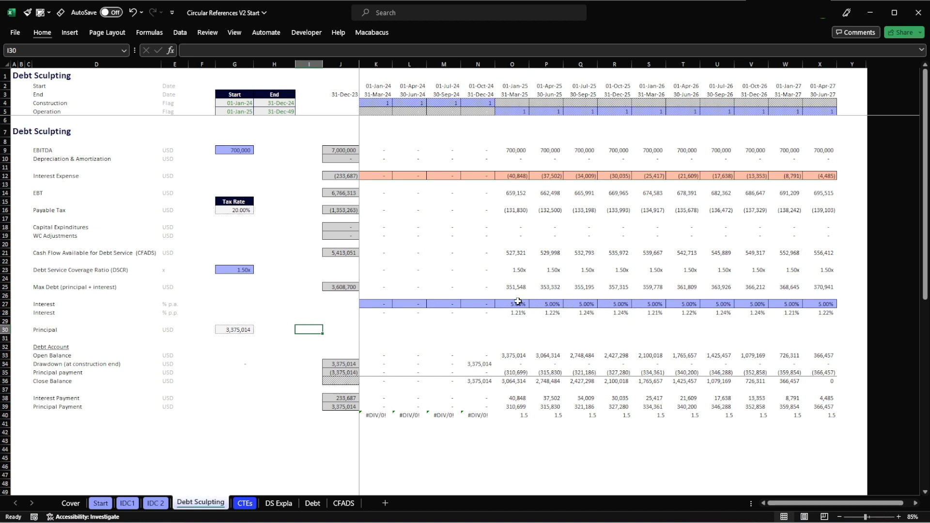
Set the annual Interest rate to 10% for the periods from T27 through X27.
drag(515, 304, 687, 304)
key(ctrl+v)
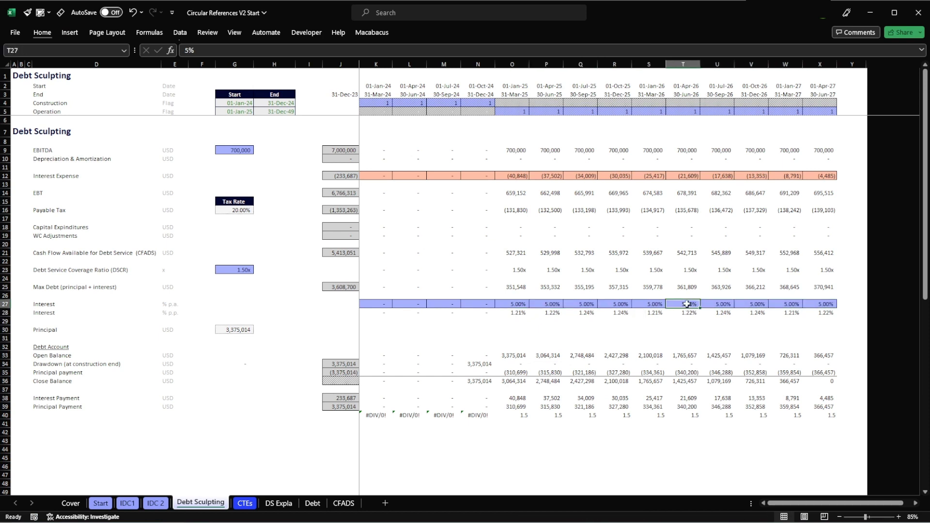
text(10%)
key(ctrl+Return)
key(ctrl+c)
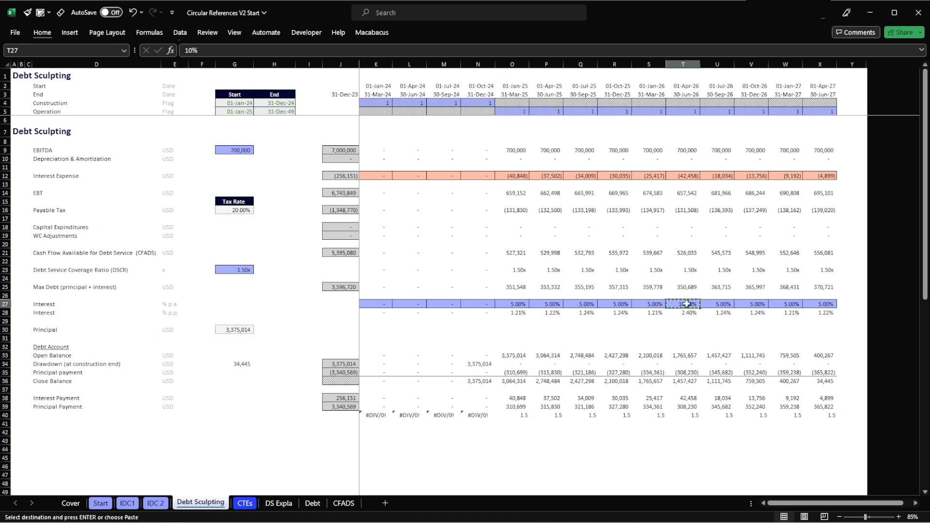
key(ctrl+shift+Right)
key(ctrl+v)
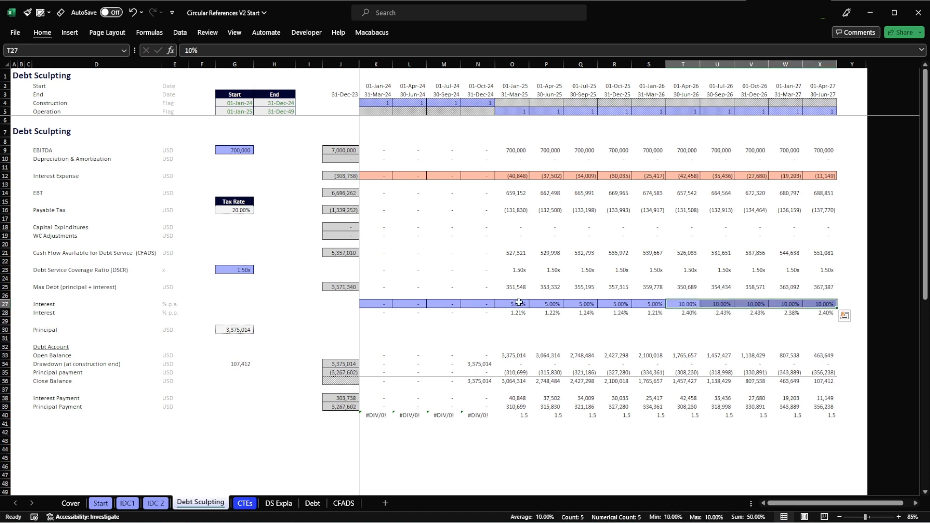
Review the Interest rates across the operating periods together with the Principal in G30 and the Max Debt total in J25.
drag(519, 303, 742, 311)
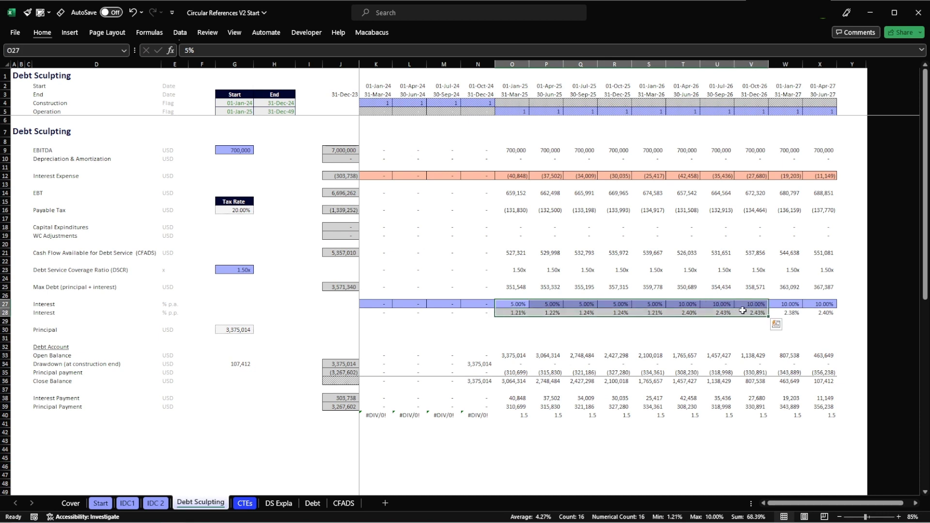
click(240, 330)
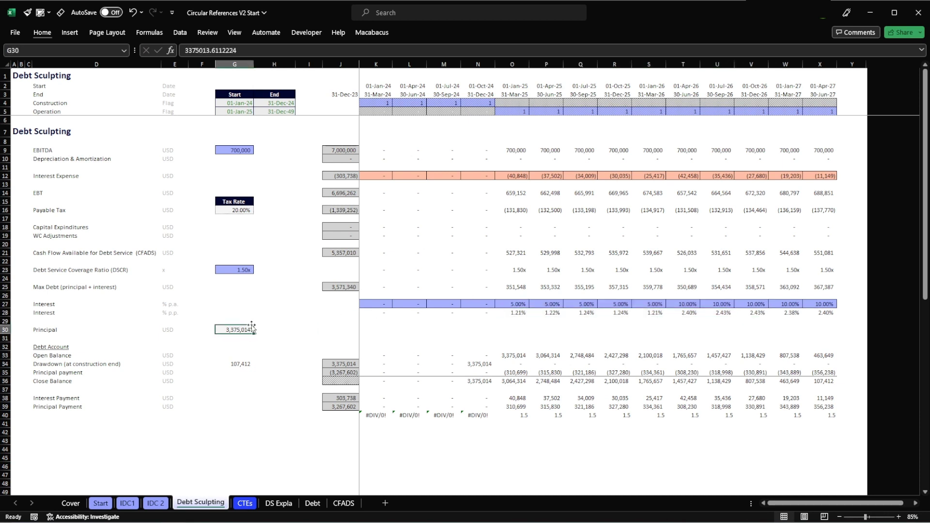
double_click(240, 330)
key(ctrl+Return)
drag(502, 305, 835, 305)
click(334, 287)
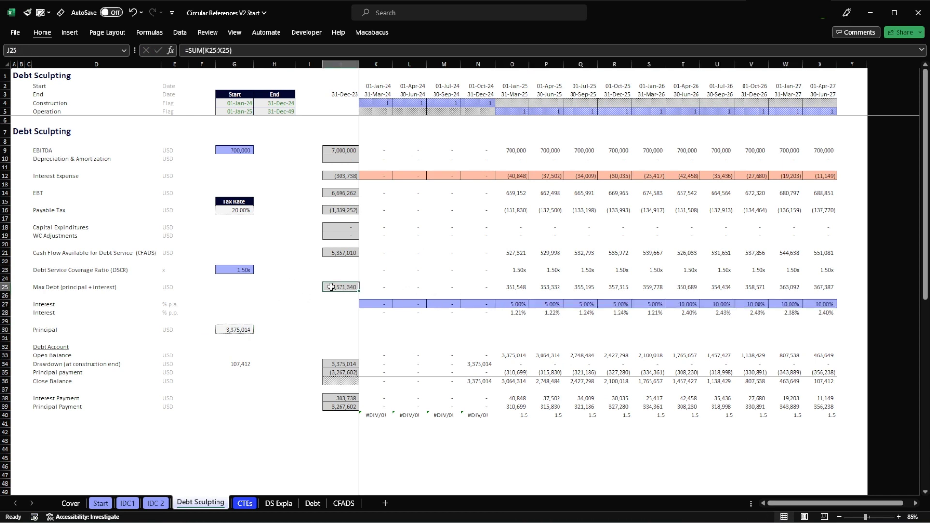
Inspect the hard-coded Principal in G30 and the Drawdown and Principal payment check formula in G34.
click(238, 330)
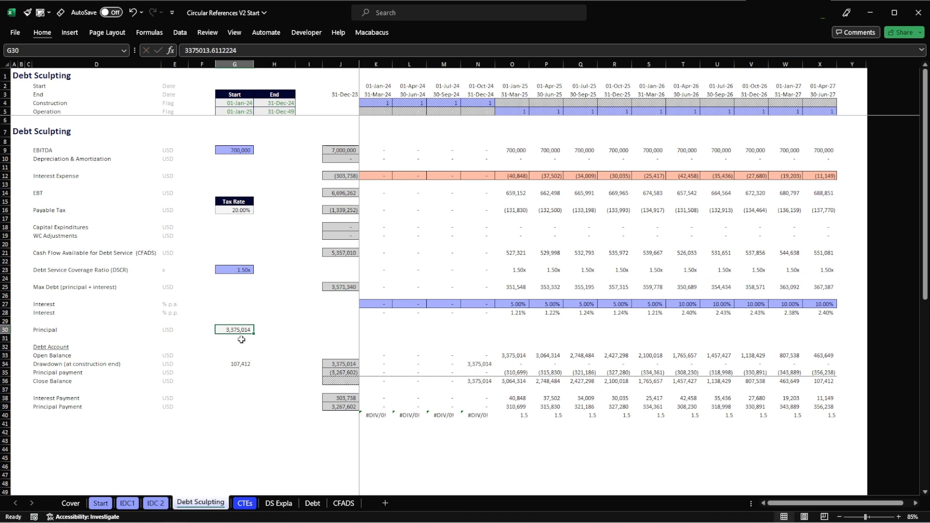
click(248, 356)
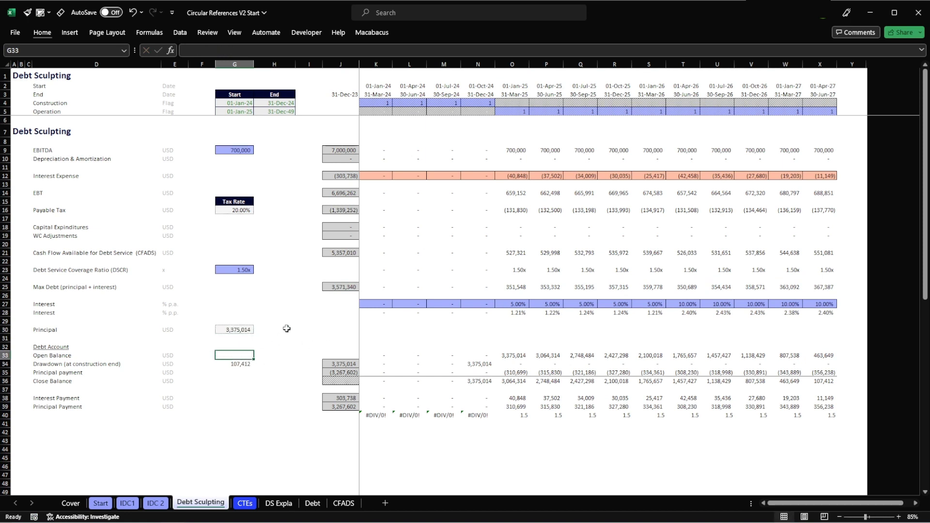
click(240, 363)
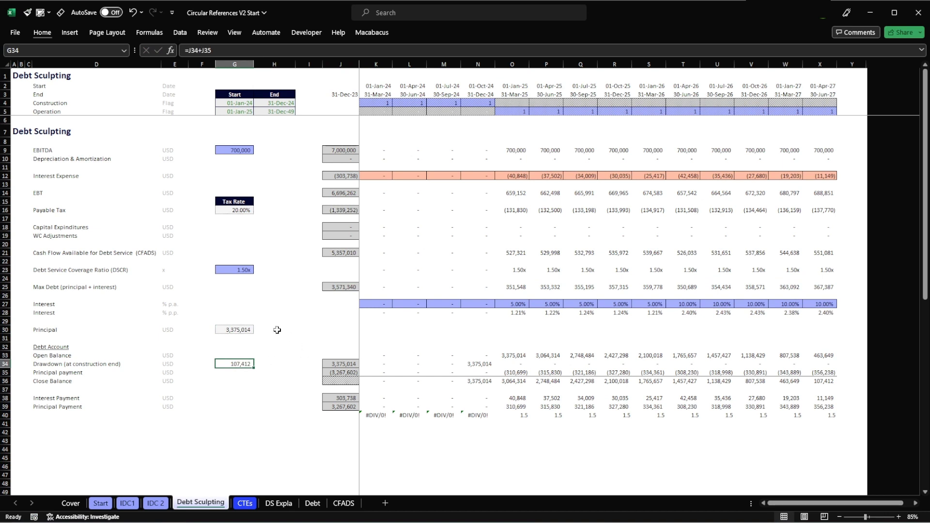
click(248, 330)
key(F2)
key(Return)
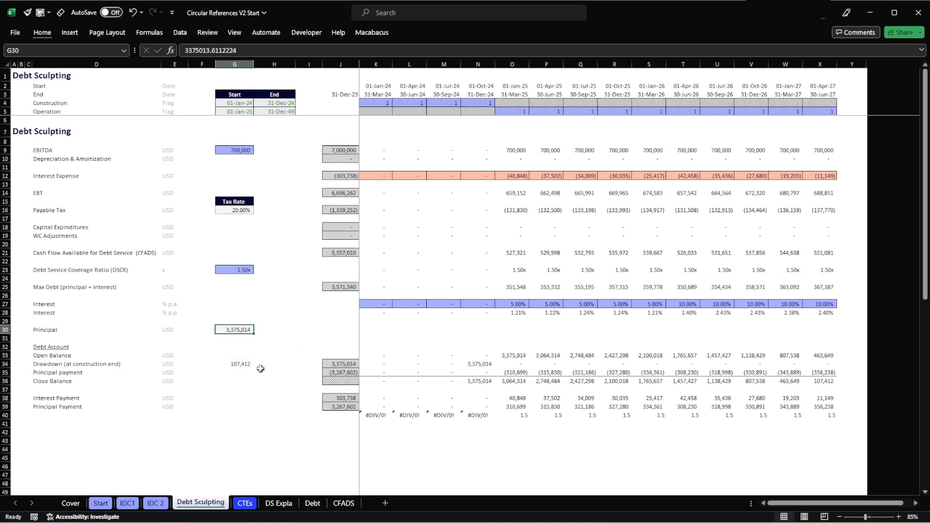
Use Goal Seek to set the check in G34 to 0 by changing the Principal in G30, and accept the solution.
click(234, 363)
key(alt)
key(a)
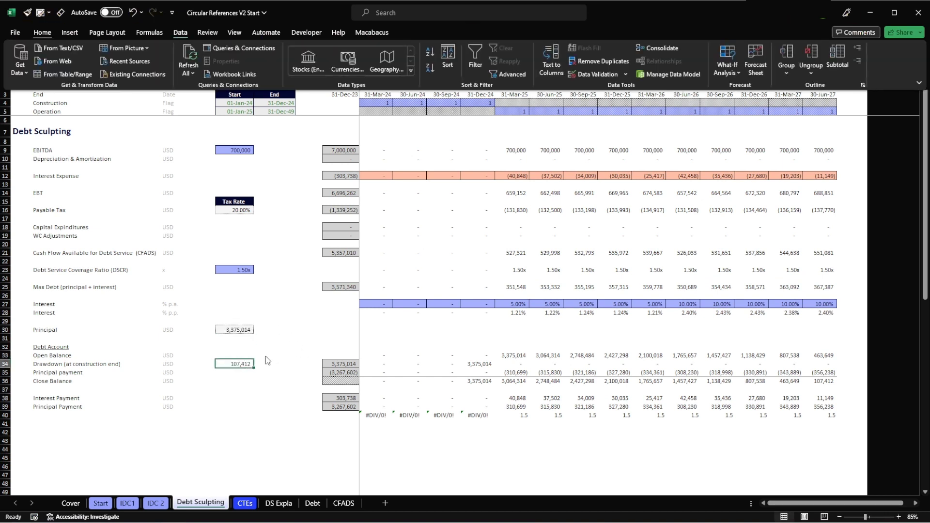
key(w)
key(g)
key(Tab)
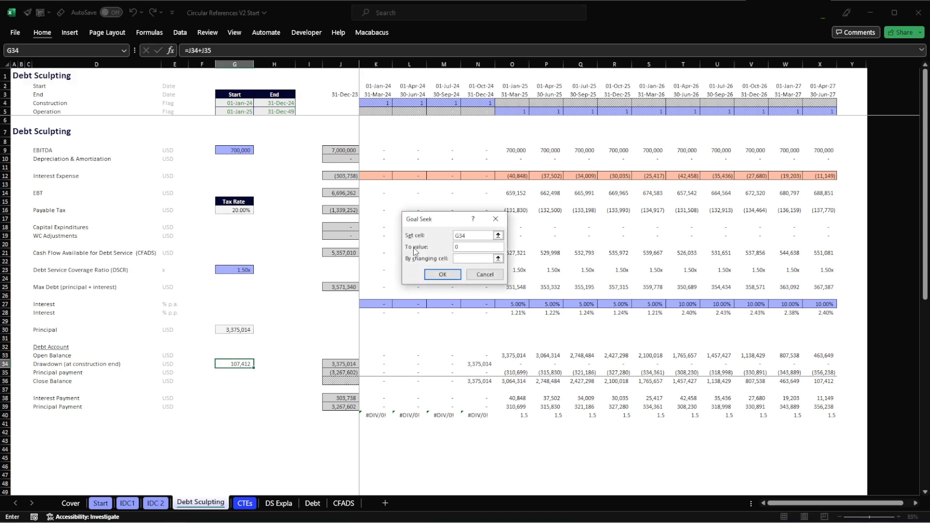
key(Tab)
key(Up)
key(Up)
key(Up)
key(Up)
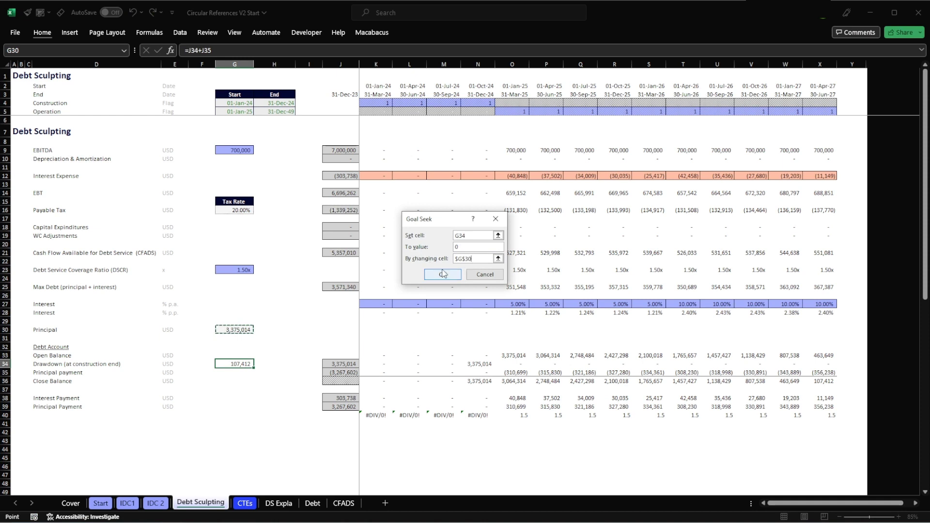
click(442, 274)
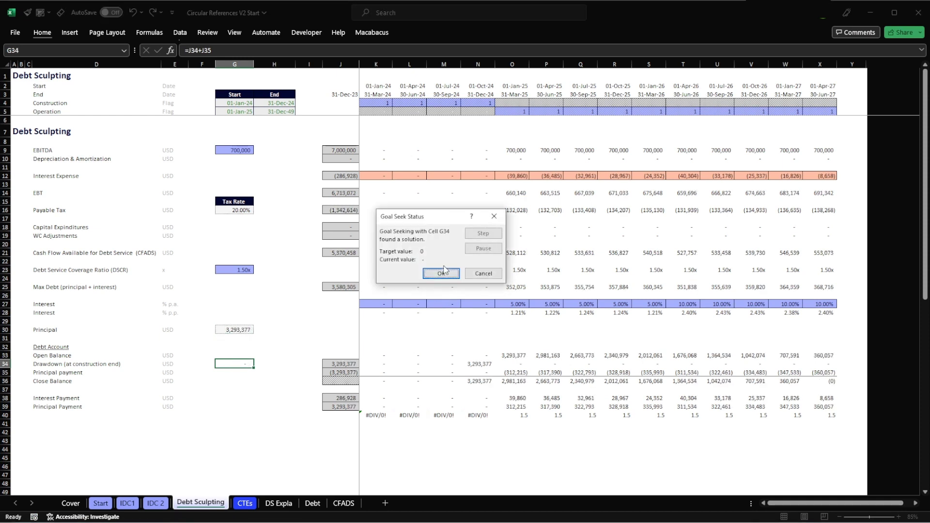
click(443, 272)
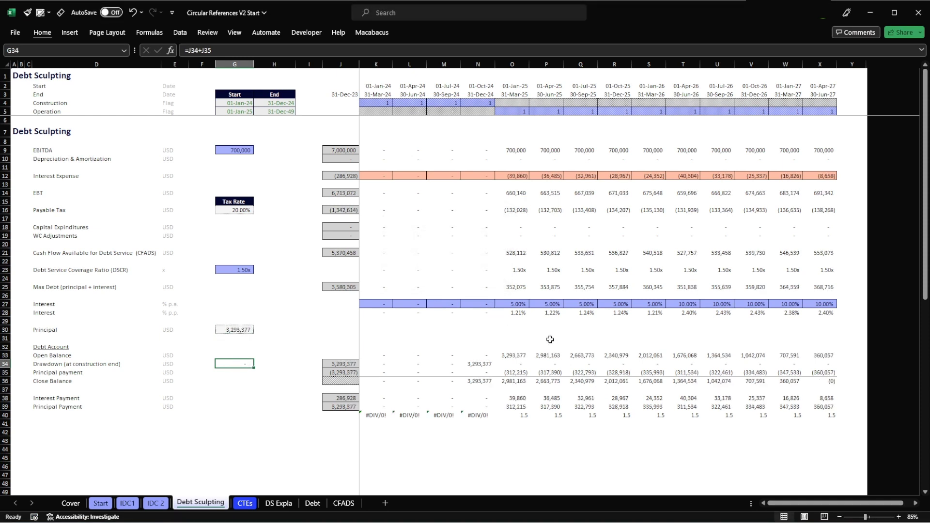
Review the final Close Balance in X36, the operating-period Interest rates, the Principal in G30 and the Max Debt row.
click(825, 380)
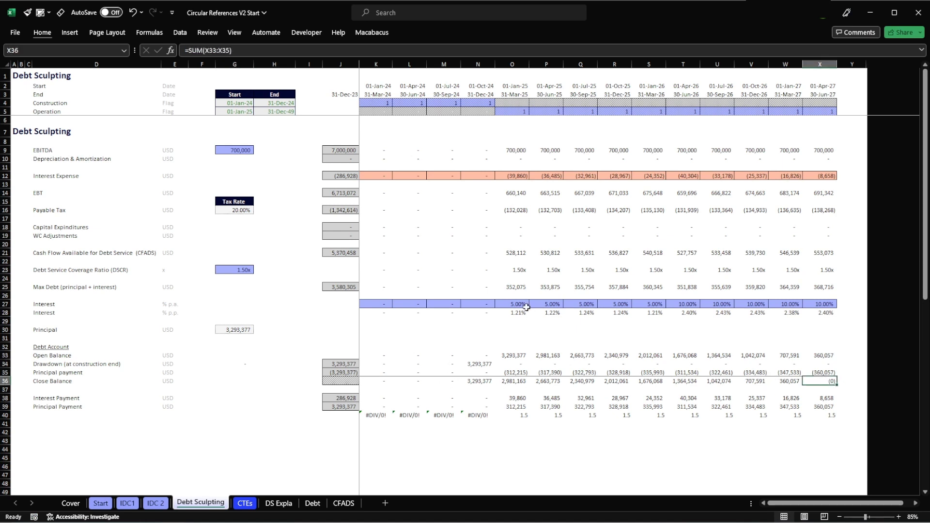
drag(517, 298, 823, 305)
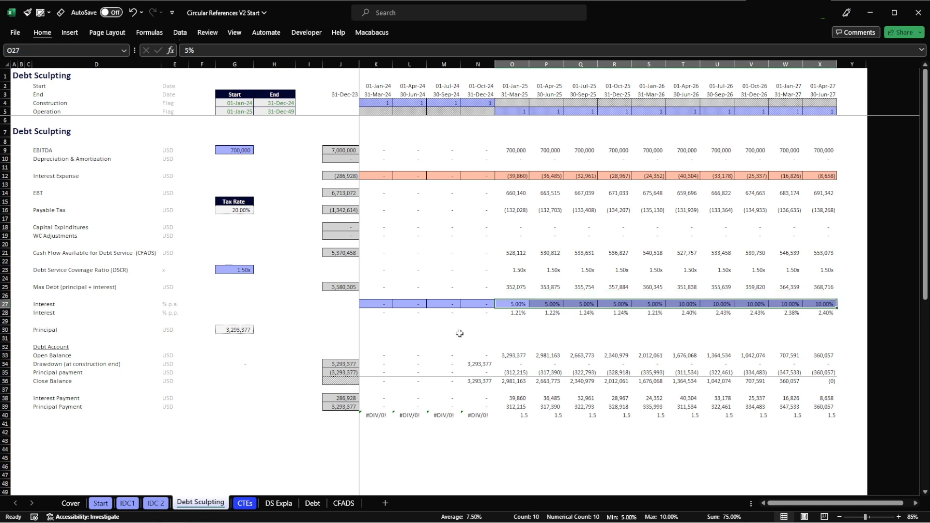
click(245, 329)
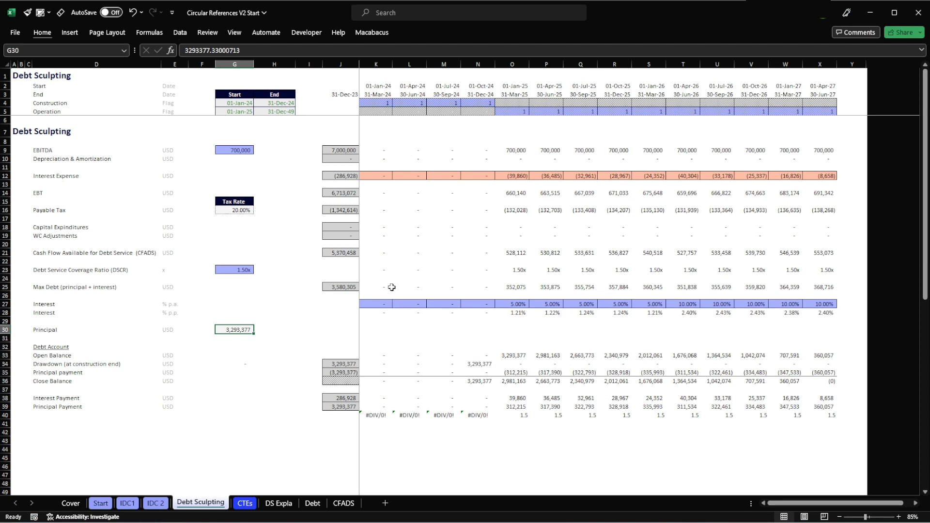
drag(392, 287, 823, 288)
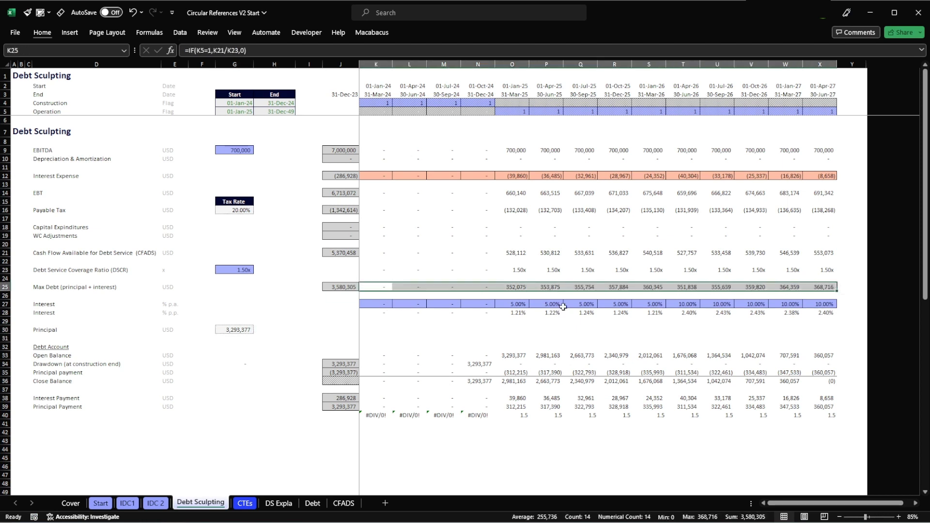
click(241, 305)
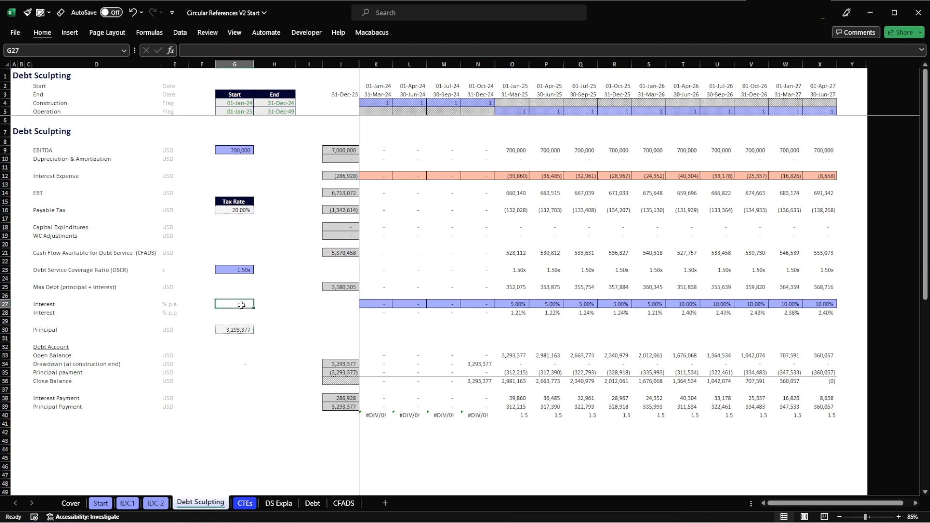
key(Down)
key(Down)
key(Down)
key(Right)
text(=)
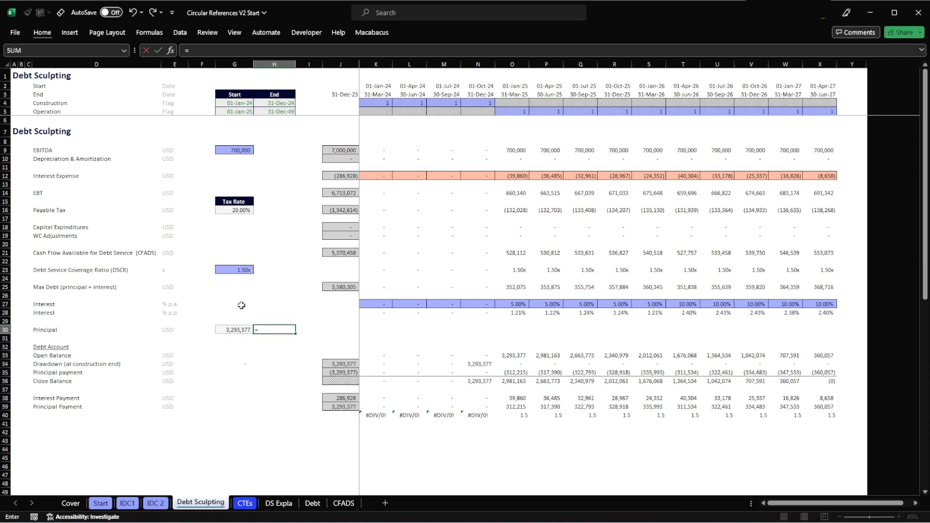
text(xnpv()
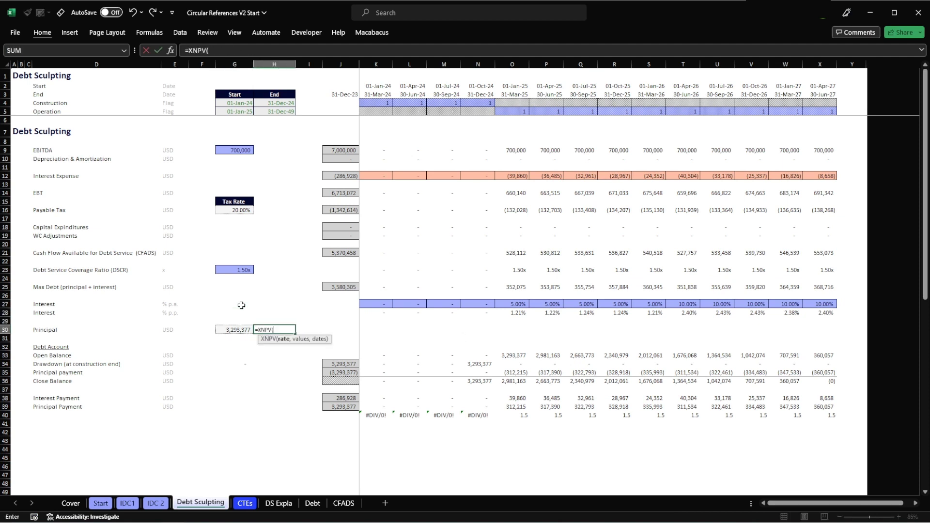
key(Up)
key(Up)
key(Up)
key(Up)
key(Up)
key(Up)
key(Left)
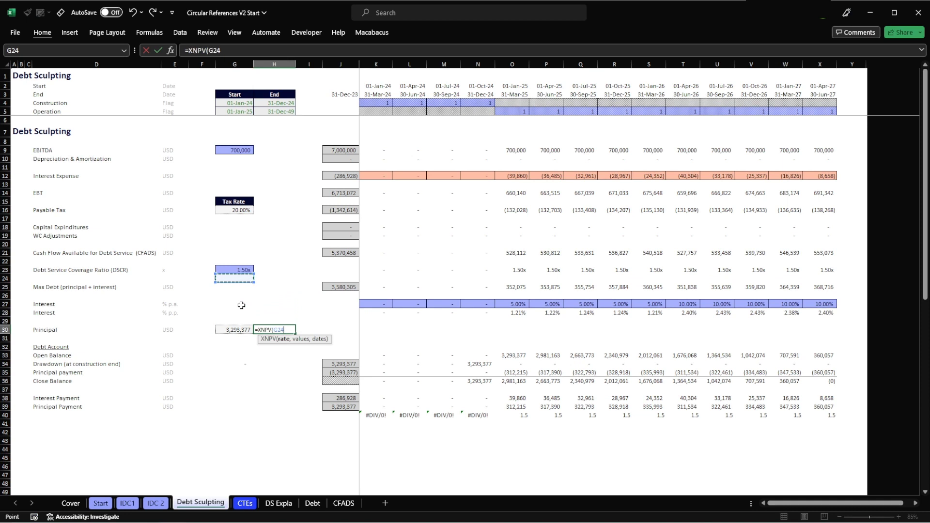
key(Right)
key(Right)
key(Right)
key(Right)
key(Down)
key(Down)
key(Down)
key(Down)
key(Right)
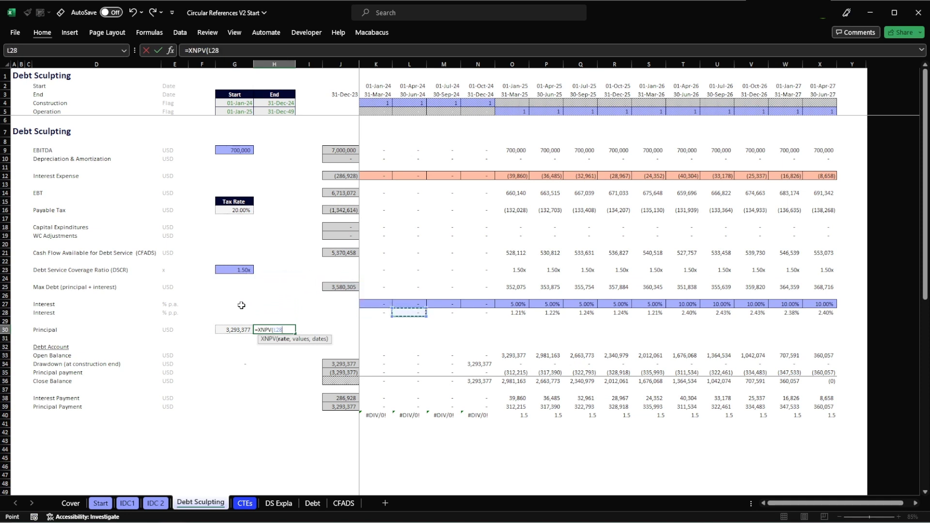
key(Right)
key(Right)
key(Right)
key(Up)
key(Right)
key(Right)
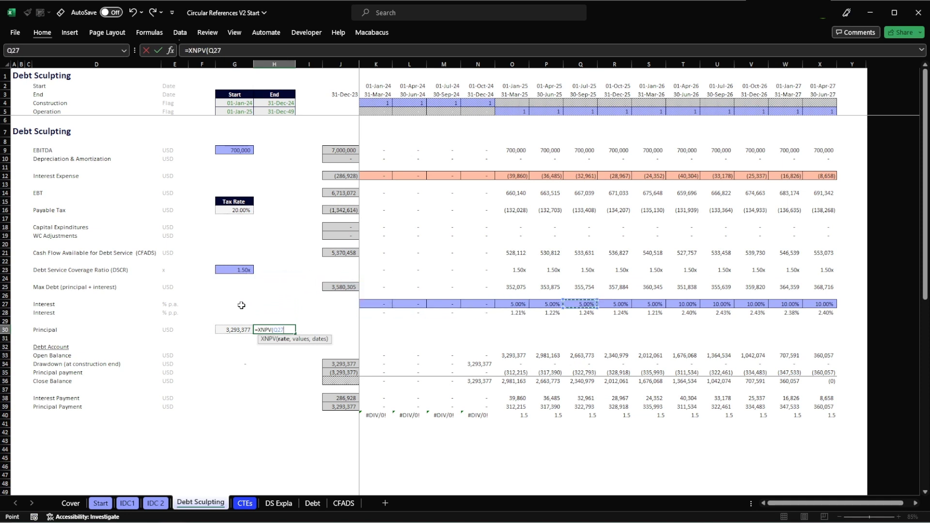
key(Right)
key(Right)
key(Right)
key(Right)
key(Left)
key(Escape)
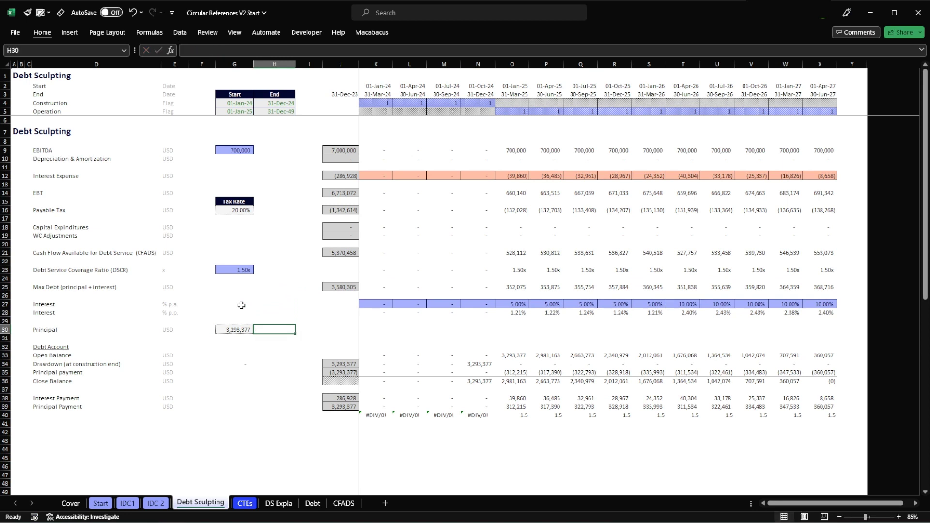
key(Left)
key(Left)
key(Right)
key(Right)
key(Right)
key(Right)
key(Right)
key(Right)
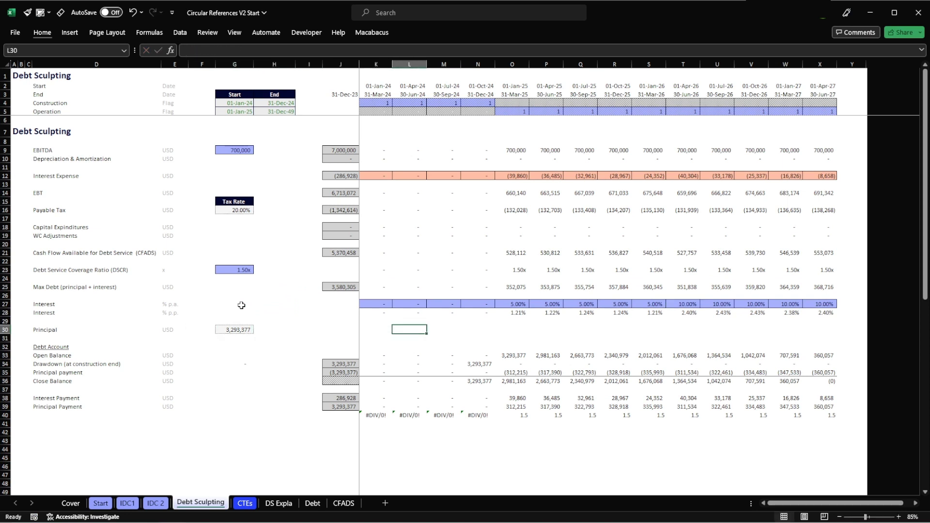
key(Left)
key(Left)
key(Left)
key(Left)
key(Left)
key(Left)
key(Right)
key(Right)
key(Right)
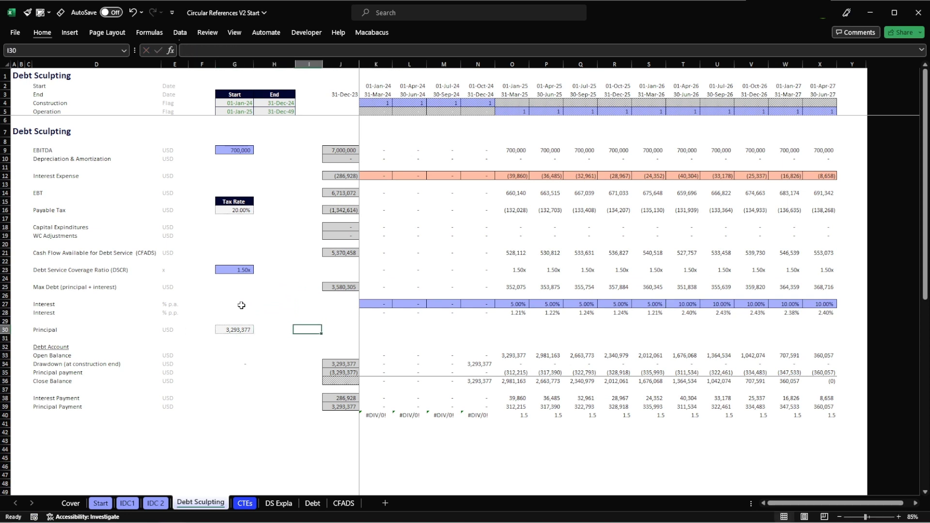
key(Right)
key(Right)
key(Right)
key(Right)
key(Right)
key(Right)
key(Right)
key(Right)
key(Left)
key(Left)
key(Left)
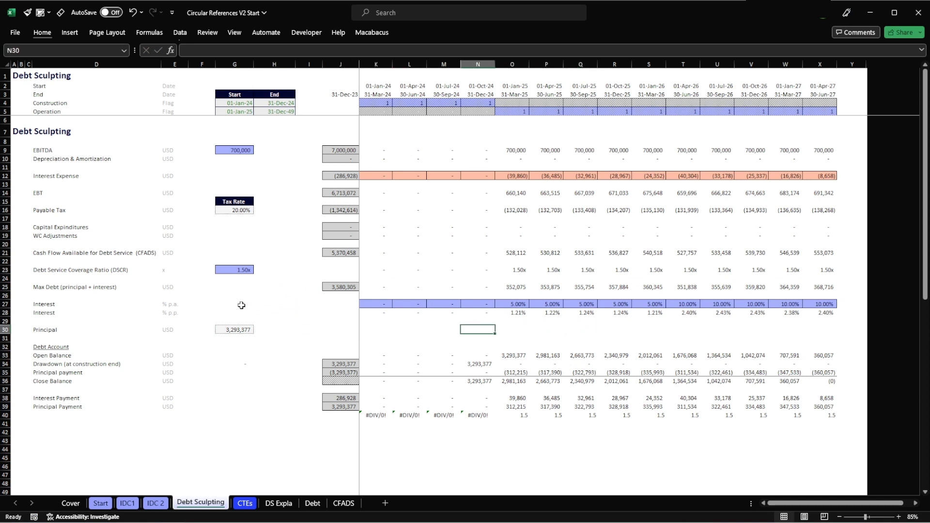
key(Left)
key(Left)
key(Left)
key(Left)
key(Right)
key(Right)
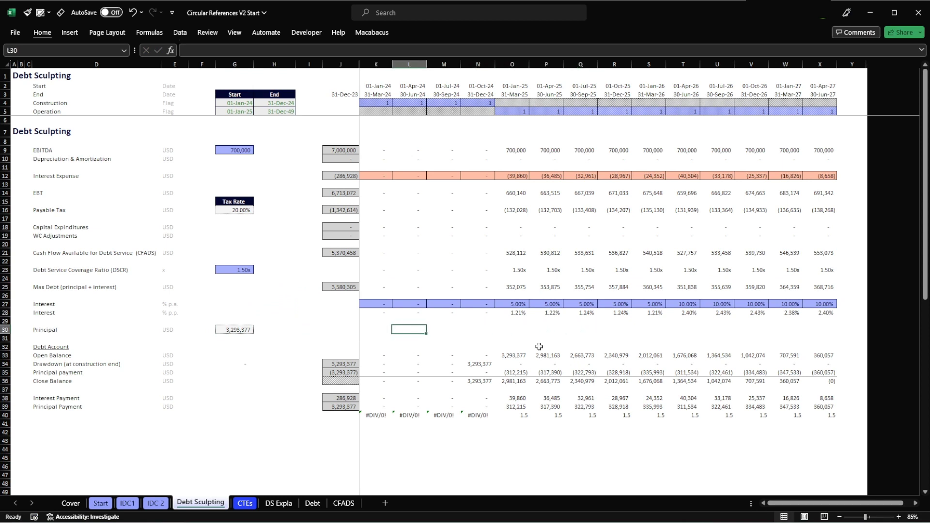
Enter the discounted Max Debt formula =O25/(1+O28)^((O3-$N$3)/days_yr) in O30.
key(Right)
key(Right)
key(Right)
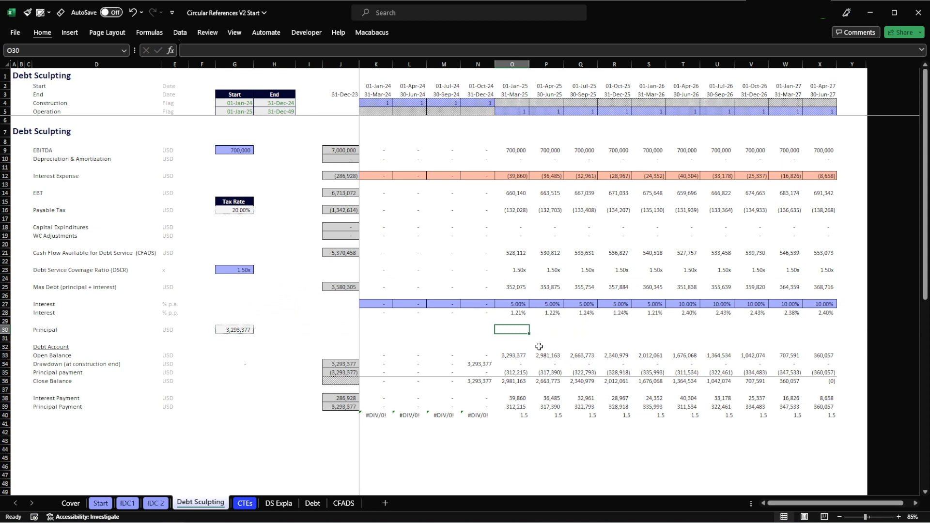
text(=)
key(Up)
key(Up)
key(Up)
key(Up)
key(Up)
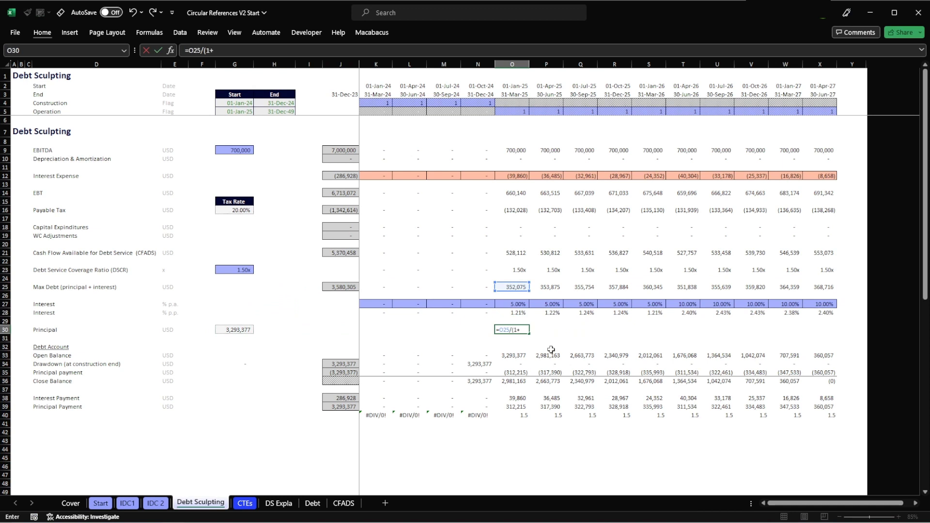
text((1+)
key(Up)
key(Up)
text())
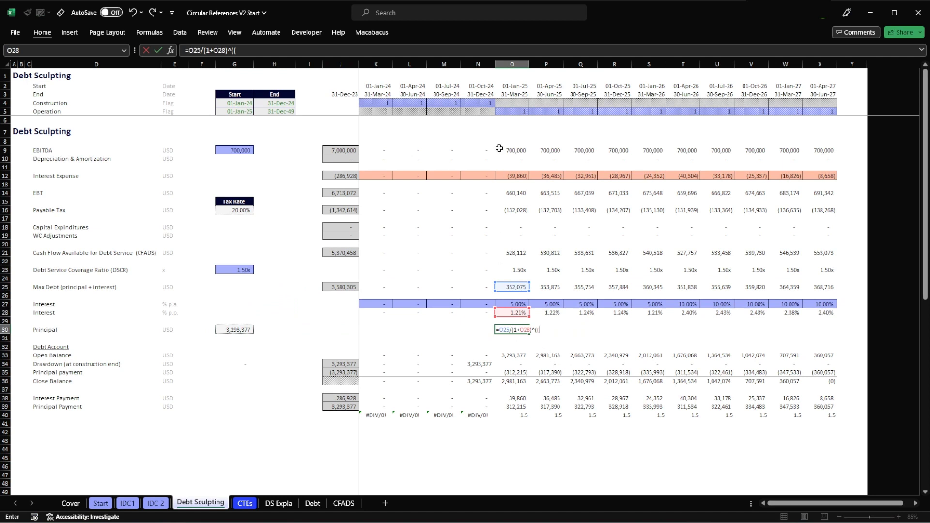
click(515, 94)
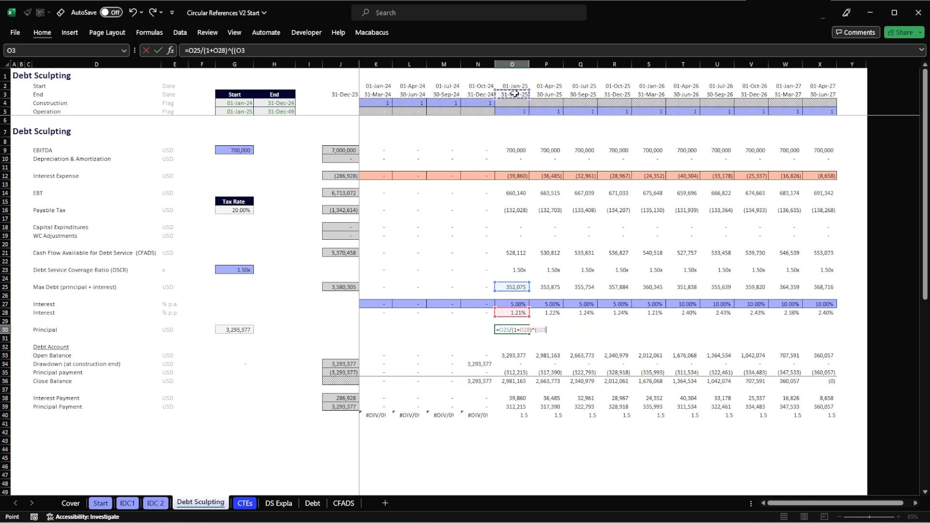
text(-)
click(484, 93)
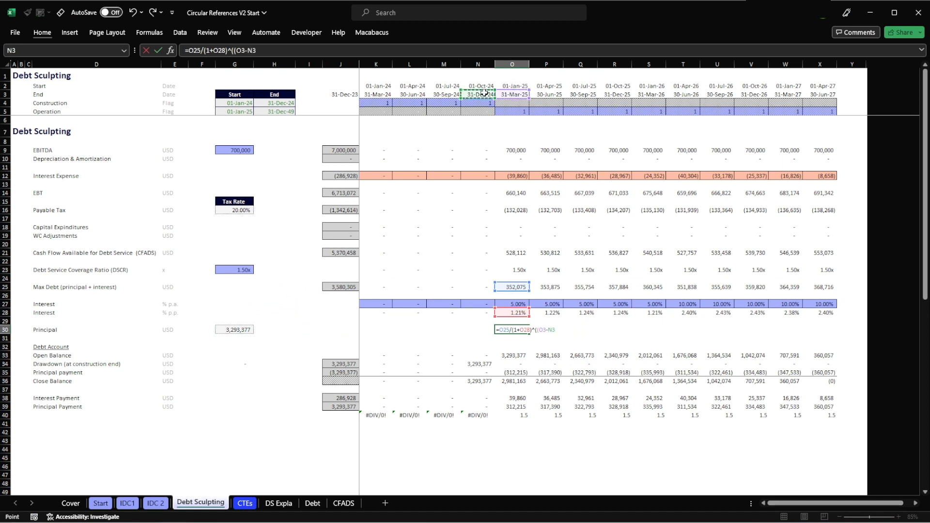
key(F4)
text()/days_yr)
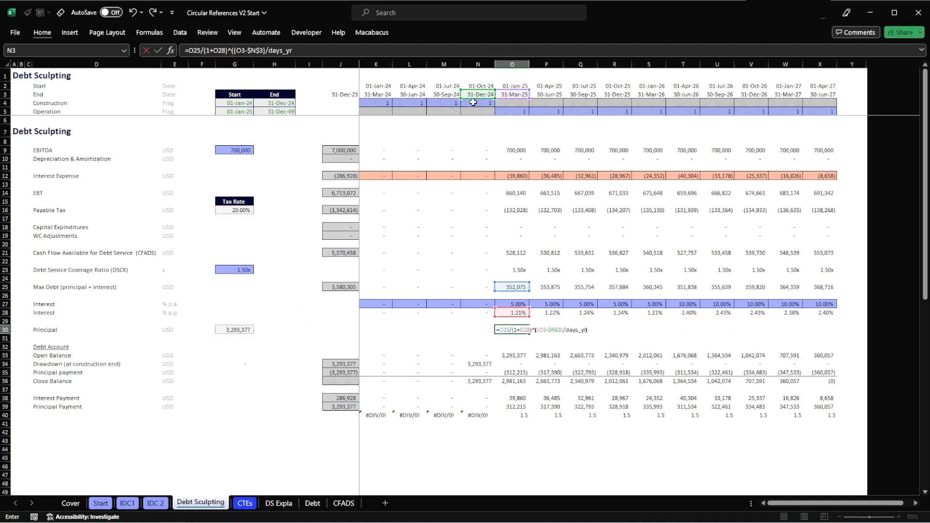
key(ctrl+Return)
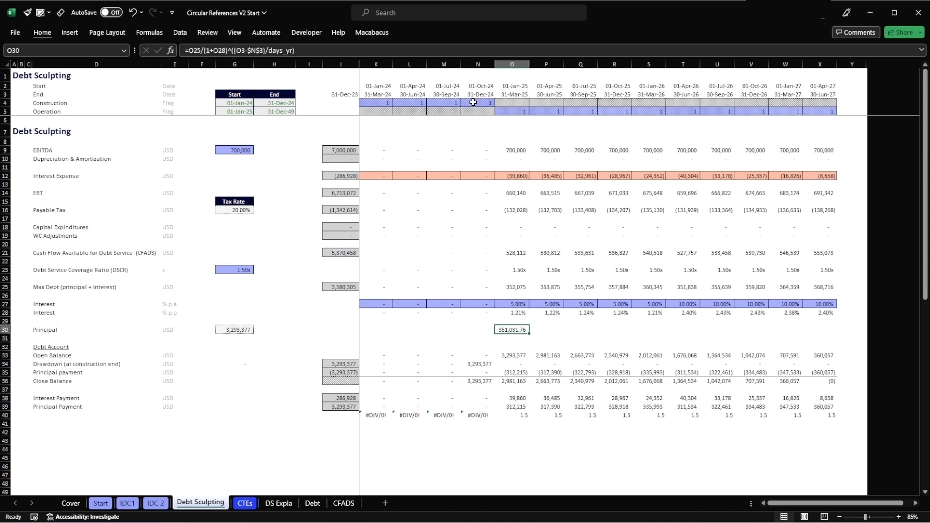
Apply the #_Comma[0] cell style to the discounted value in O30.
key(alt+h)
key(j)
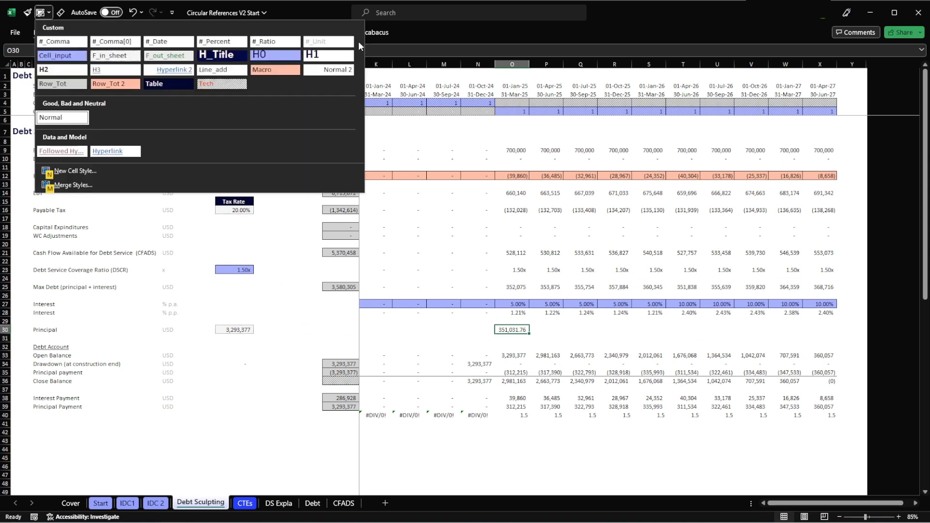
click(124, 38)
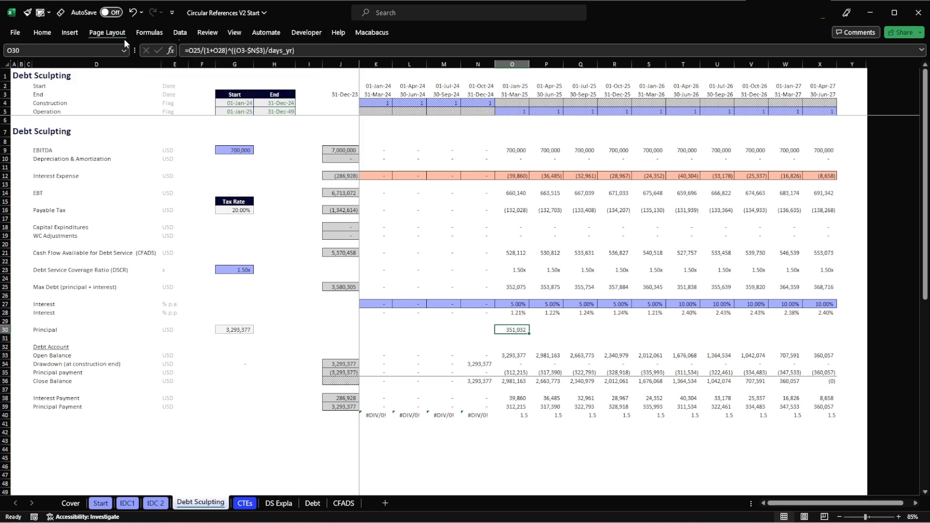
Copy the discounting formula from O30 across the operating periods through X30.
key(ctrl+c)
key(shift+Right)
key(shift+Right)
key(shift+Right)
key(shift+Right)
key(shift+Right)
key(shift+Right)
key(shift+Right)
key(shift+Right)
key(shift+Right)
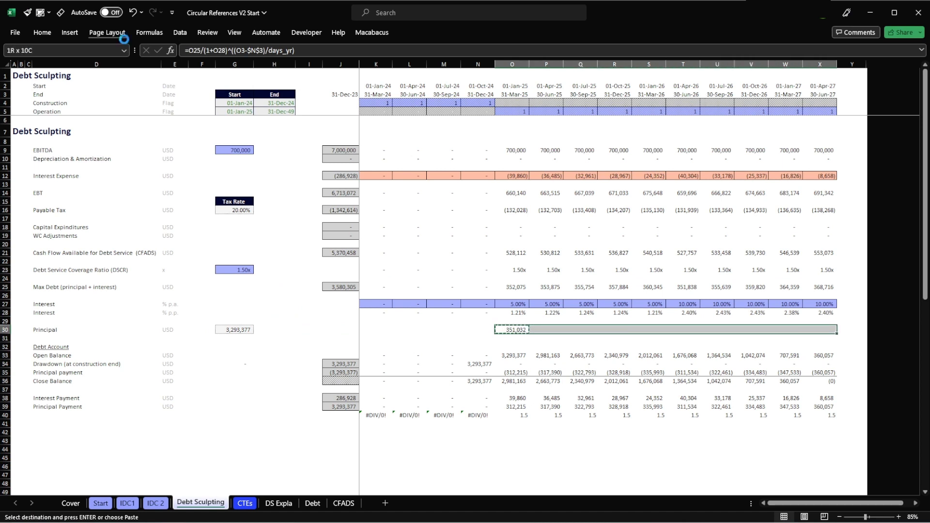
key(Return)
Check the cell references of the copied discounting formulas in P30 through R30.
key(Right)
key(F2)
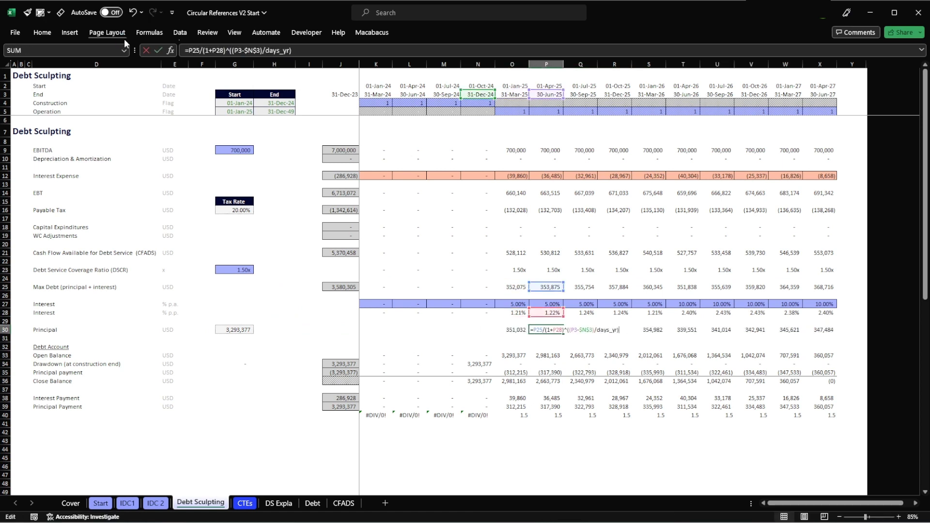
key(Tab)
key(F2)
key(Tab)
key(F2)
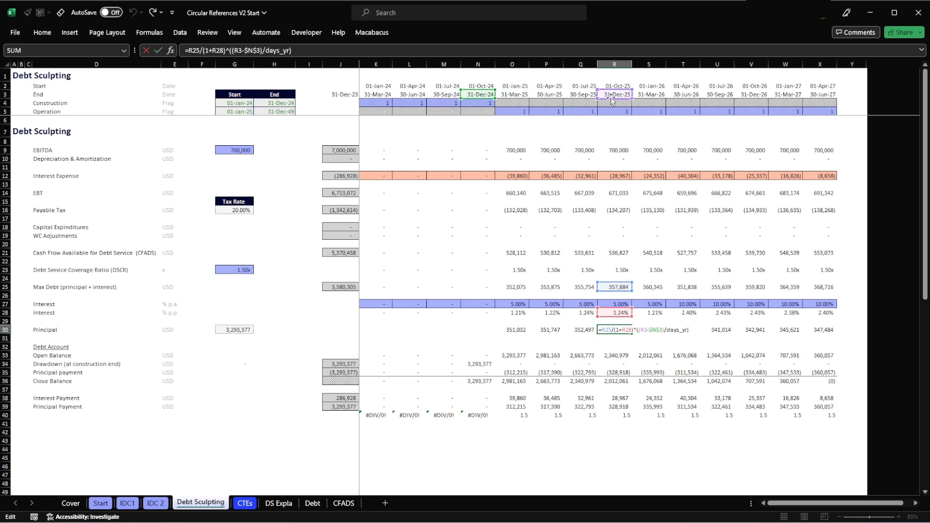
key(Escape)
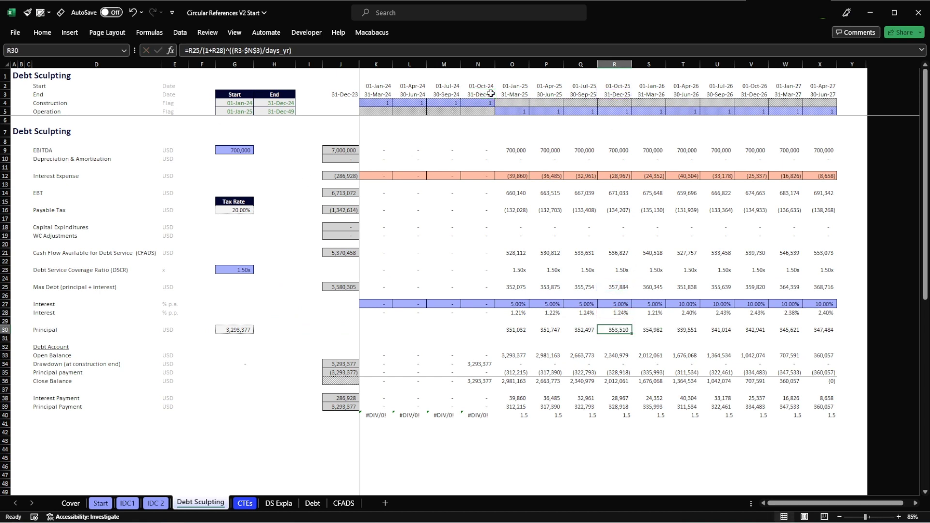
Change the discounting formula in O30 to use the annual interest rate, making it =O25/(1+O27)^((O3-$N$3)/days_yr).
key(Left)
key(Left)
key(Left)
key(Left)
key(F2)
key(Escape)
key(Right)
key(F2)
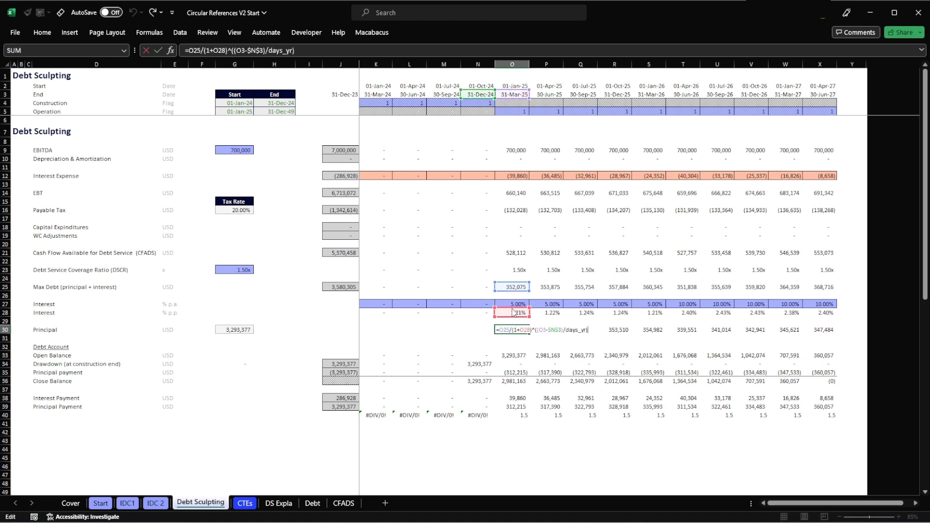
drag(512, 310, 568, 332)
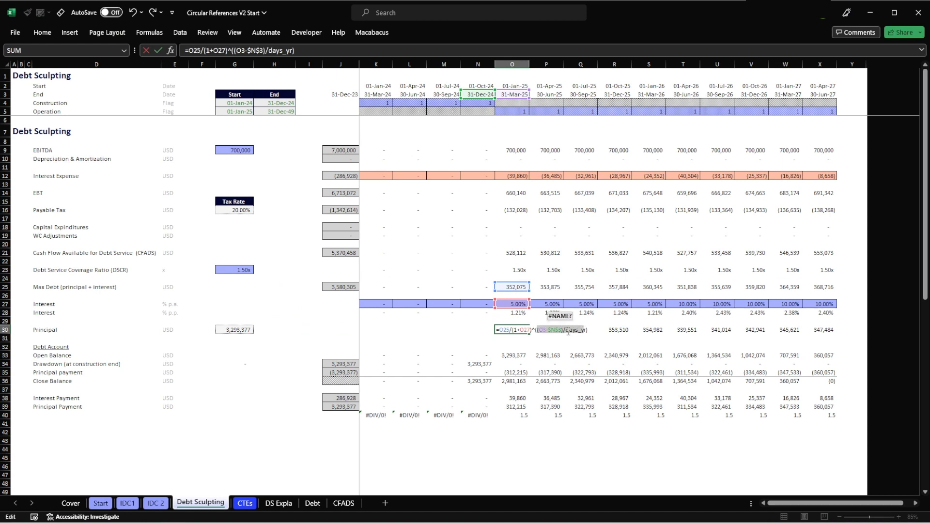
key(Return)
Copy the revised discounting formula from O30 across the operating periods through X30.
key(Up)
key(ctrl+c)
key(ctrl+shift+Right)
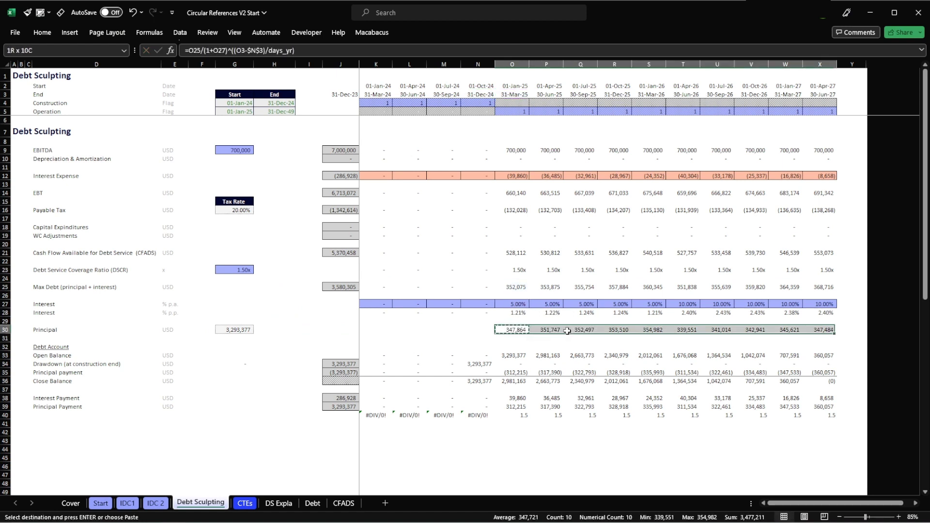
key(Return)
Copy the row total from J34 into J30 to sum the discounted Max Debt values.
key(Left)
key(Left)
key(Left)
key(Left)
key(Left)
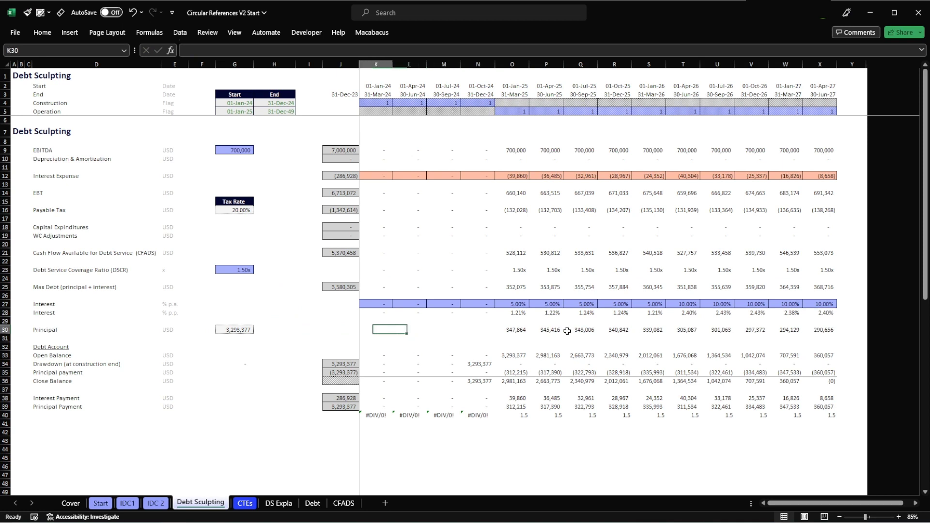
key(Down)
key(Down)
key(Down)
key(Down)
key(shift+Down)
key(ctrl+c)
key(Up)
key(Up)
key(Up)
key(Up)
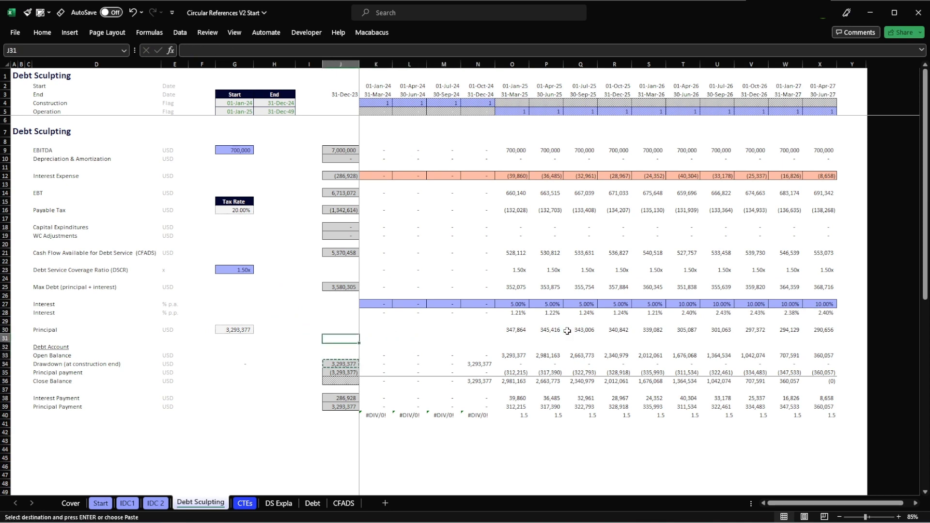
key(Return)
Compare the summed present value in J30 with the Principal in G30.
key(ctrl+Right)
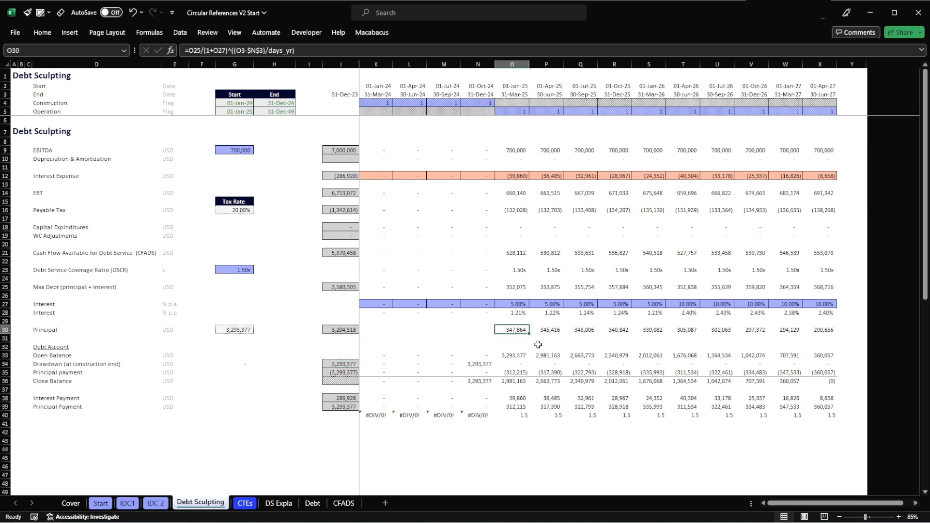
key(ctrl+Left)
key(ctrl+Left)
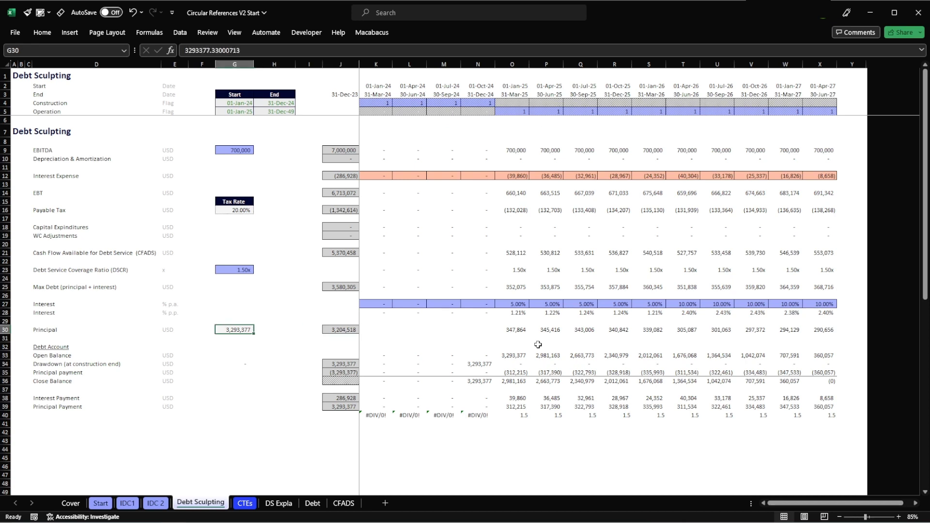
key(ctrl+Left)
key(ctrl+Right)
key(F2)
key(Tab)
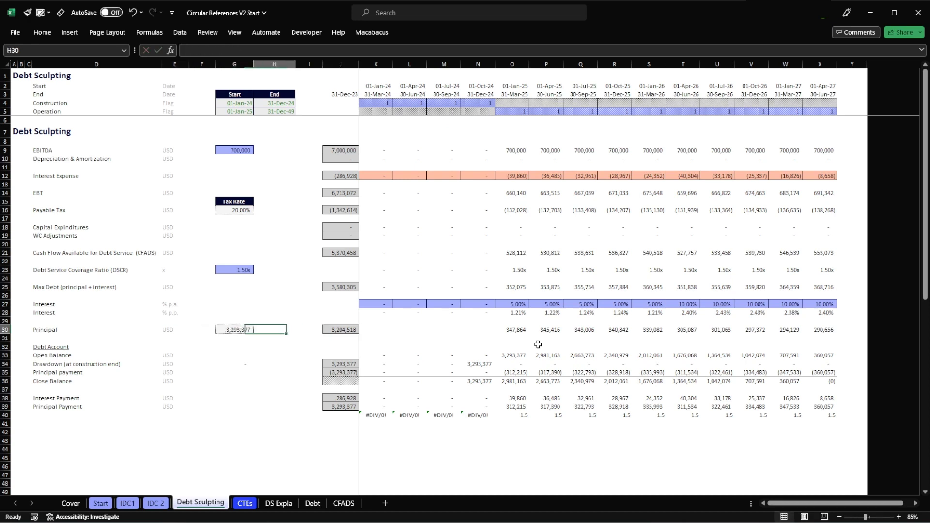
Copy the 5% annual interest rate from O27 across all operating periods through X27.
key(Right)
key(Right)
key(Right)
key(Up)
key(Up)
key(Up)
key(Right)
key(Right)
key(Right)
key(Right)
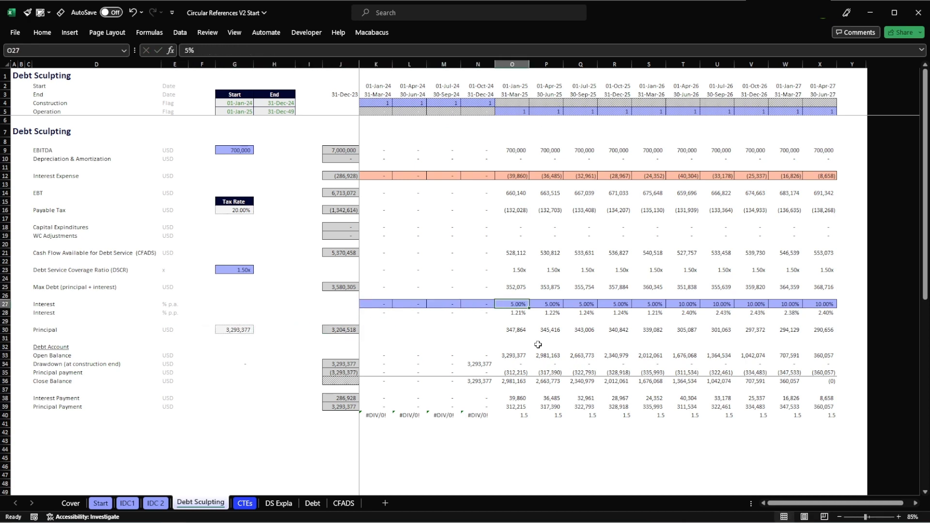
key(ctrl+shift+Right)
key(Left)
key(Right)
key(ctrl+c)
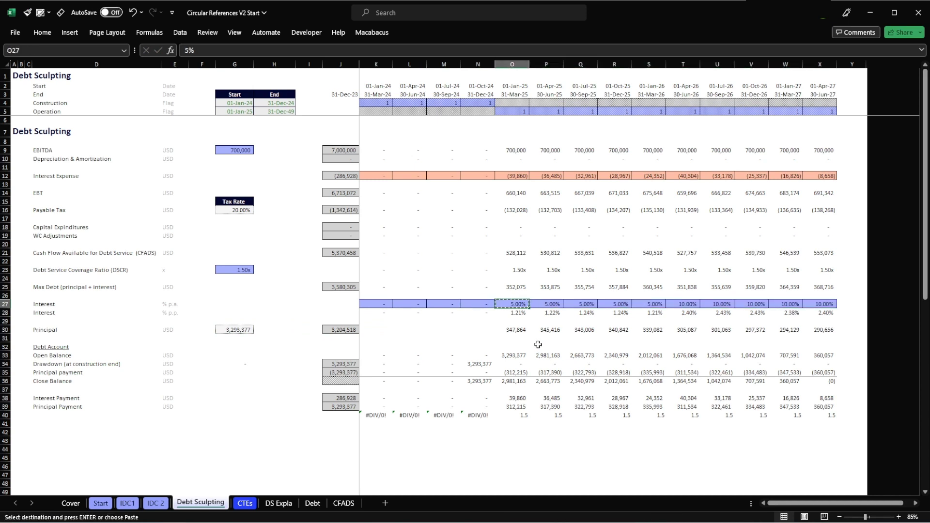
key(ctrl+shift+Right)
key(ctrl+v)
key(Escape)
Run Goal Seek to set the debt difference in G34 to 0 by changing the Principal in G30, and accept the solution.
key(Down)
key(Down)
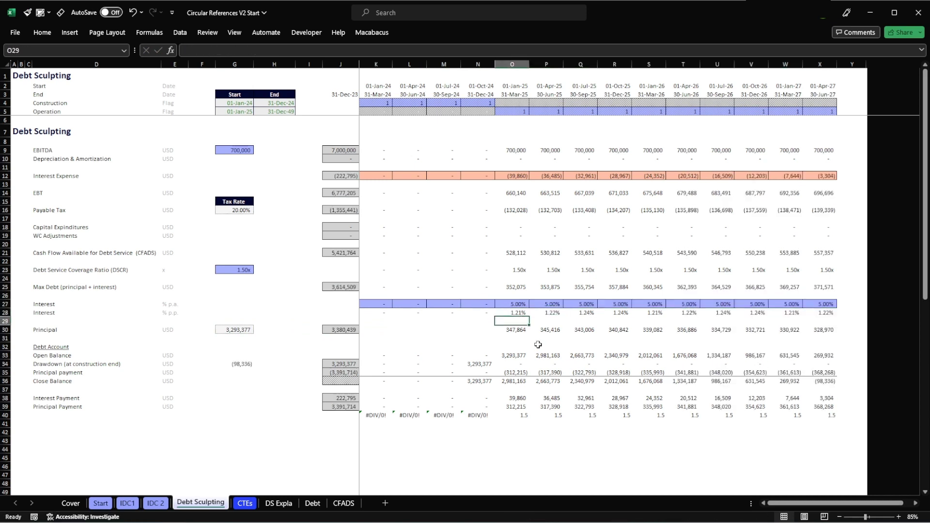
key(Left)
key(Left)
key(Left)
key(Left)
key(Down)
key(Left)
key(Down)
key(Down)
key(Down)
key(Down)
key(Down)
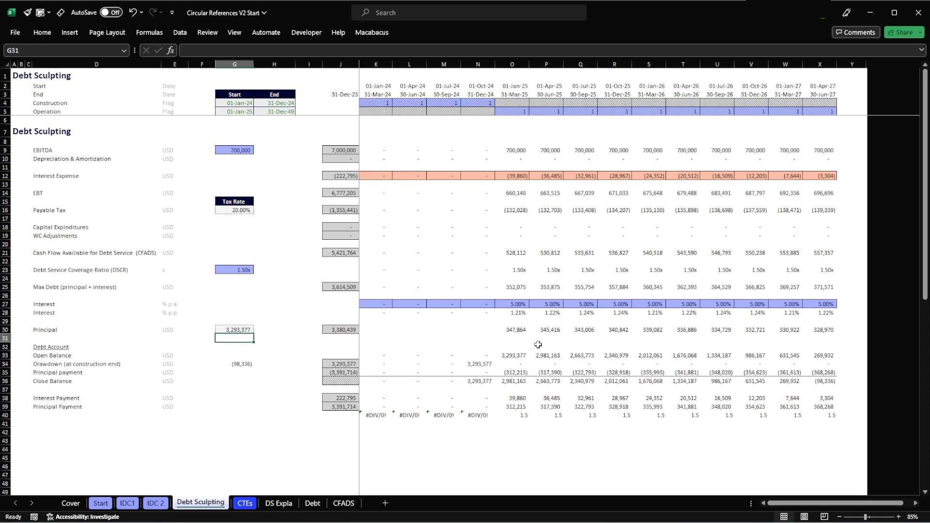
key(Up)
key(alt+a)
key(w)
key(g)
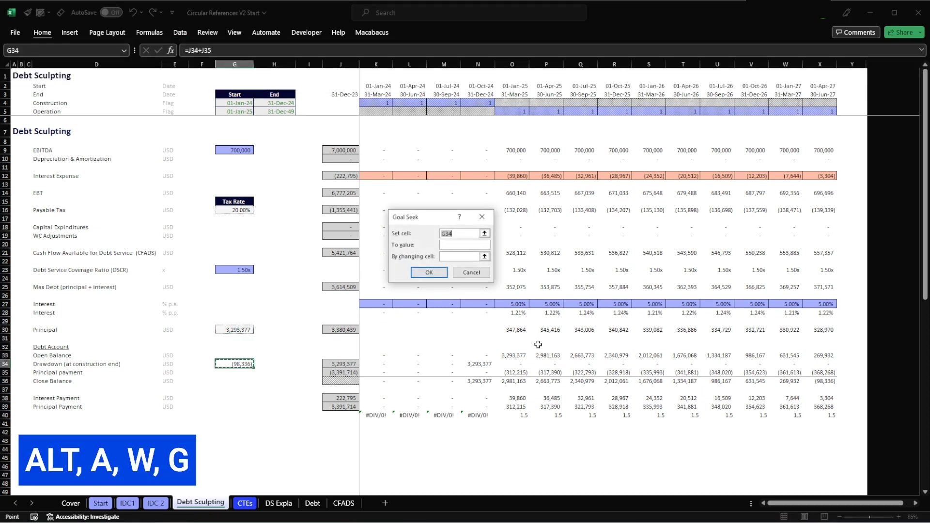
key(Tab)
text(0)
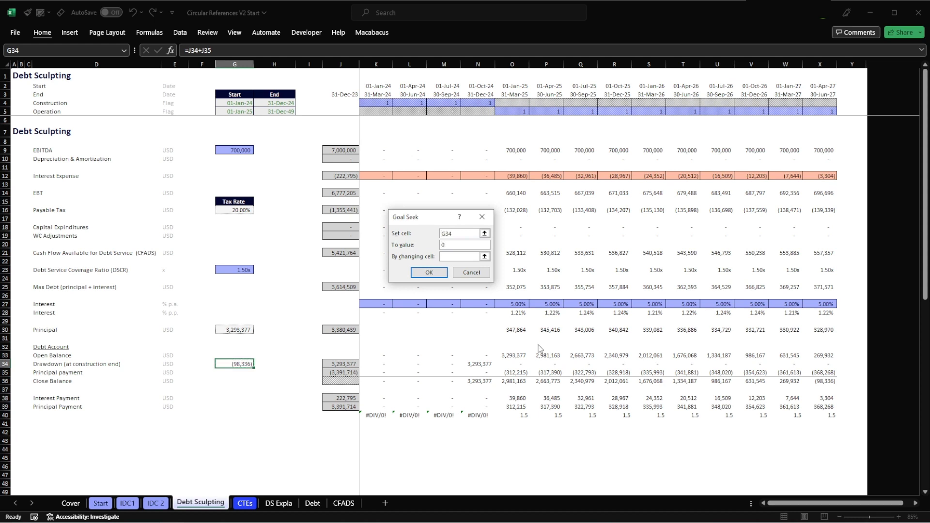
key(Tab)
key(Up)
key(Up)
key(Up)
key(Up)
key(Return)
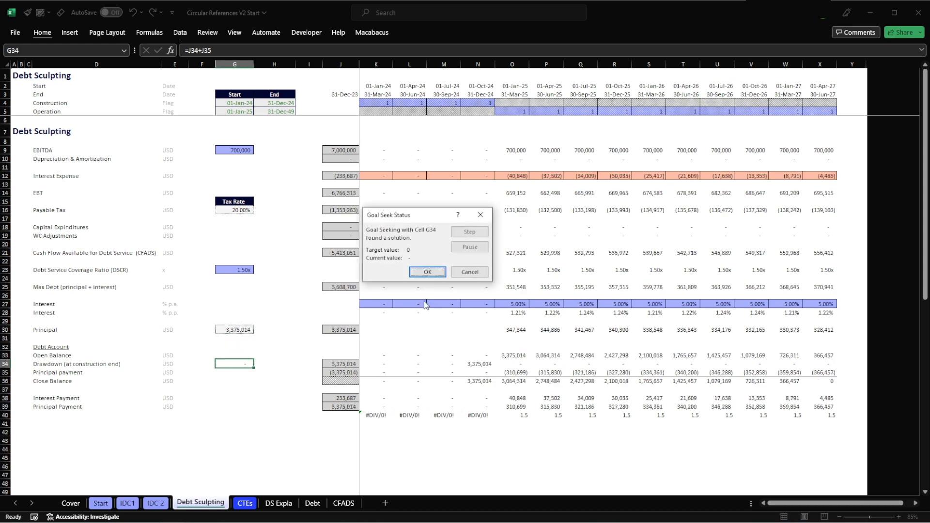
click(427, 272)
Compare the solved Principal in G30 with the present value total in J30, and review the annual interest rates in row 27.
drag(234, 330, 337, 327)
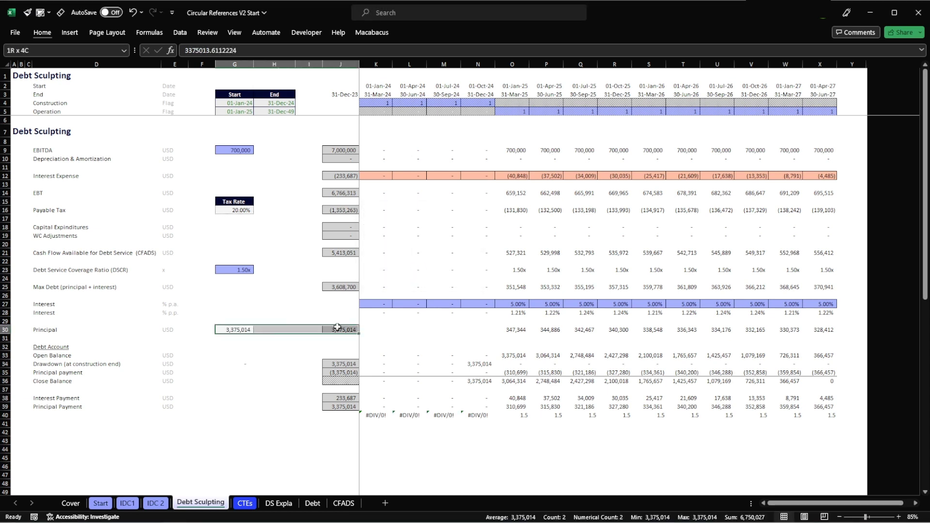
click(309, 311)
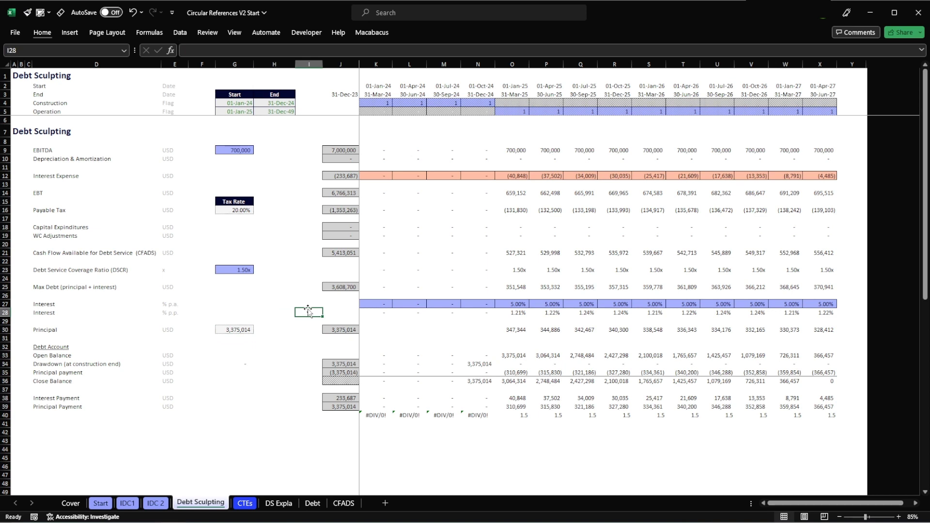
key(Up)
key(Right)
key(Right)
key(Right)
key(Left)
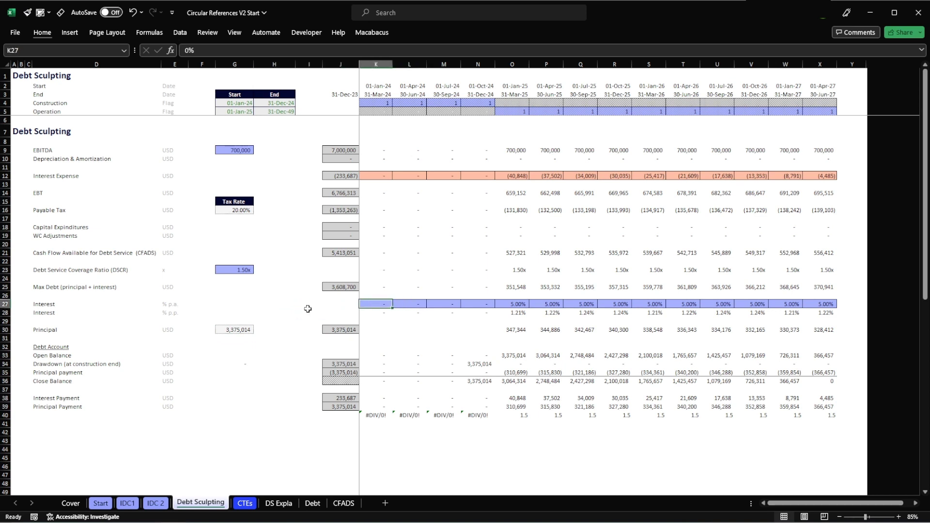
key(ctrl+shift+Right)
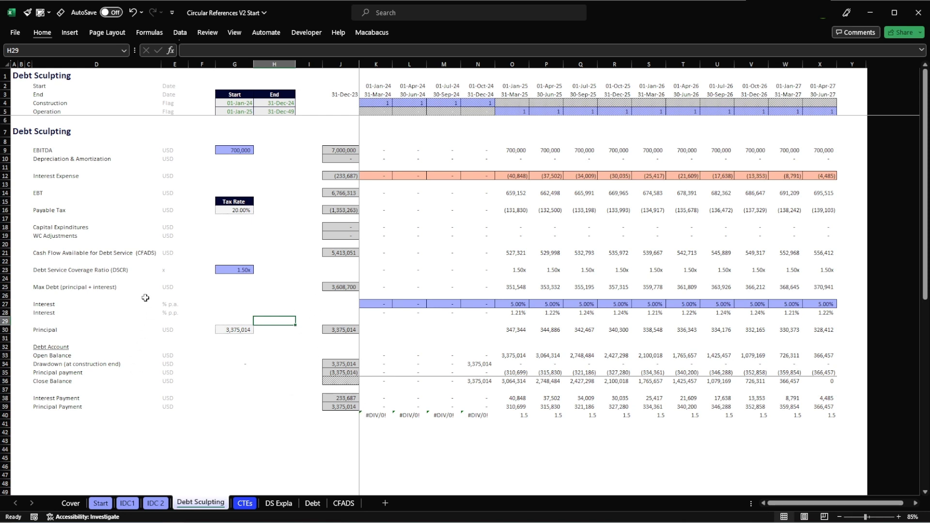
Review the Cash Flow Available for Debt Service row against the circularity outline on the CFADS sheet, and return to the Debt Sculpting sheet.
click(131, 252)
key(shift+space)
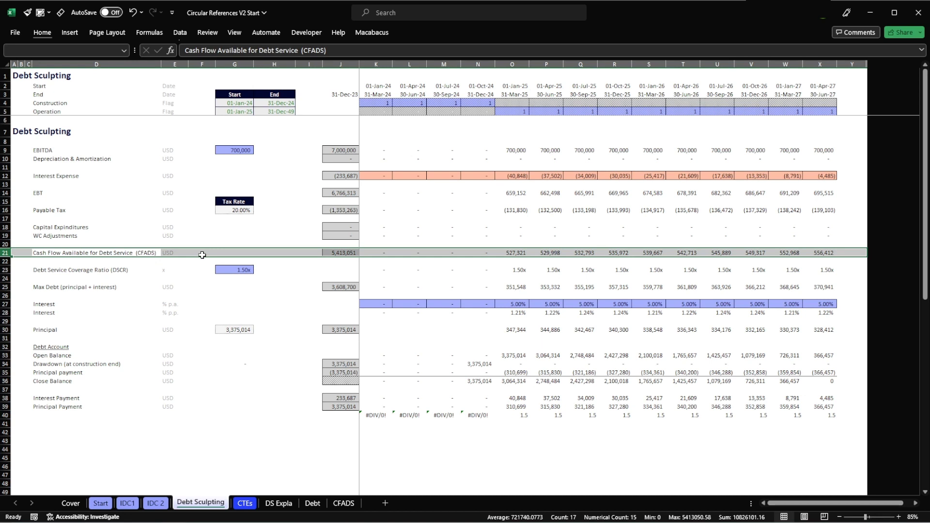
click(343, 502)
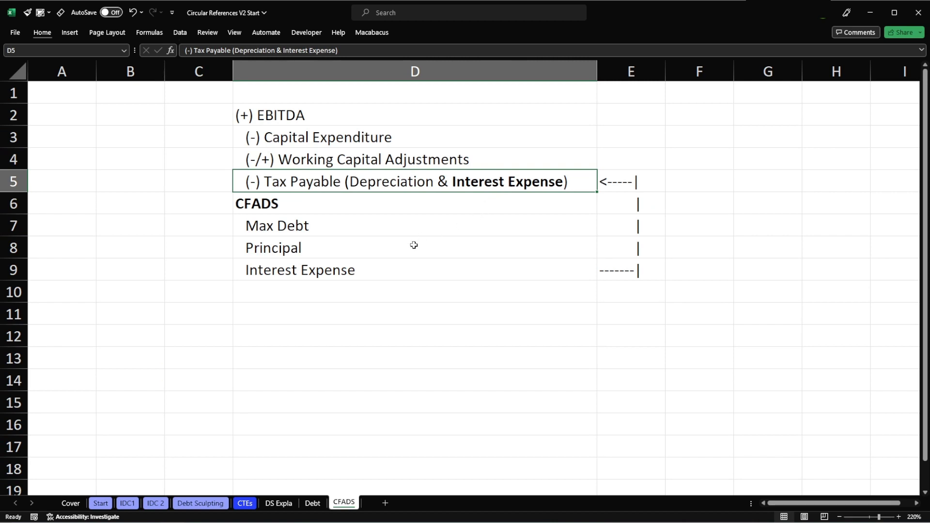
click(199, 503)
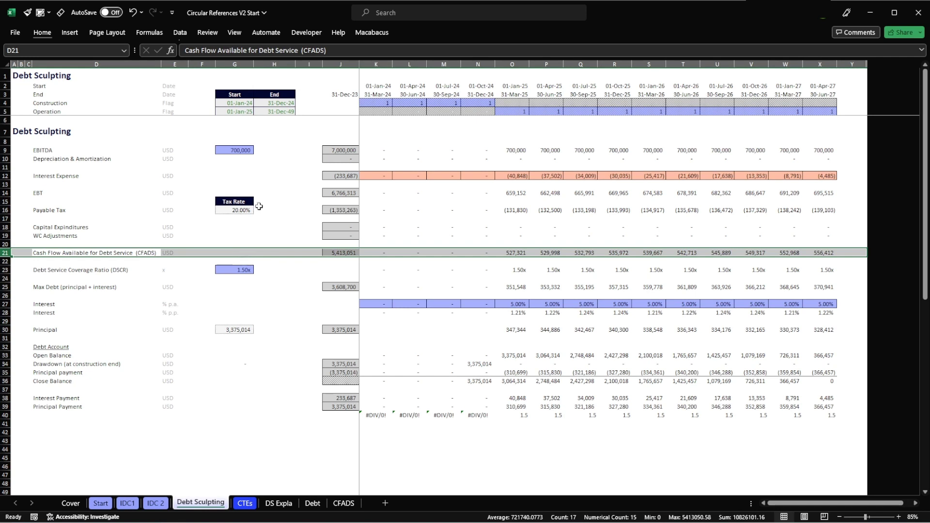
Examine the EBITDA row and compare the EBITDA total in J9 with the CFADS total in J21.
click(299, 150)
key(shift+space)
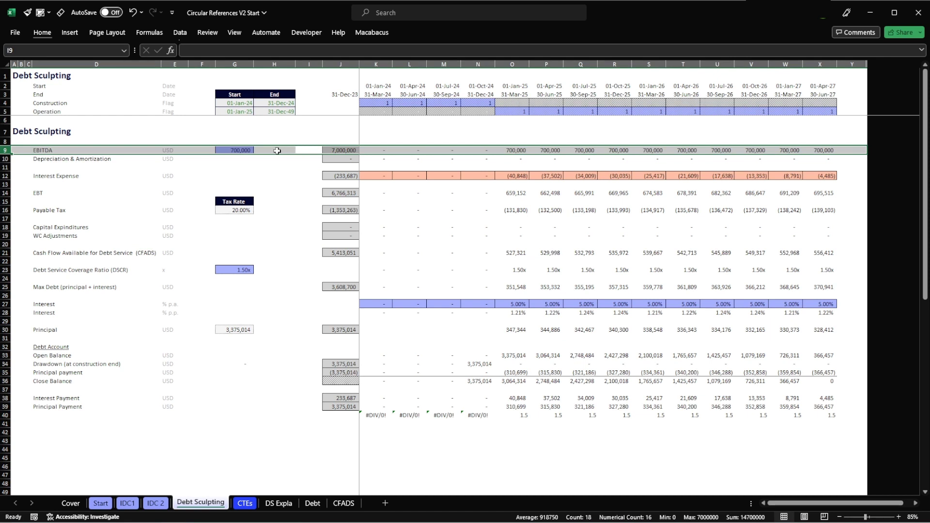
click(235, 150)
click(340, 150)
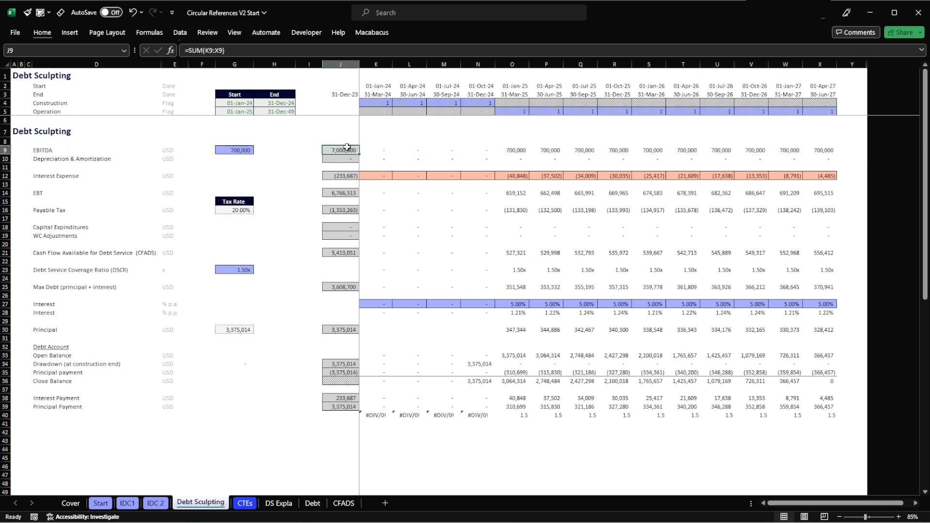
ctrl+click(347, 253)
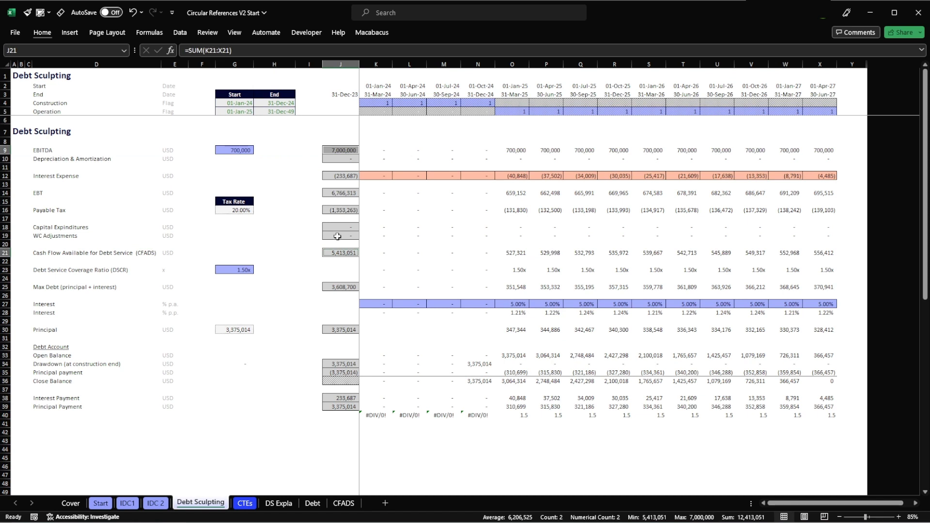
click(264, 225)
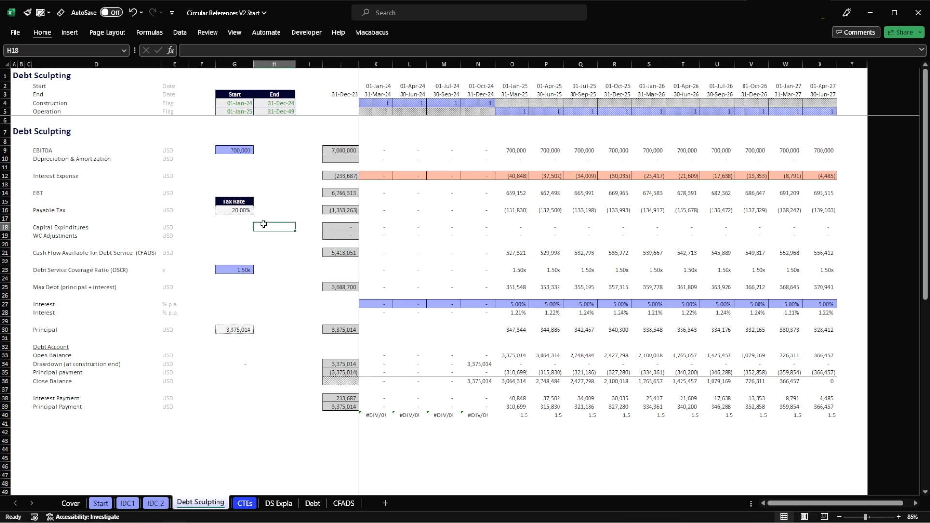